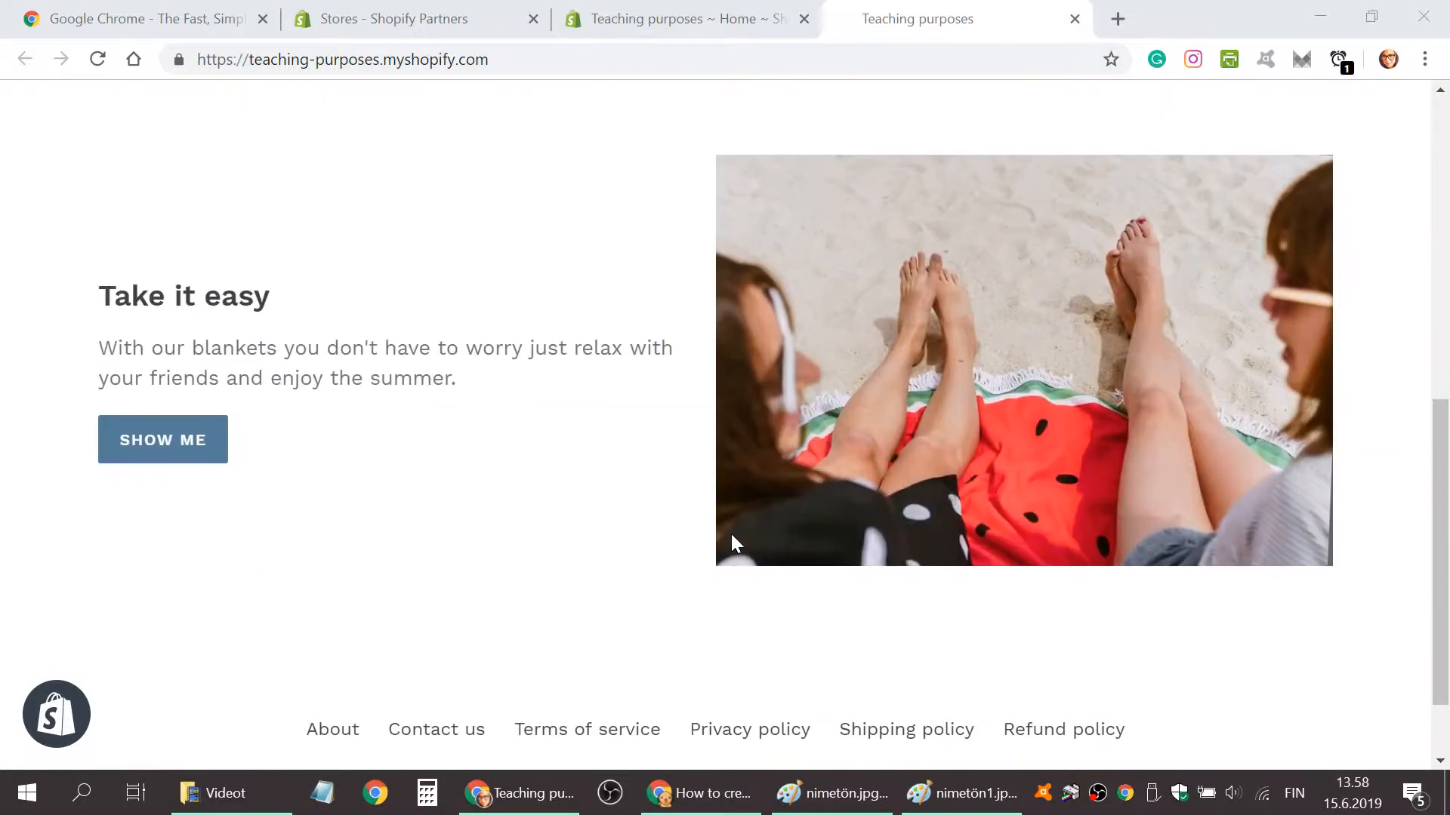
# Review the live storefront's home page from the hero banner down to the footer links.
pyautogui.scroll(-1, 755, 547)
pyautogui.scroll(1, 791, 553)
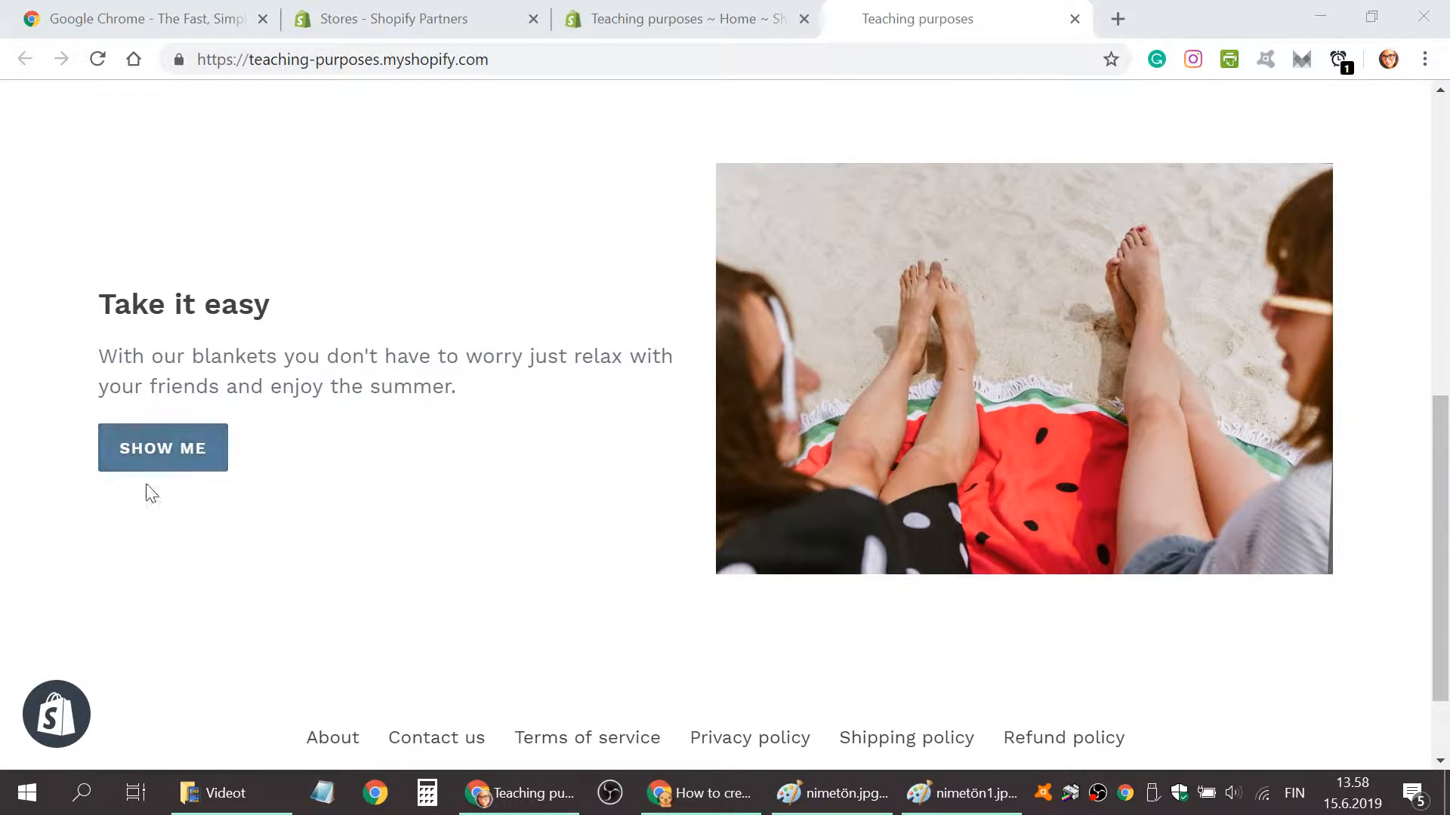
pyautogui.scroll(2, 376, 606)
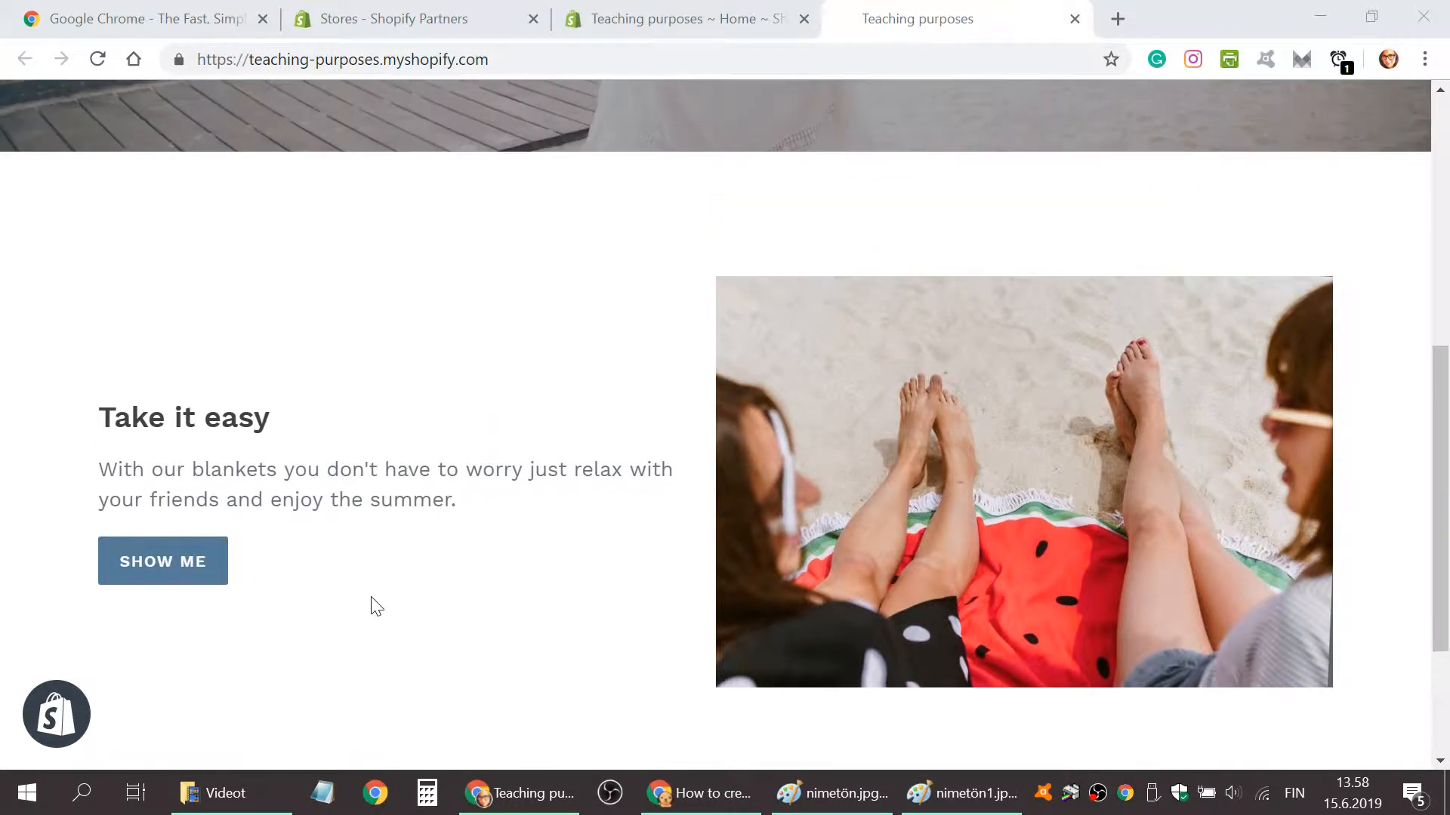
pyautogui.scroll(-3, 373, 605)
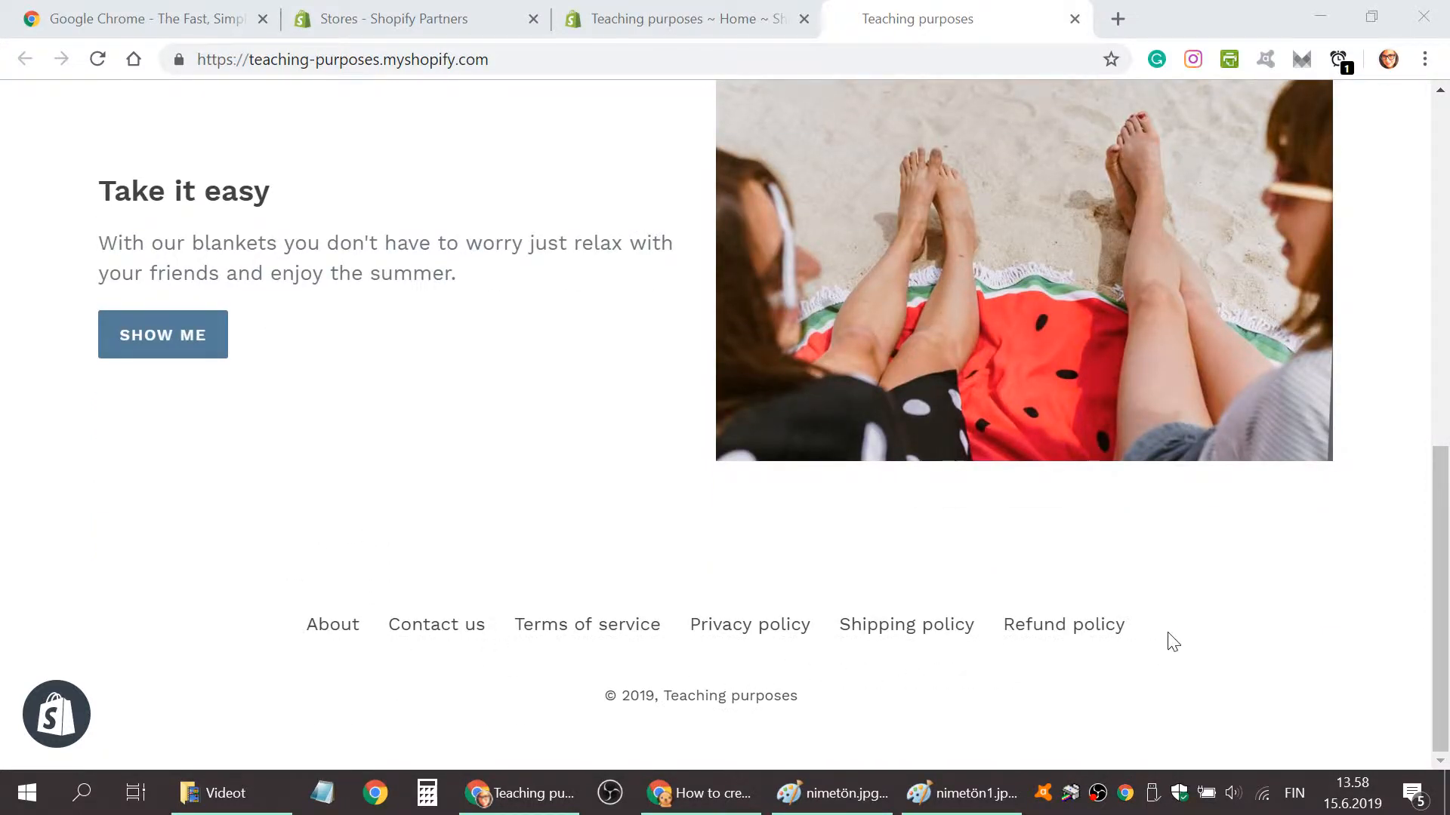
pyautogui.scroll(15, 969, 683)
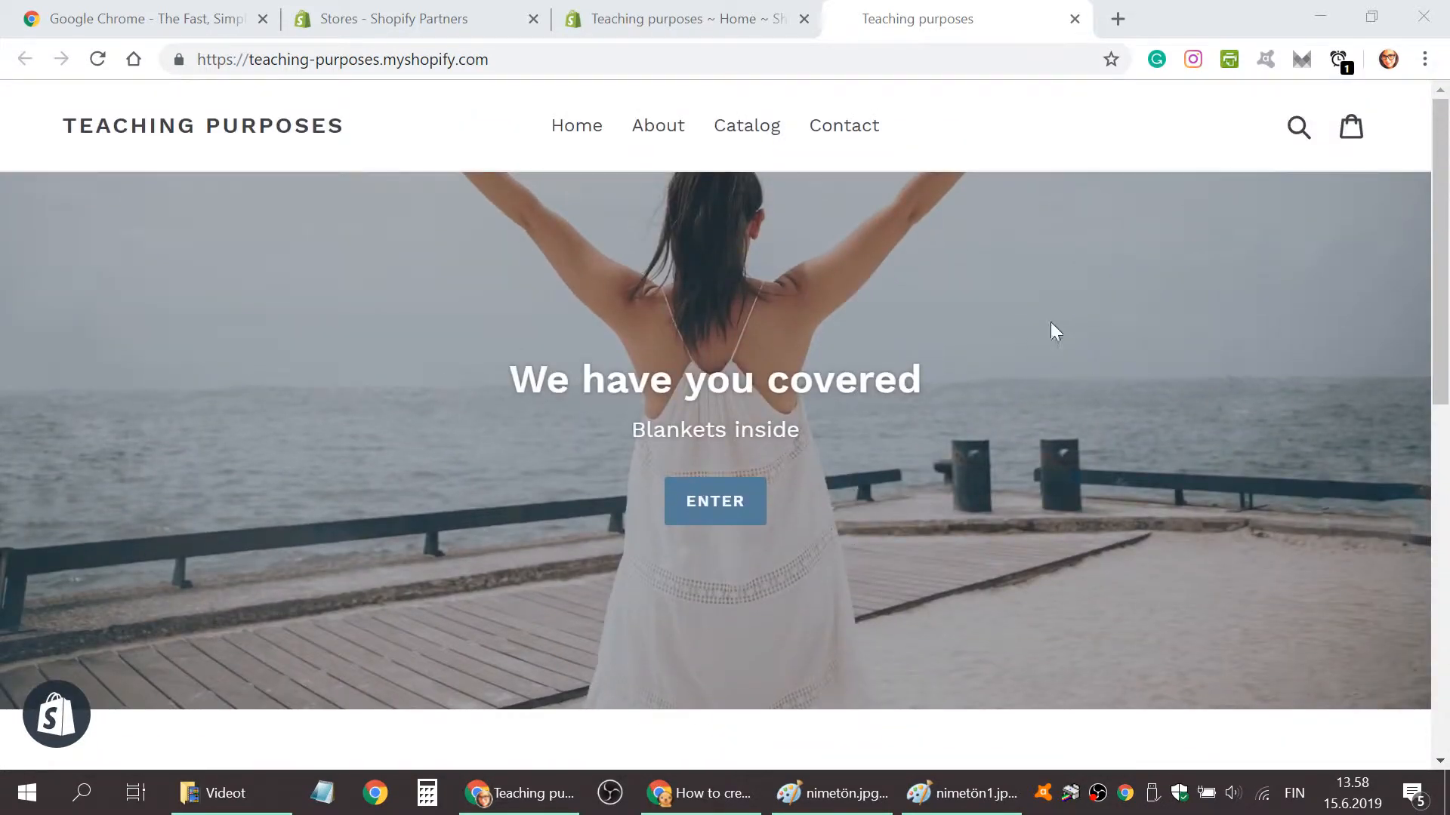
pyautogui.scroll(-9, 788, 579)
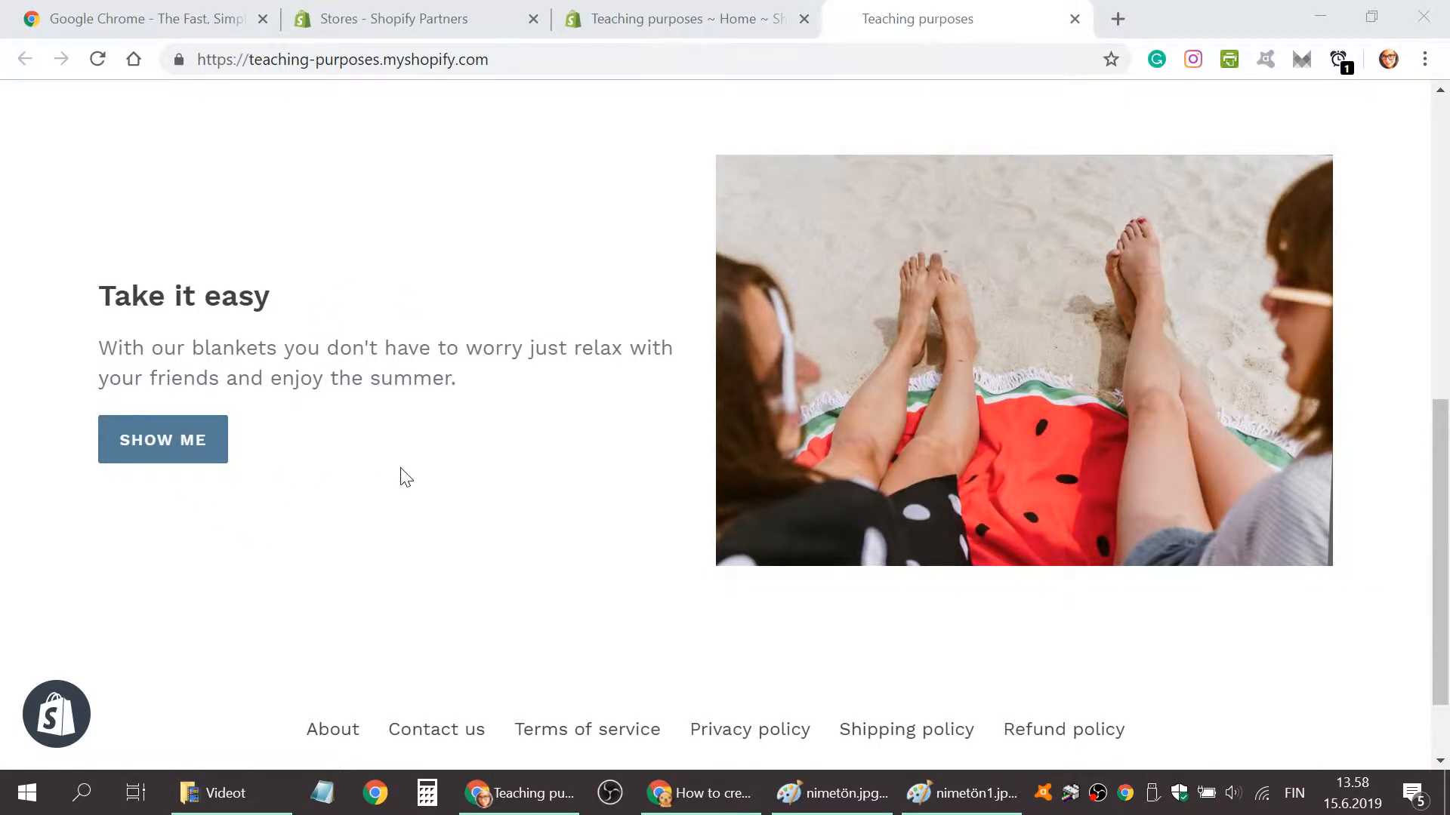
pyautogui.scroll(4, 404, 483)
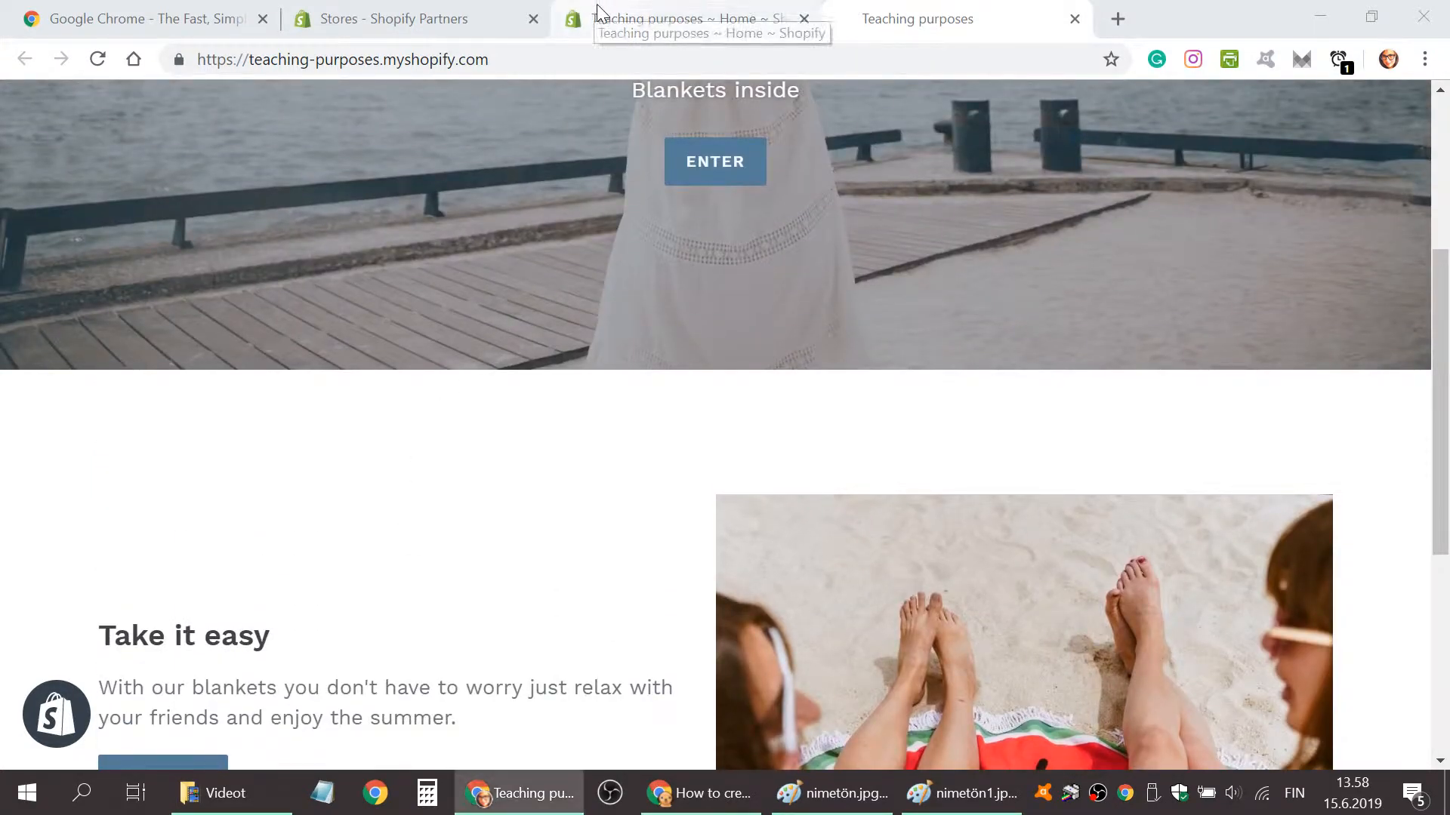
# Switch to the Shopify admin and open the online store's current Debut theme for customization.
pyautogui.click(596, 11)
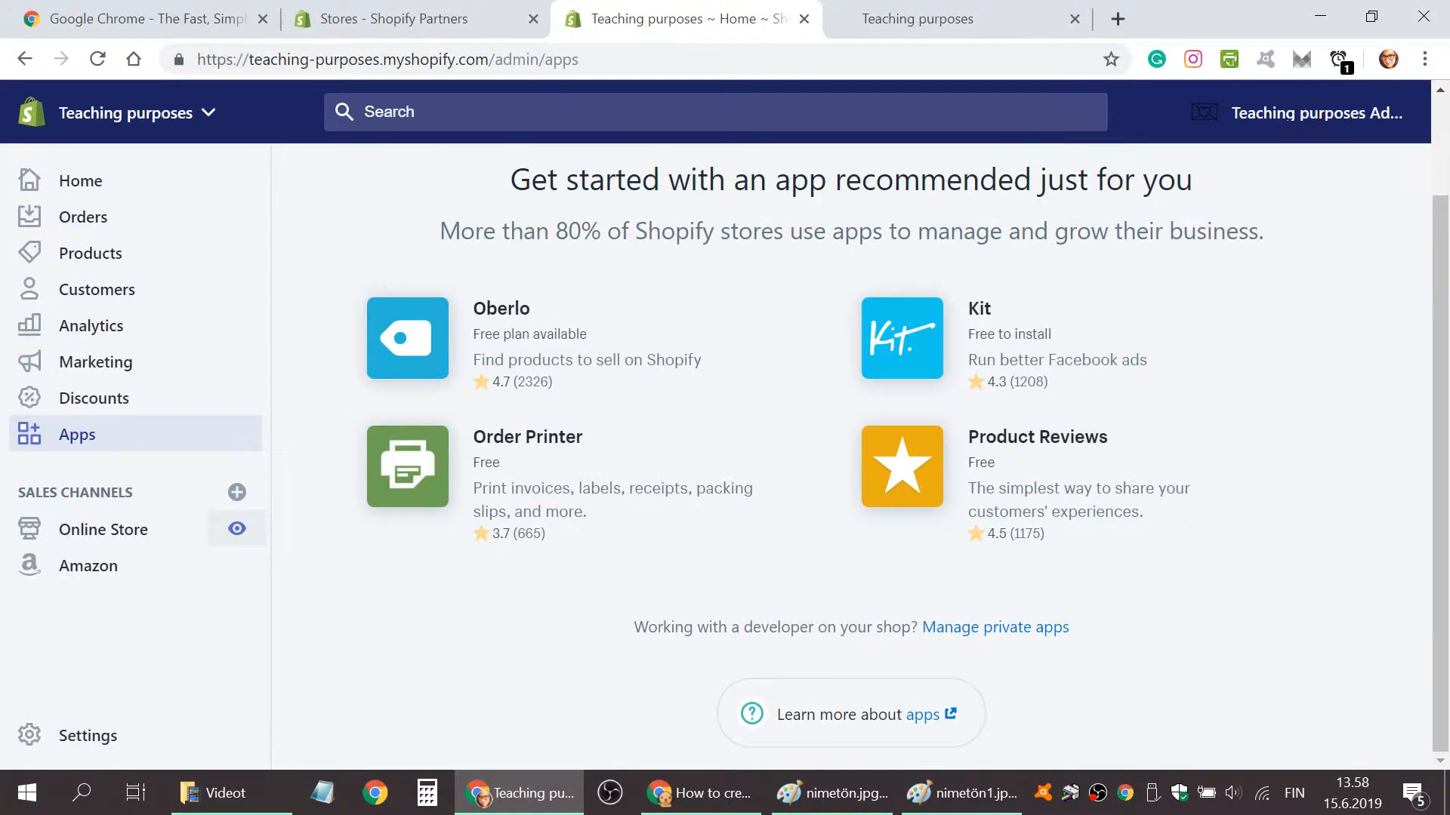
pyautogui.click(133, 545)
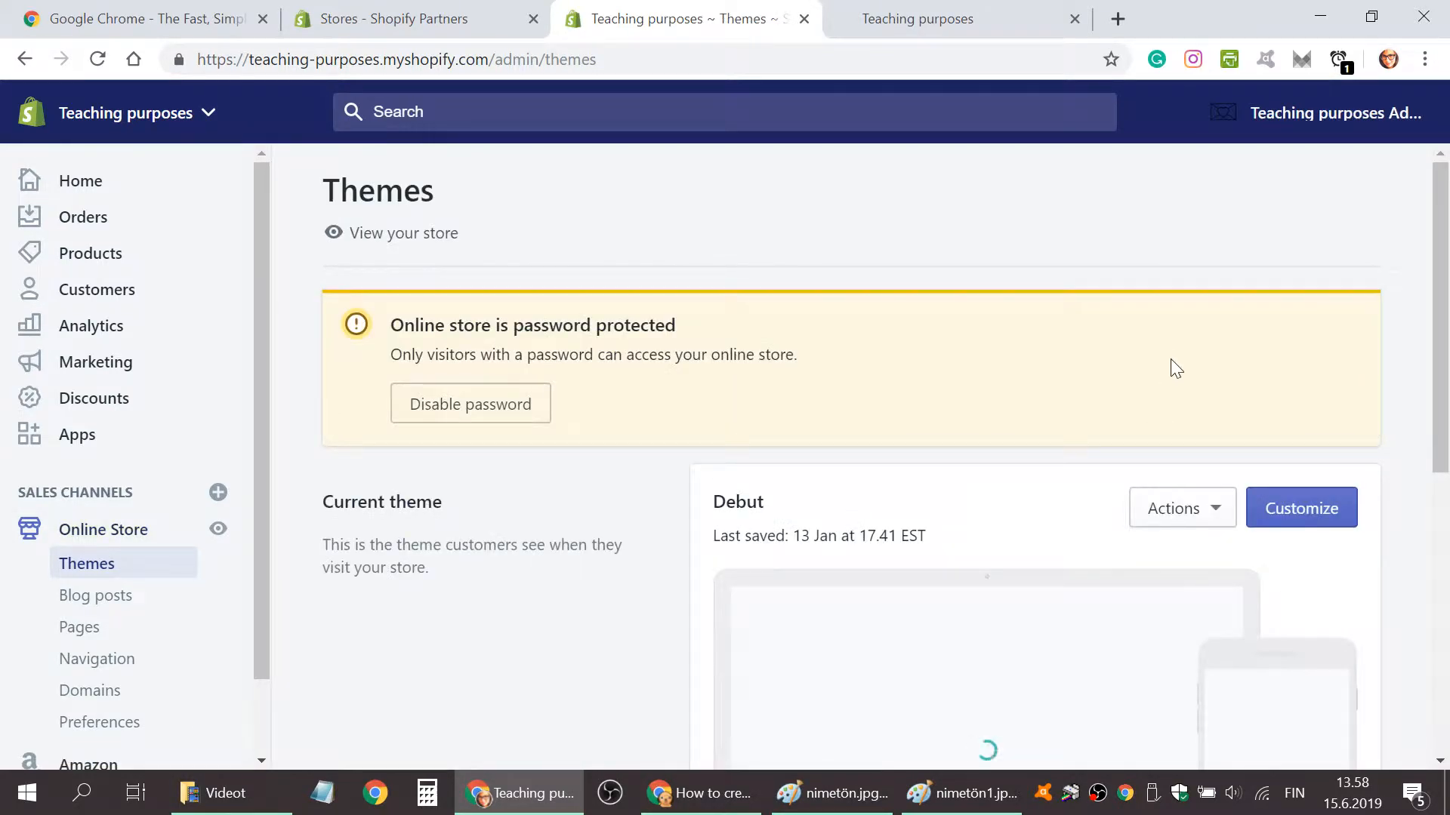
pyautogui.scroll(-3, 1208, 362)
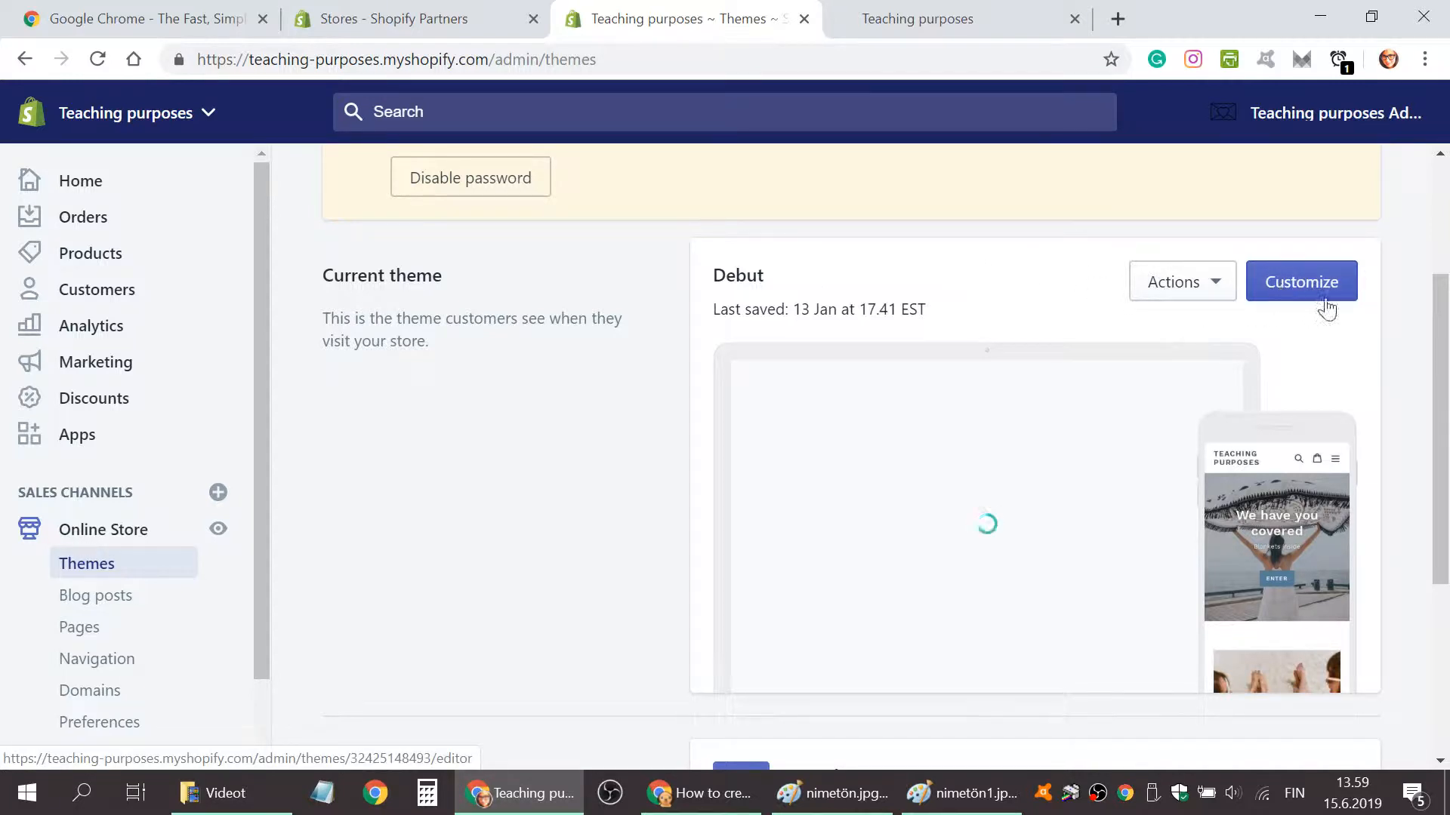
pyautogui.click(1306, 281)
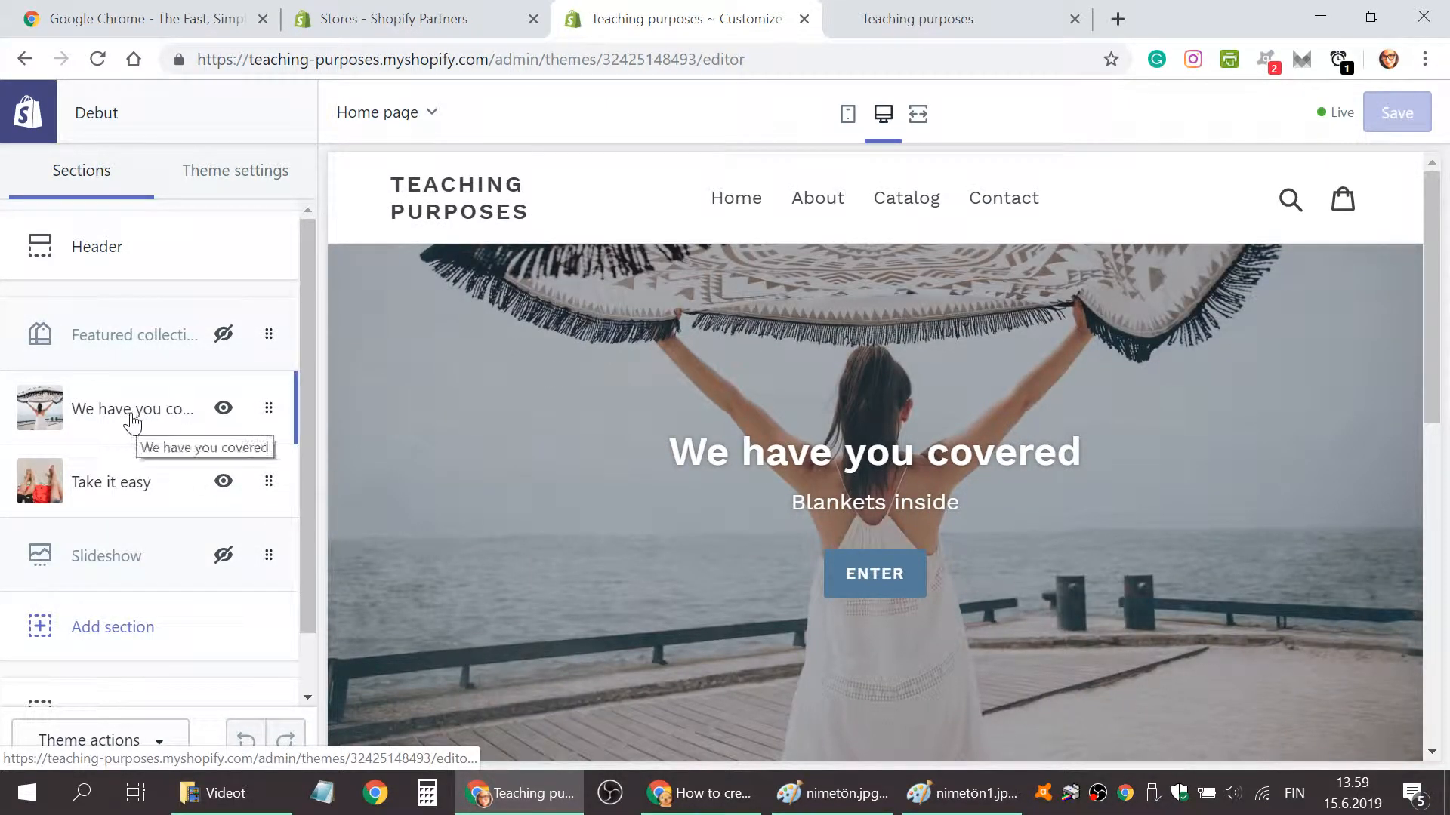
# Hide the "We have you covered" and "Take it easy" sections on the home page.
pyautogui.click(223, 410)
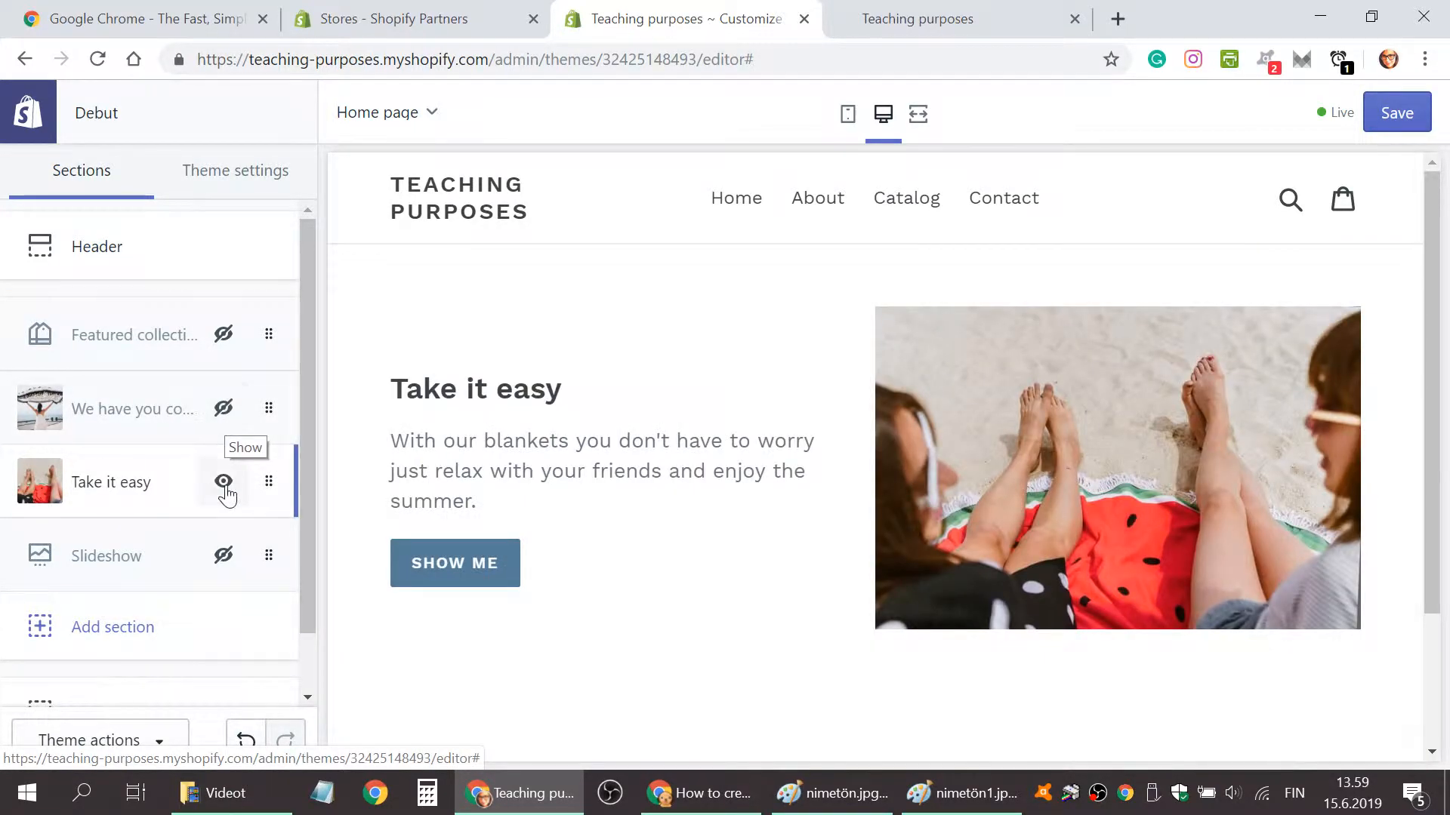
pyautogui.click(224, 485)
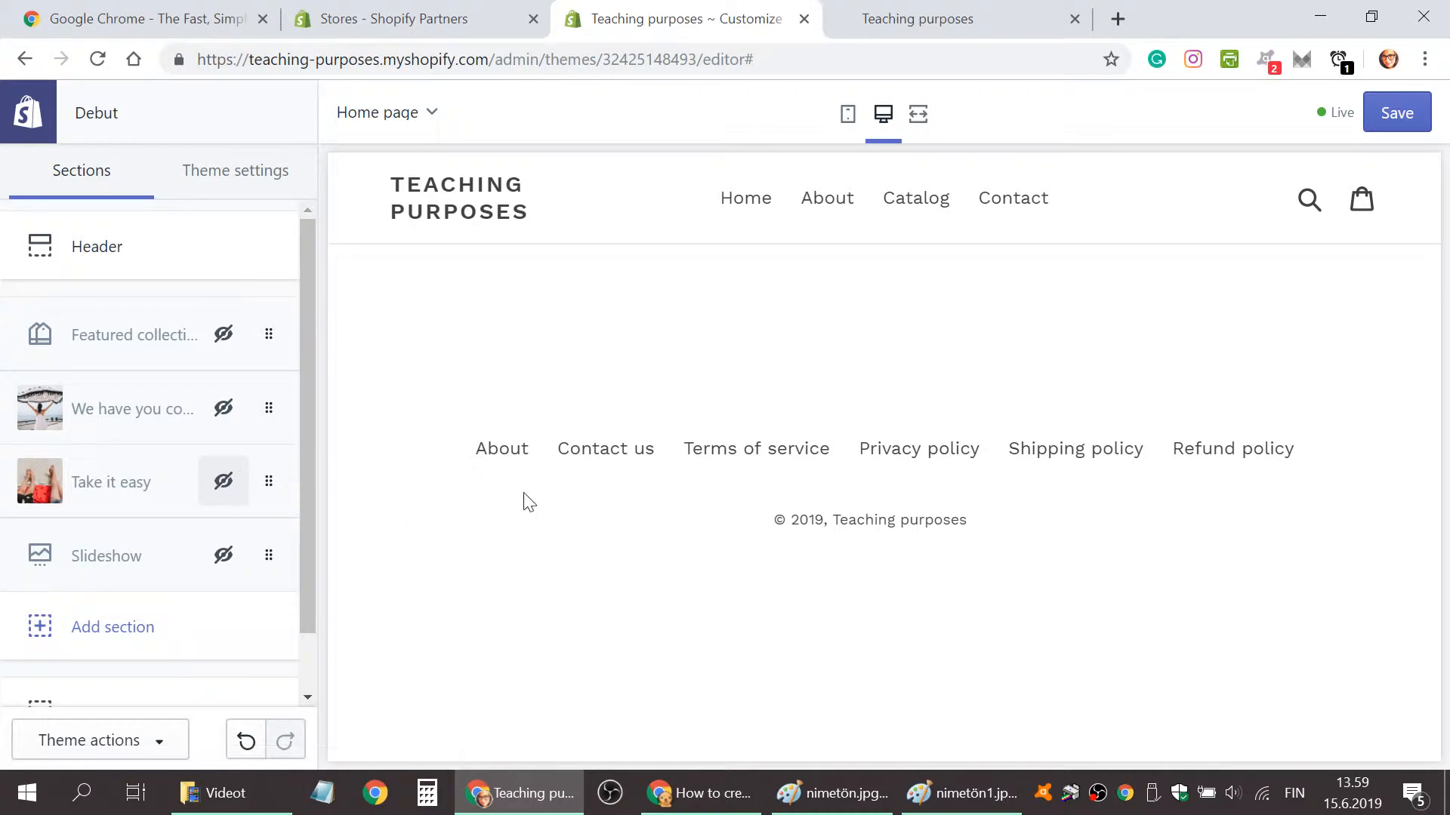
# Open the list of sections that can be added and preview the Blog posts section on the home page.
pyautogui.scroll(-1, 142, 500)
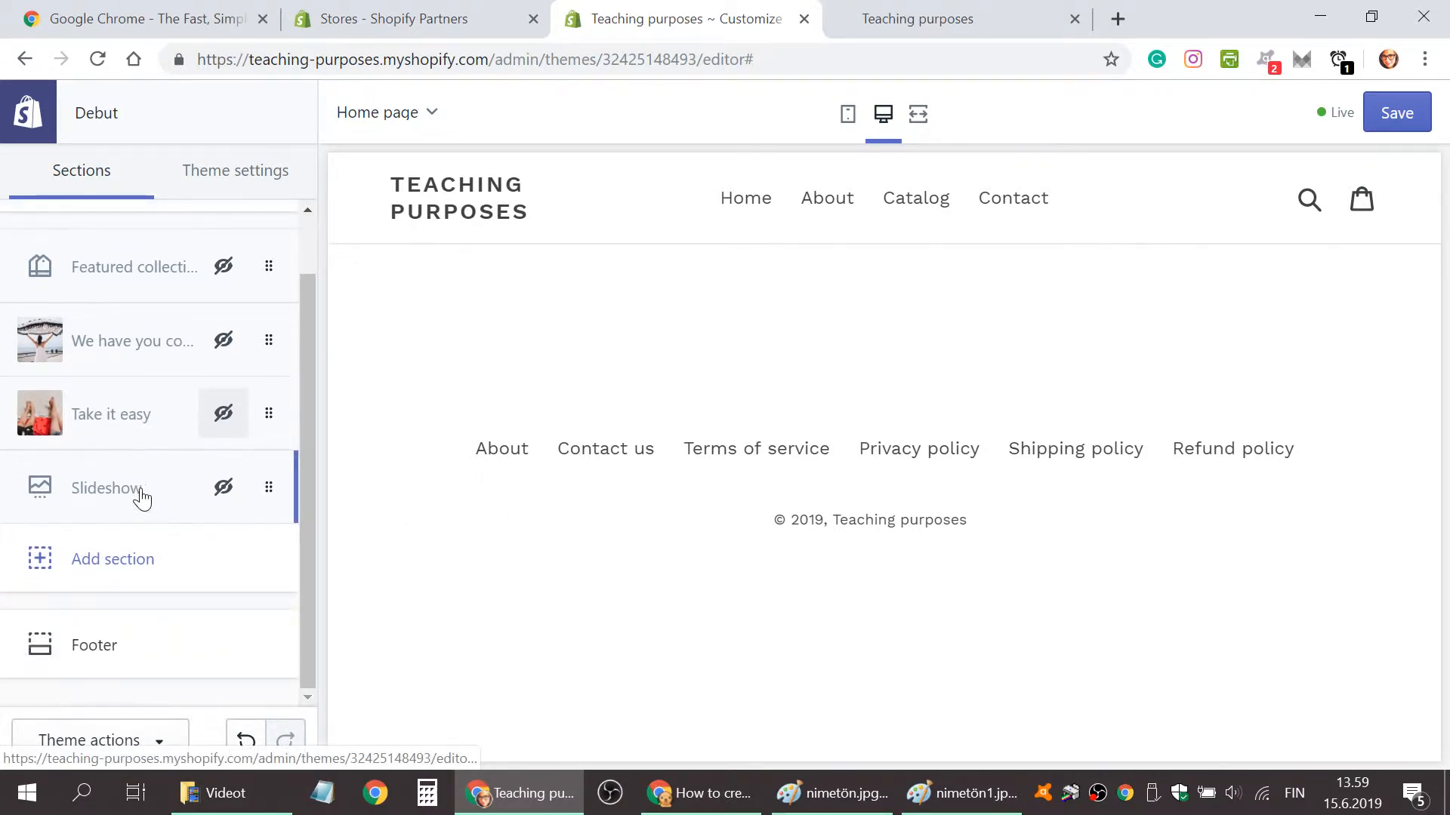
pyautogui.click(98, 568)
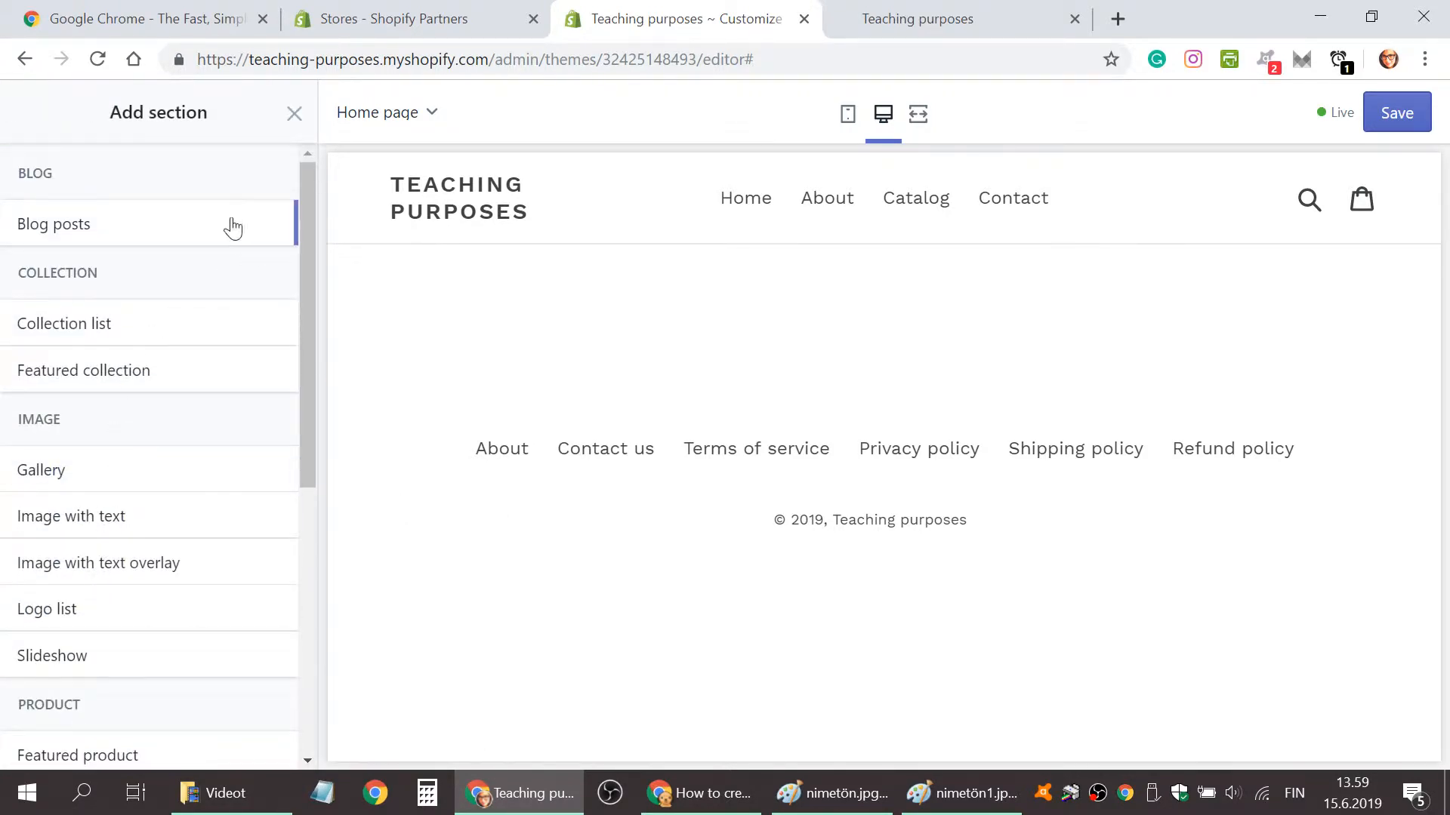
pyautogui.click(294, 113)
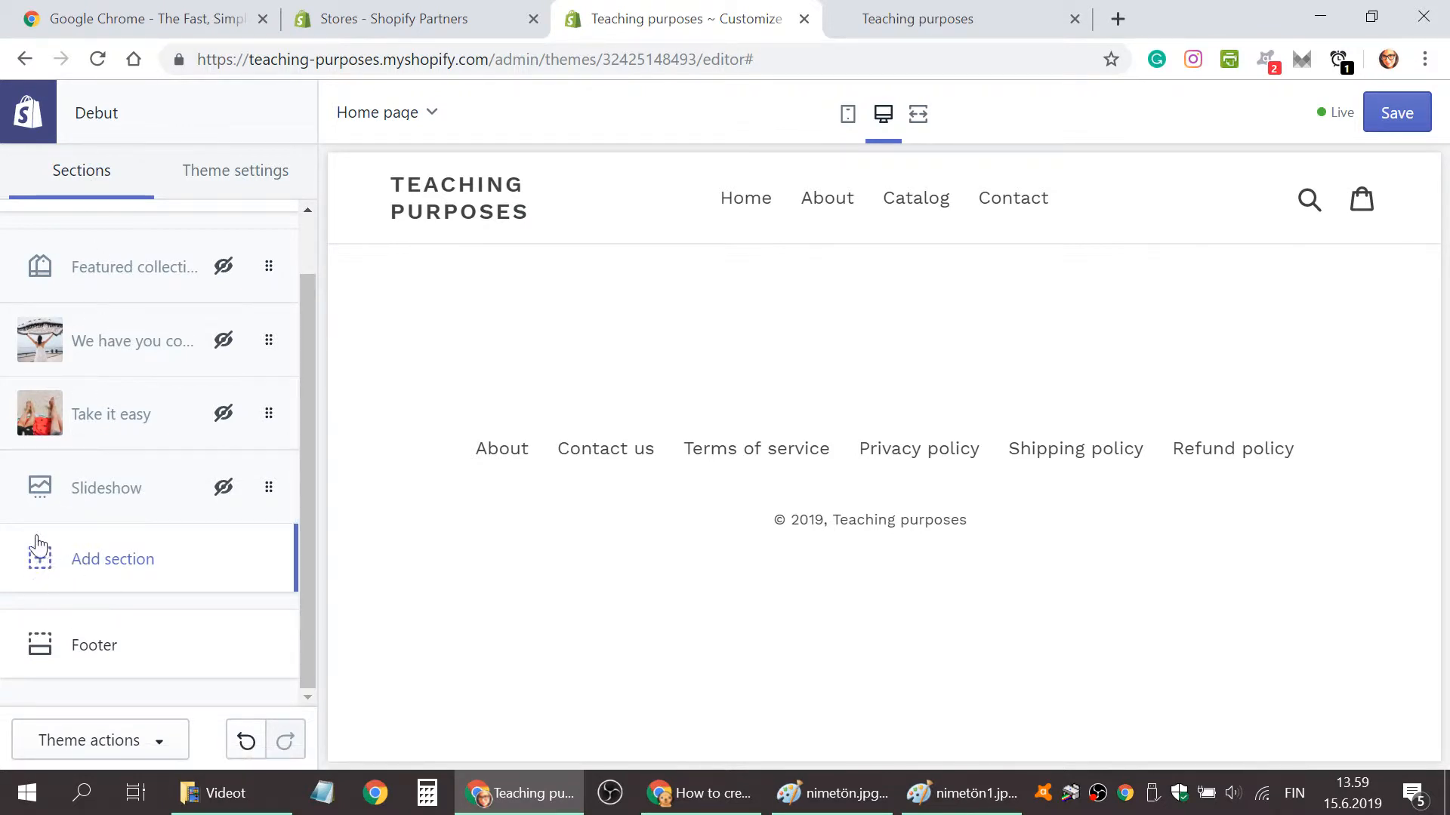
pyautogui.click(99, 566)
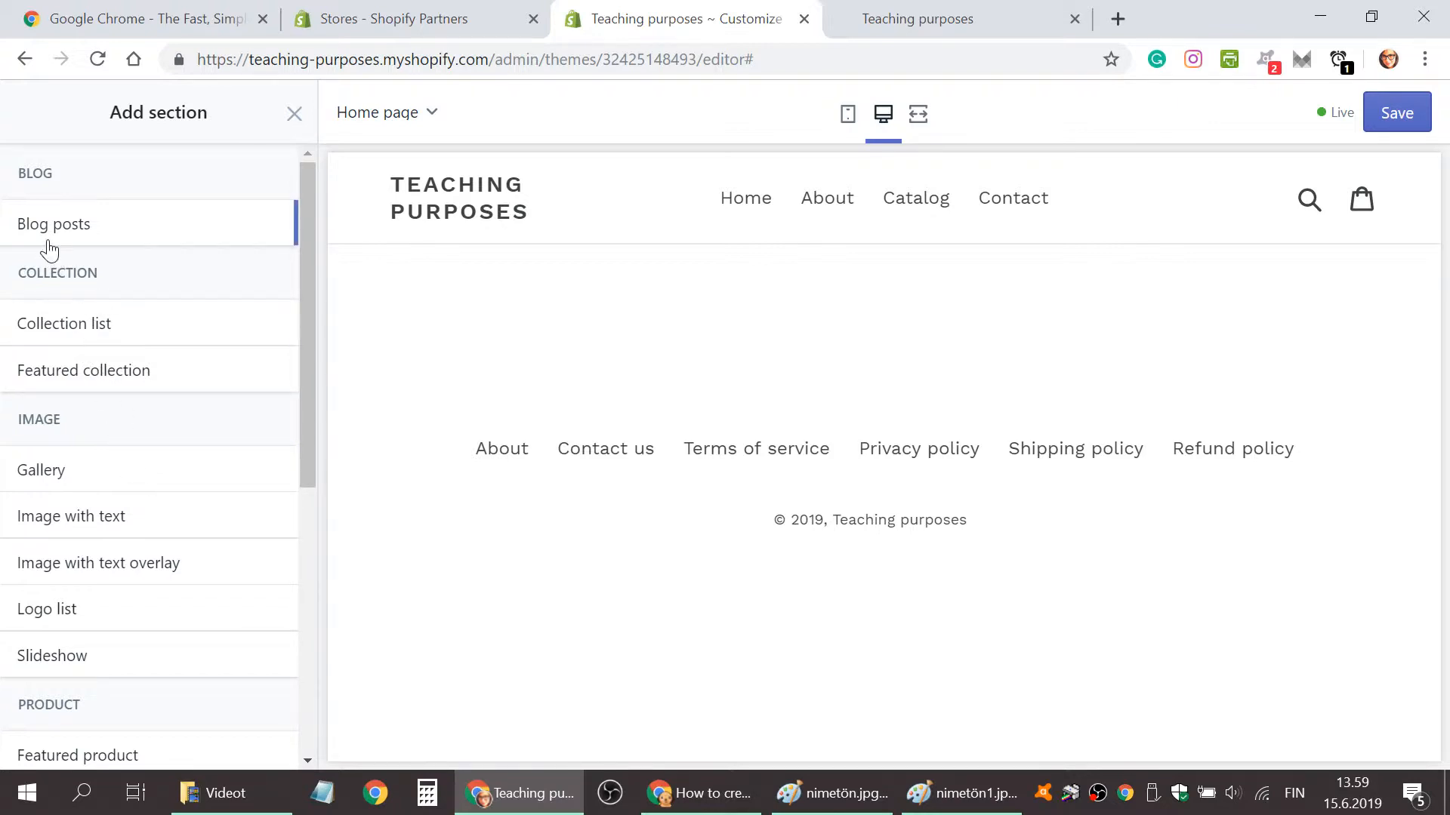
pyautogui.moveTo(49, 249)
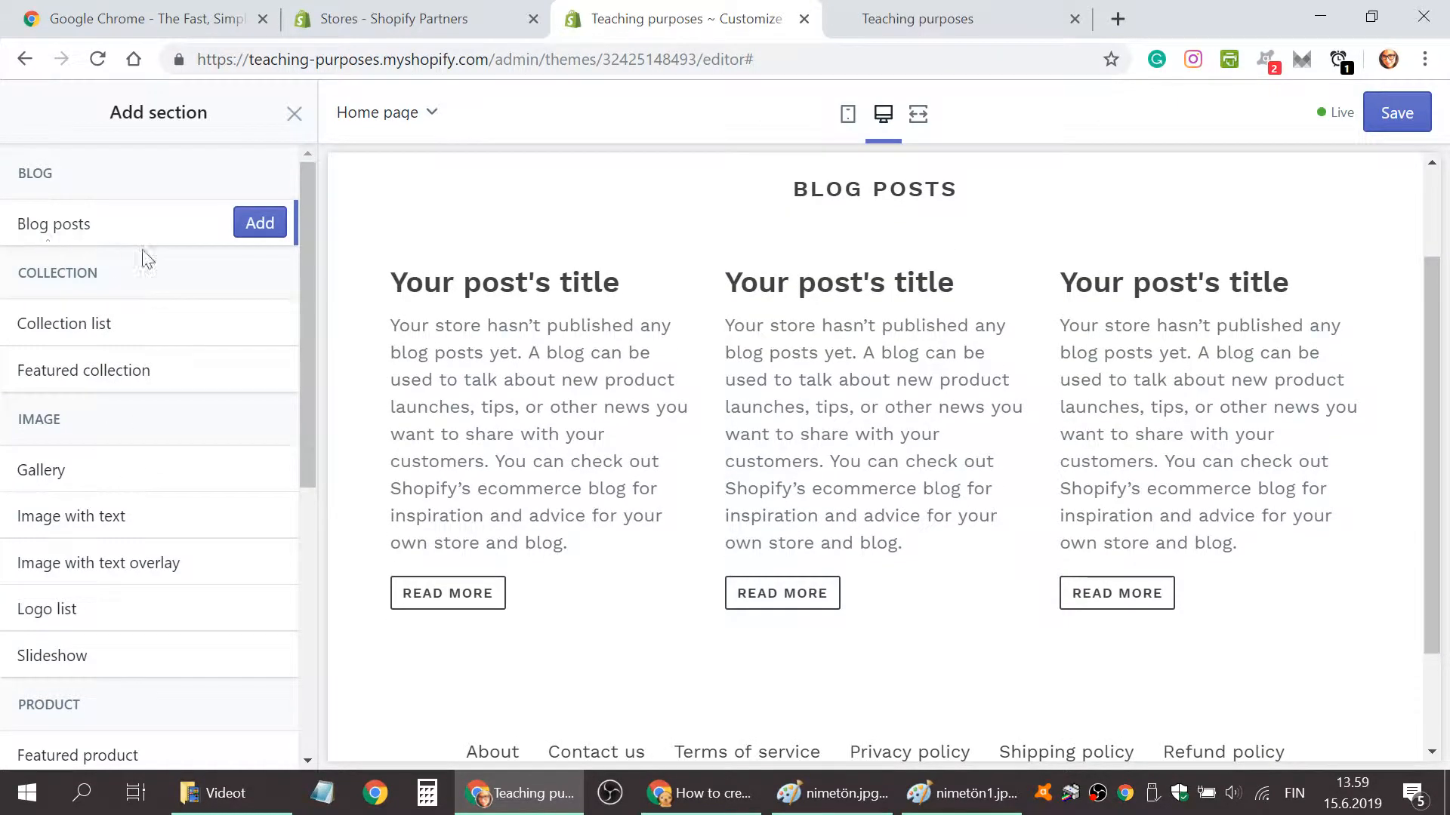
pyautogui.scroll(2, 800, 506)
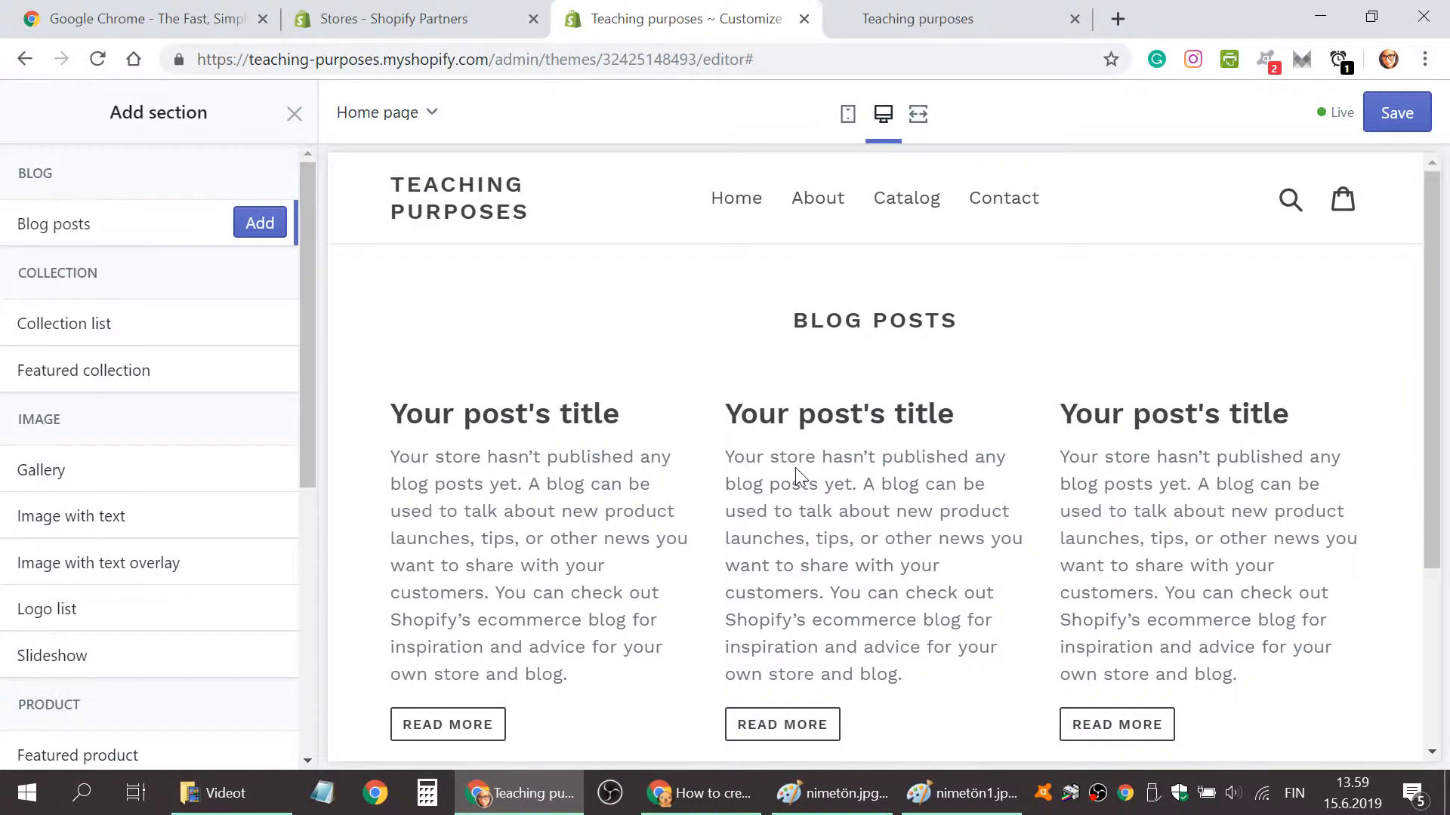
pyautogui.scroll(-3, 799, 476)
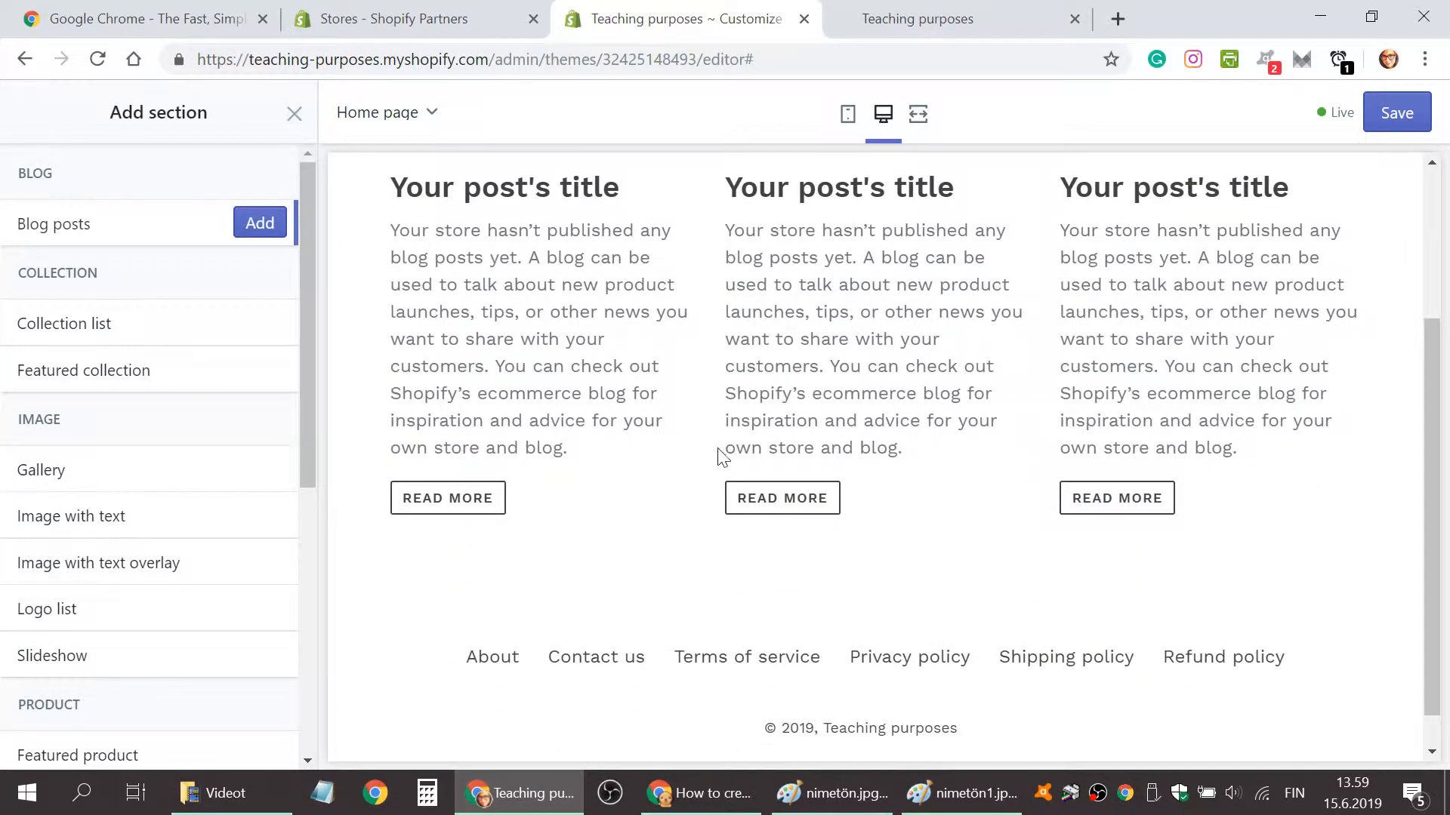
pyautogui.scroll(3, 702, 468)
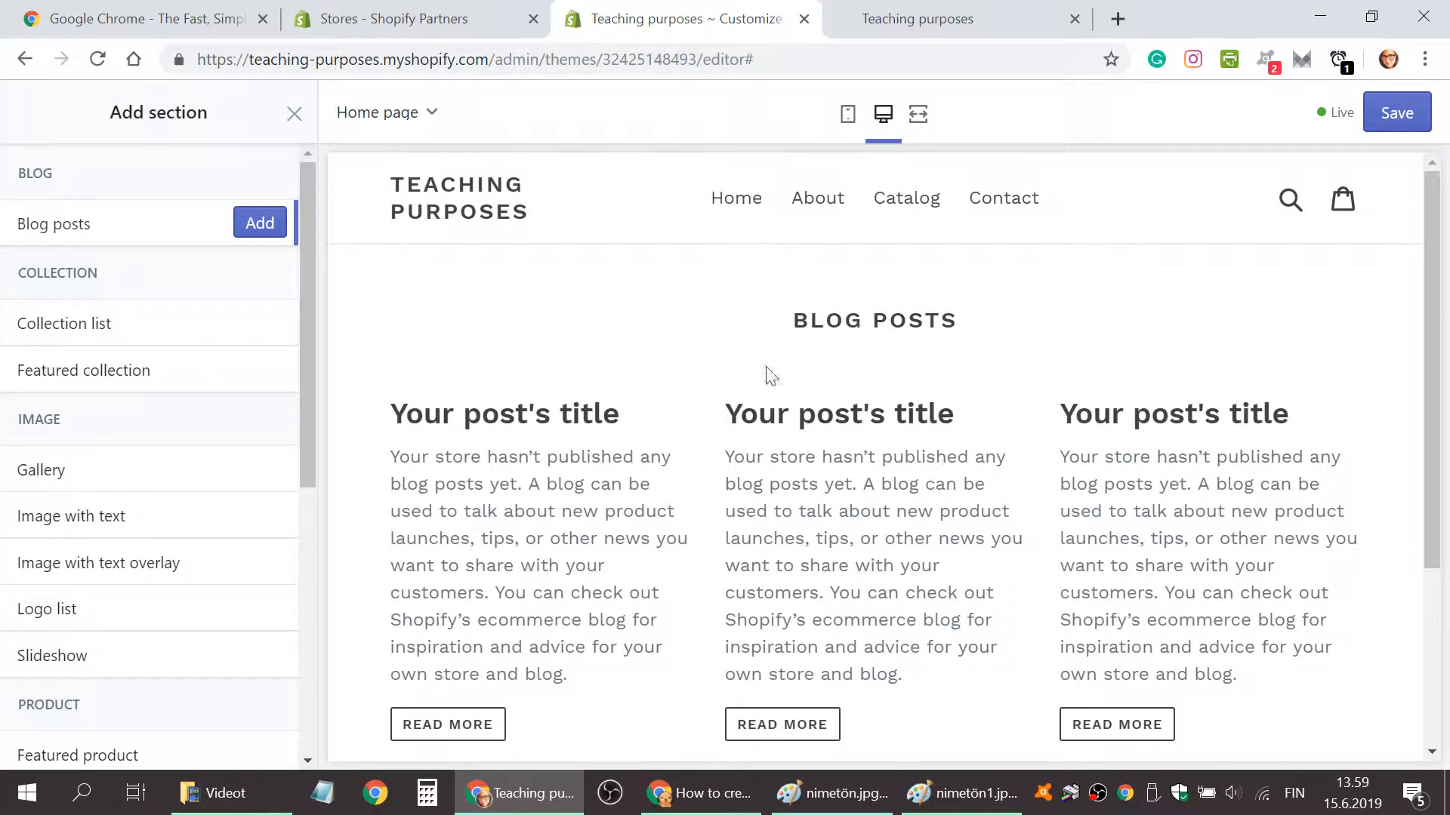
pyautogui.scroll(-4, 1412, 544)
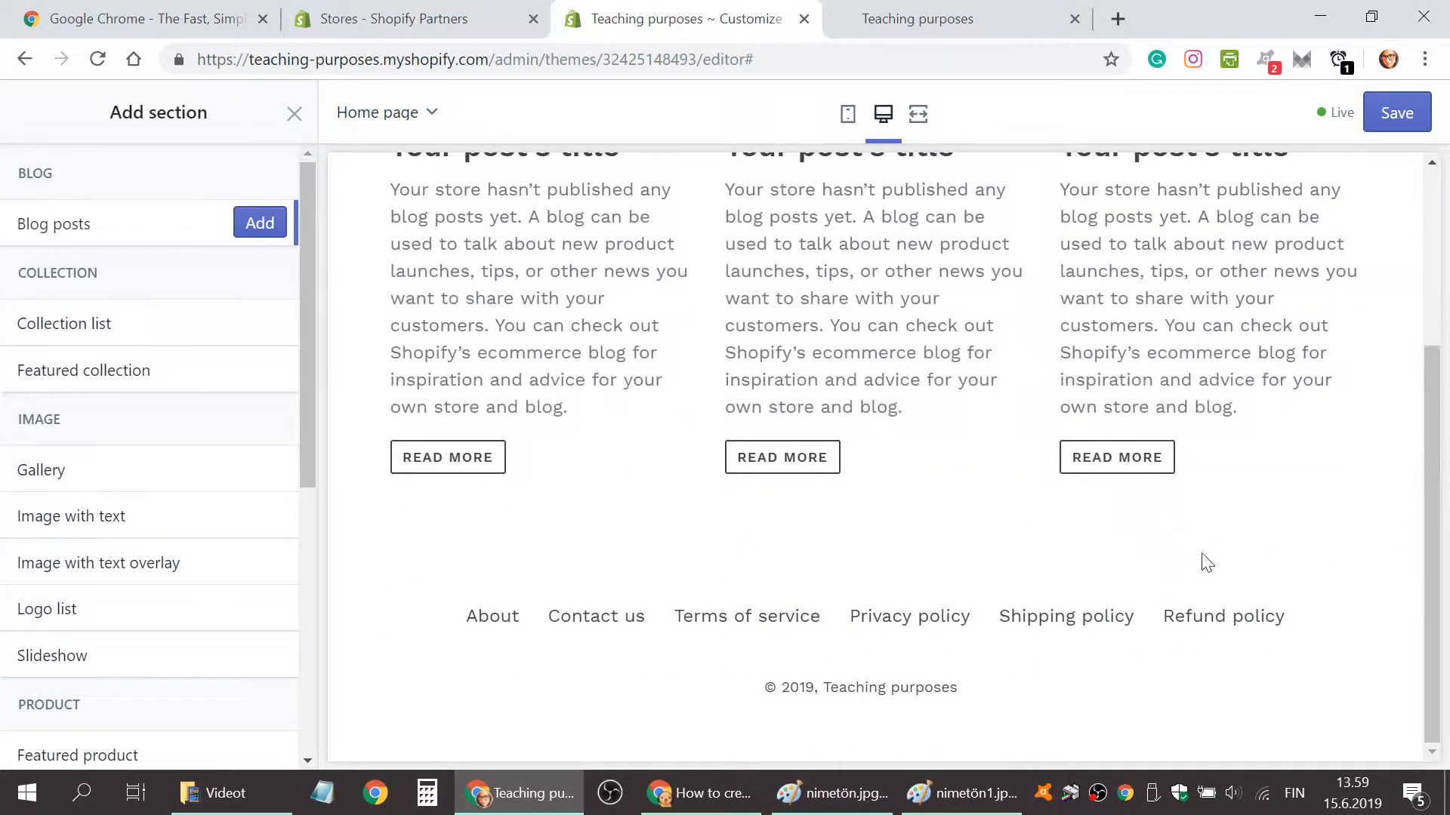
pyautogui.scroll(3, 1201, 566)
pyautogui.scroll(1, 853, 340)
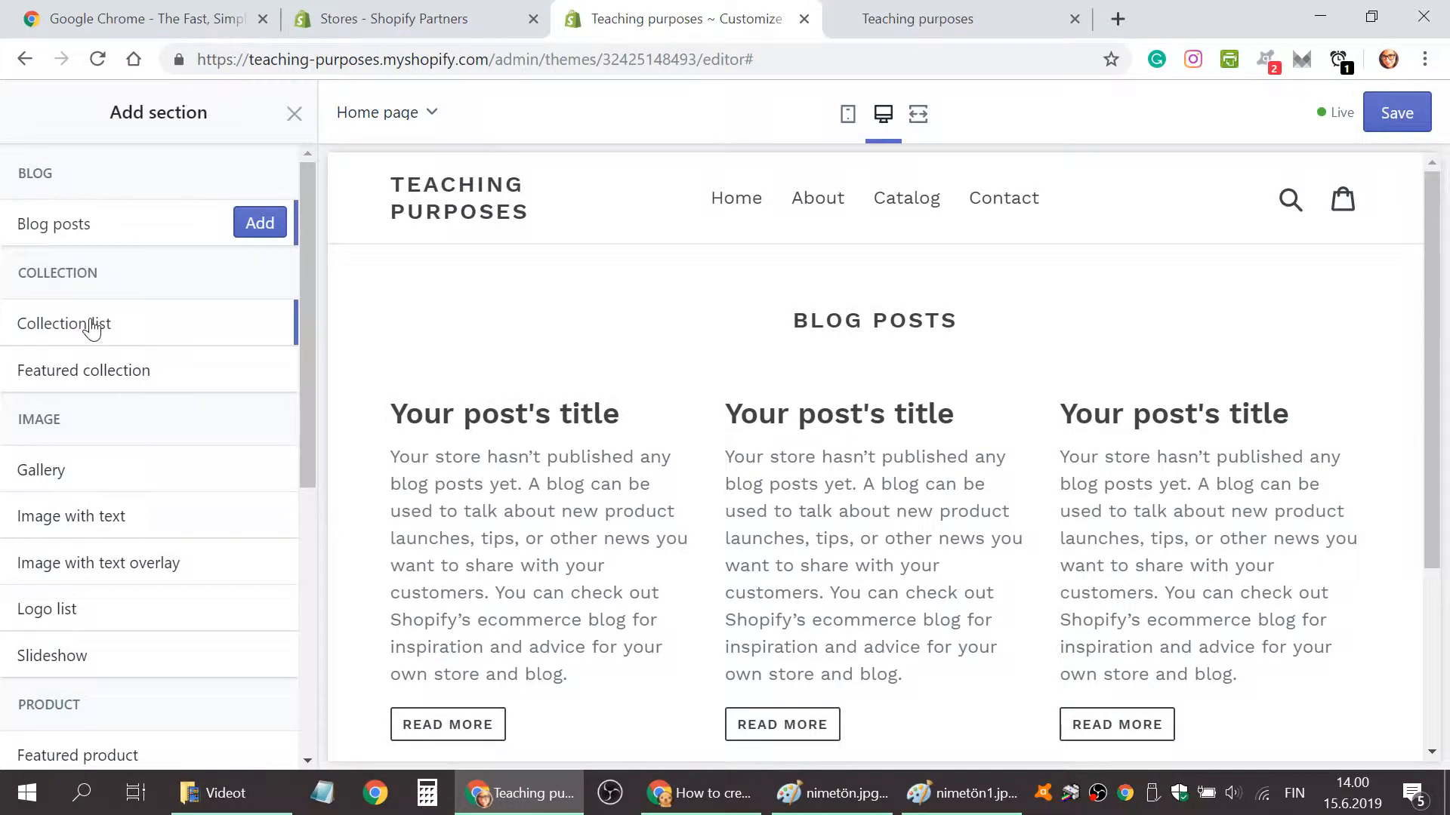
# Preview the Collection list section on the home page.
pyautogui.moveTo(92, 327)
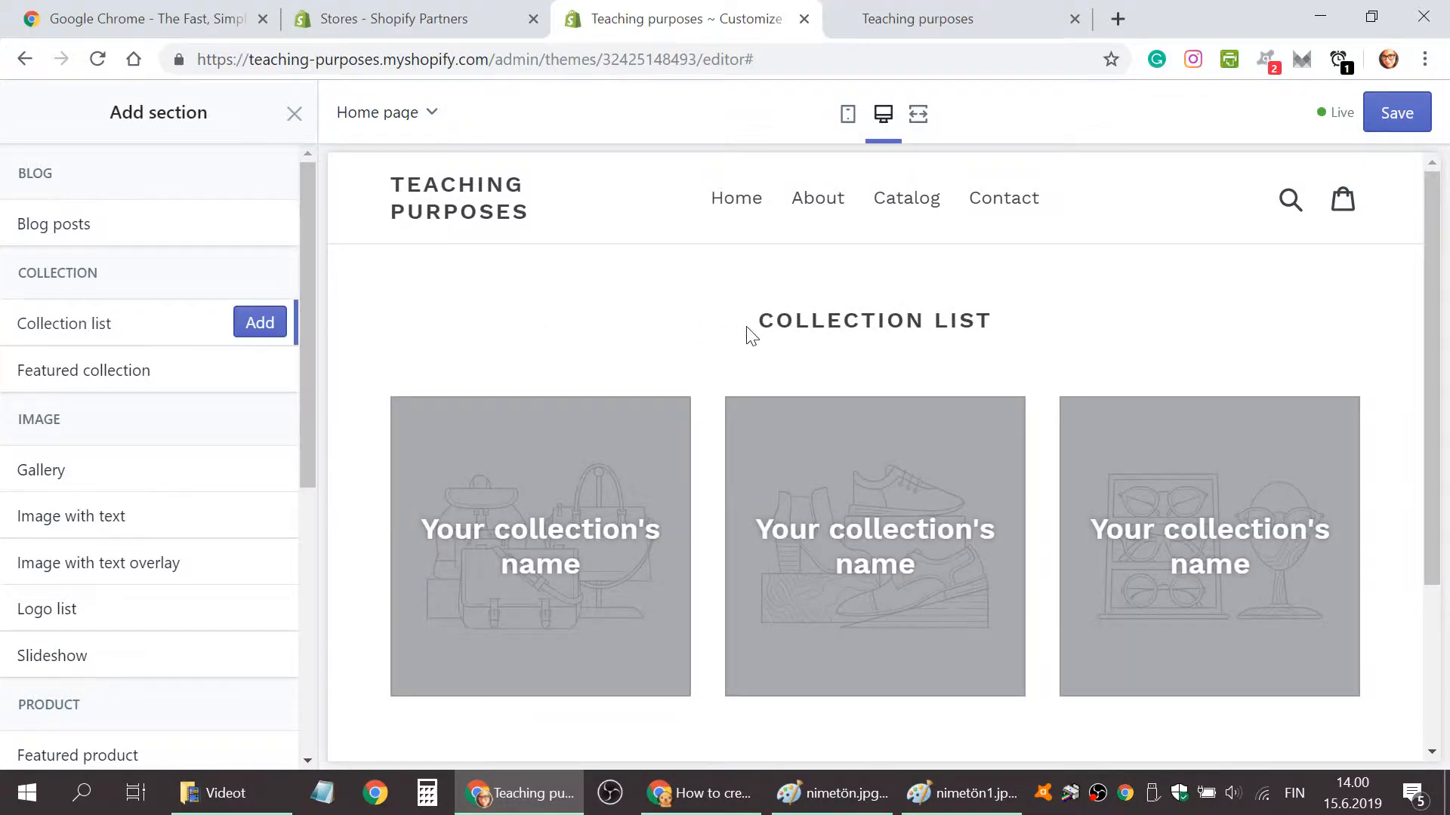
pyautogui.scroll(-2, 703, 340)
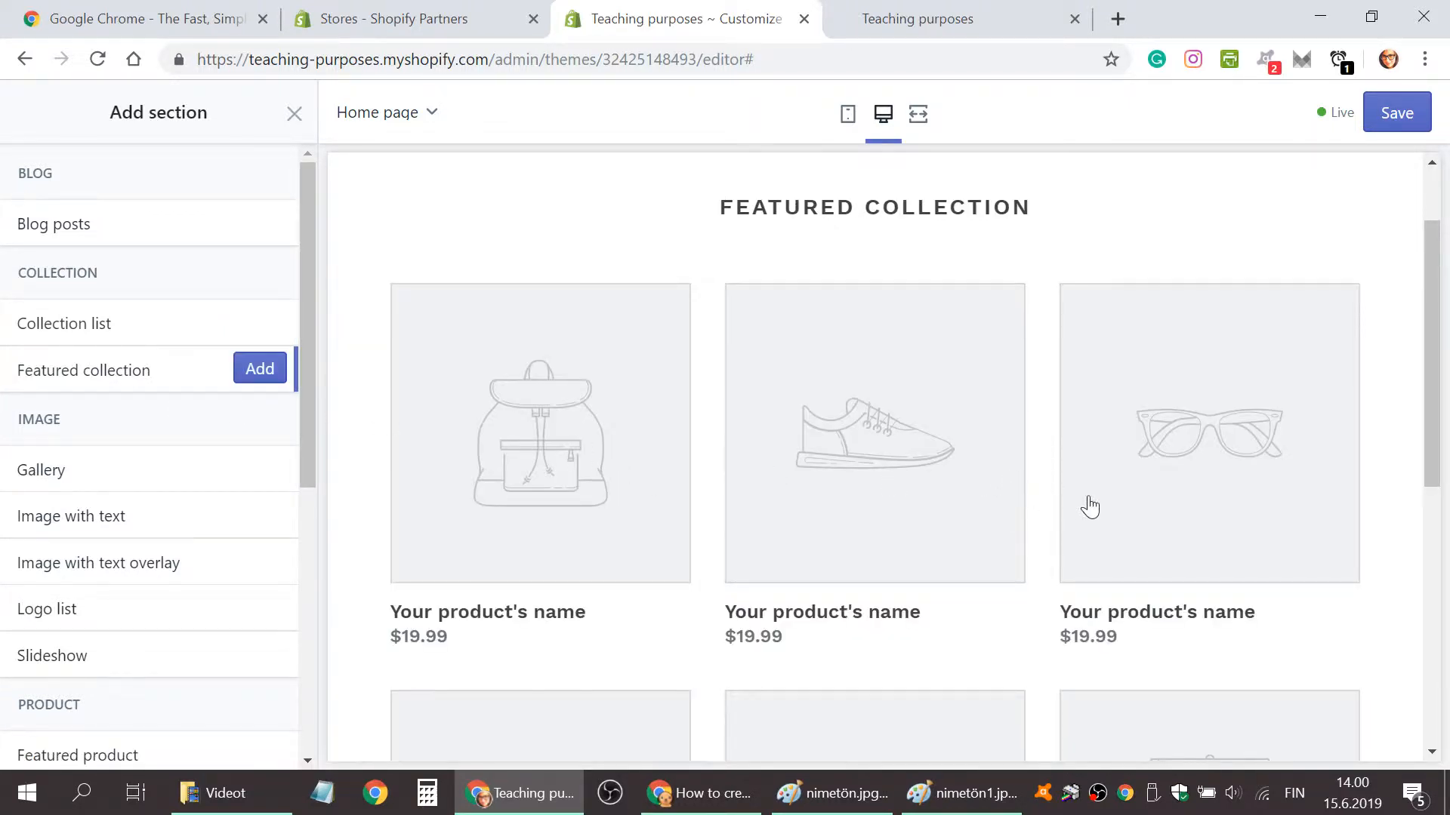
# Examine the Featured collection section preview, from its heading through the product grid to the page footer.
pyautogui.scroll(-8, 1132, 513)
pyautogui.scroll(7, 1249, 583)
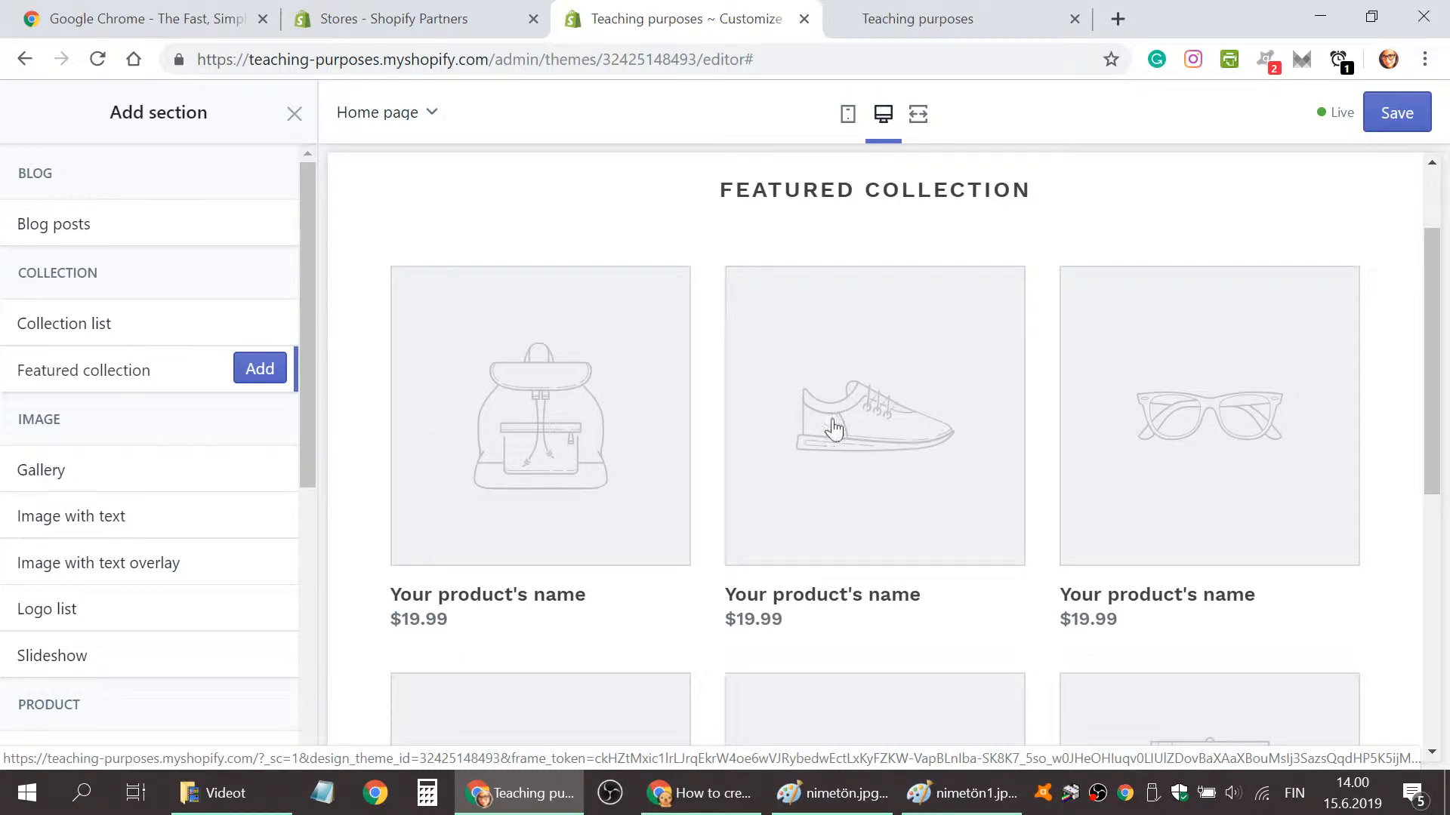
pyautogui.scroll(-5, 1302, 490)
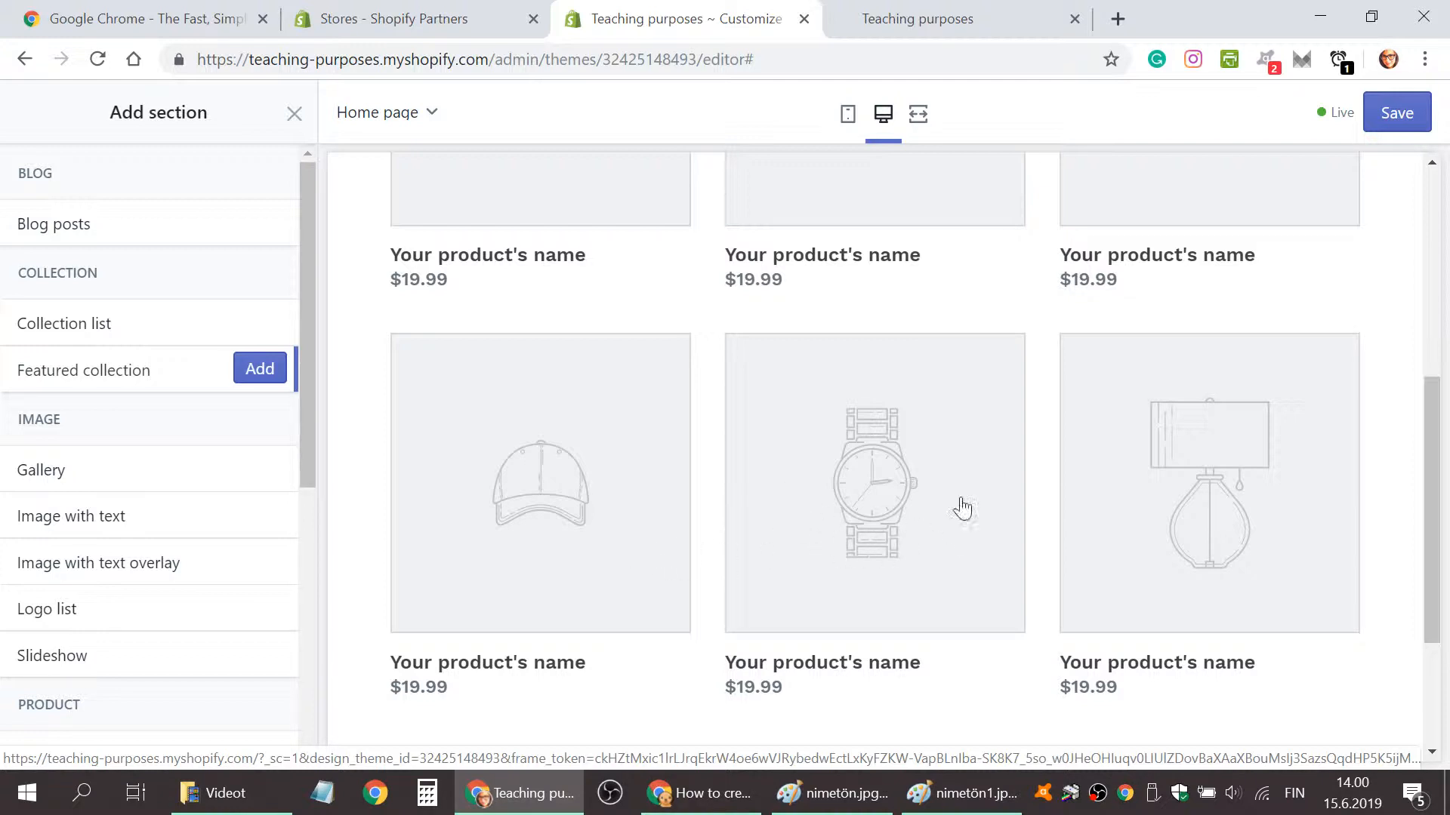
pyautogui.scroll(-3, 596, 589)
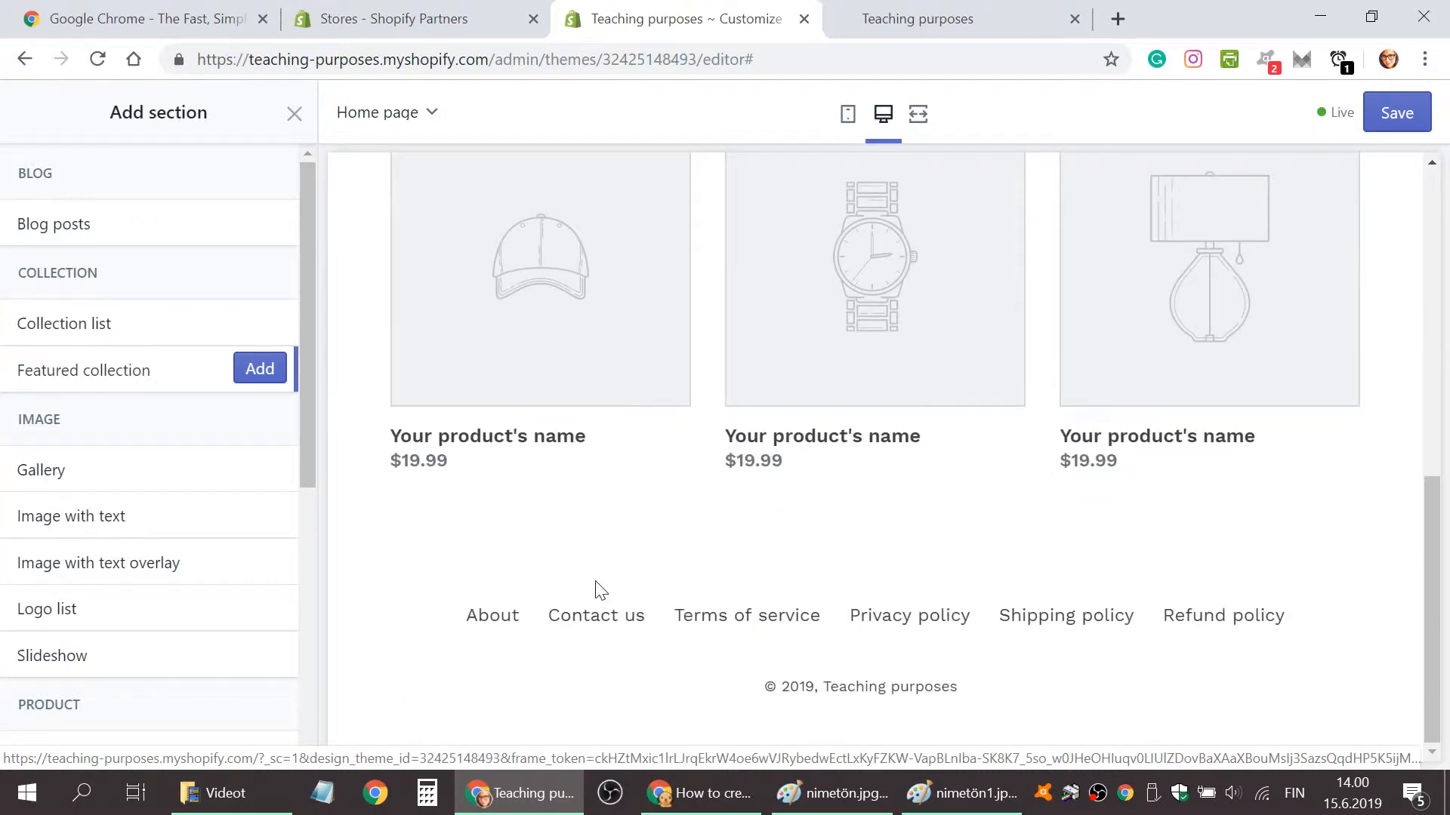
pyautogui.scroll(8, 601, 591)
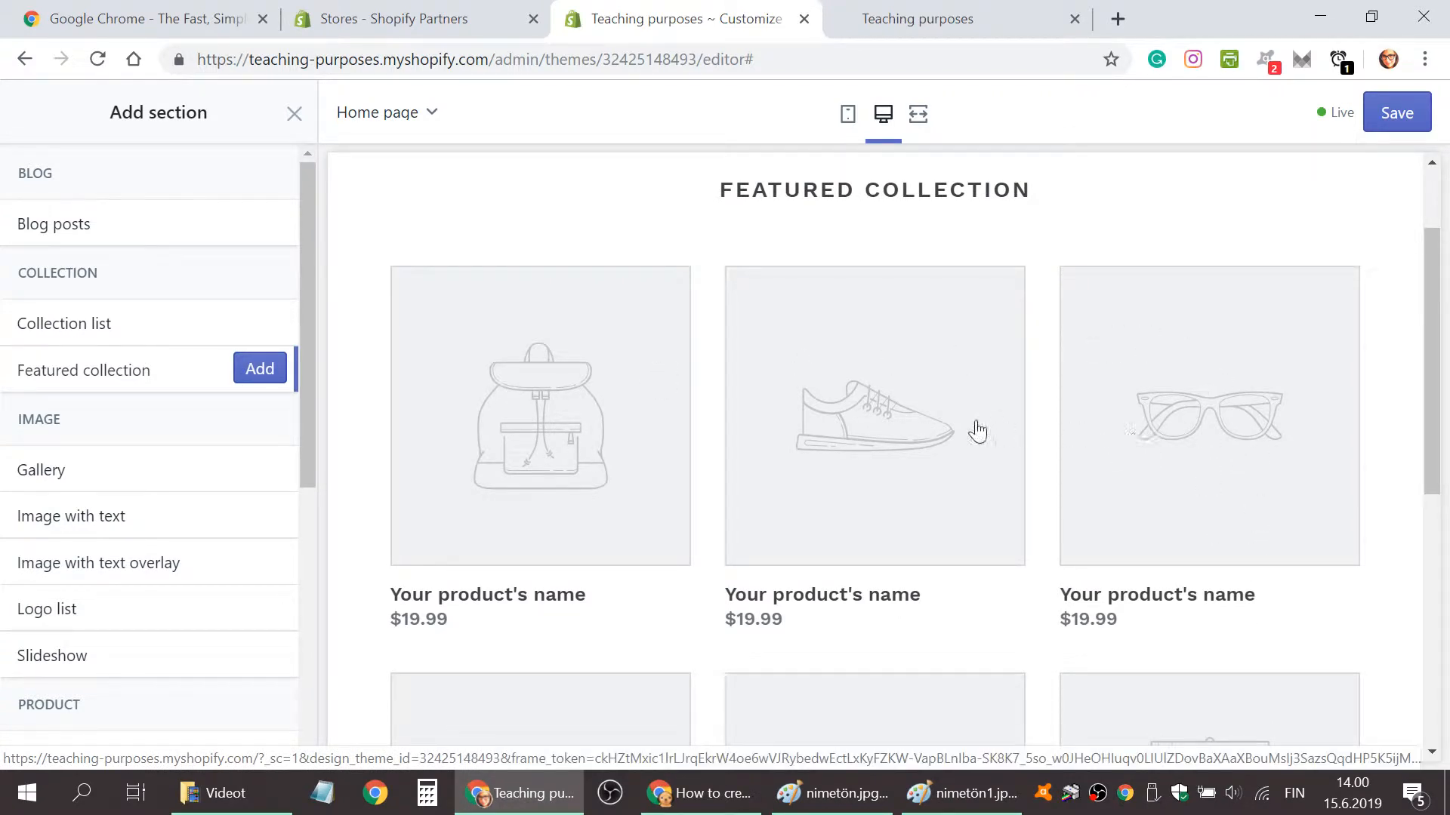
pyautogui.scroll(-6, 1261, 618)
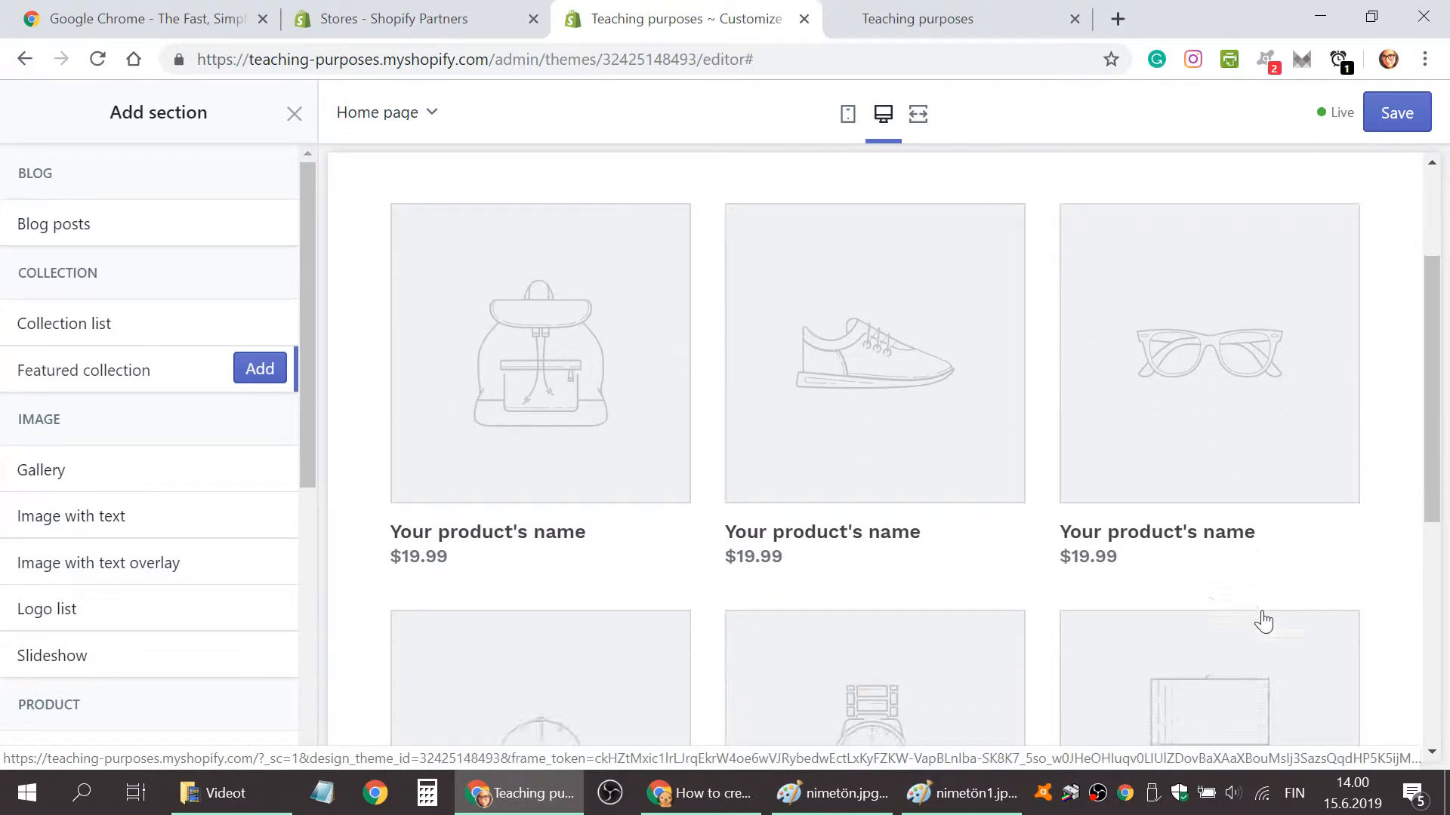
pyautogui.scroll(8, 1262, 618)
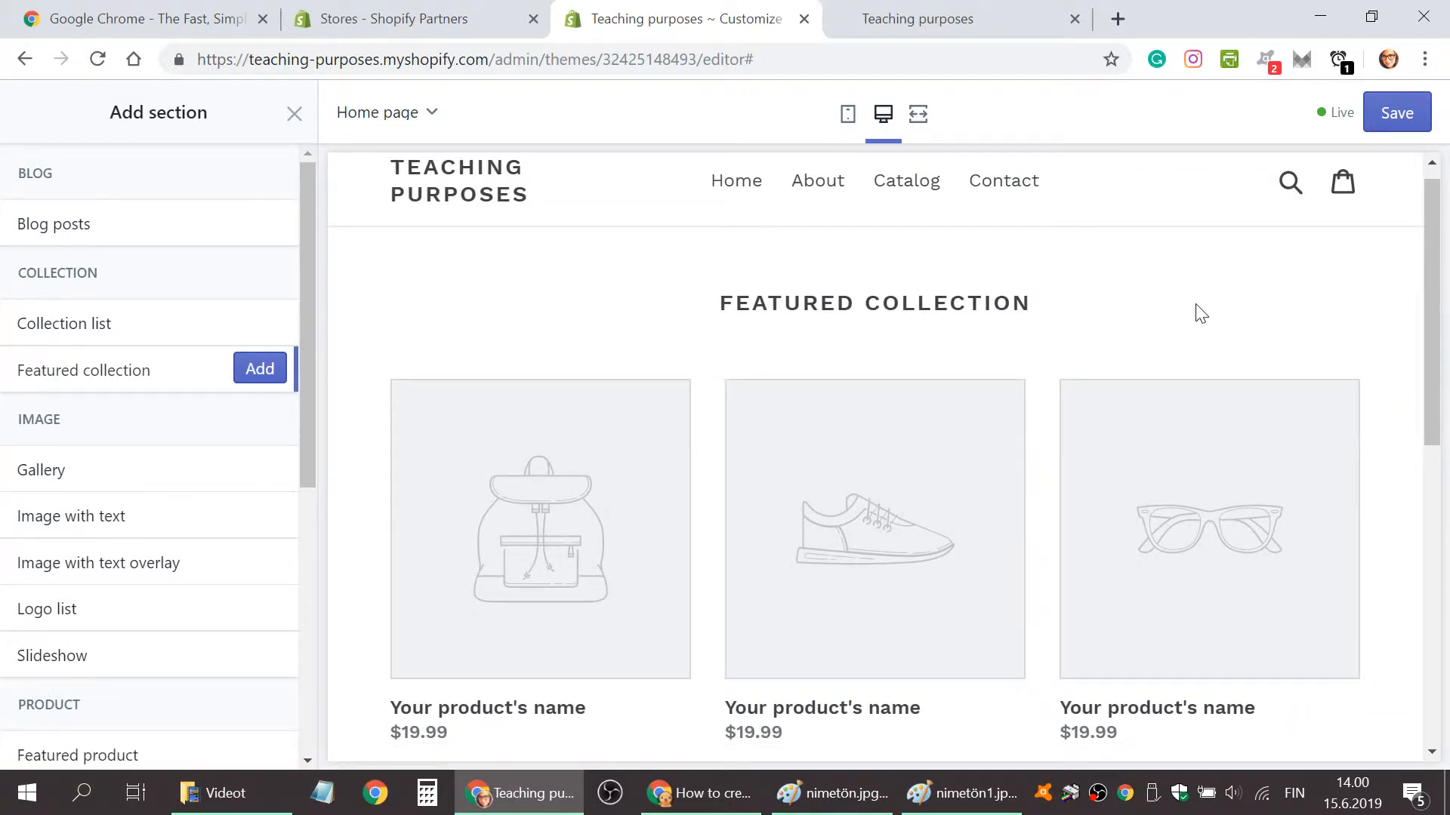
pyautogui.scroll(-2, 596, 394)
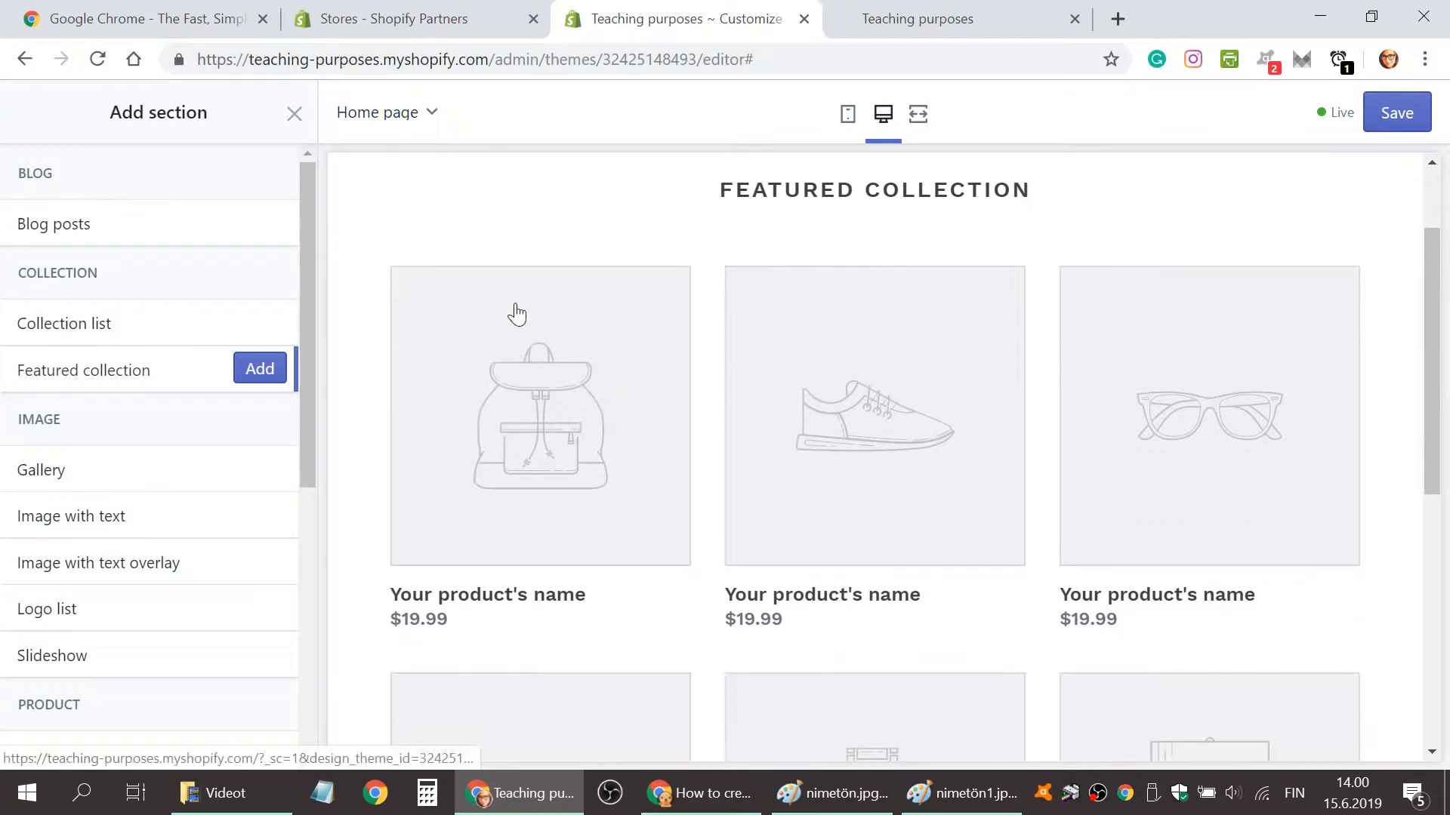
pyautogui.scroll(-5, 773, 511)
pyautogui.scroll(7, 913, 576)
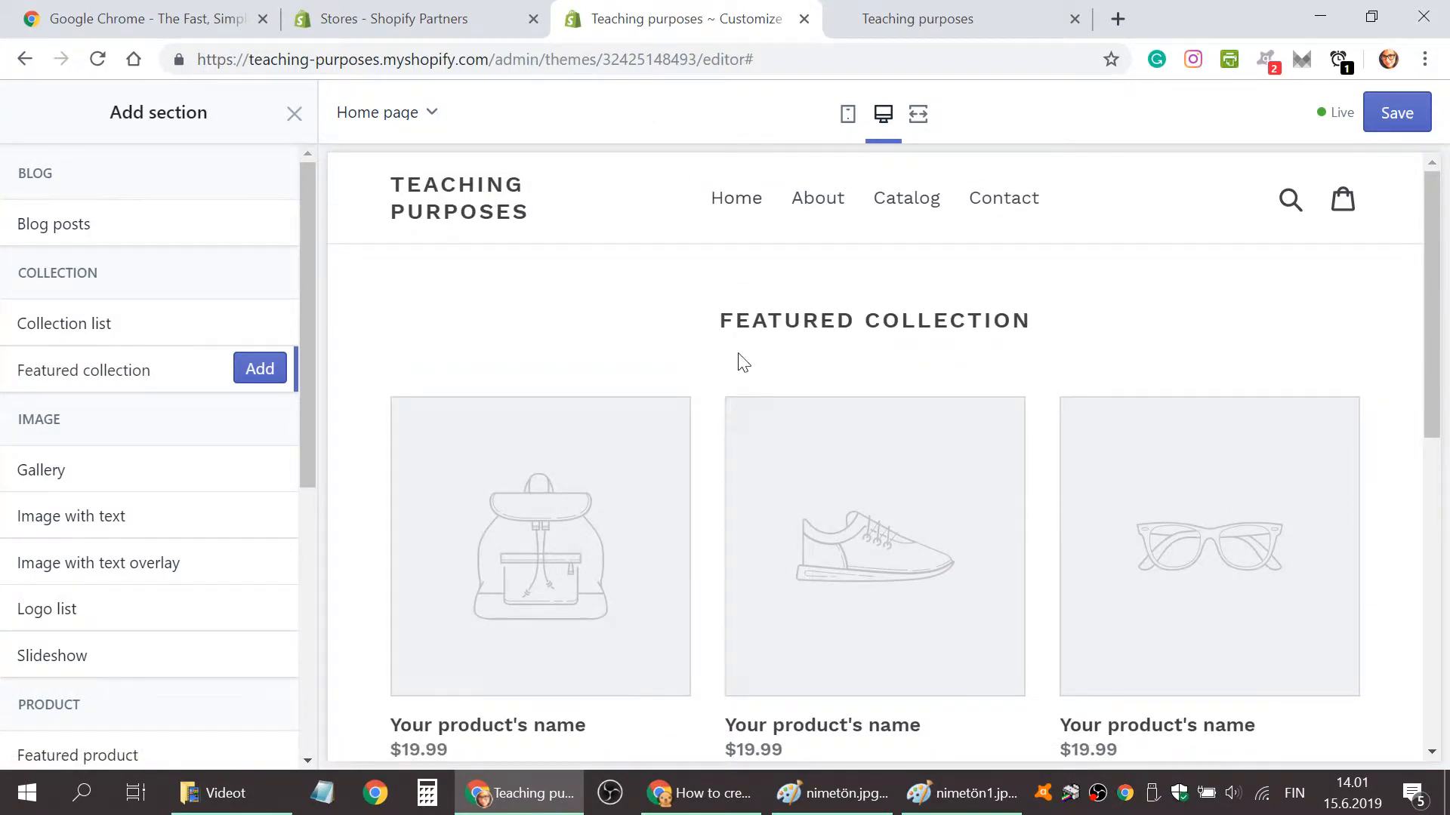
pyautogui.scroll(-3, 776, 425)
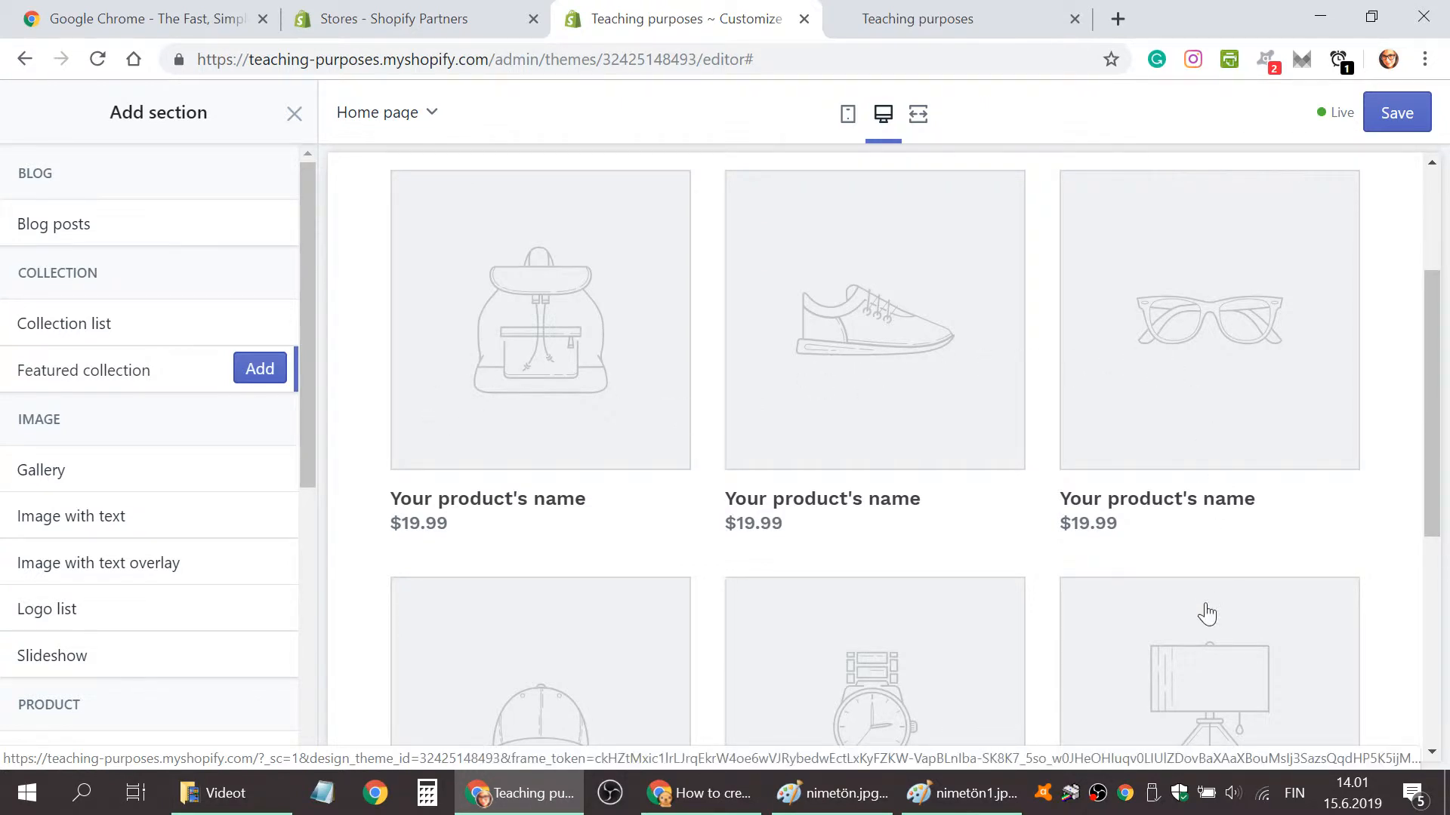
pyautogui.scroll(-2, 1185, 609)
pyautogui.scroll(3, 1185, 605)
pyautogui.scroll(3, 1183, 608)
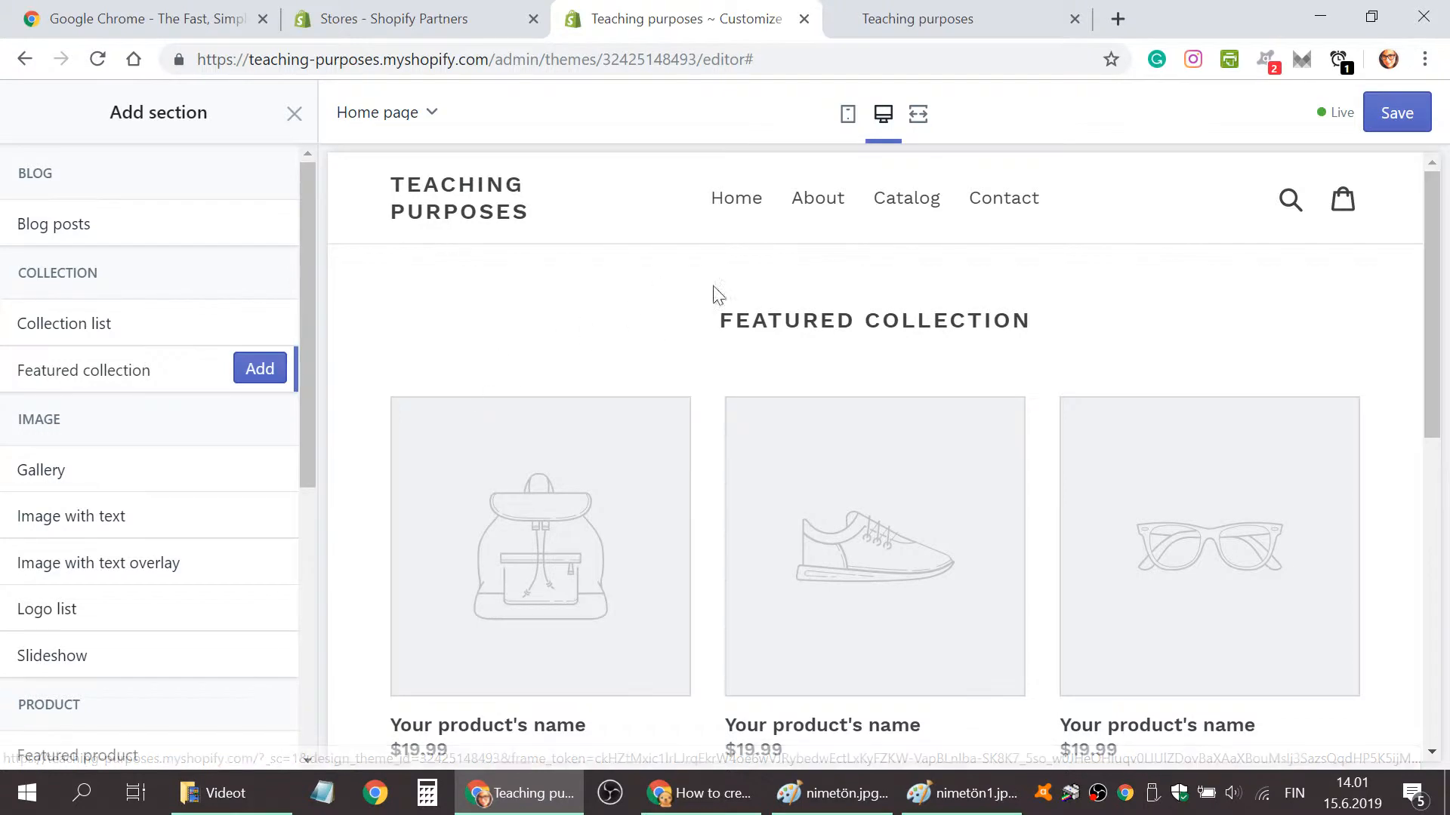
pyautogui.scroll(-3, 1042, 370)
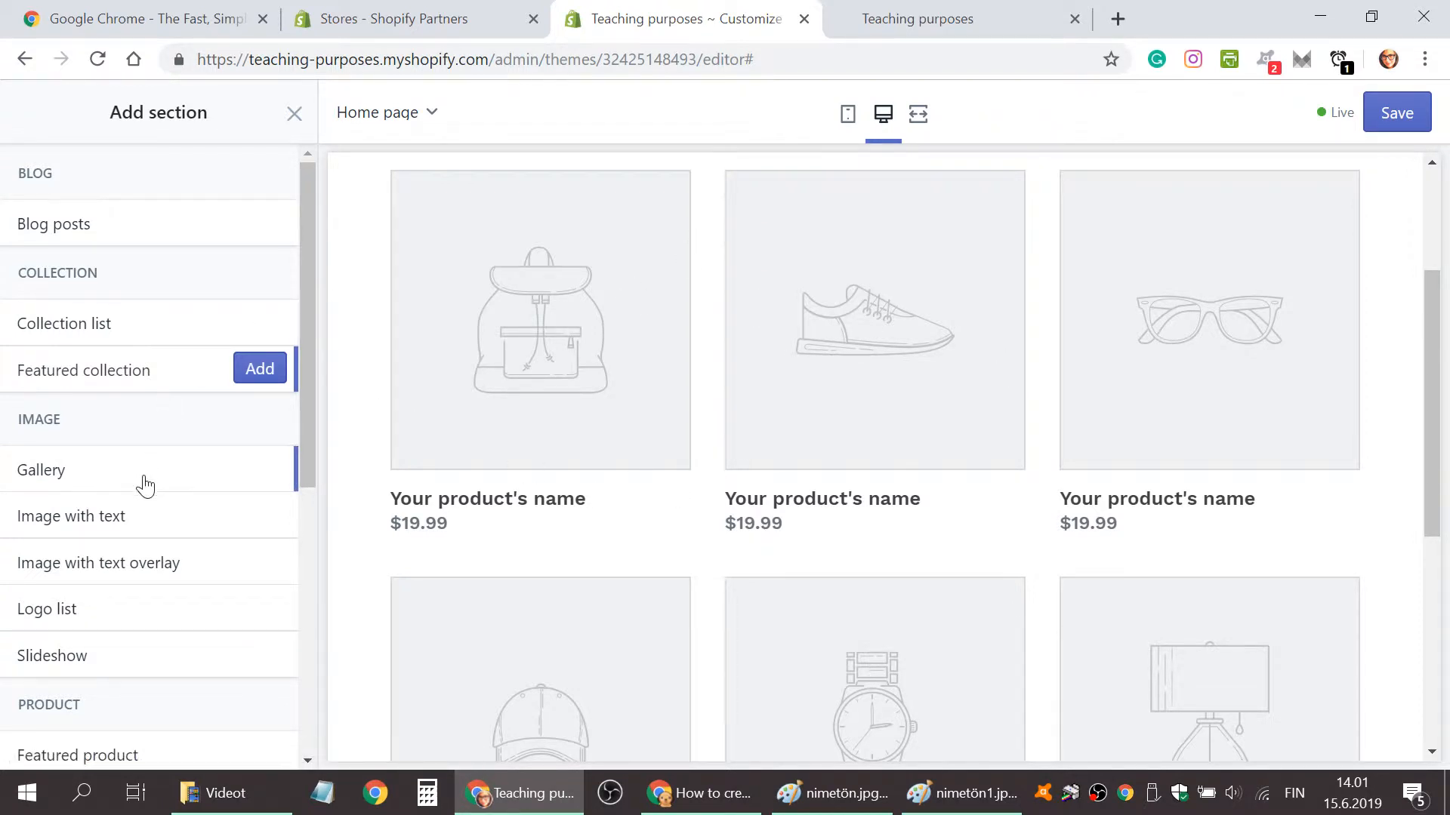
# Preview the Gallery section and add it to the home page.
pyautogui.scroll(-3, 145, 485)
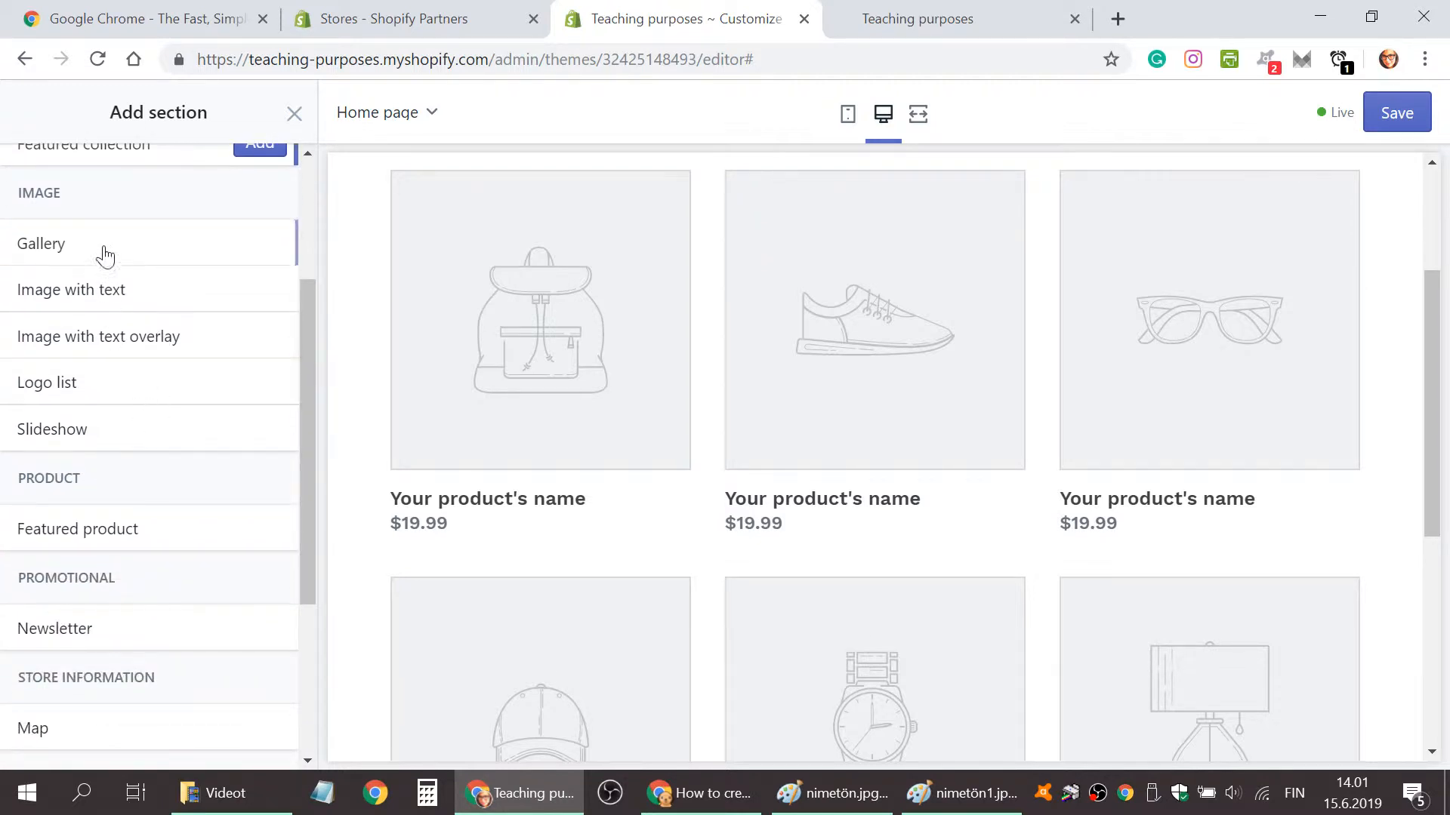
pyautogui.moveTo(100, 250)
pyautogui.scroll(3, 626, 453)
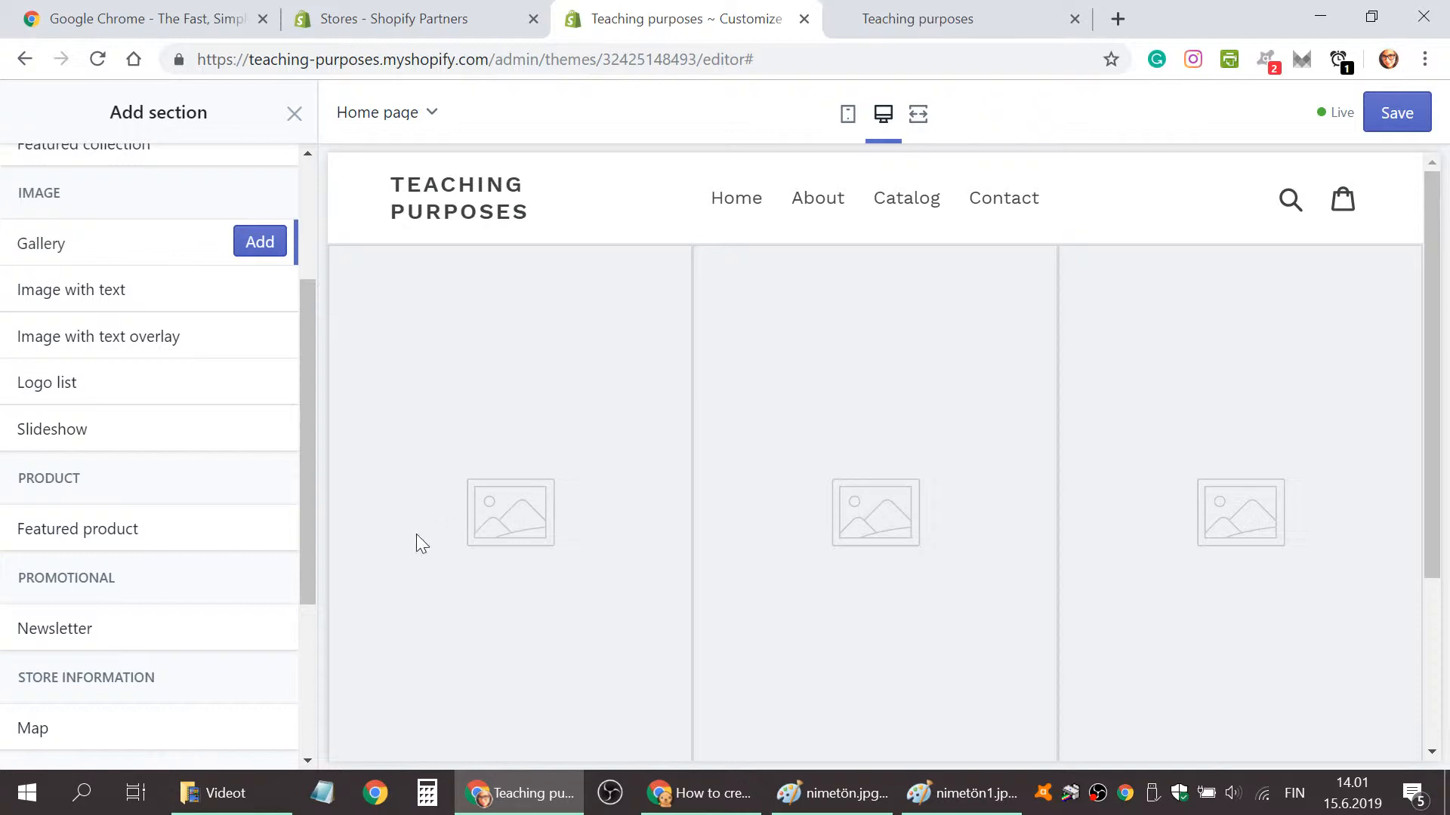
pyautogui.click(247, 252)
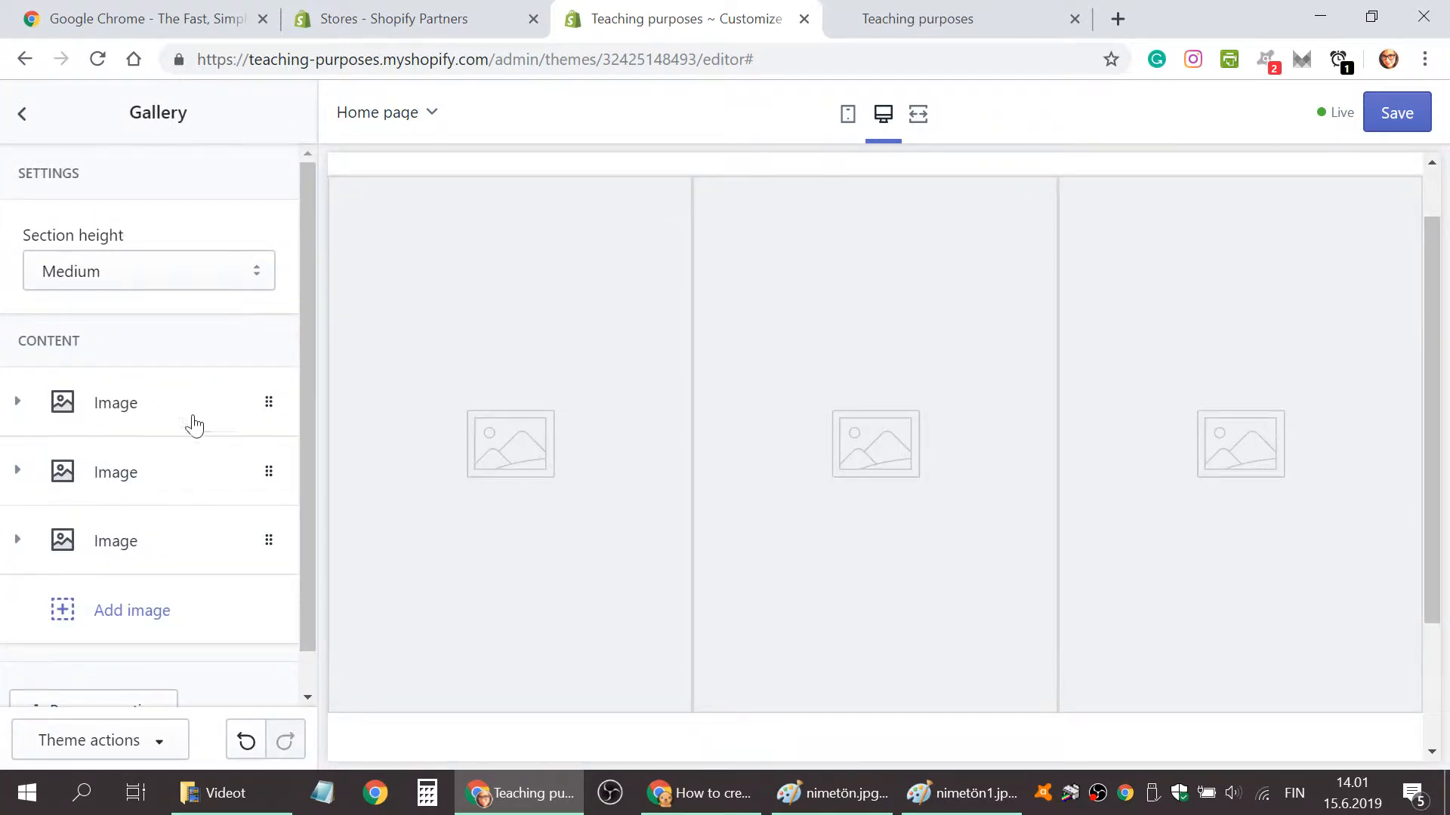
# Open the Good Vibes category of free images for the gallery's first image.
pyautogui.click(193, 423)
pyautogui.scroll(-2, 182, 453)
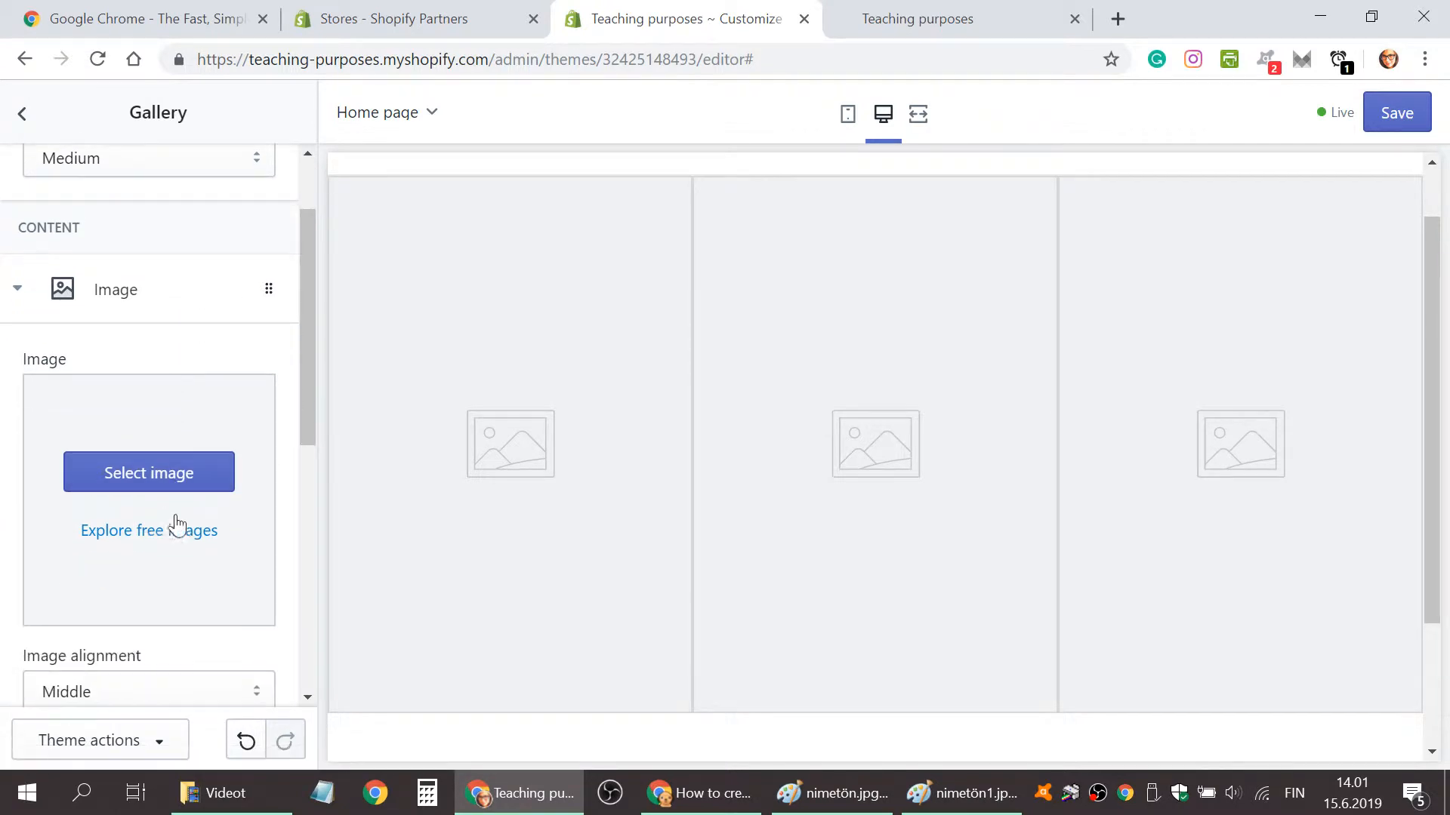
pyautogui.click(175, 530)
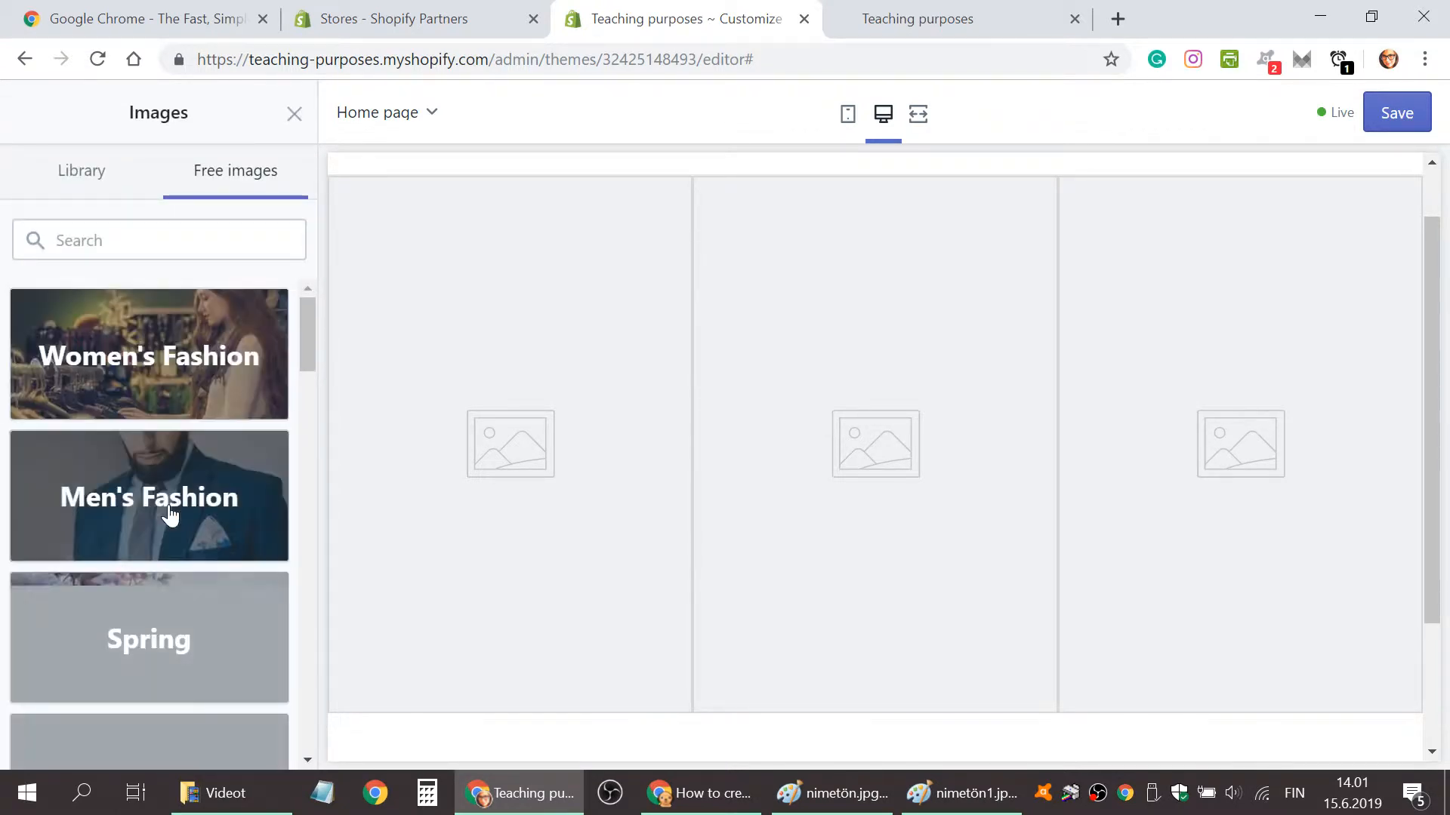
pyautogui.scroll(-6, 131, 405)
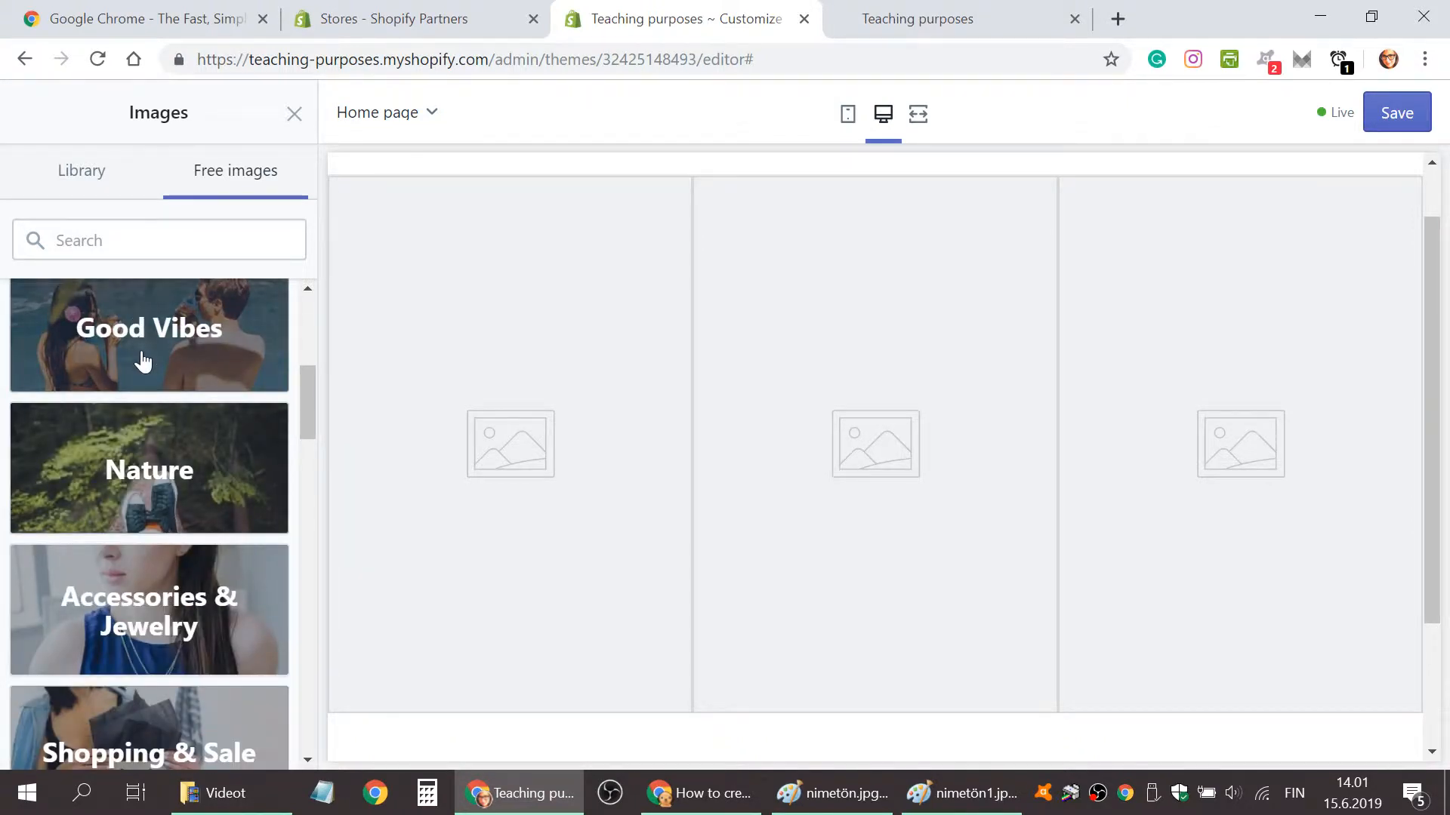
pyautogui.click(142, 355)
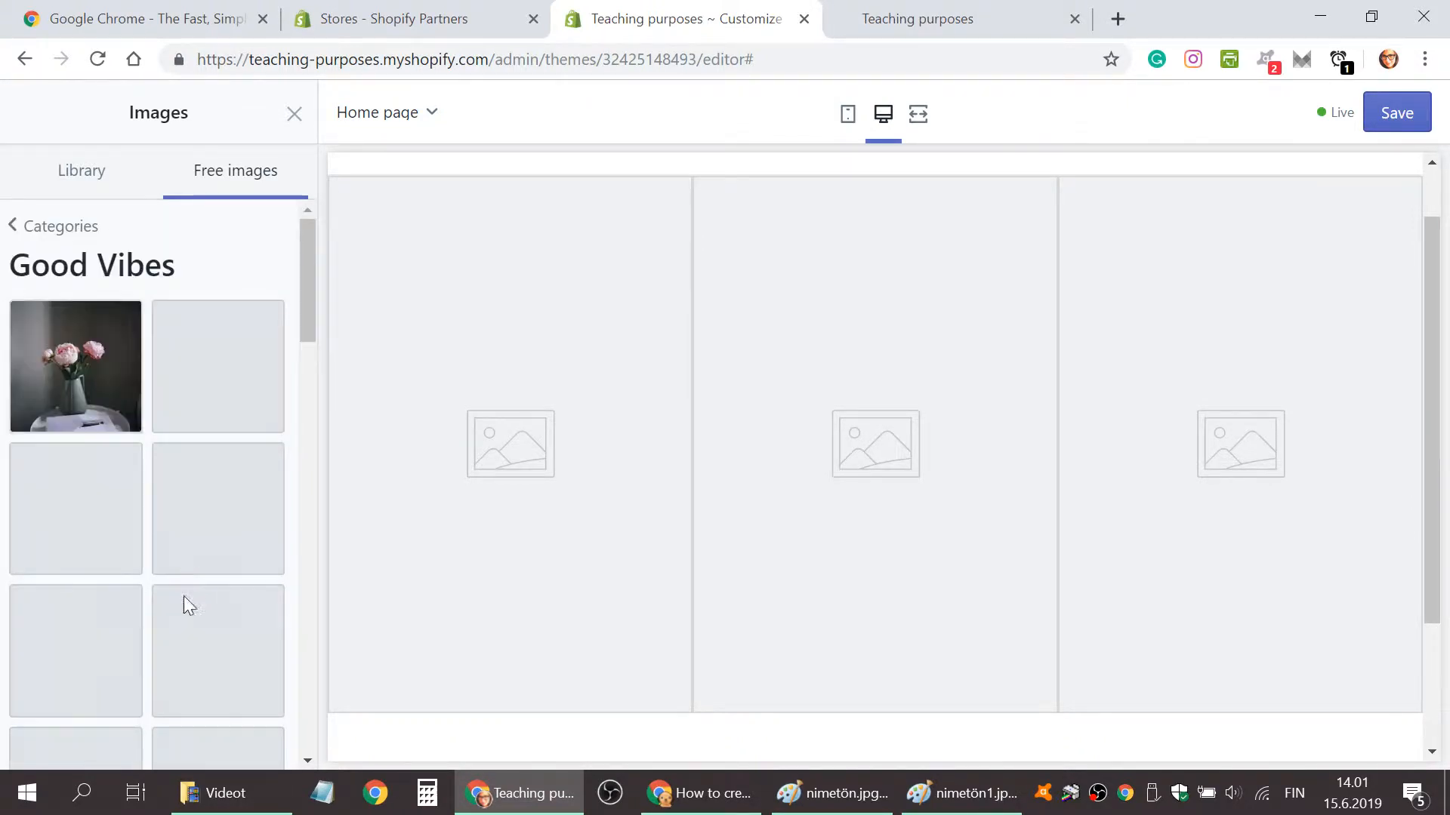
# Assign the free photo of the woman meditating on a rock to the gallery's first image.
pyautogui.scroll(-1, 185, 687)
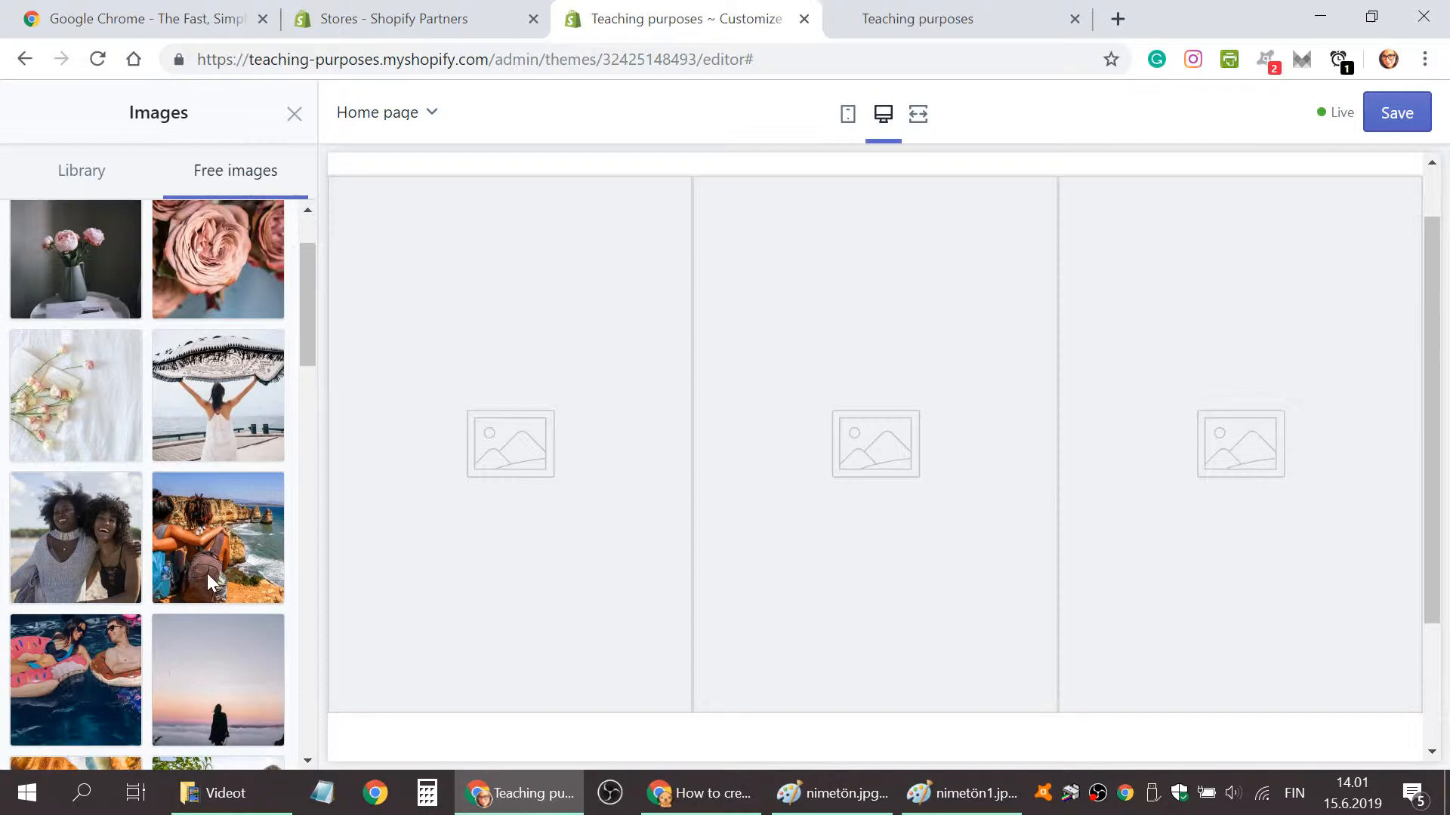
pyautogui.click(198, 421)
pyautogui.scroll(-4, 128, 528)
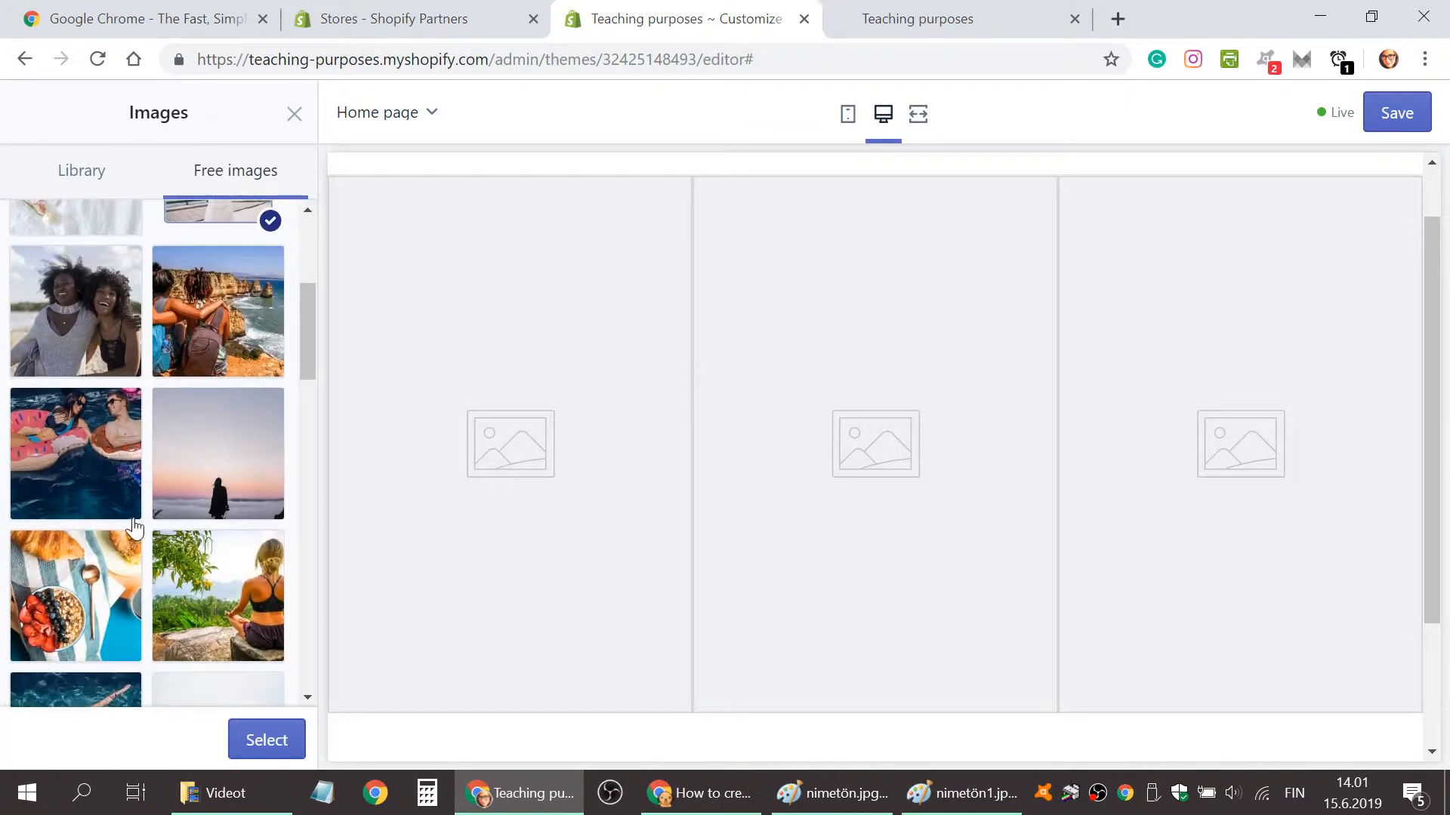
pyautogui.scroll(-1, 129, 528)
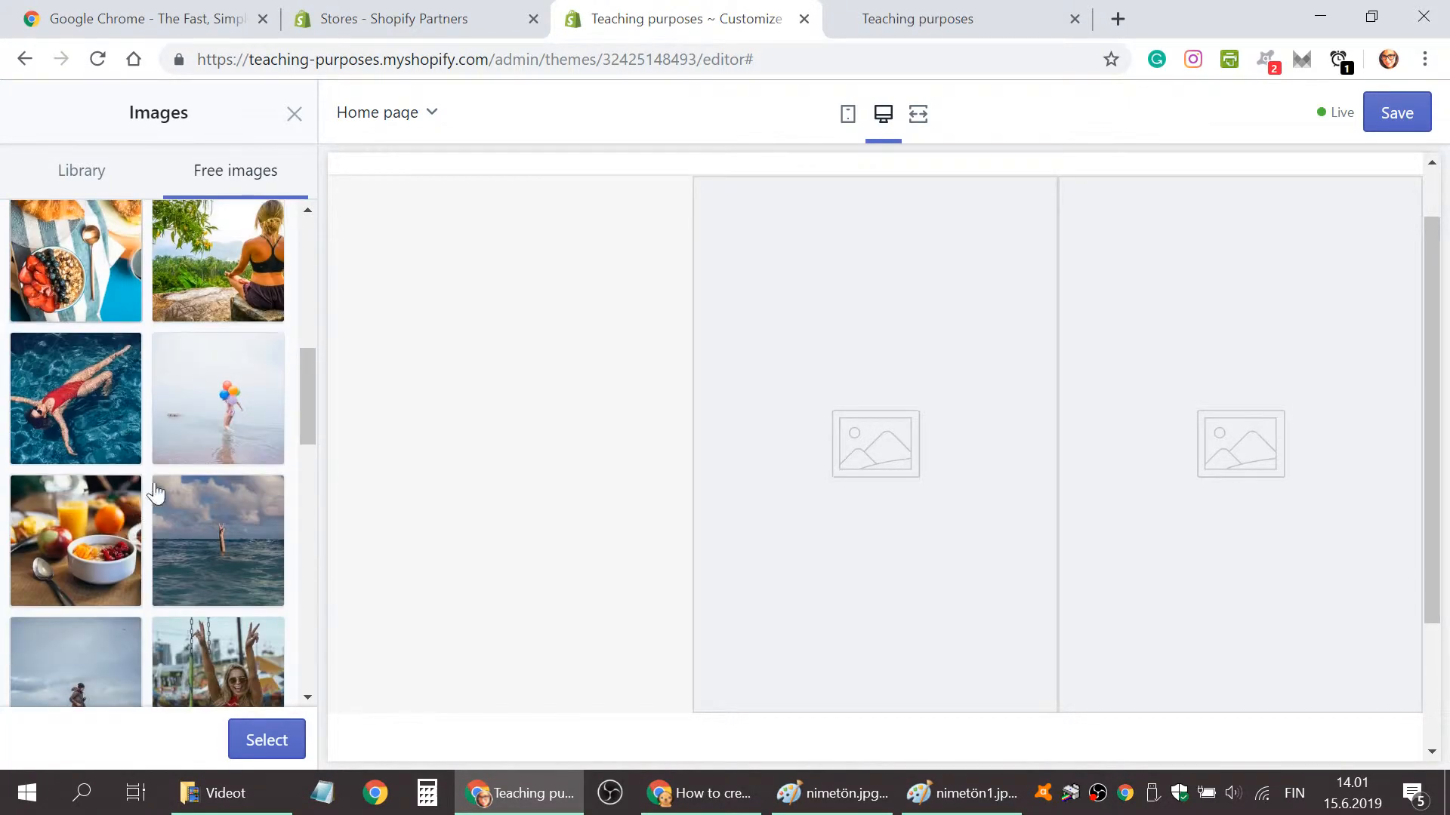
pyautogui.click(219, 283)
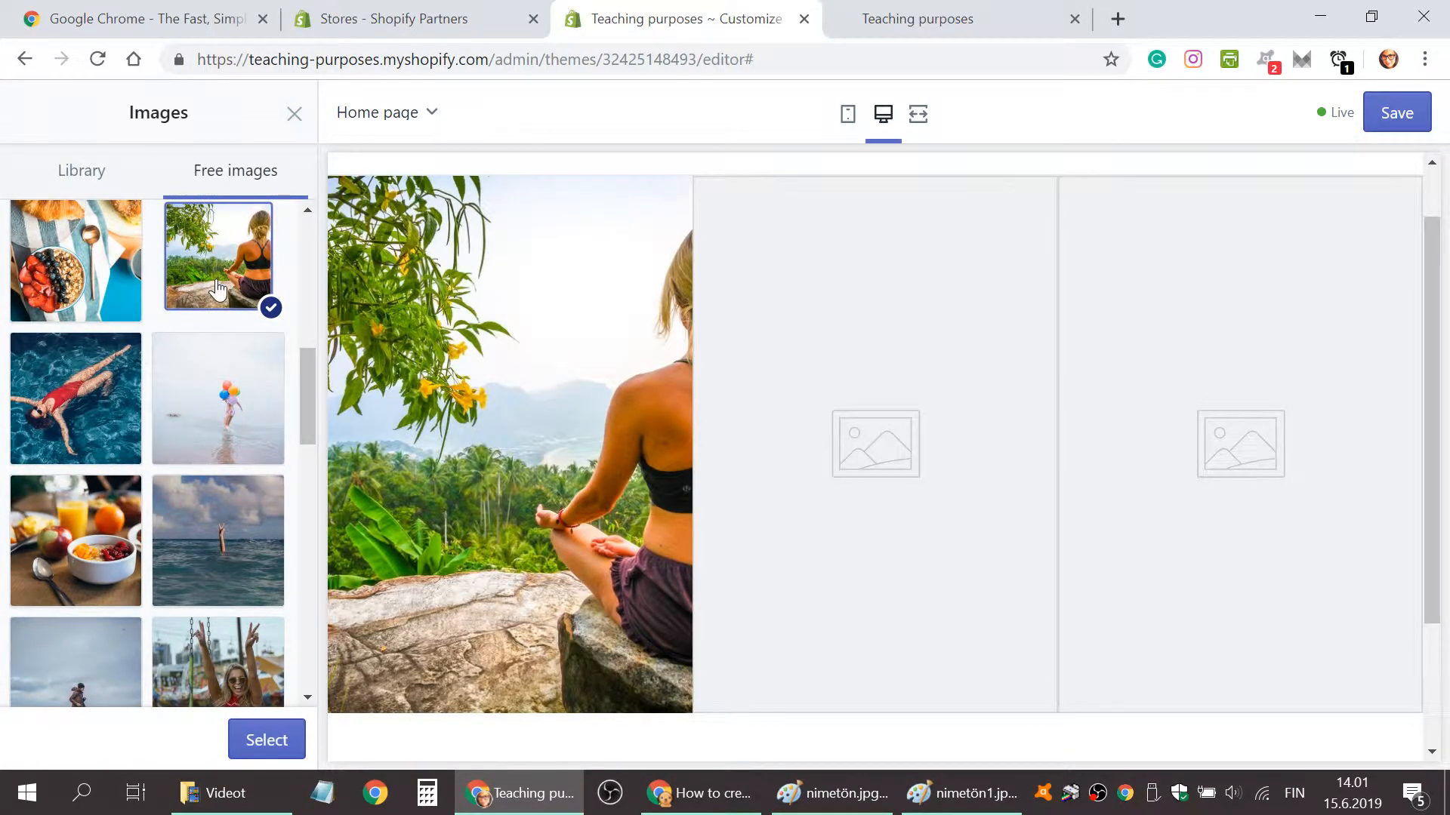
pyautogui.click(243, 740)
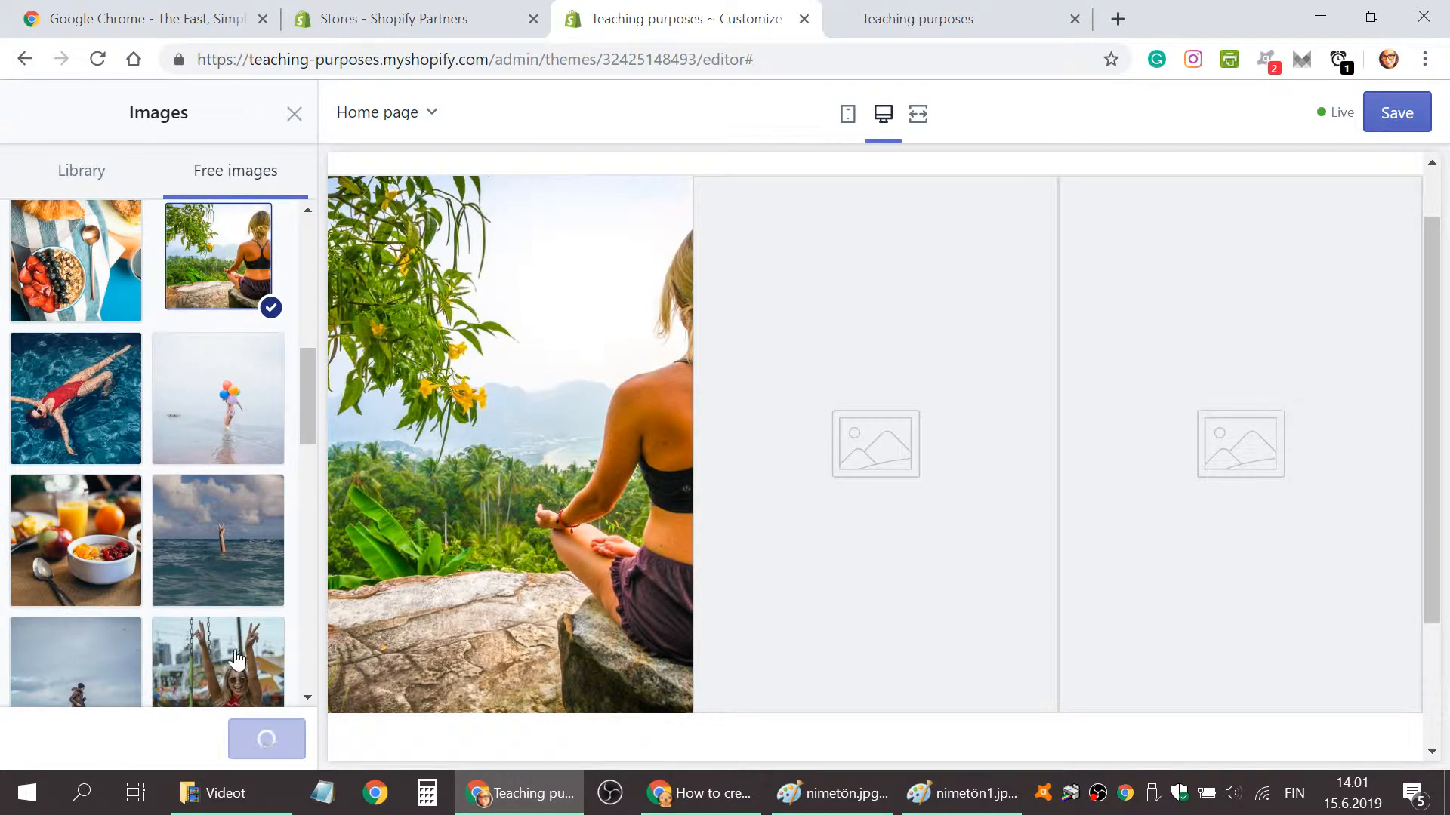
# Move the meditation photo from the first to the last slot of the gallery.
pyautogui.scroll(-1, 174, 453)
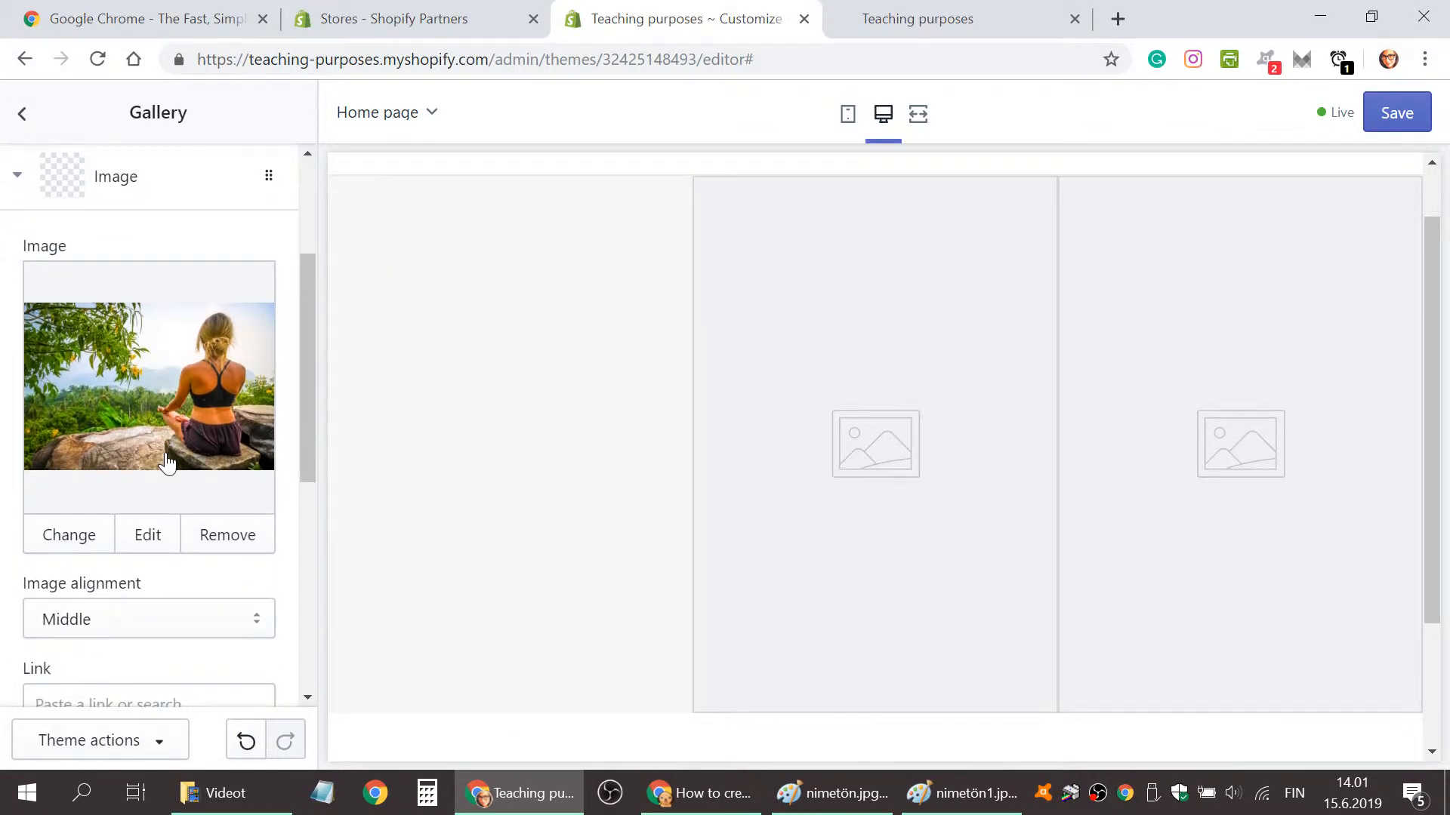
pyautogui.click(19, 180)
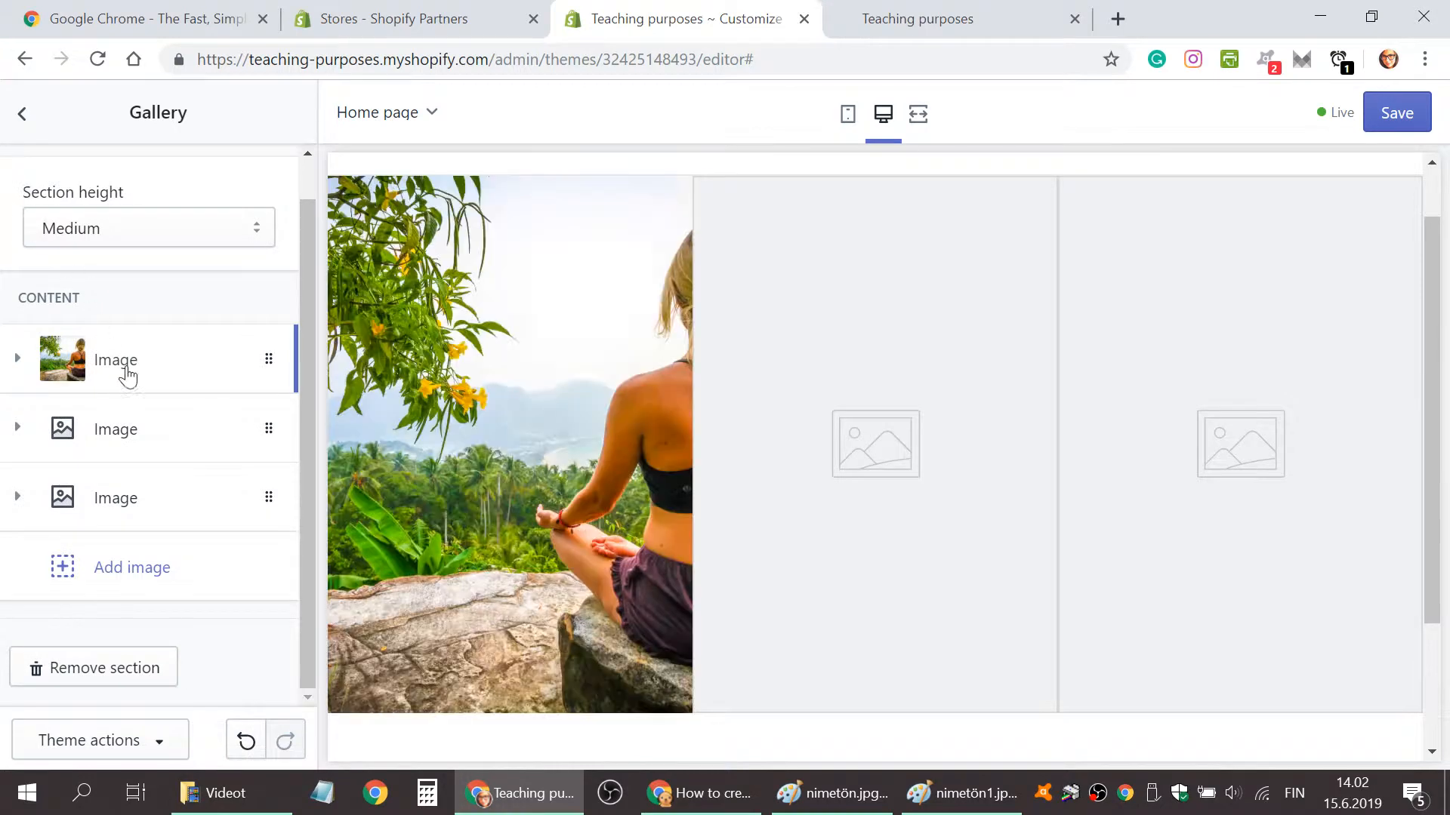
pyautogui.moveTo(148, 379); pyautogui.dragTo(129, 509)
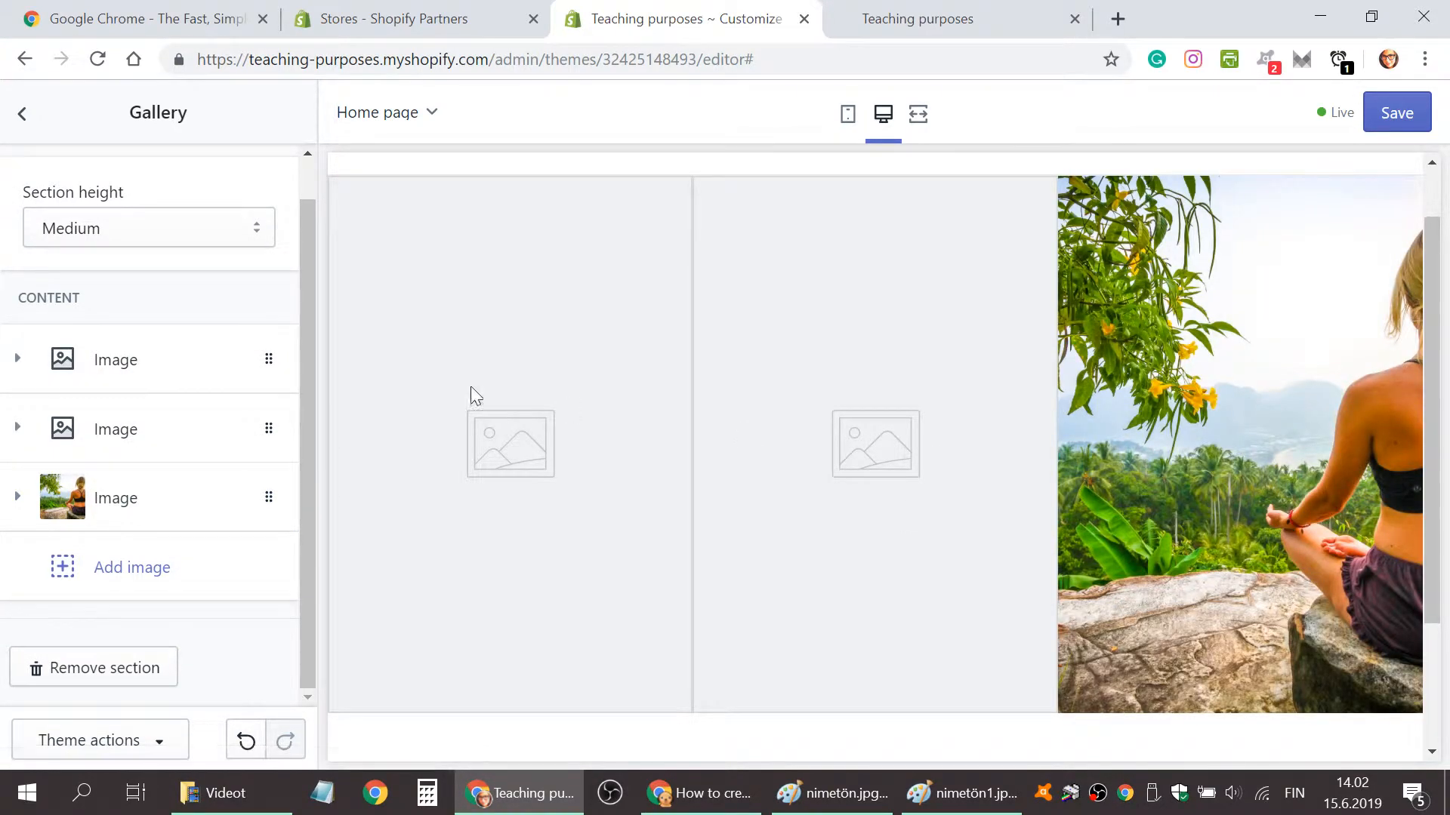
# Fill the first gallery slot with the library photo of the woman holding up a patterned cloth and move it to the middle slot.
pyautogui.click(124, 364)
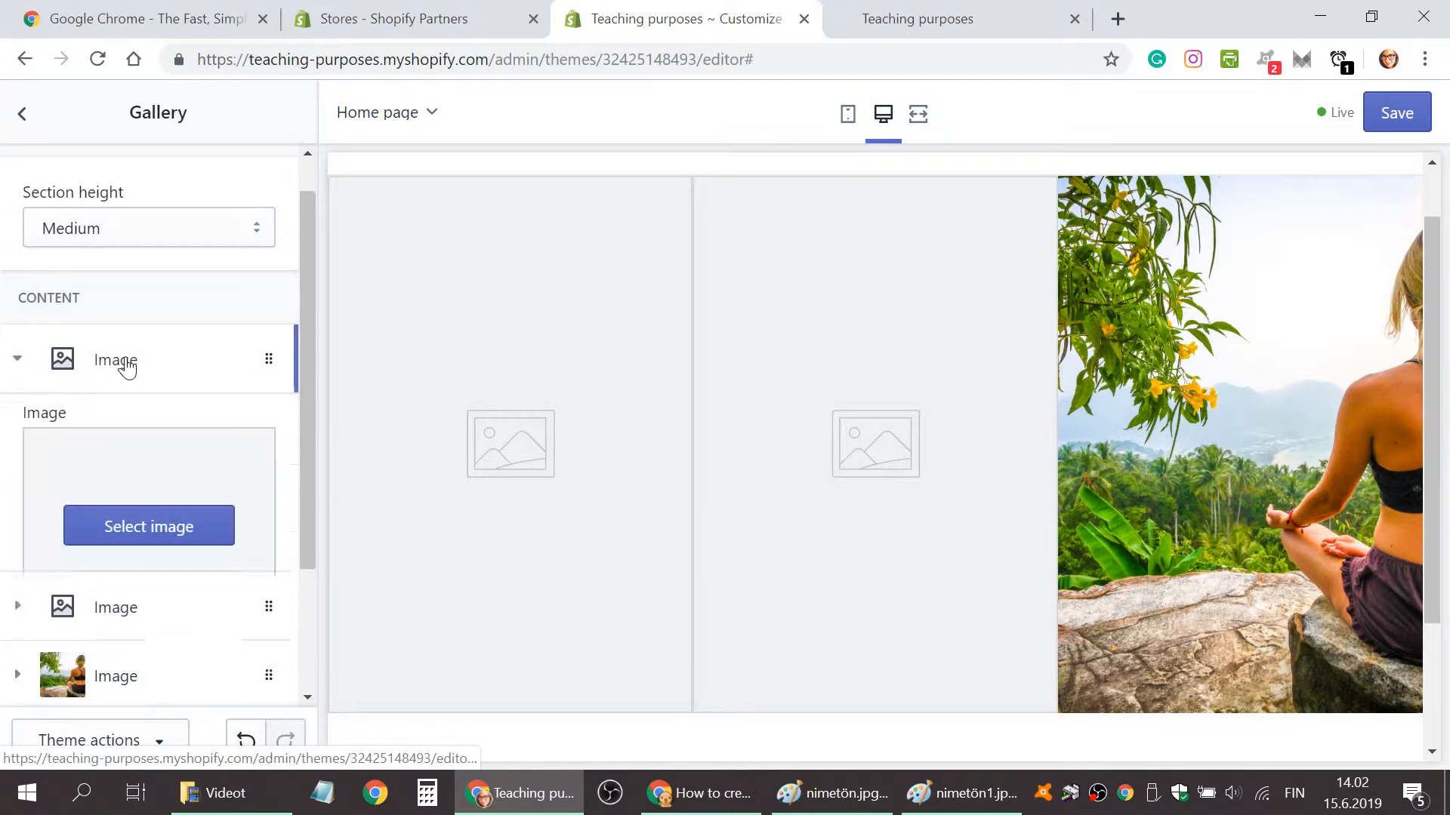
pyautogui.click(129, 543)
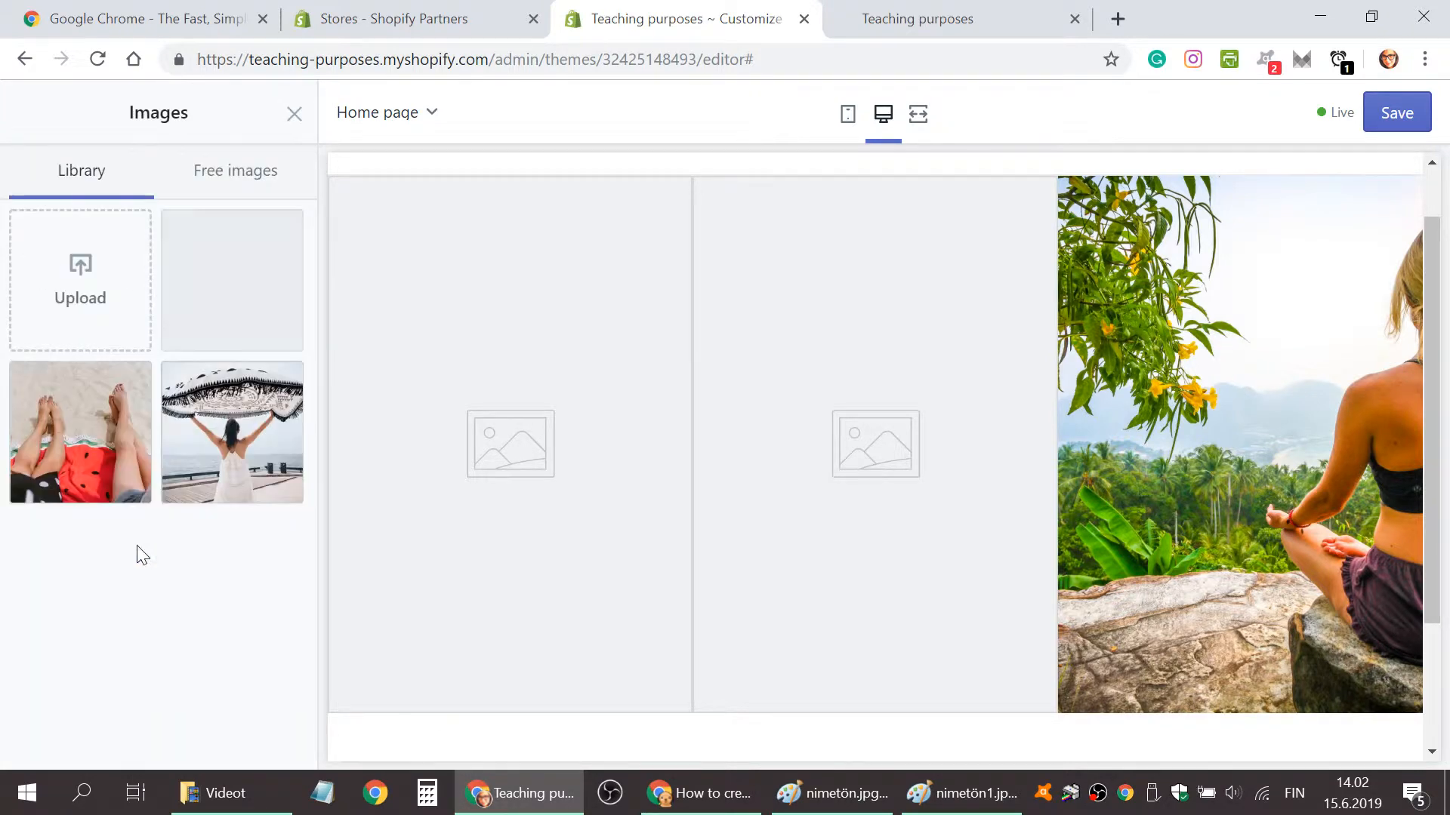
pyautogui.click(220, 465)
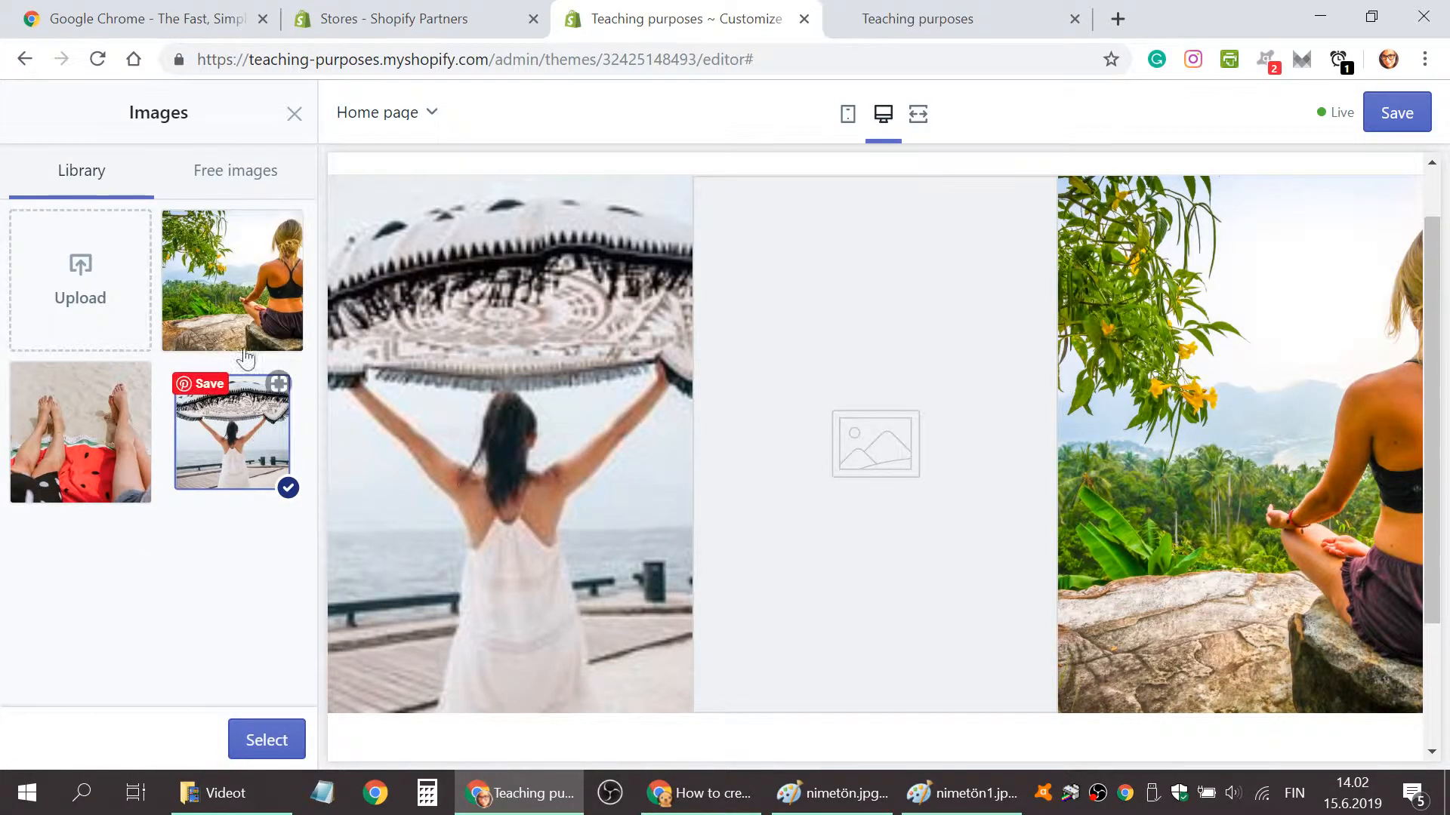
pyautogui.click(238, 745)
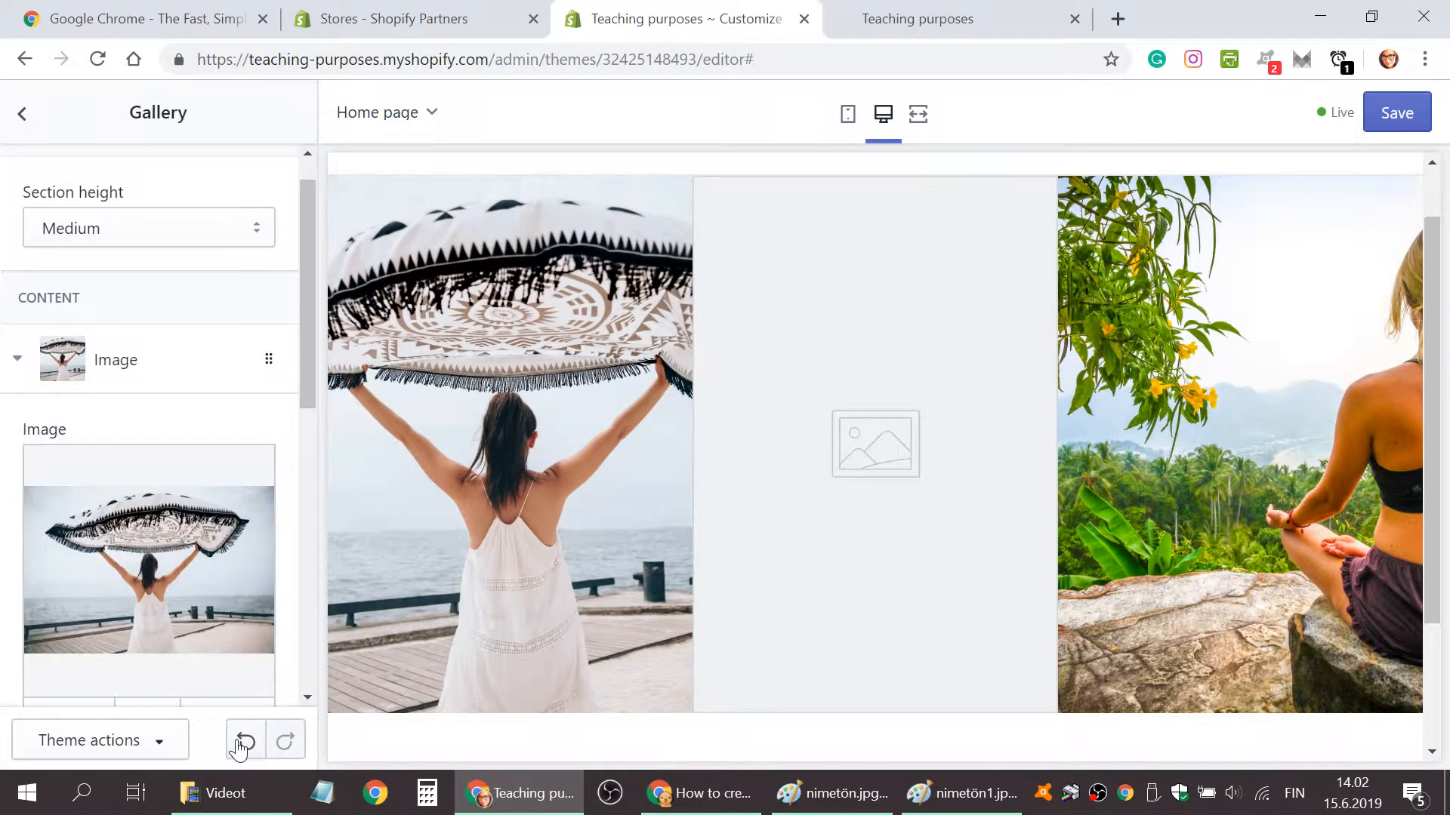
pyautogui.click(60, 370)
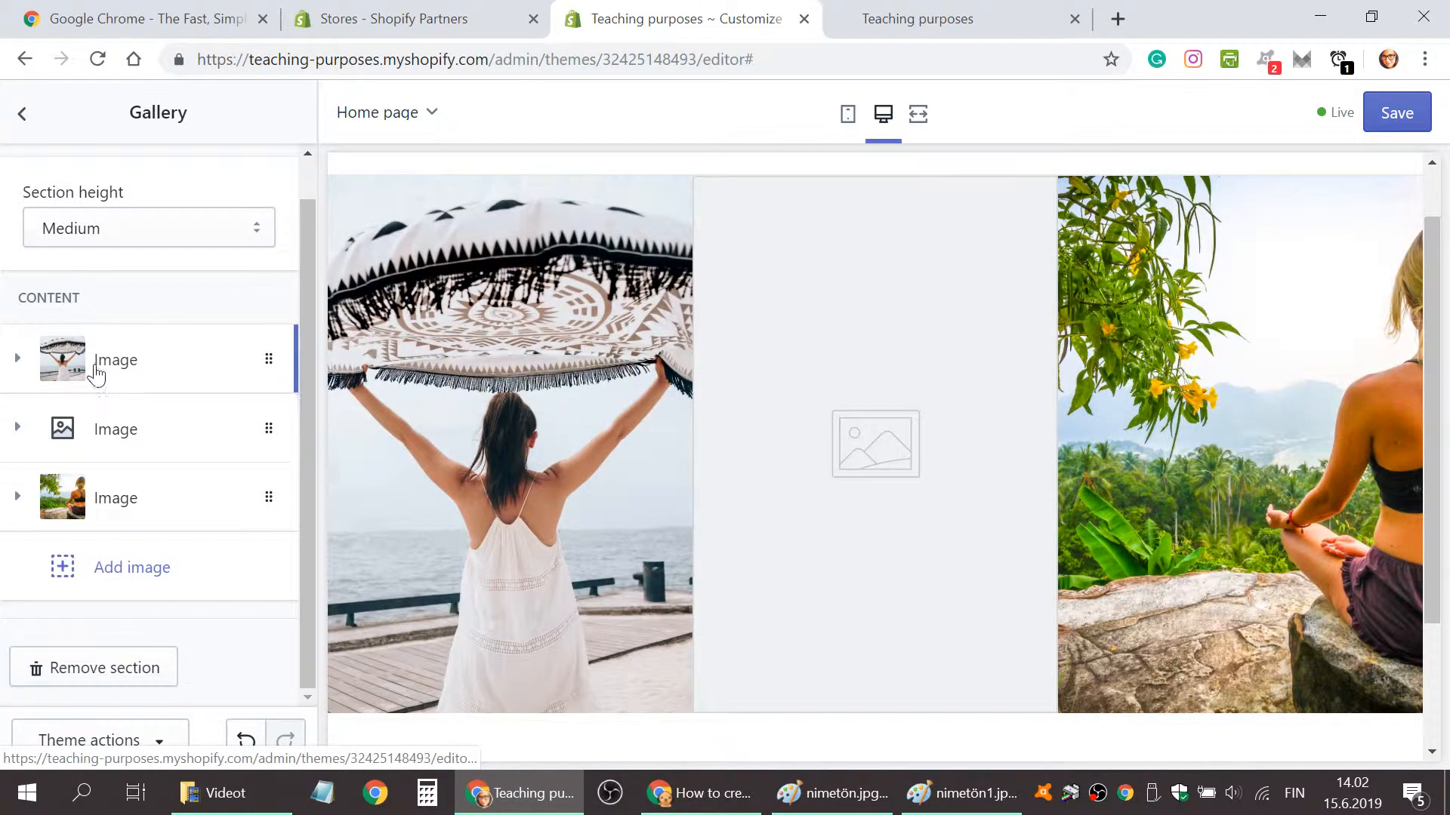
pyautogui.moveTo(119, 370); pyautogui.dragTo(115, 438)
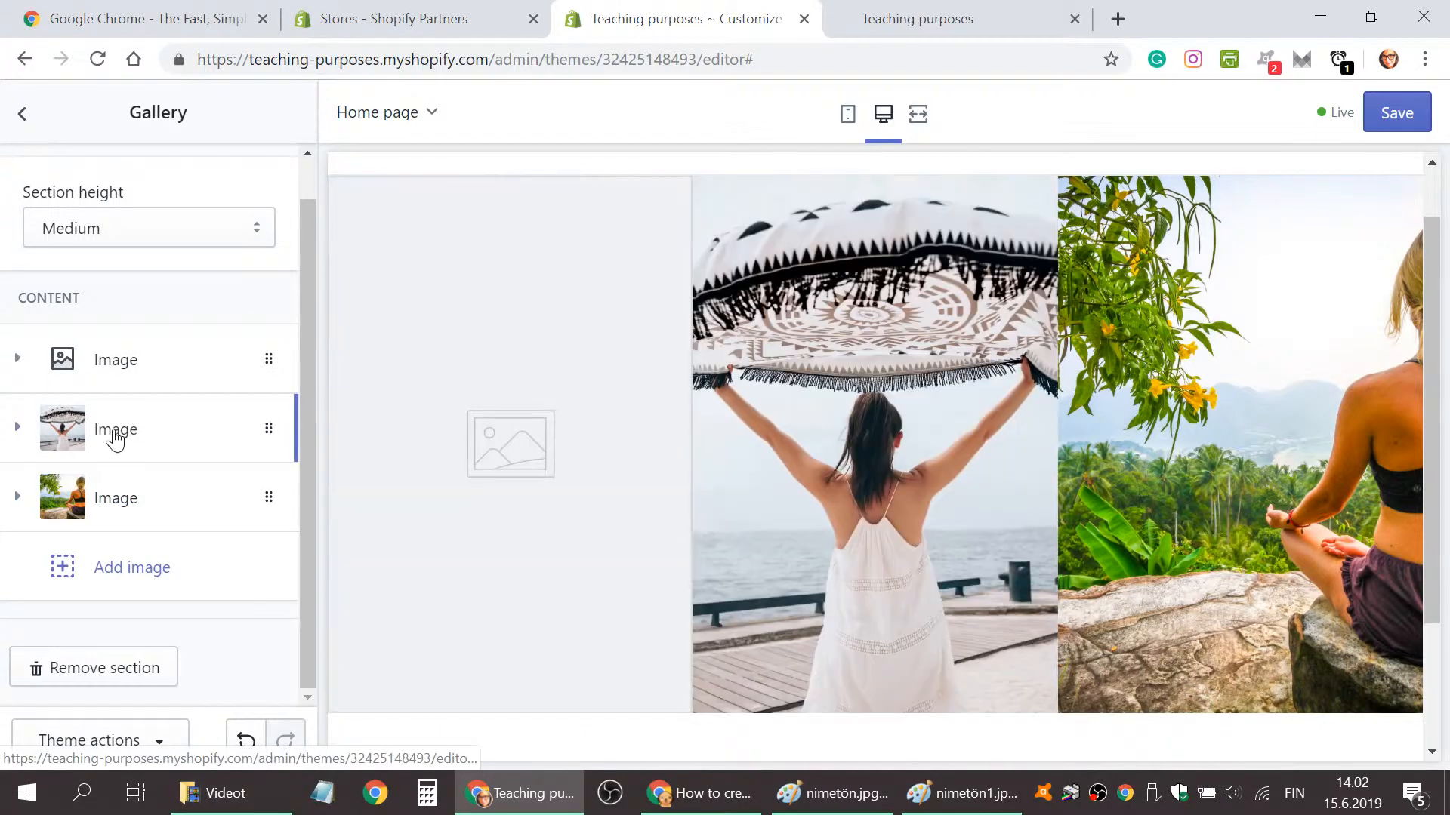
# Fill the empty first gallery slot with the library photo of the beach and watermelon towel.
pyautogui.click(107, 364)
pyautogui.click(151, 547)
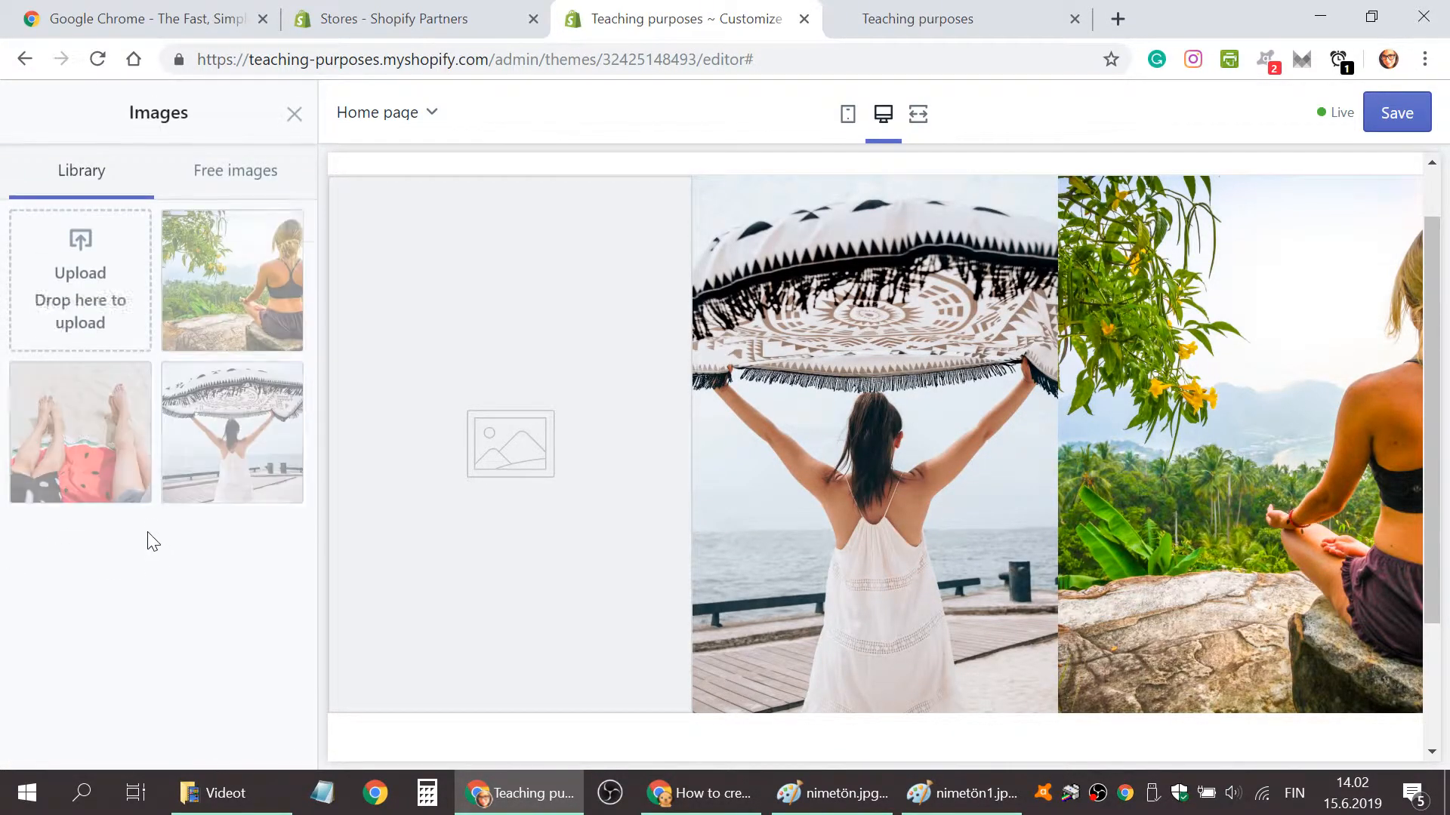
pyautogui.click(93, 464)
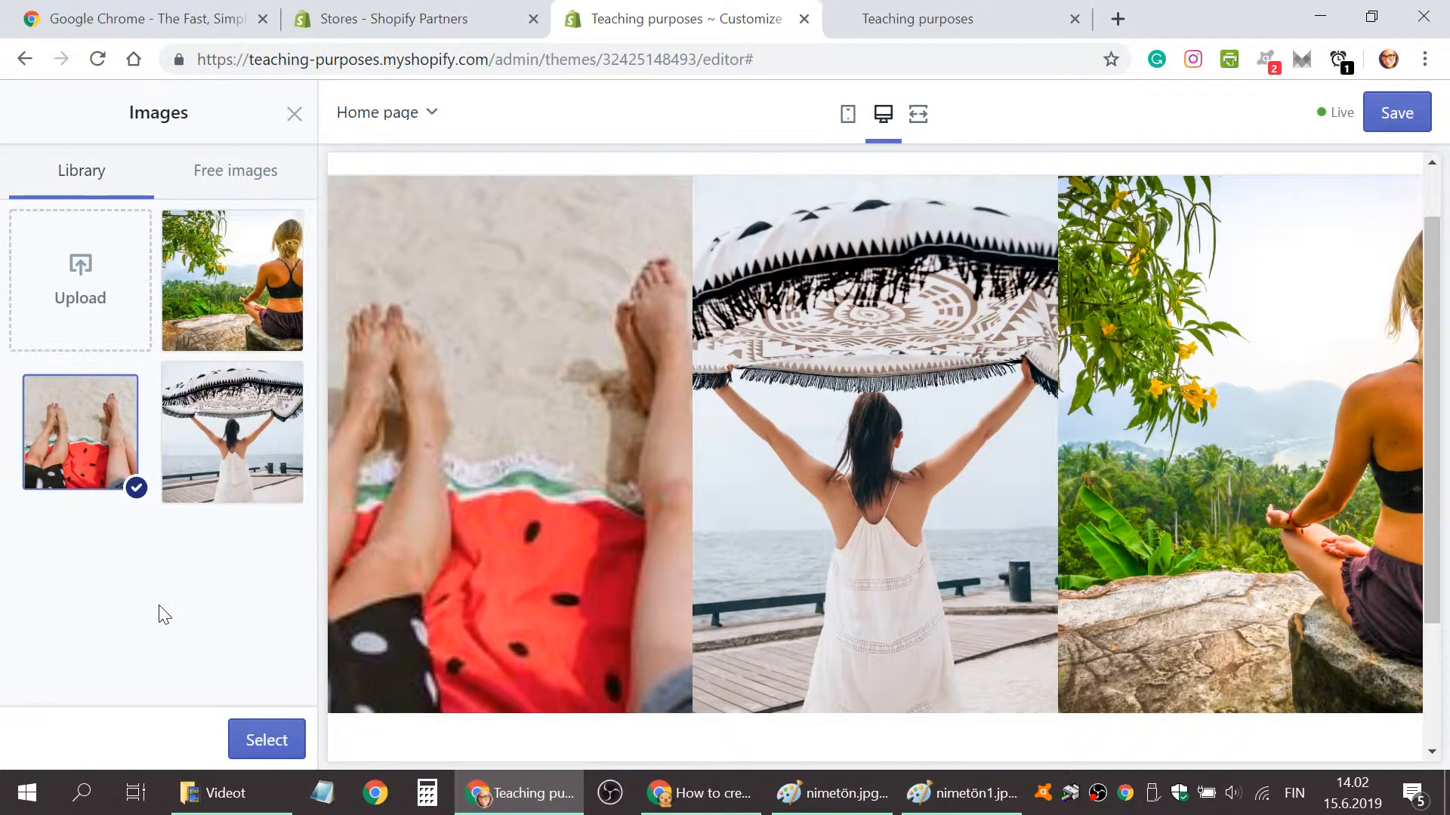
pyautogui.click(252, 742)
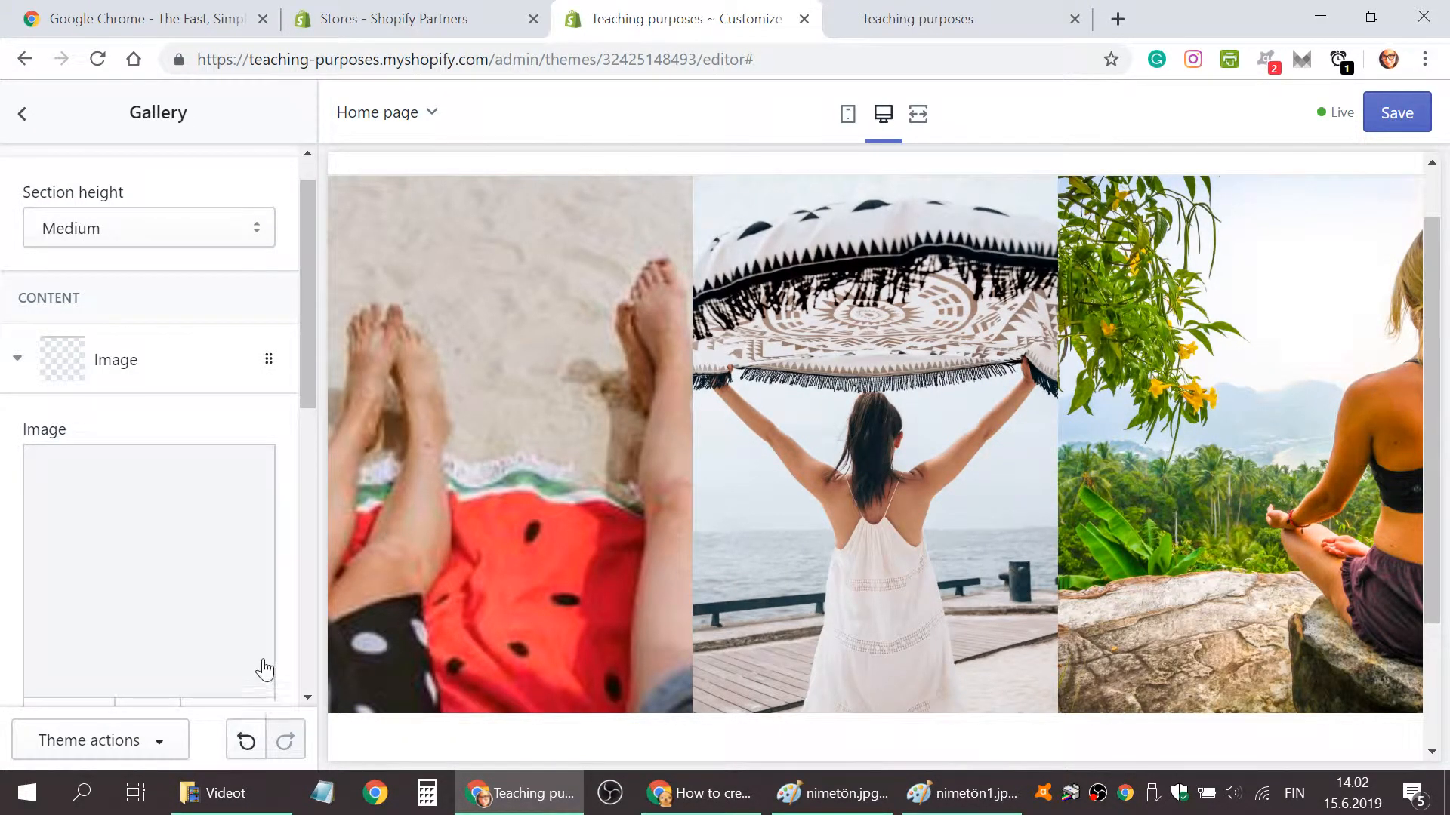
# Examine the link destinations offered for the first gallery image, including those under Products and Collections, without choosing one.
pyautogui.scroll(-5, 213, 502)
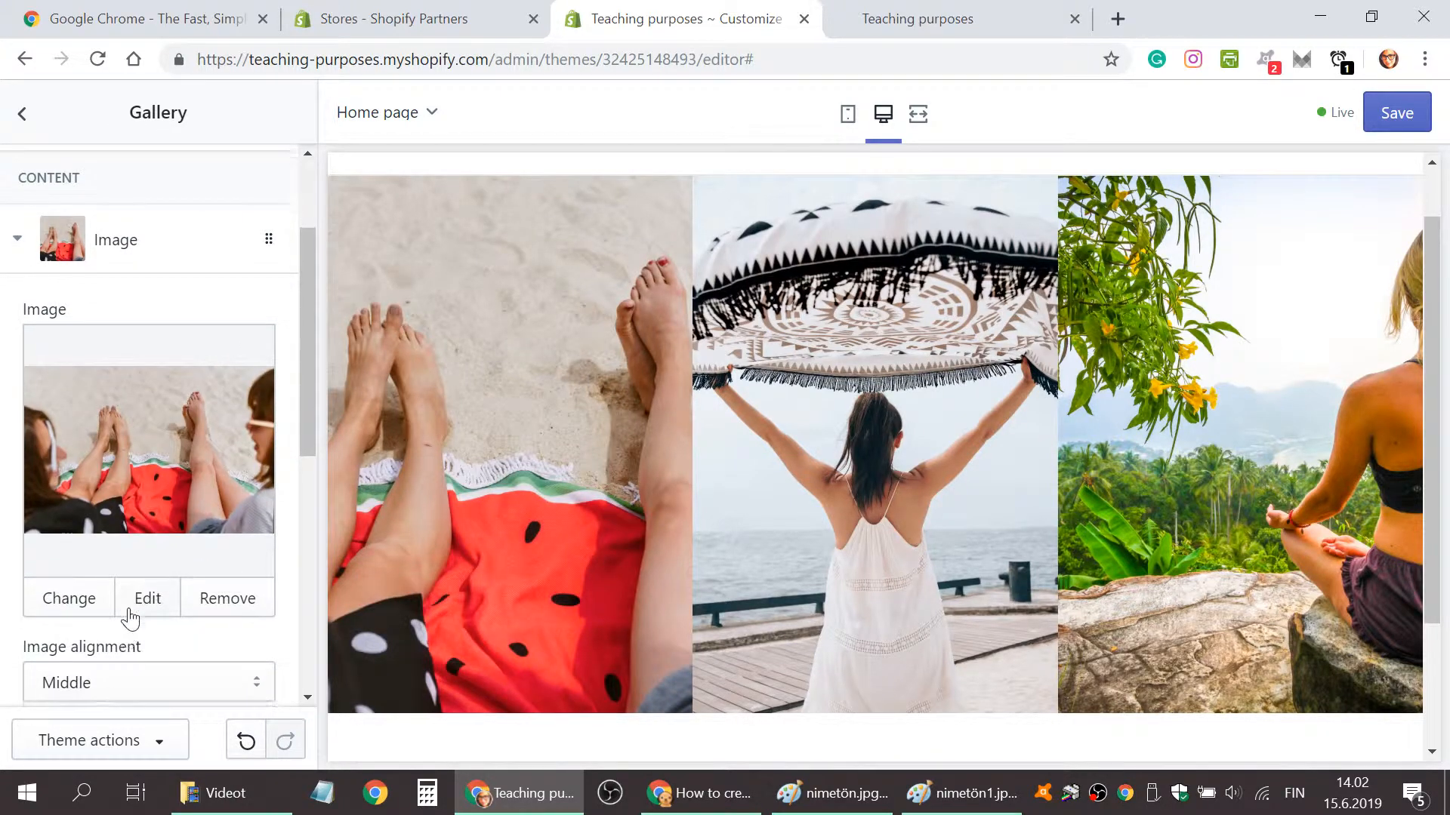
pyautogui.scroll(3, 153, 623)
pyautogui.scroll(-4, 151, 623)
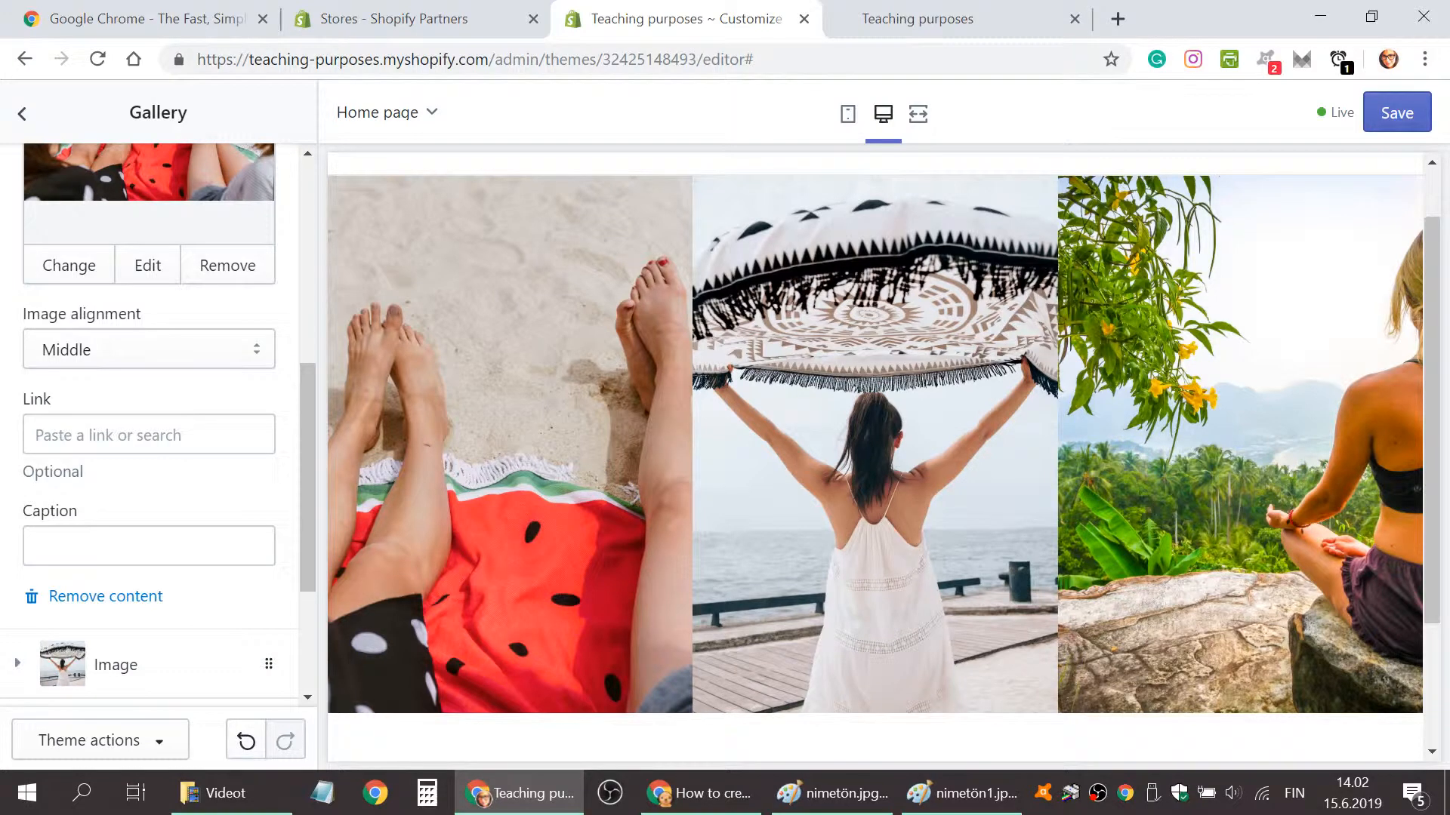
pyautogui.click(151, 435)
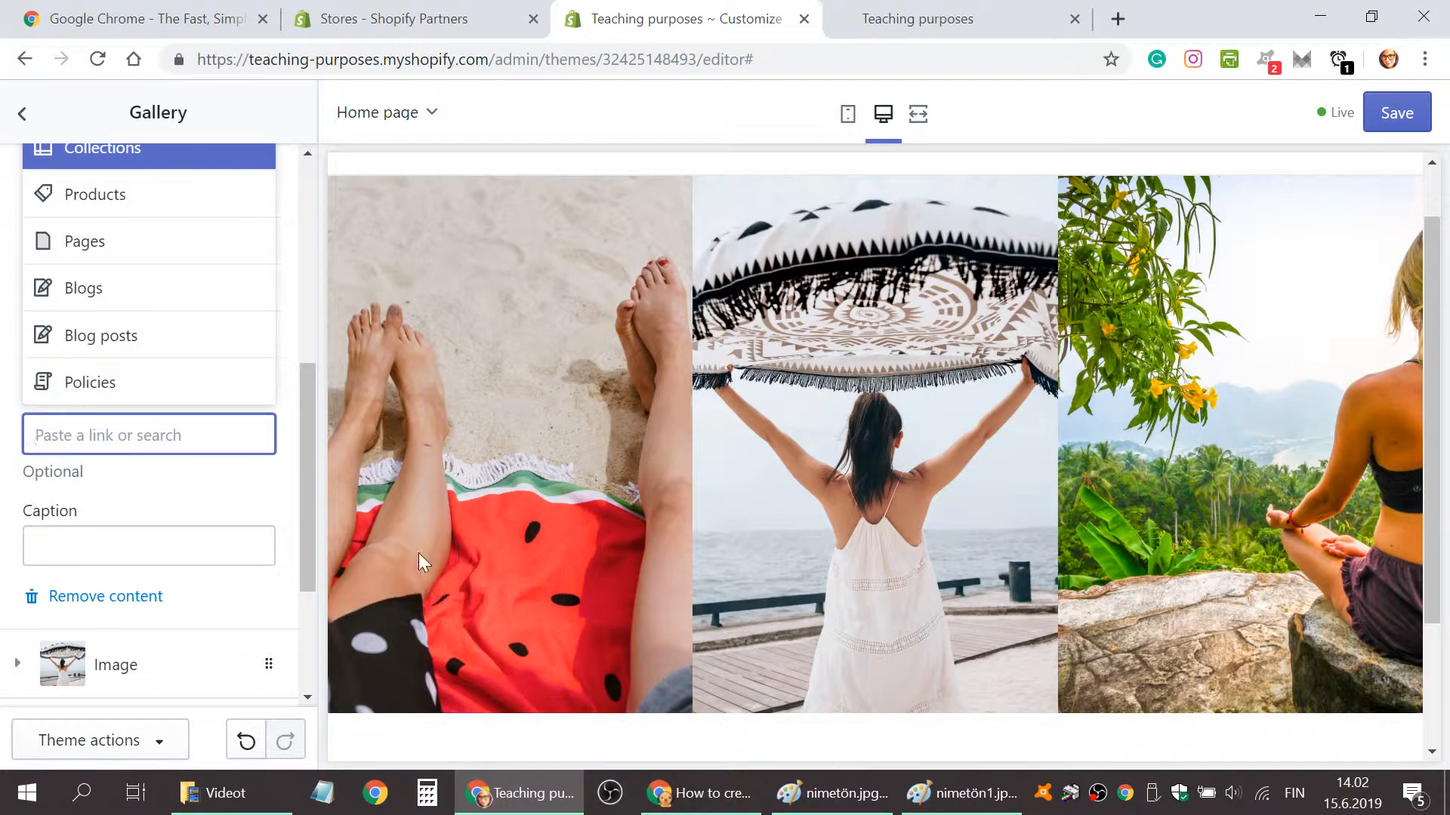
pyautogui.scroll(1, 147, 491)
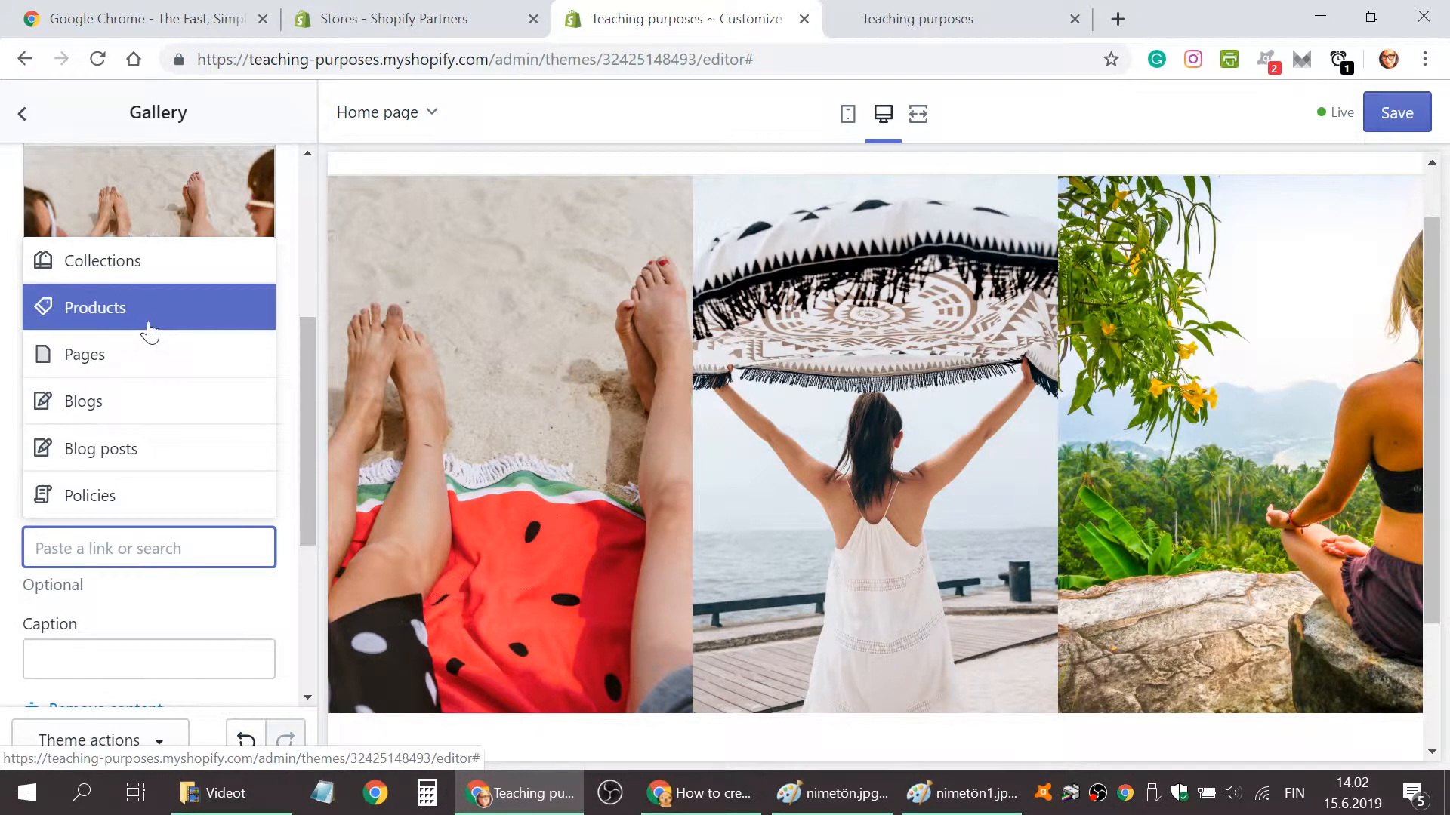
pyautogui.click(122, 311)
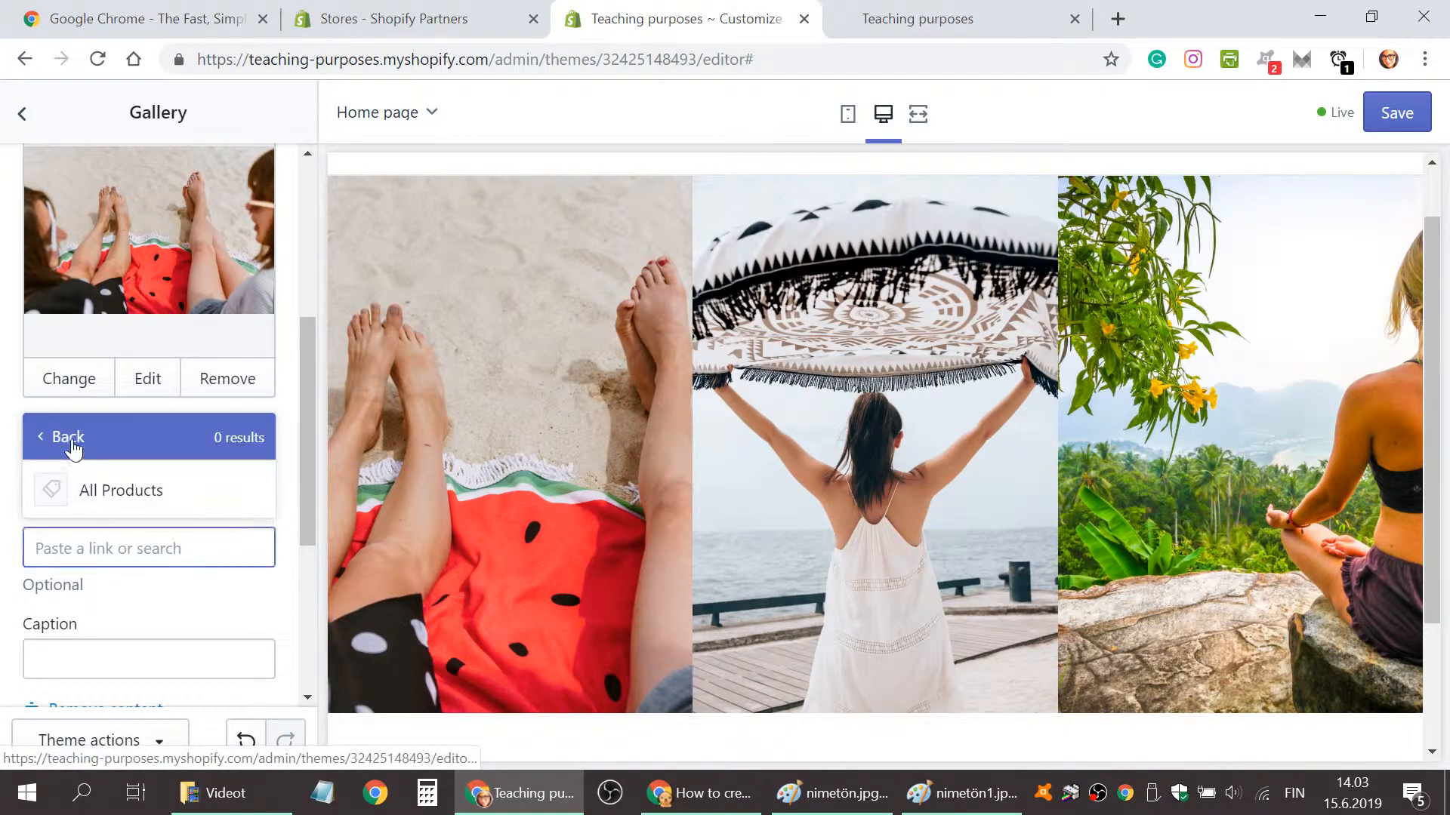
pyautogui.click(41, 438)
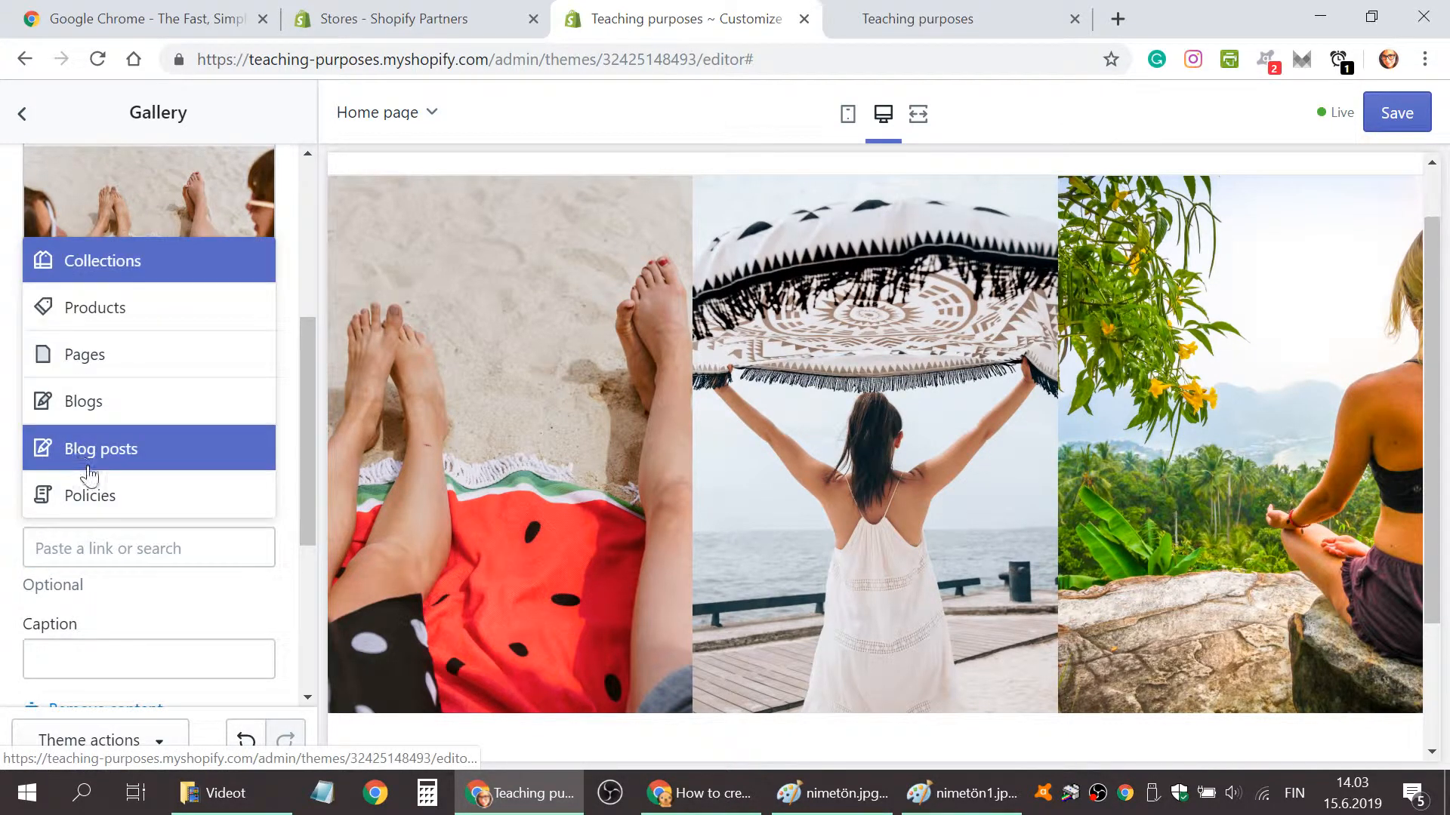
pyautogui.click(136, 272)
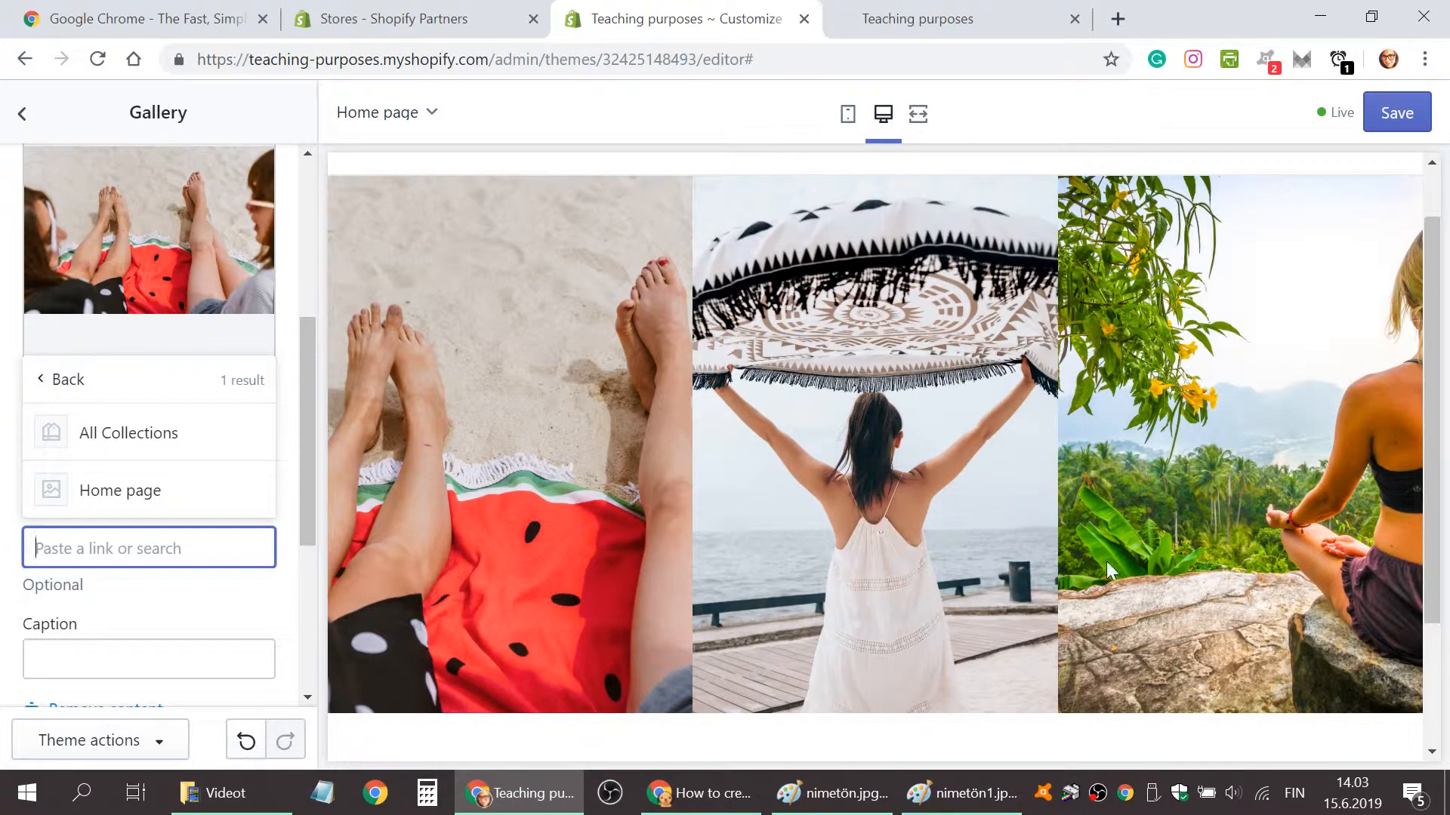
pyautogui.scroll(-3, 1111, 475)
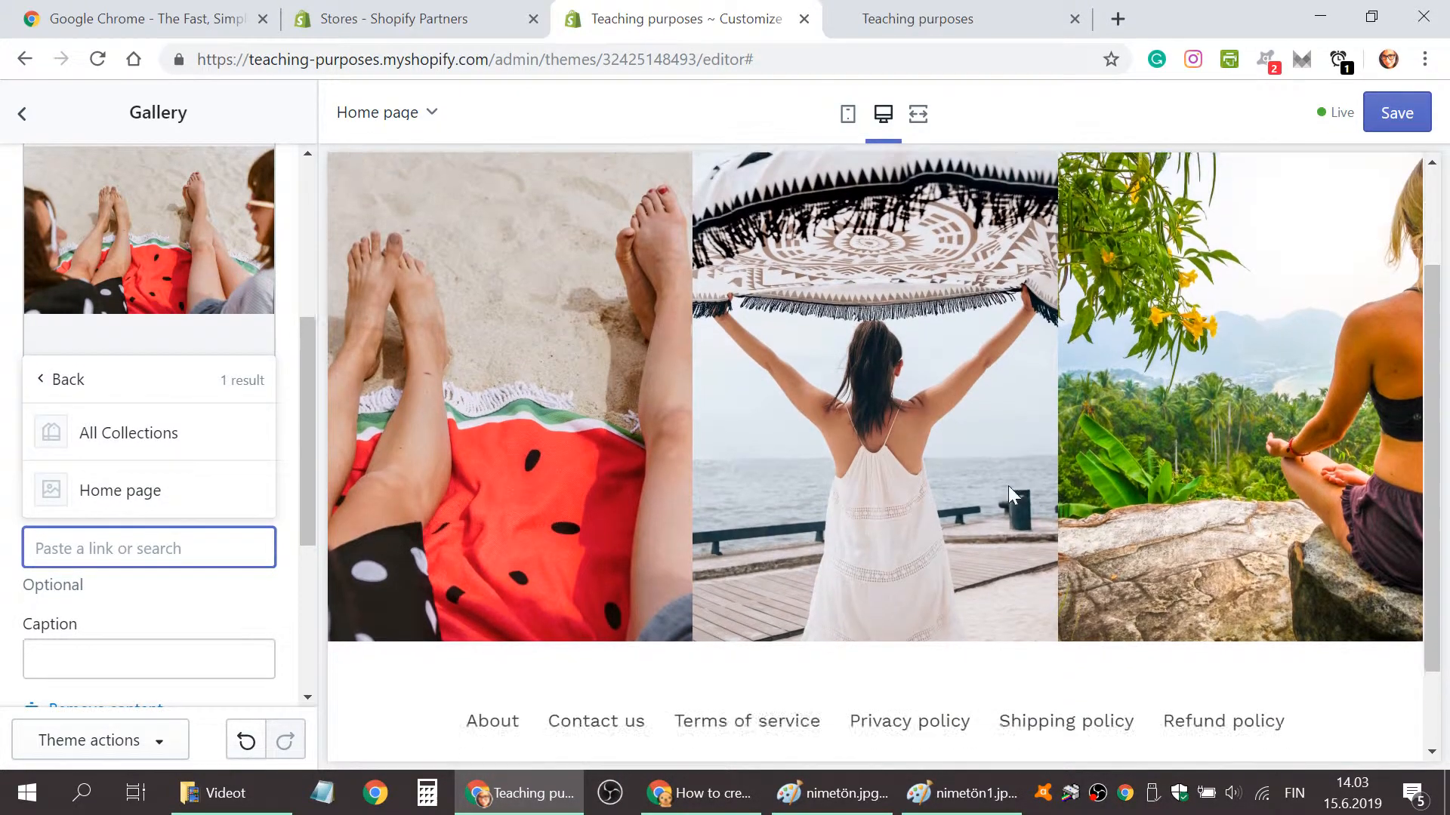
pyautogui.click(75, 385)
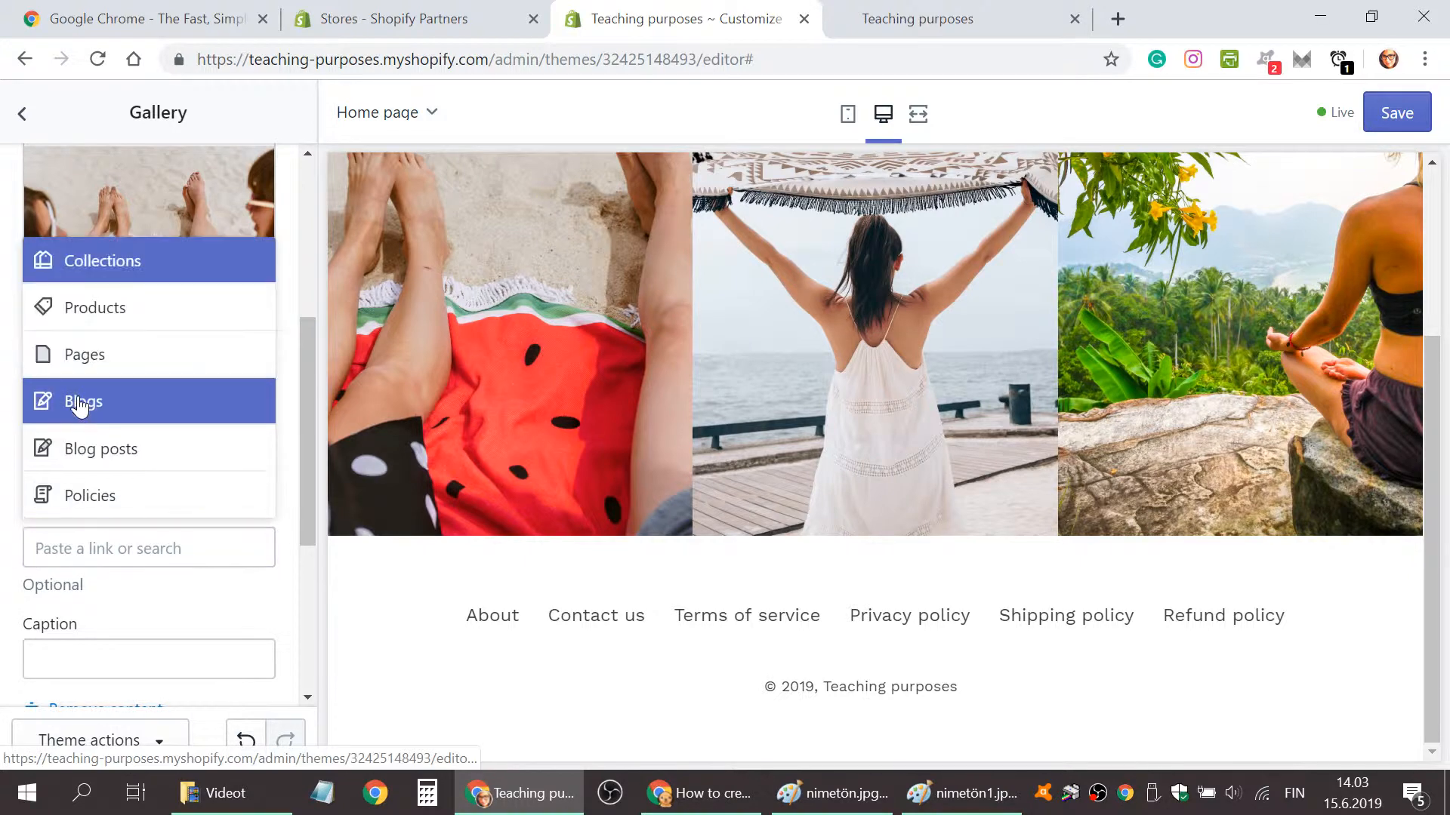
pyautogui.click(125, 597)
# Enter "gfgjhg" as the caption of the first gallery image.
pyautogui.scroll(-3, 151, 599)
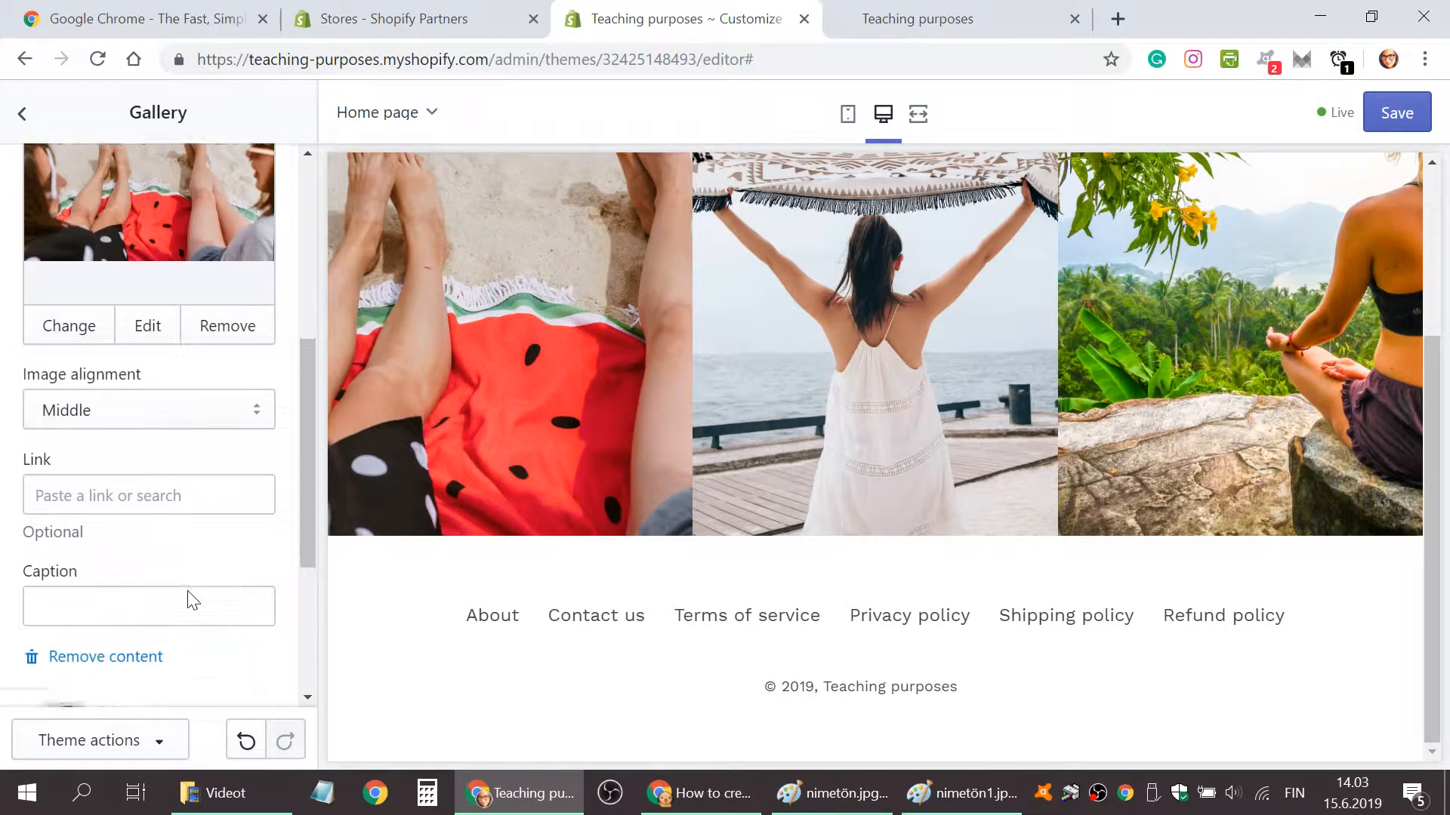
pyautogui.click(149, 432)
pyautogui.write('gfgjhg')
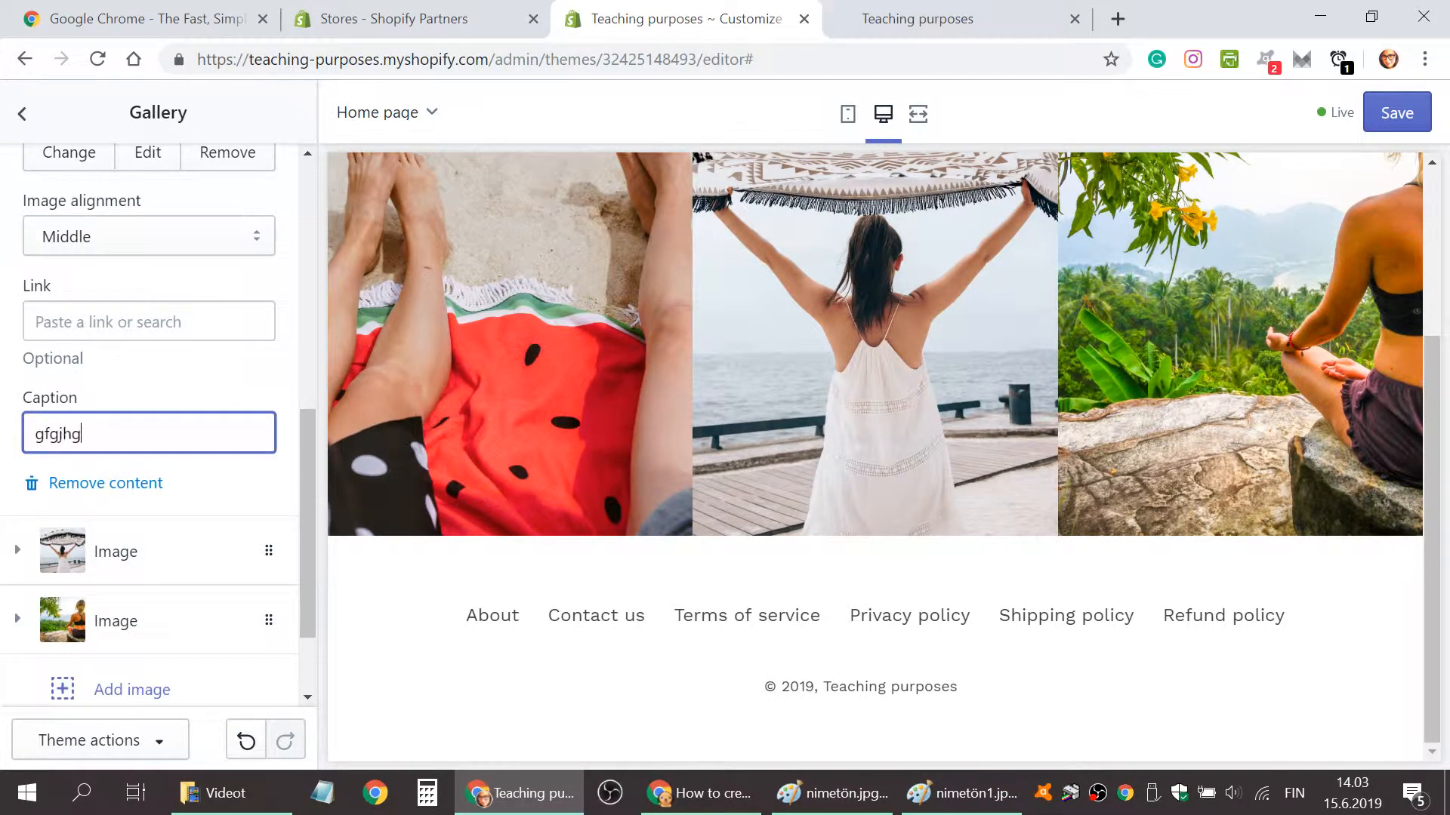
# Replace the placeholder caption of the first gallery image with "Blankets inside".
pyautogui.write('jhgjghk')
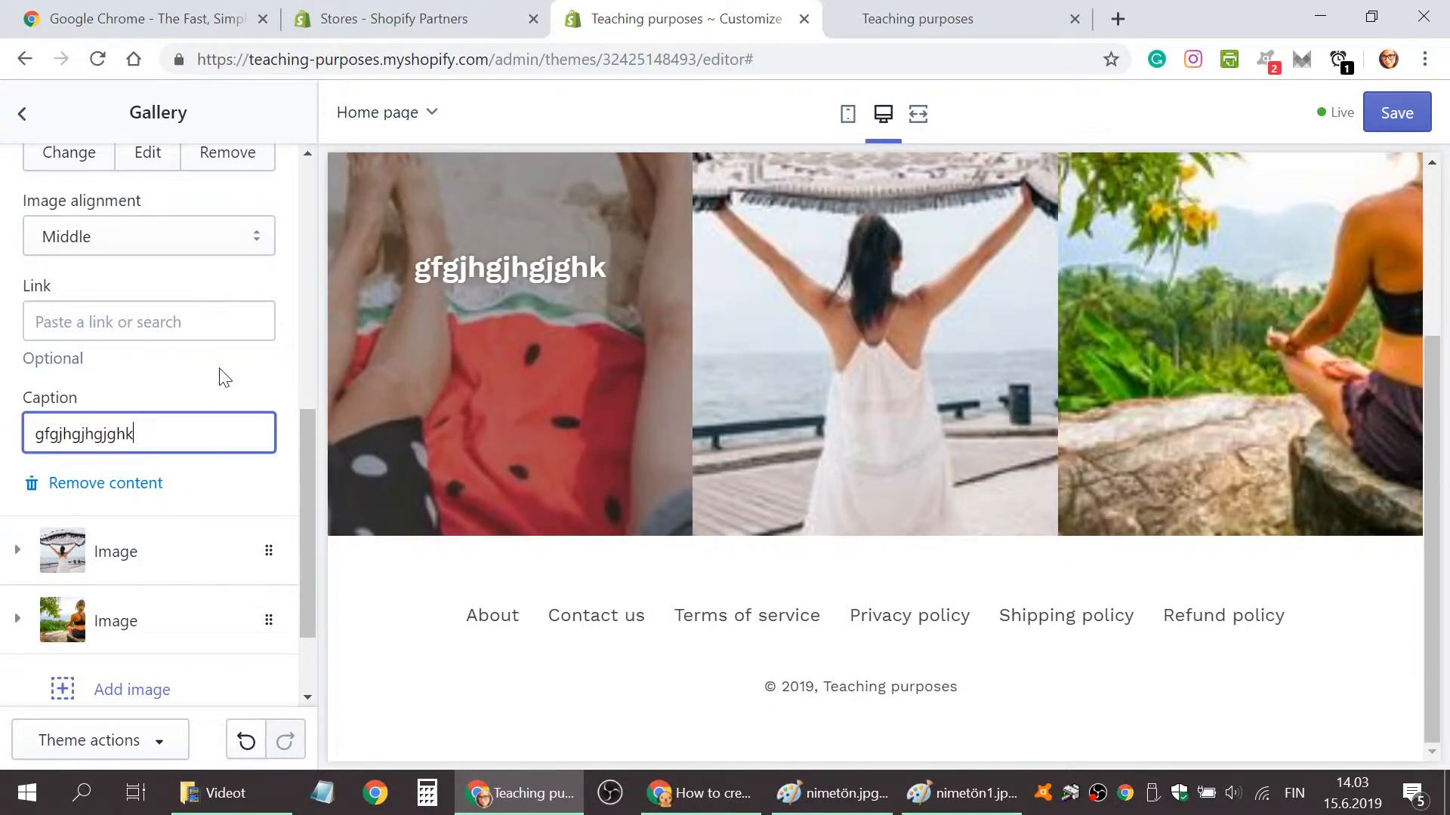
pyautogui.hotkey('ctrl', 'a')
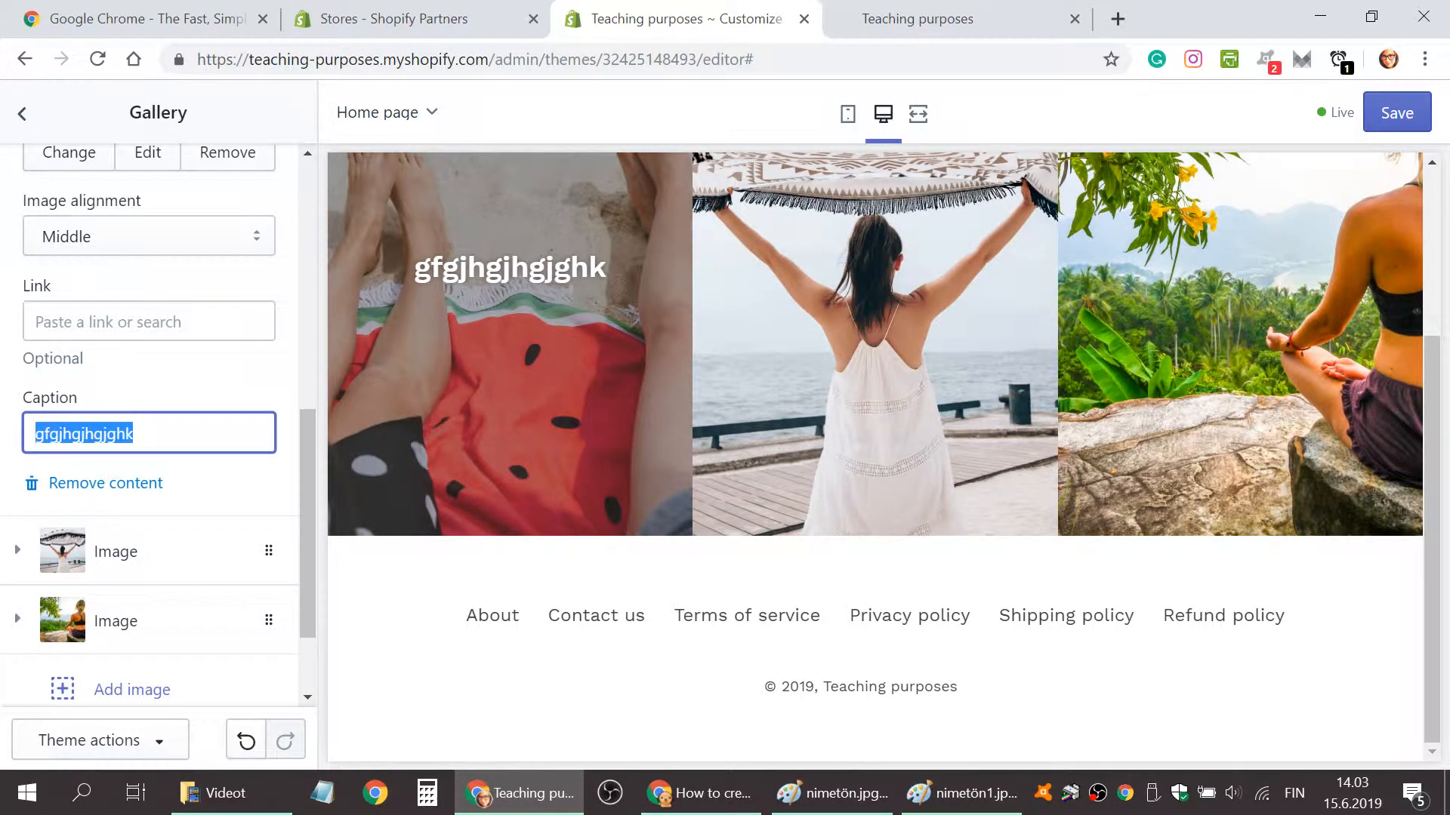
pyautogui.write('Bl')
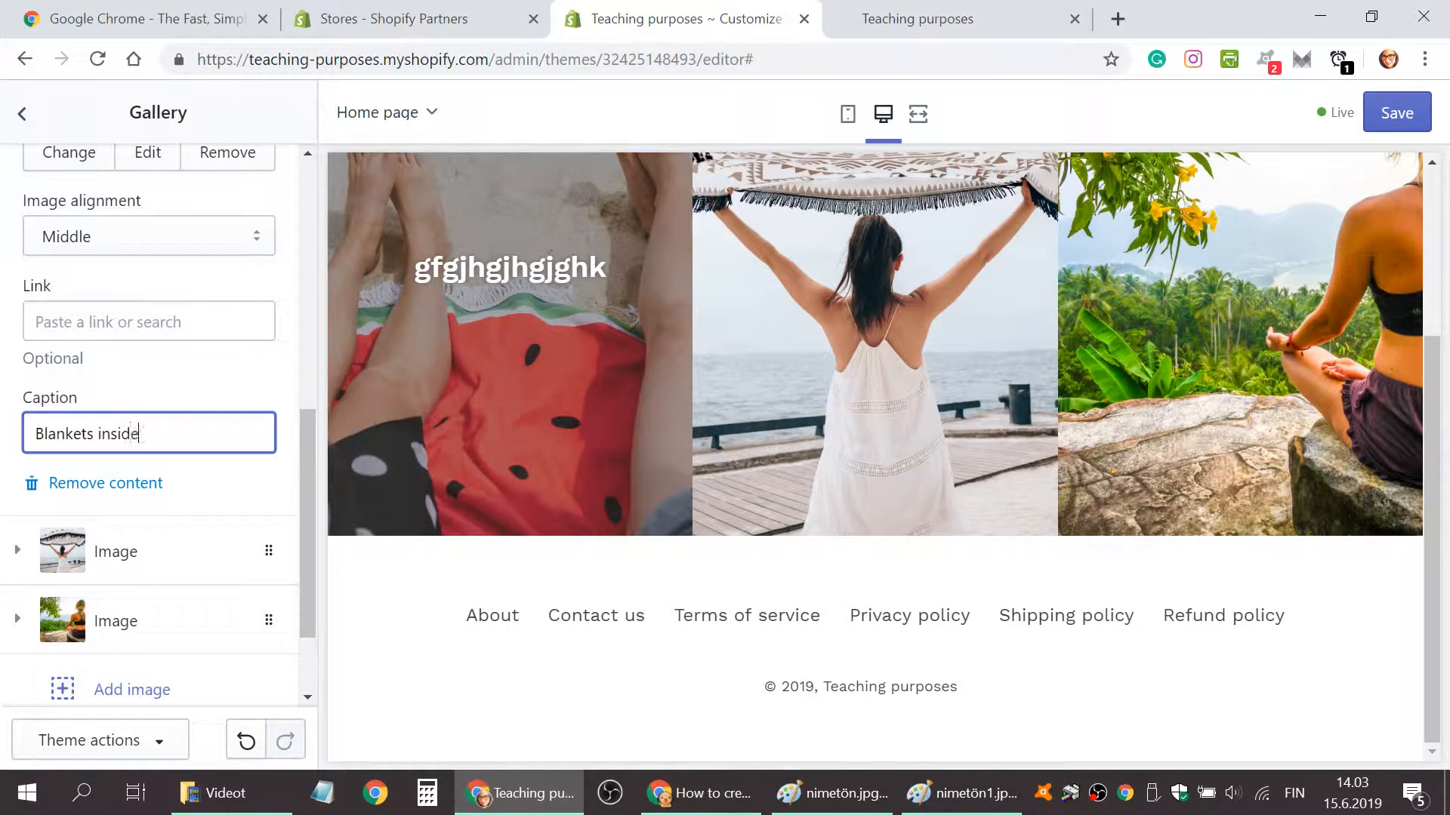
pyautogui.write('ankets inside')
pyautogui.click(169, 368)
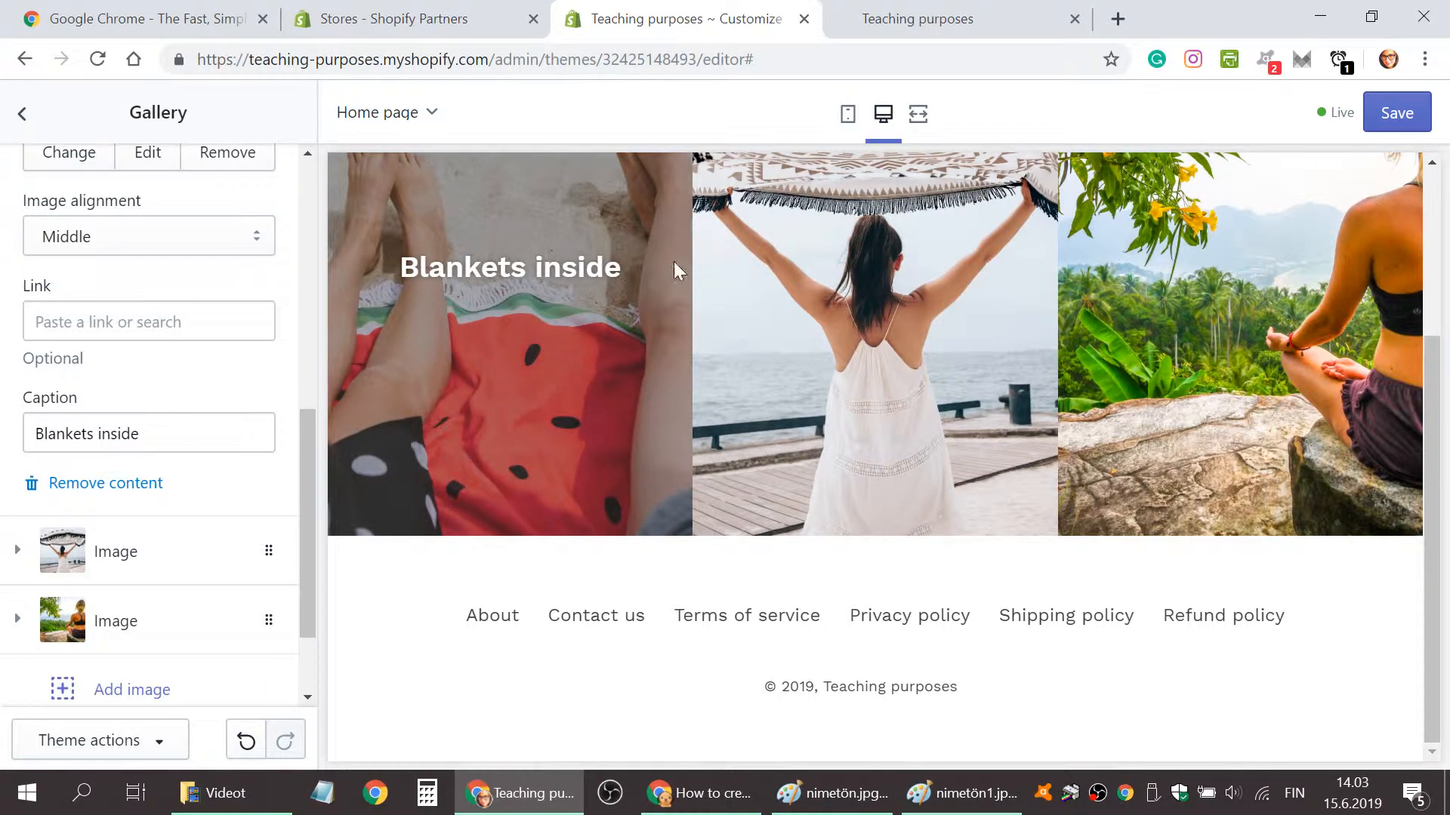
# Look over the Gallery section's settings and image entries, and collapse the first image's settings.
pyautogui.scroll(-2, 236, 408)
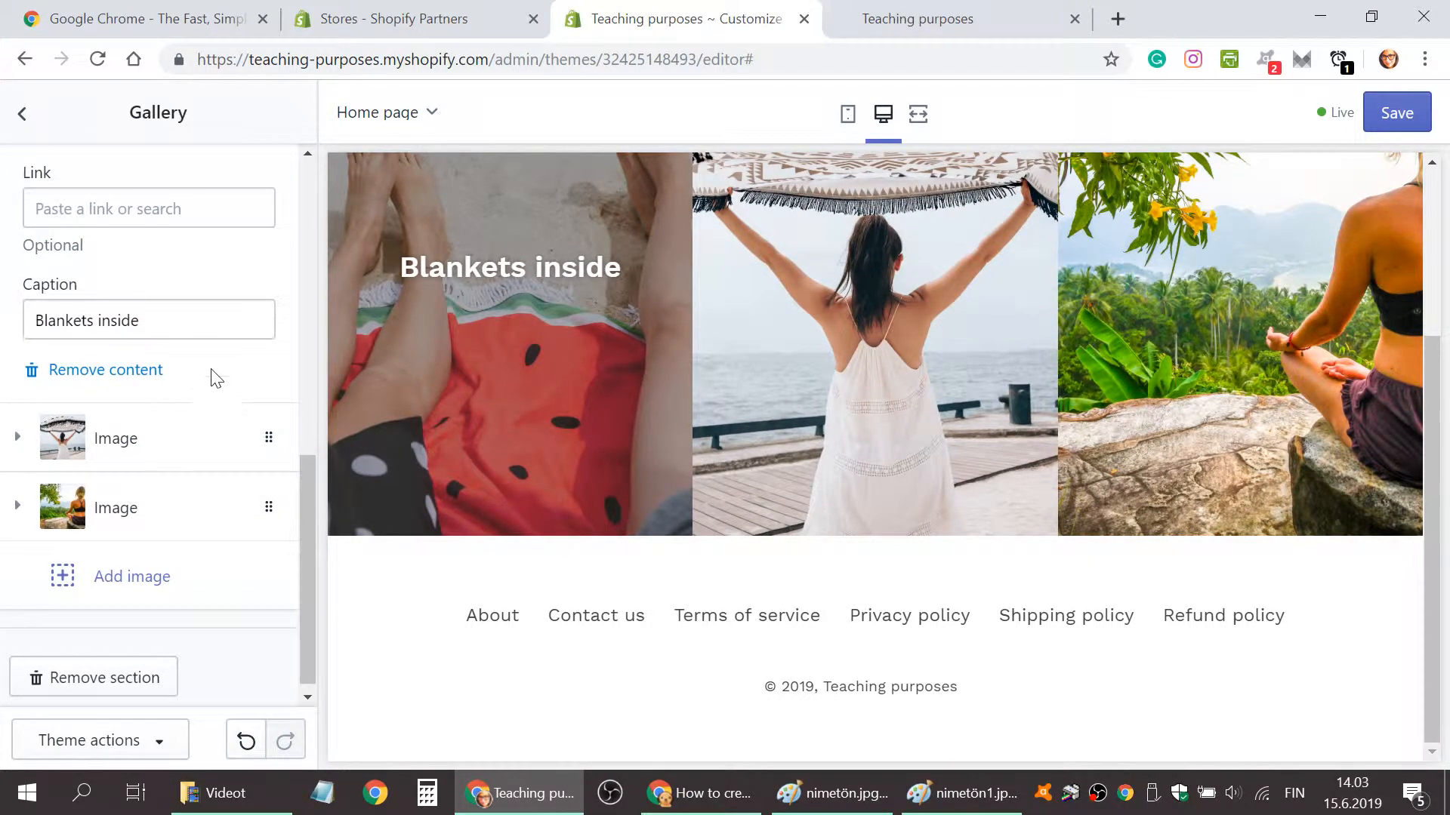
pyautogui.scroll(5, 214, 391)
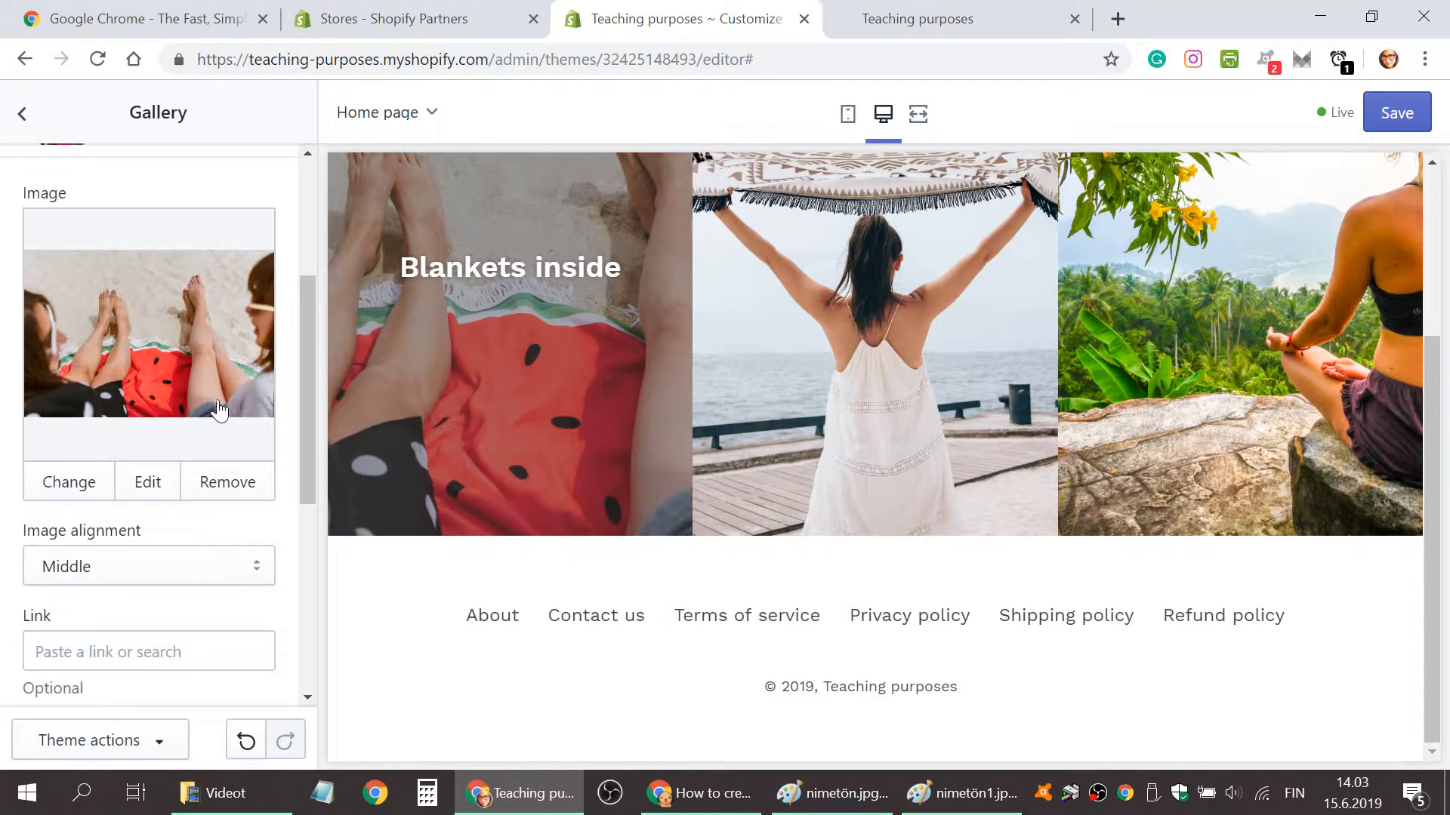
pyautogui.scroll(3, 256, 220)
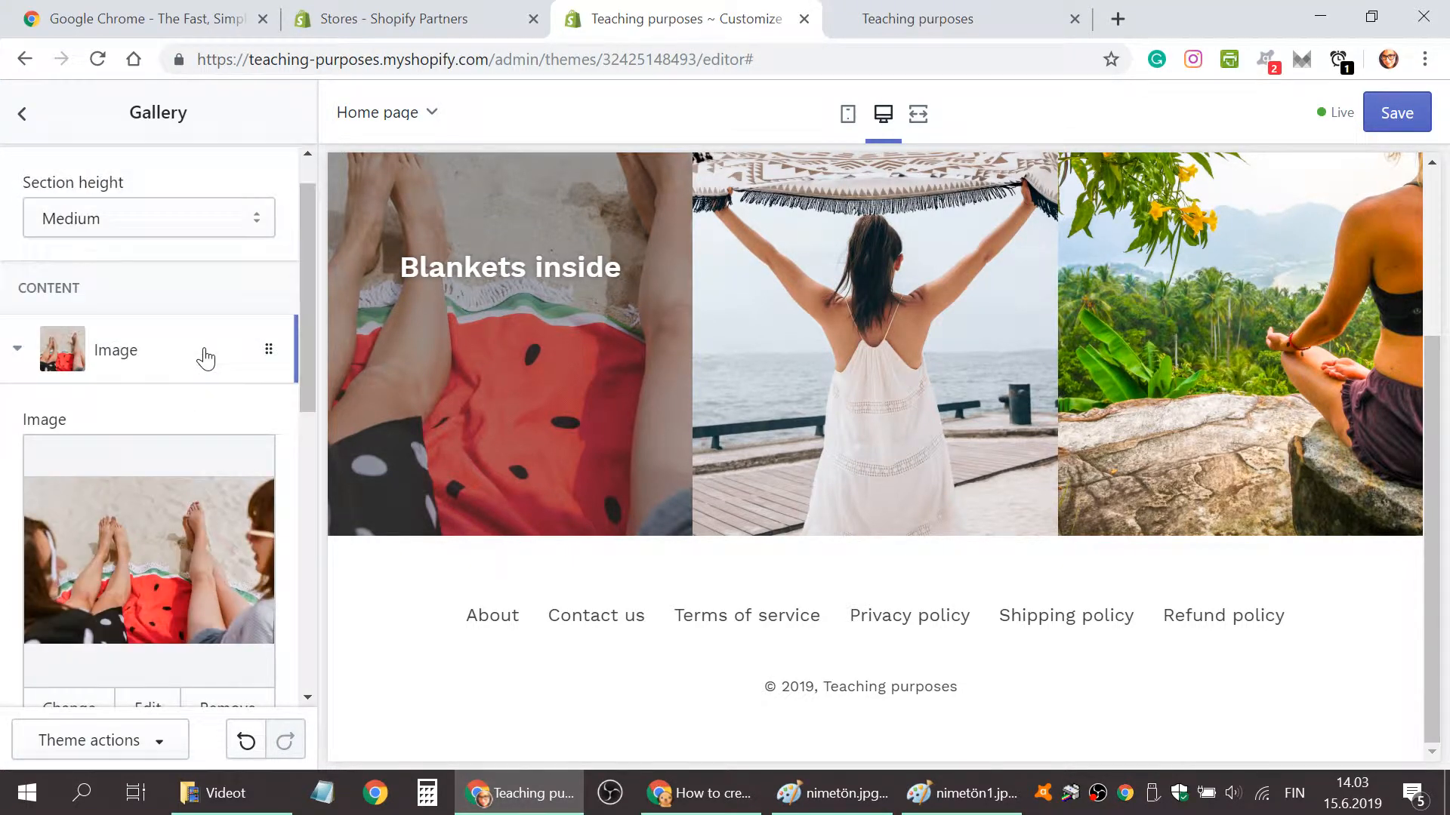
pyautogui.doubleClick(16, 350)
pyautogui.scroll(-3, 402, 489)
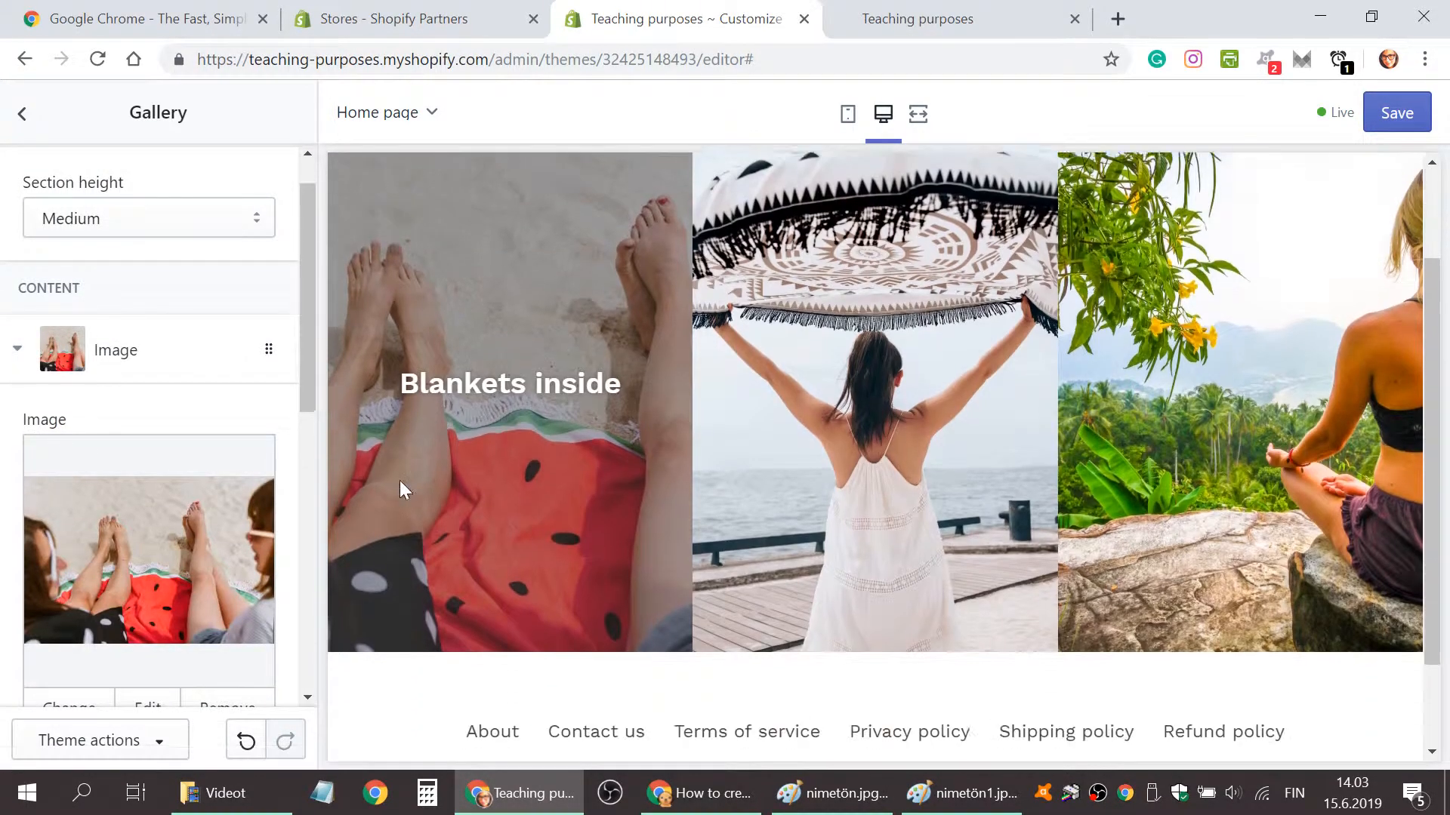
pyautogui.scroll(-1, 211, 499)
pyautogui.scroll(-7, 212, 499)
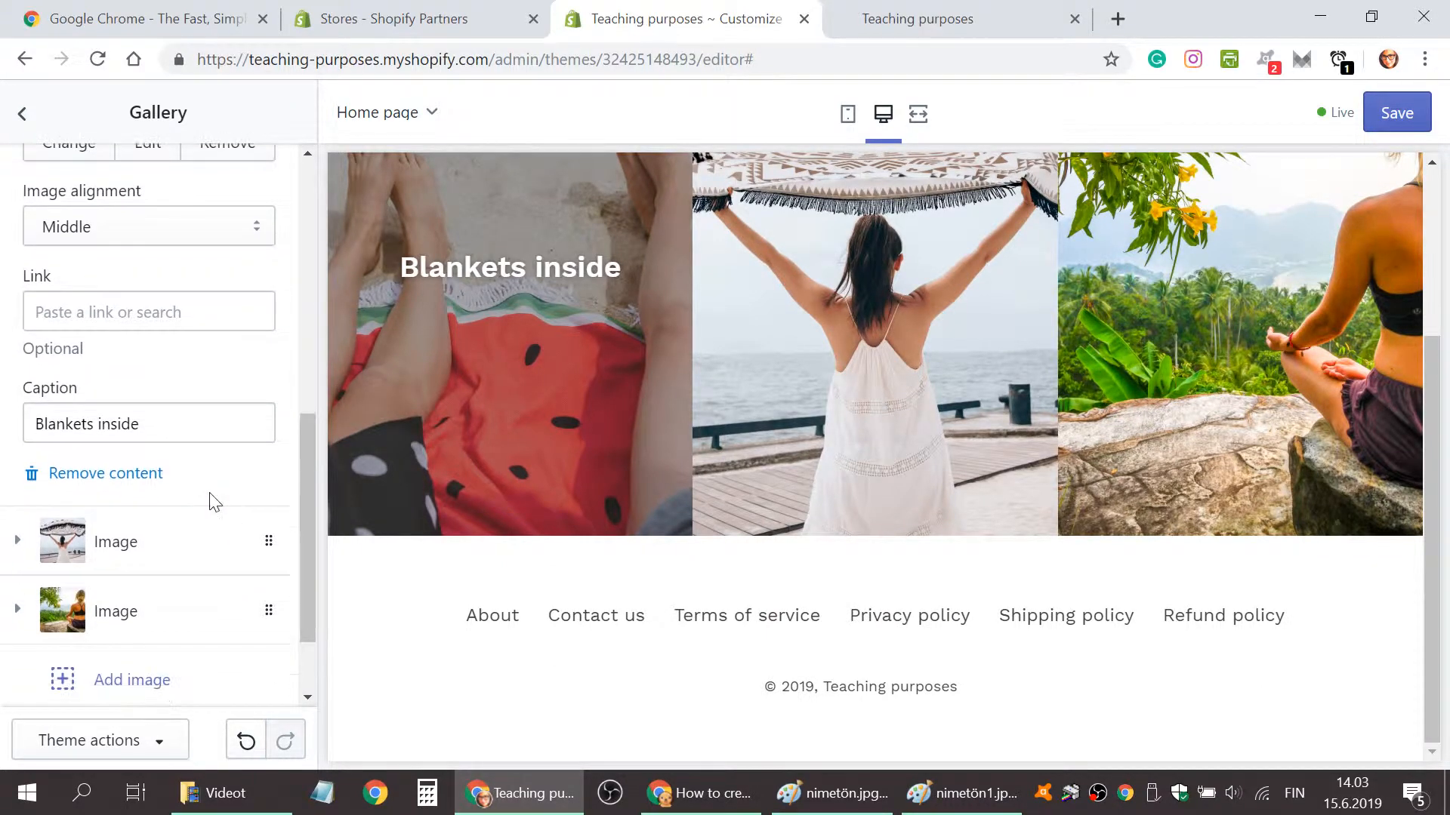
pyautogui.scroll(-1, 214, 500)
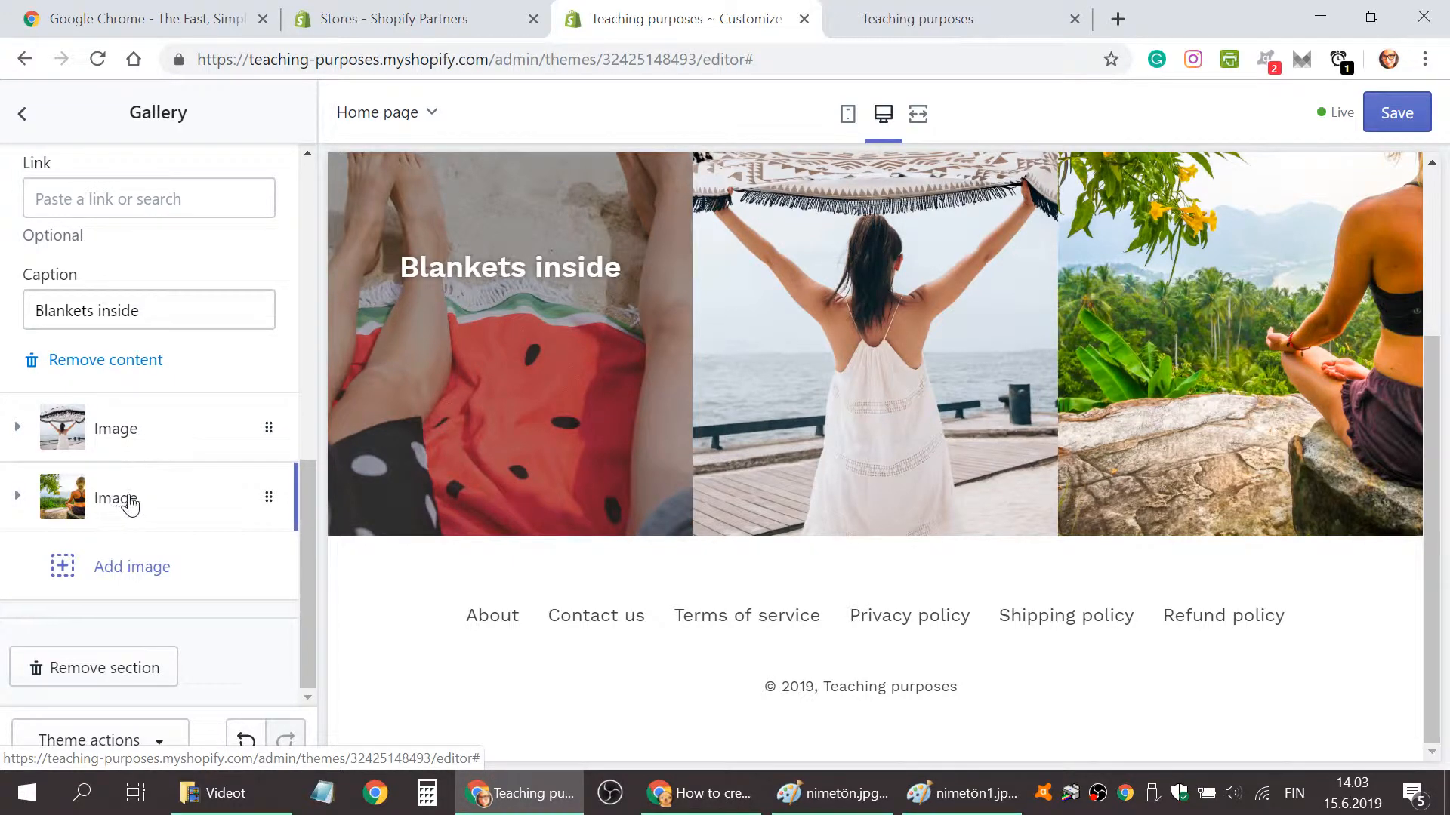
pyautogui.scroll(8, 215, 544)
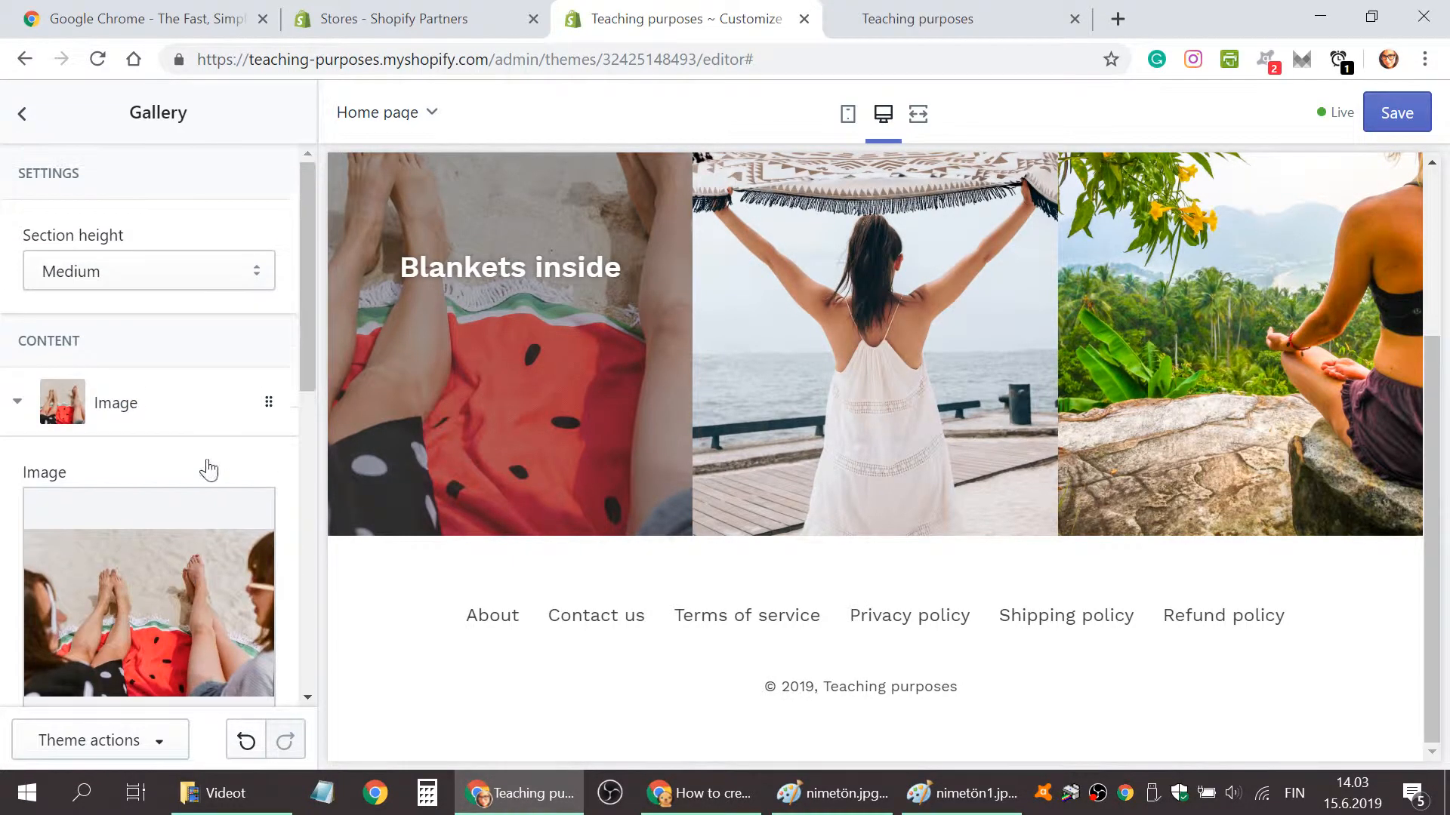
pyautogui.click(17, 402)
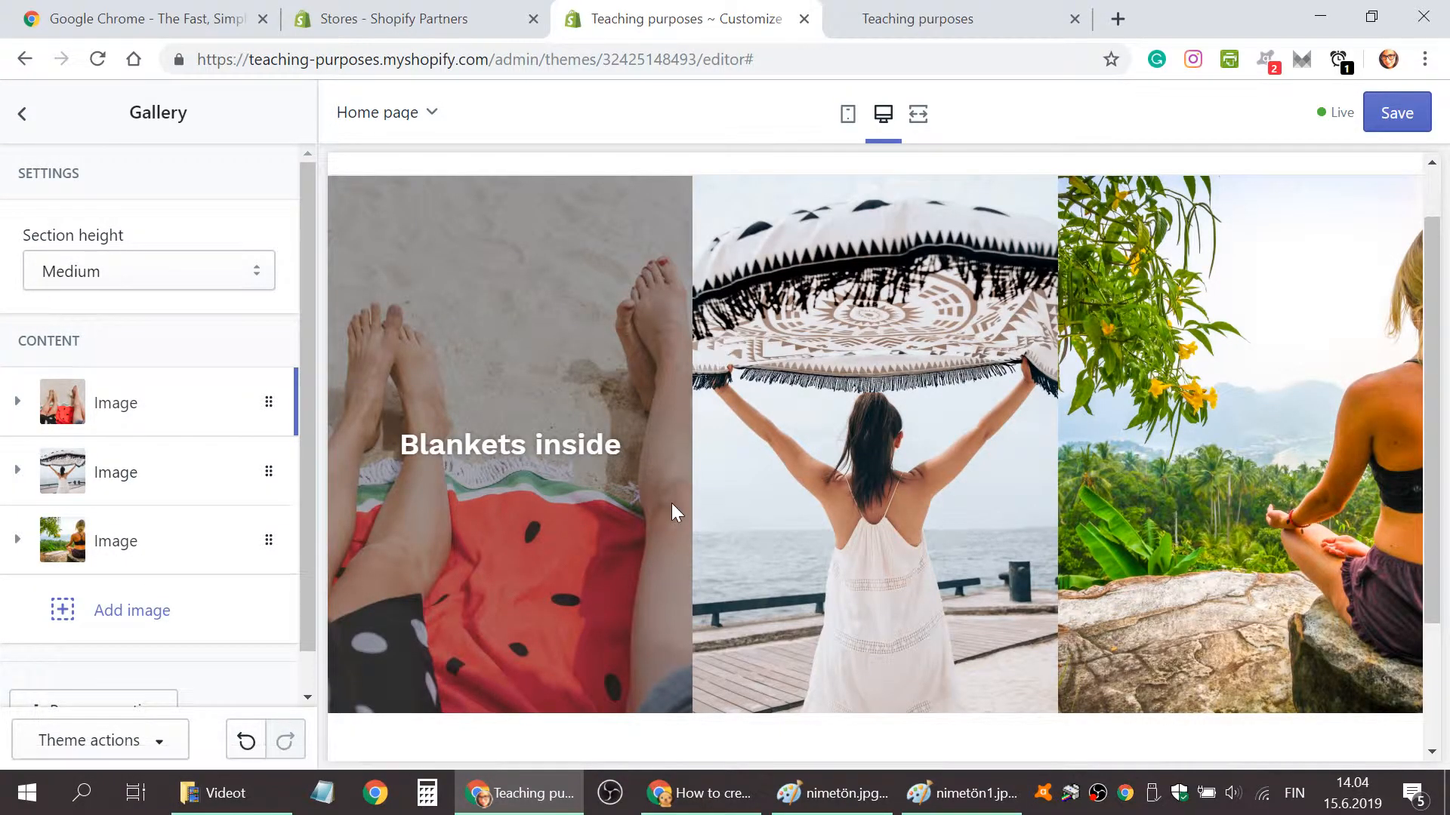
# Review the captioned three-image gallery in the home page preview and return to the theme's section list.
pyautogui.scroll(1, 672, 508)
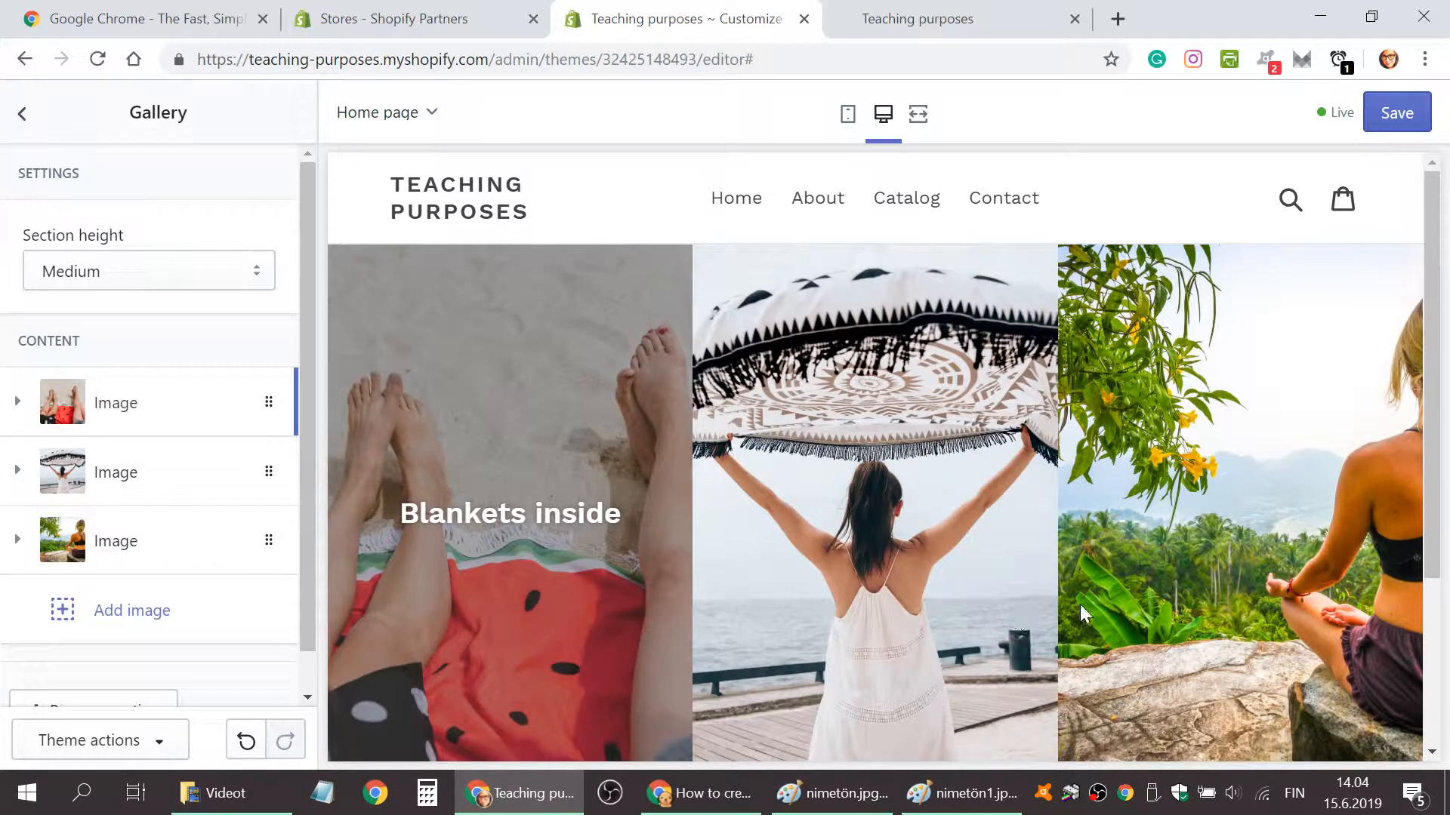
pyautogui.scroll(-3, 1009, 609)
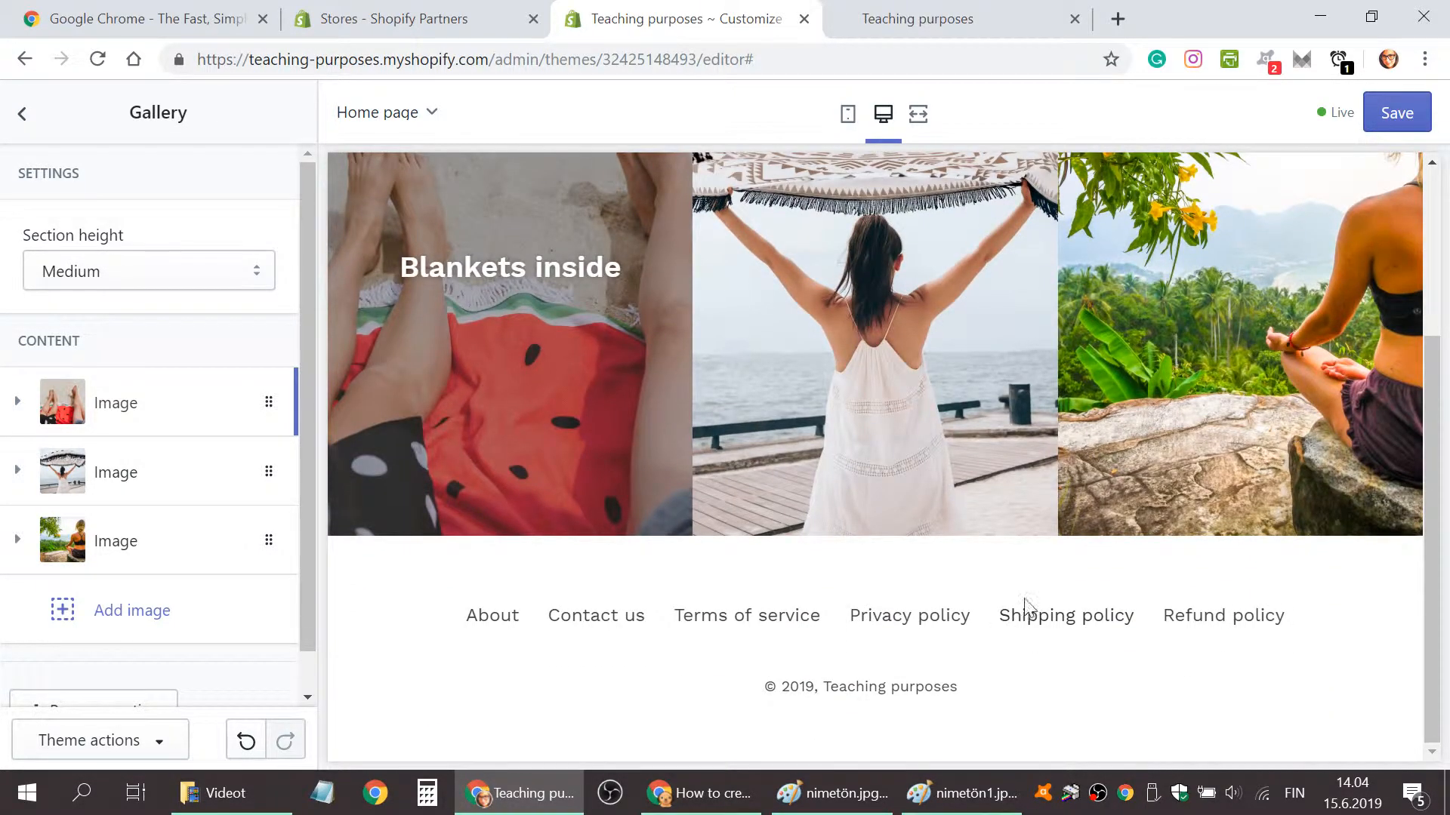
pyautogui.scroll(2, 1030, 578)
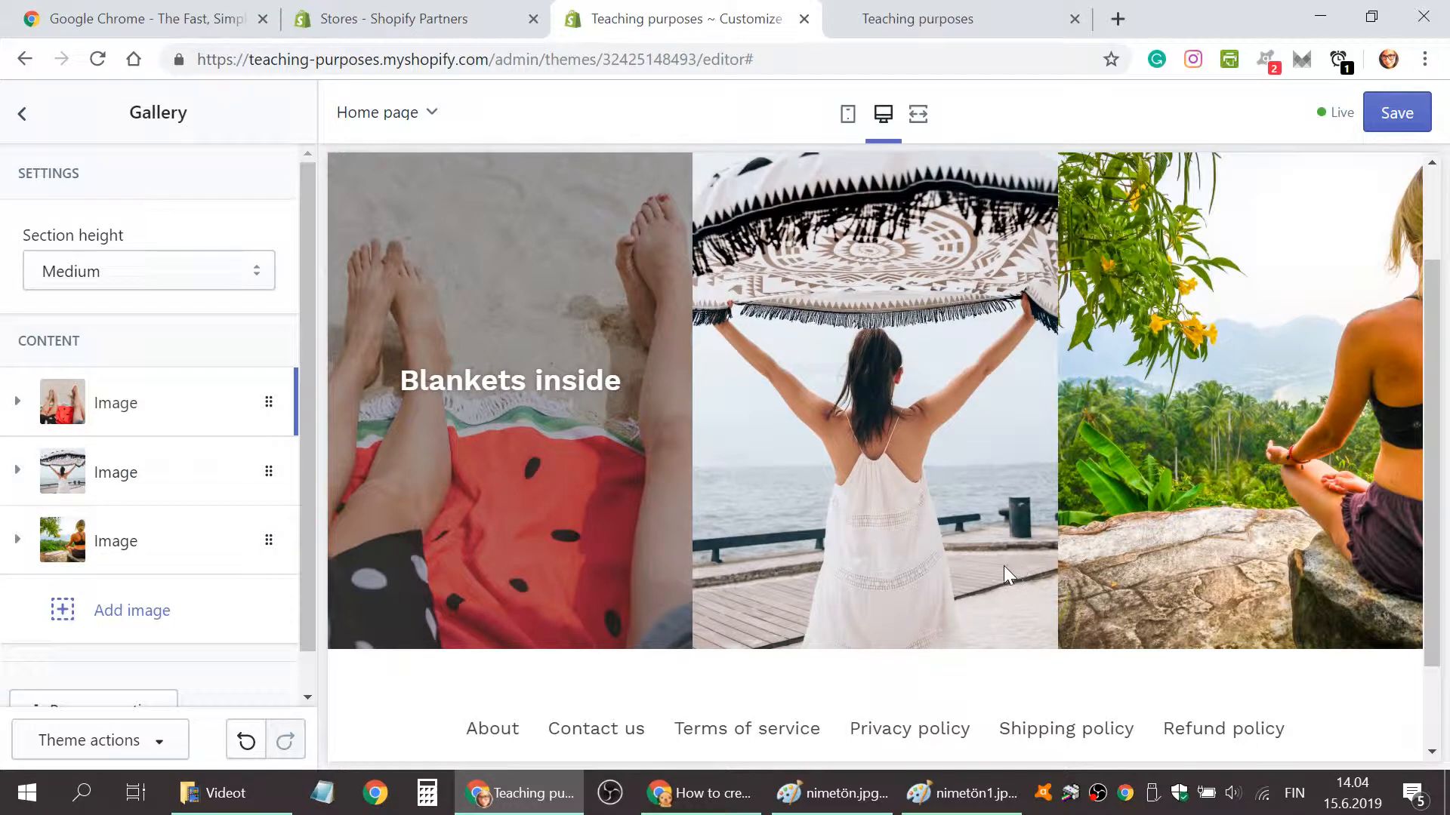
pyautogui.scroll(2, 1003, 565)
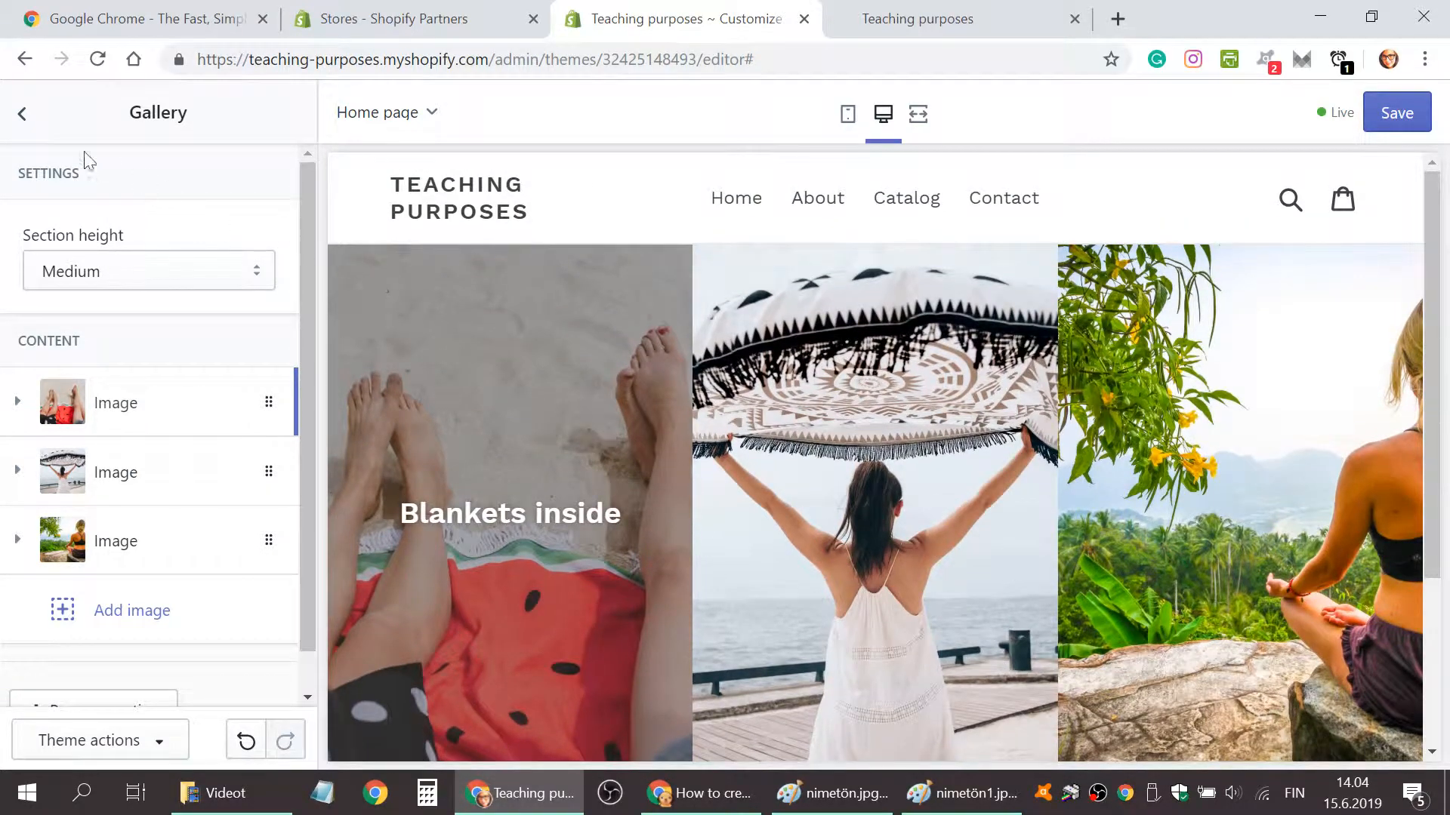
pyautogui.click(21, 115)
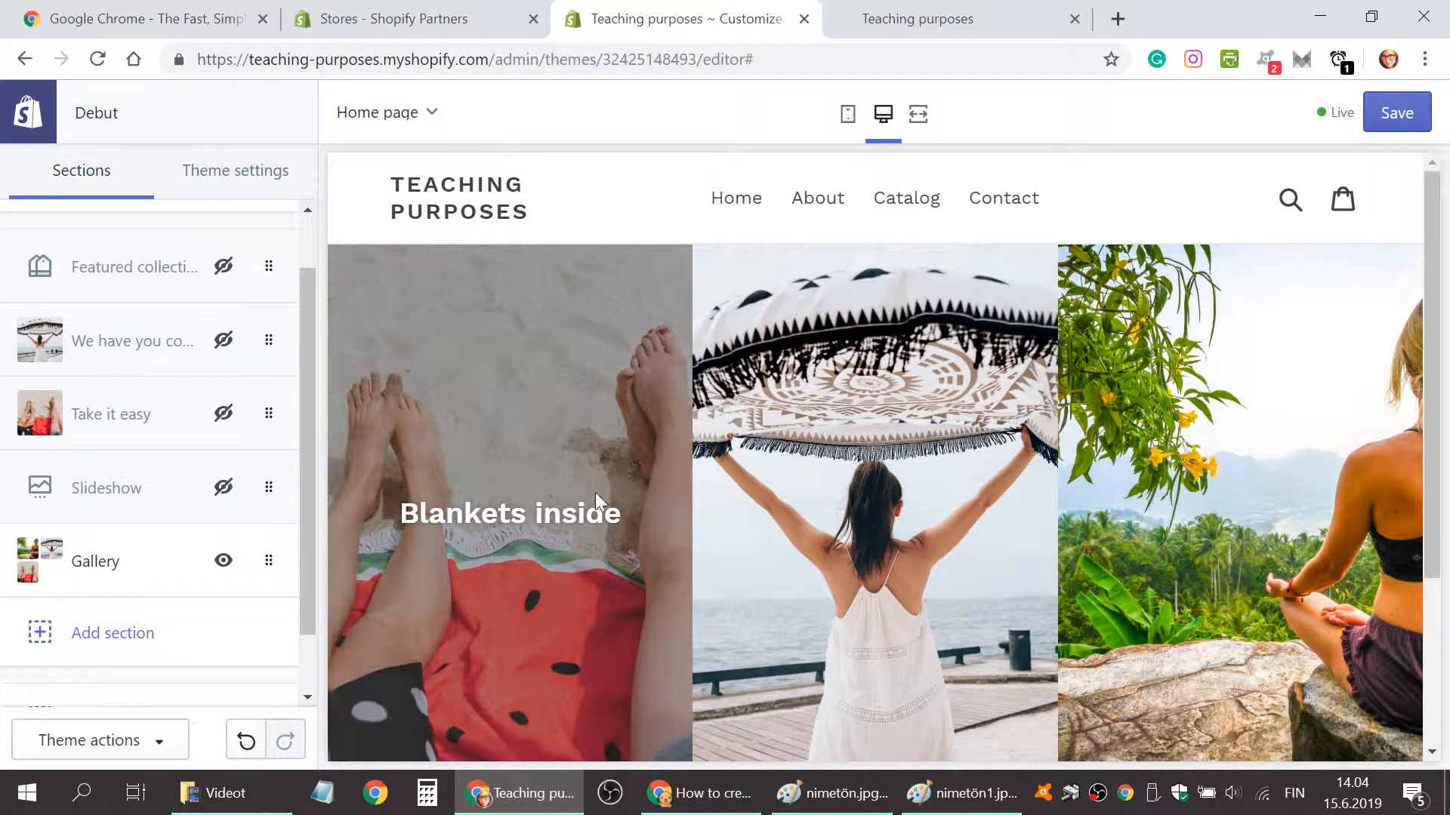
# Hide the Gallery section on the home page and show it again.
pyautogui.click(219, 566)
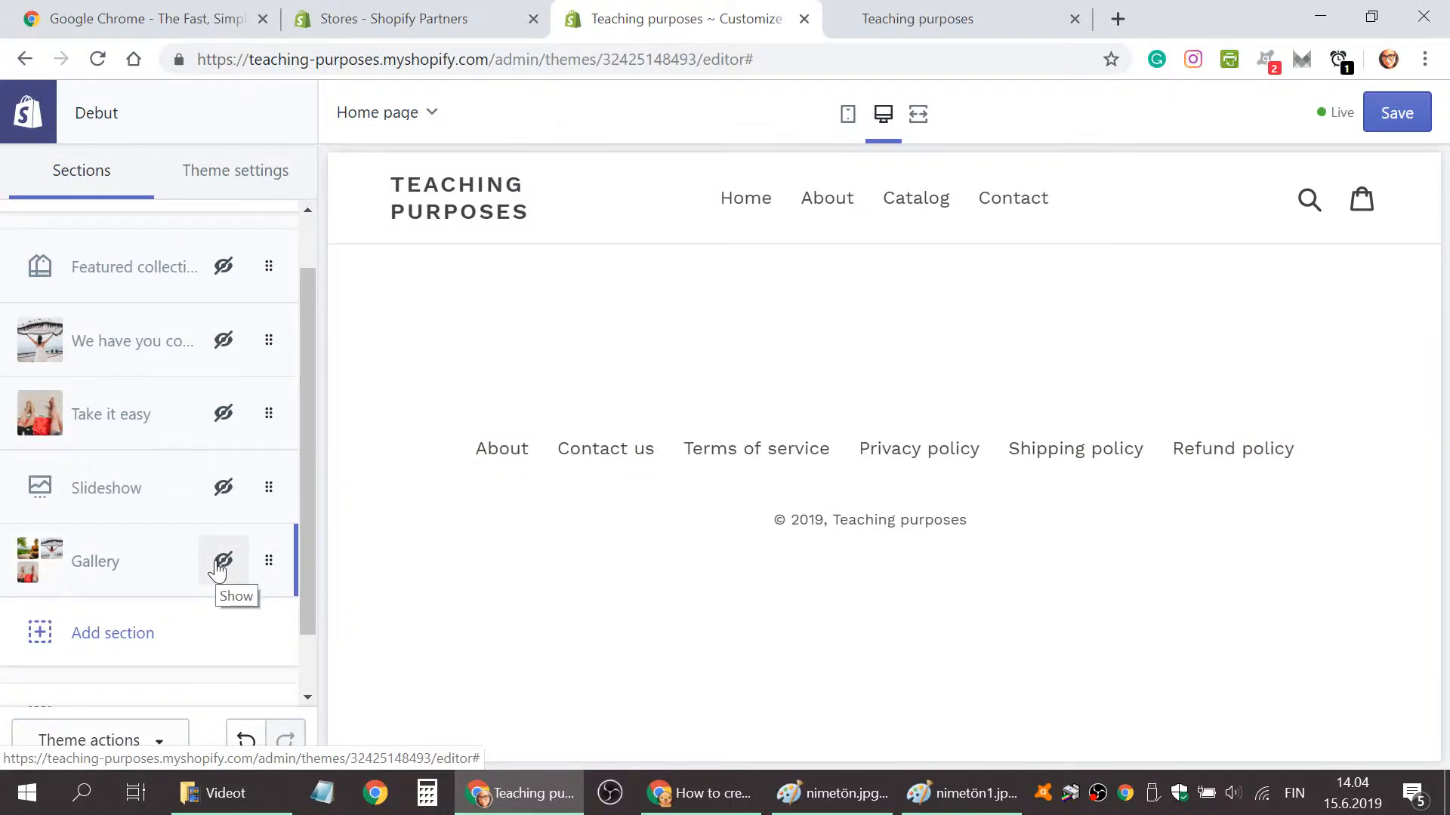
pyautogui.click(219, 566)
pyautogui.click(221, 565)
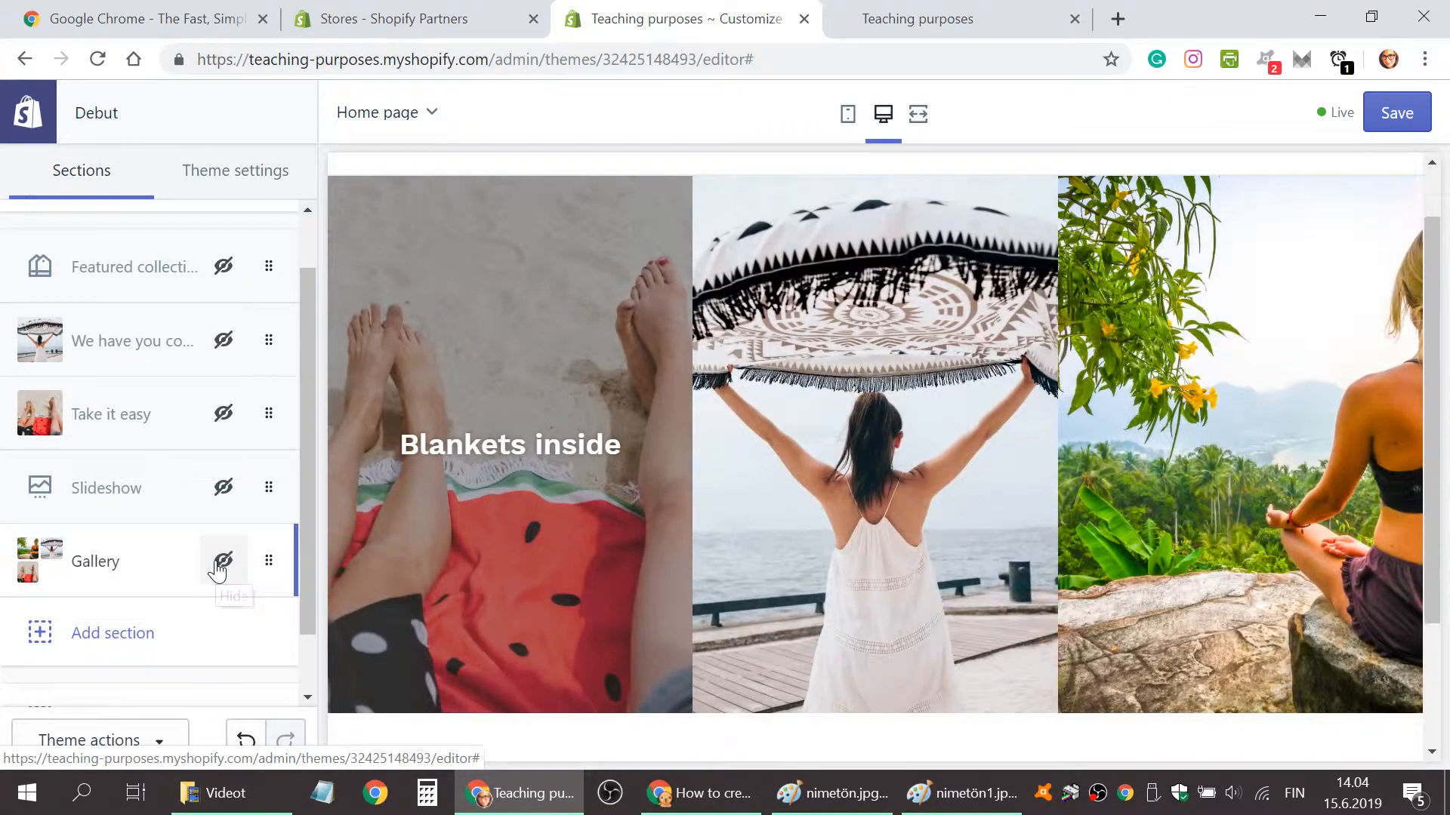
pyautogui.click(220, 565)
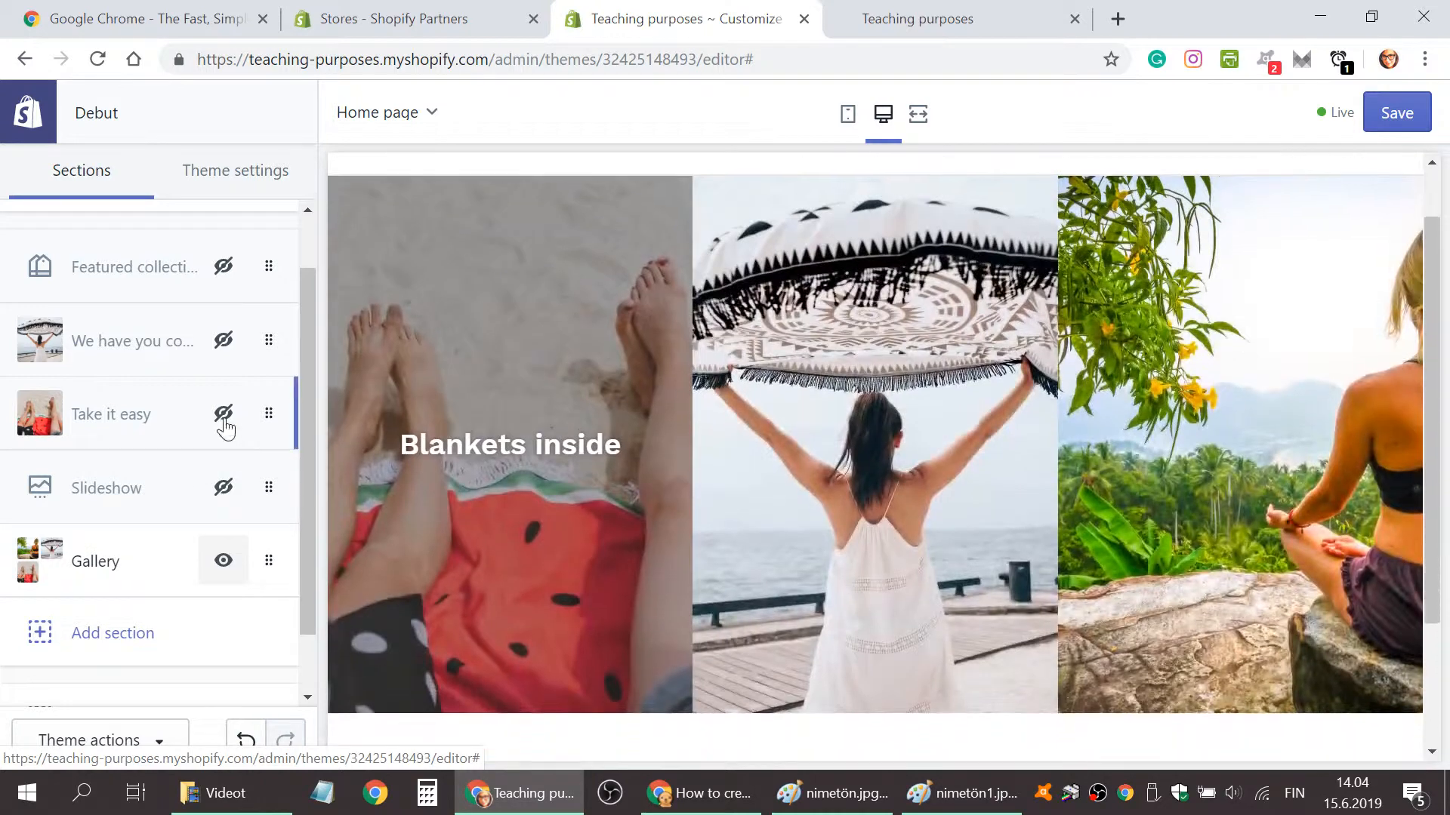
# Show the "Take it easy" and "We have you covered" sections and place the Gallery section between them.
pyautogui.click(224, 413)
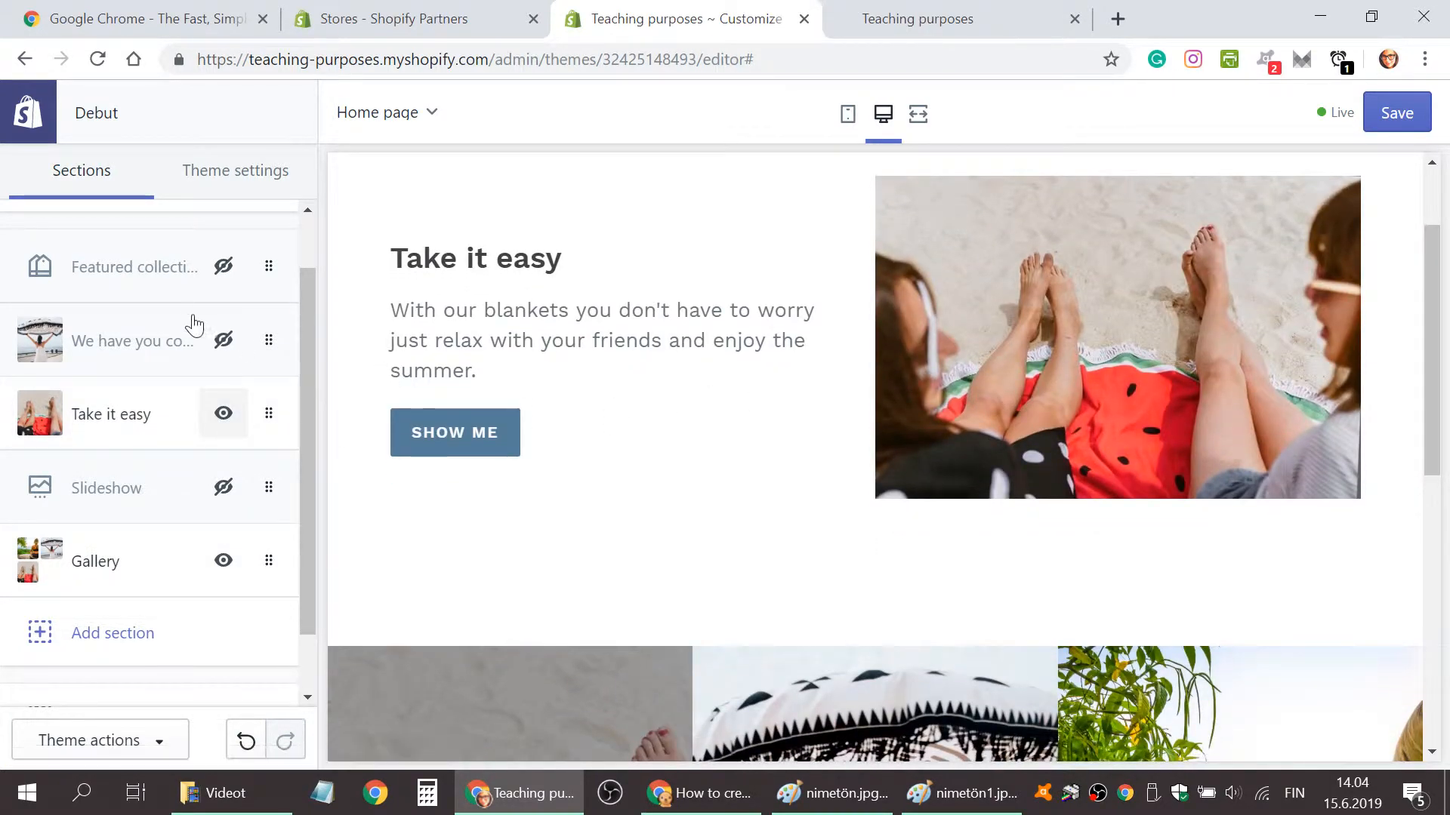
pyautogui.click(224, 341)
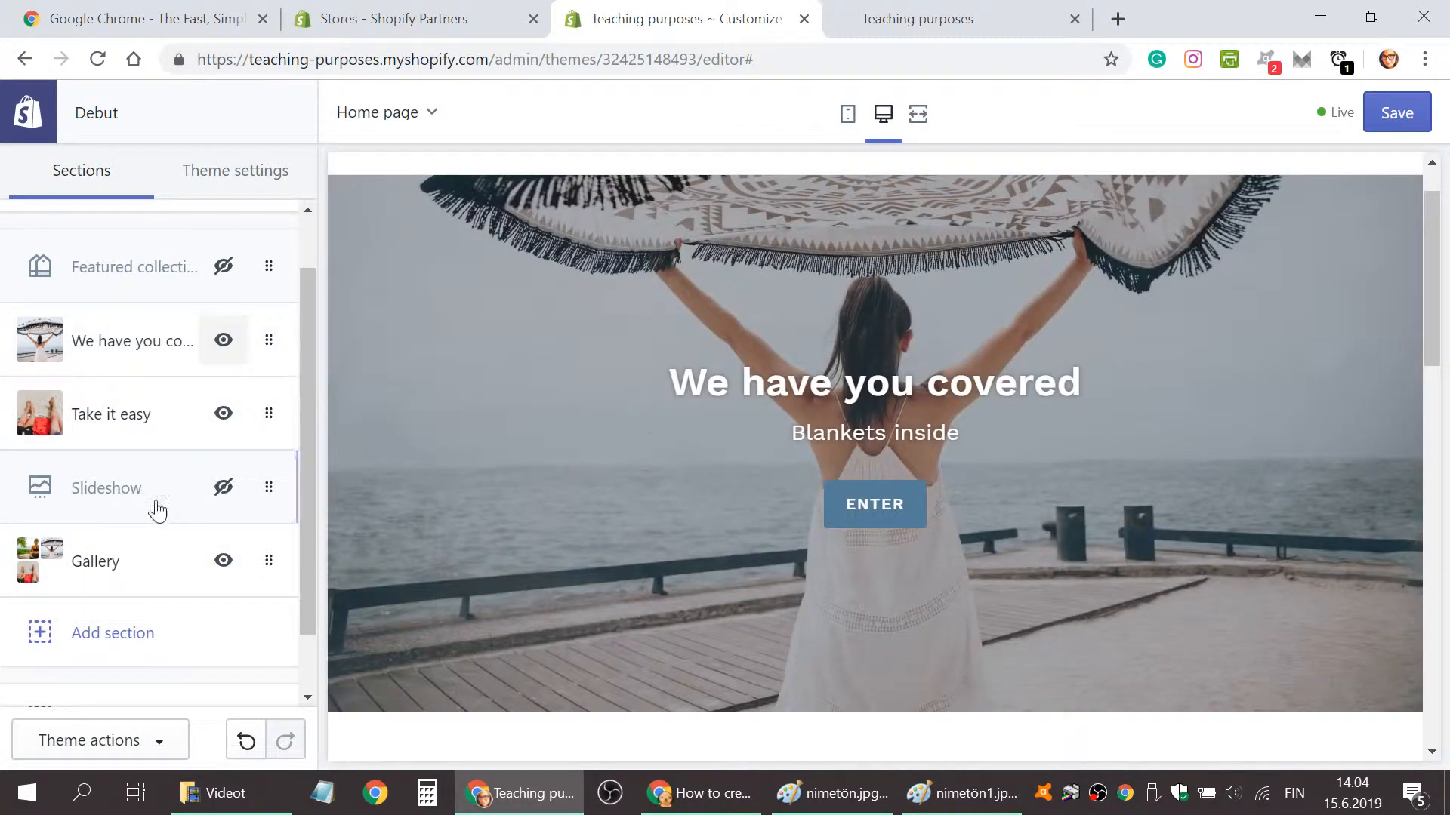
pyautogui.moveTo(132, 566); pyautogui.dragTo(123, 400)
pyautogui.scroll(5, 532, 587)
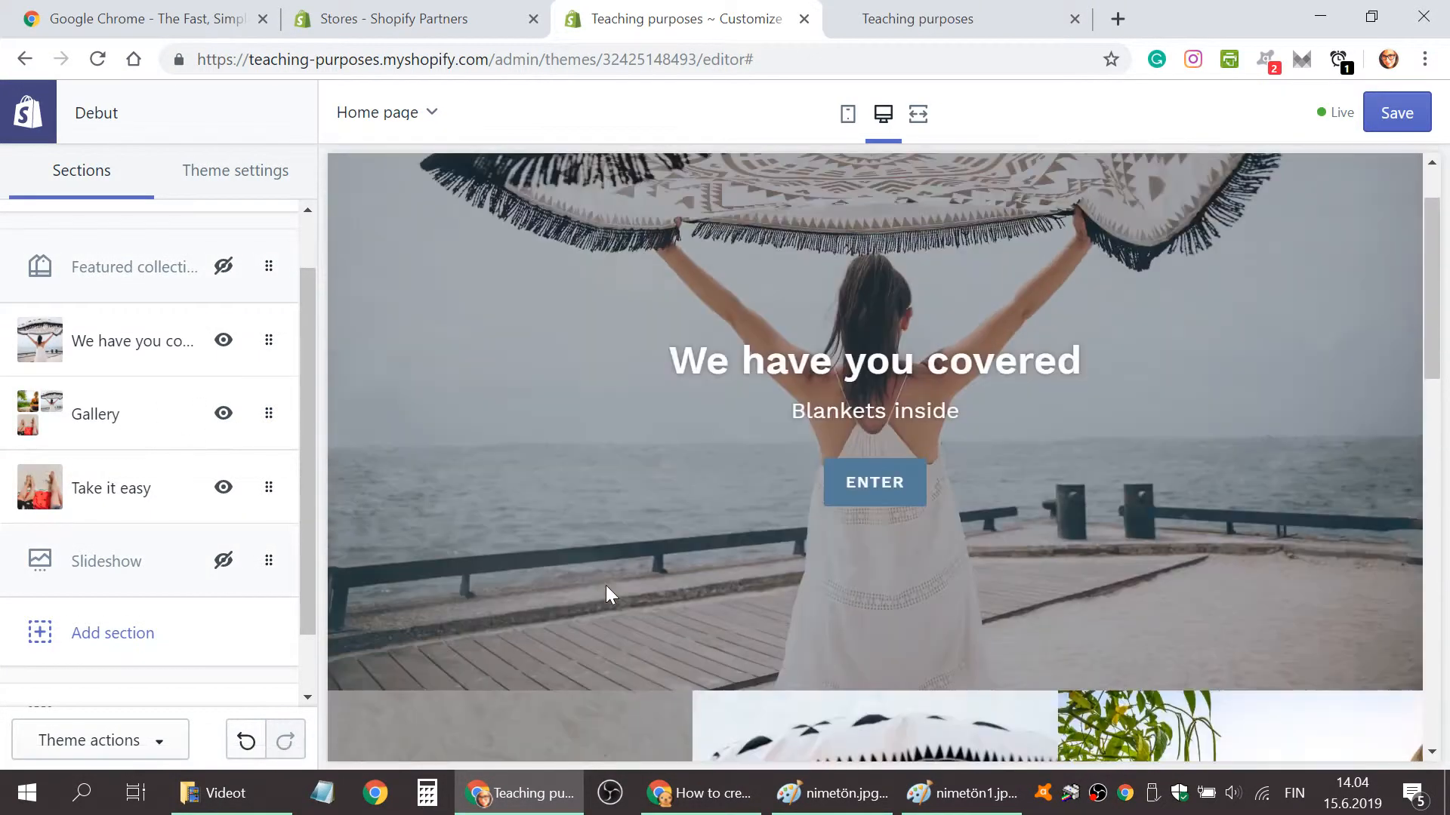
# Reorder the visible sections so "Take it easy" comes first, followed by Gallery and "We have you covered".
pyautogui.moveTo(123, 486); pyautogui.dragTo(110, 315)
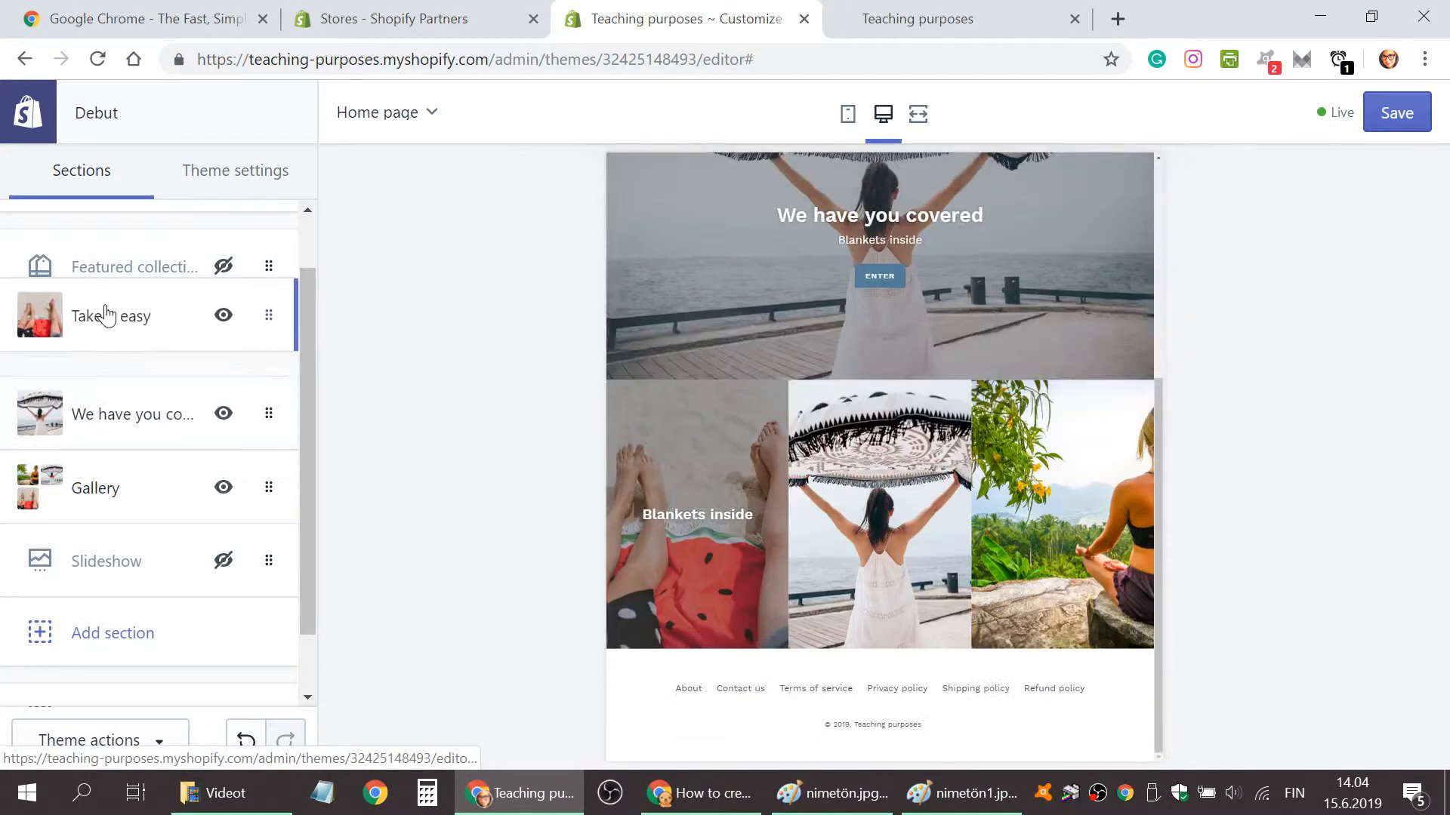
pyautogui.scroll(-10, 676, 572)
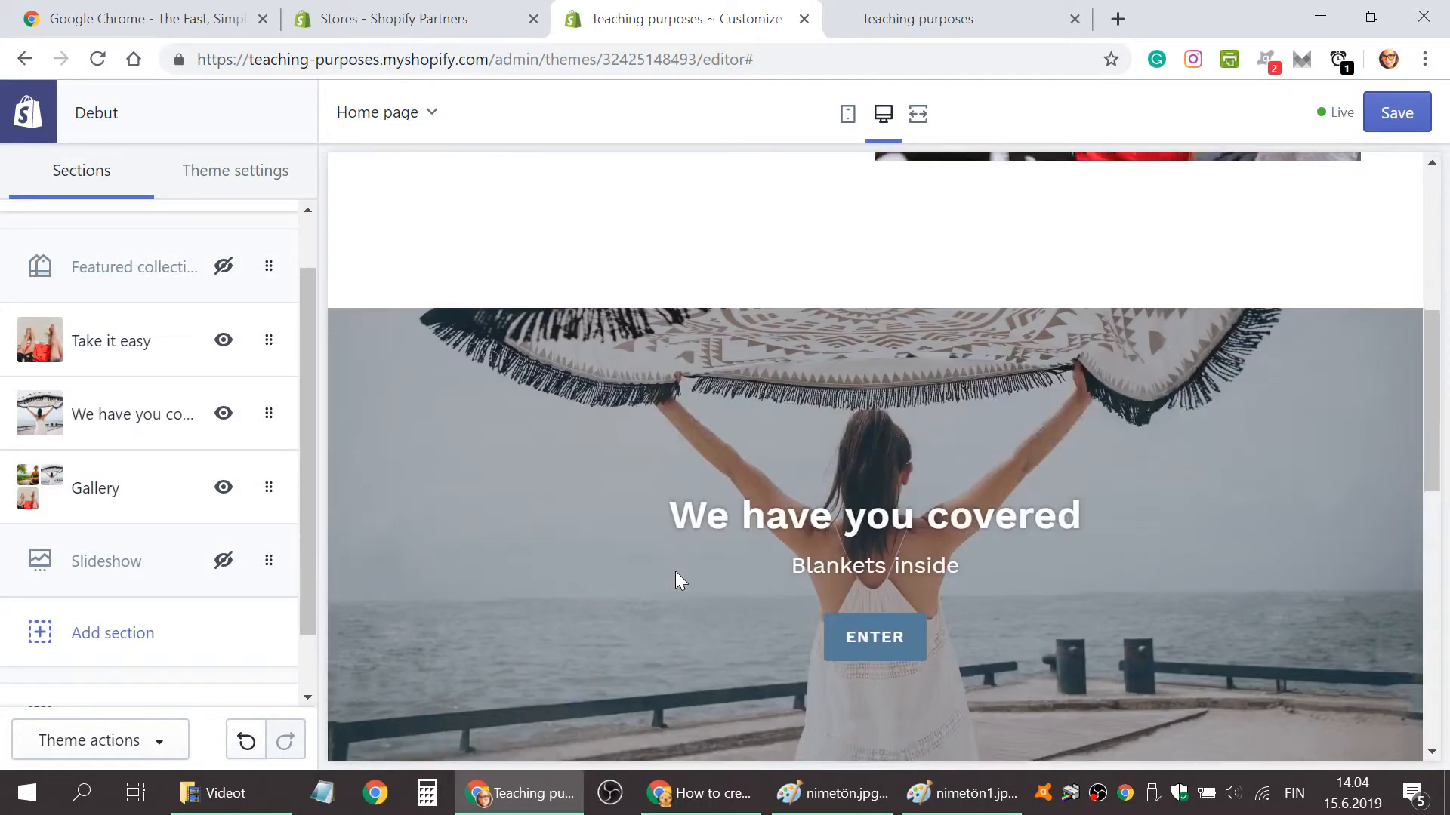
pyautogui.moveTo(162, 498); pyautogui.dragTo(169, 401)
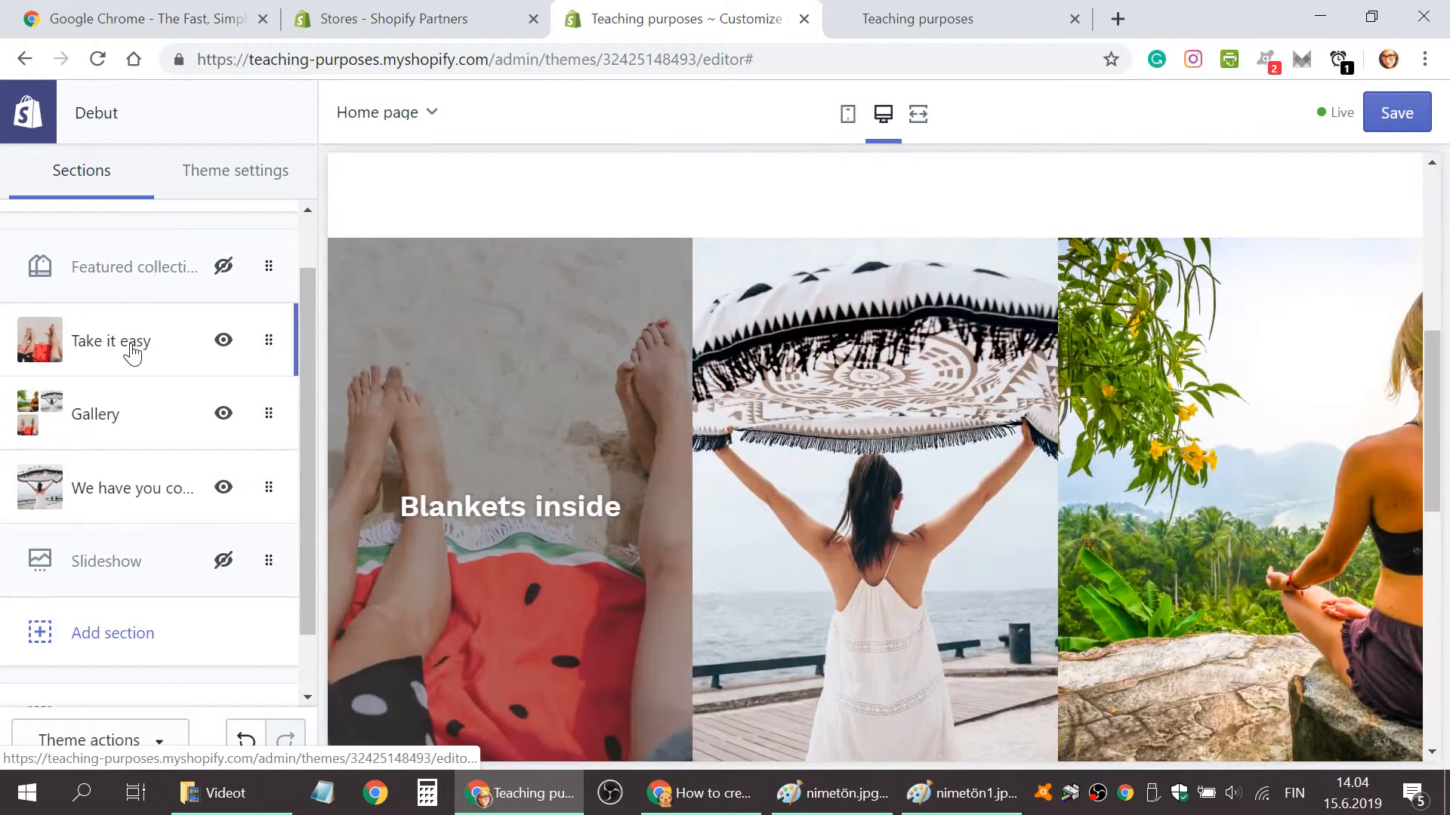
# Move the "Take it easy" section directly below "We have you covered".
pyautogui.moveTo(133, 352); pyautogui.dragTo(143, 489)
pyautogui.scroll(15, 633, 558)
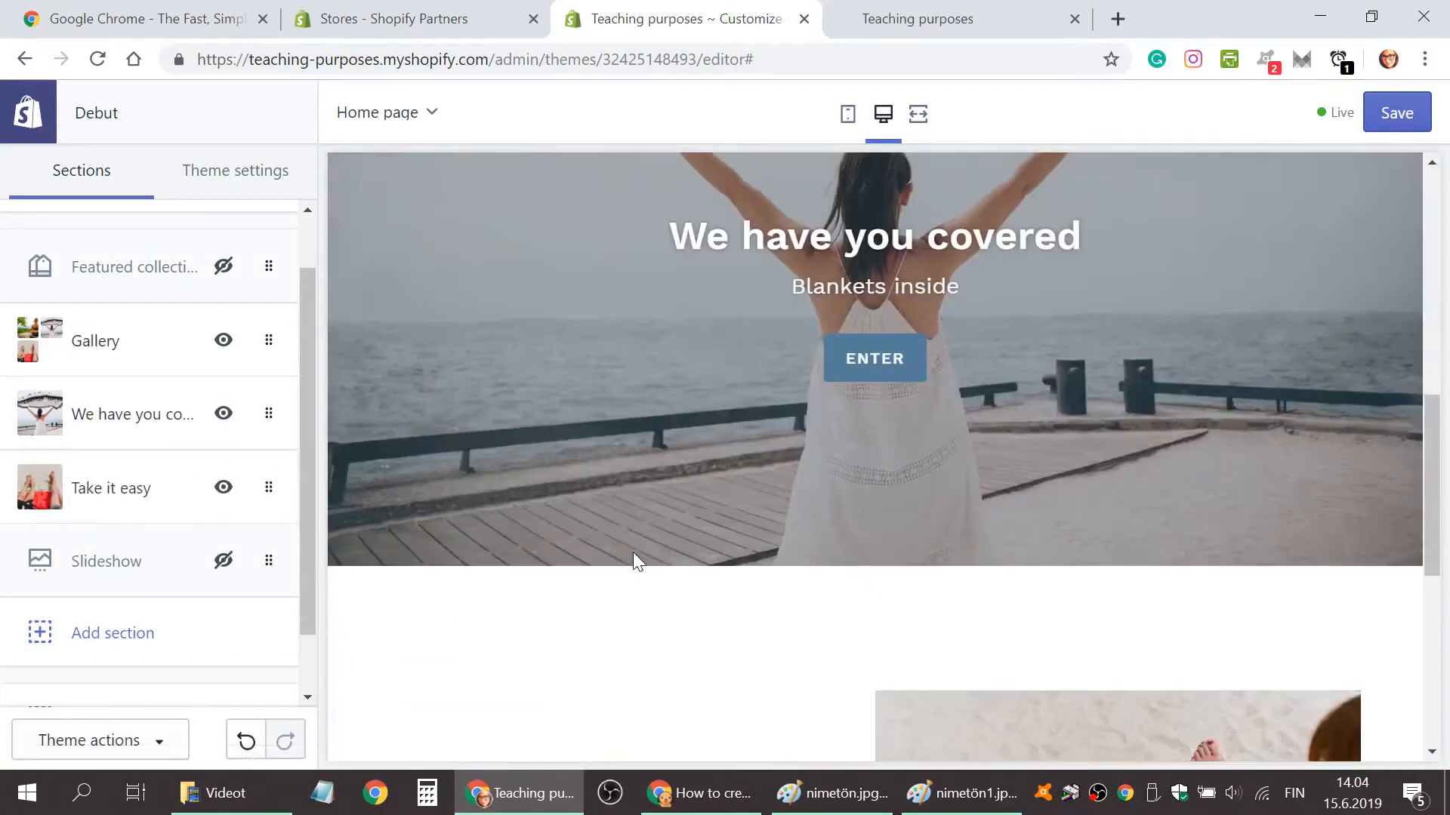
pyautogui.scroll(-15, 637, 558)
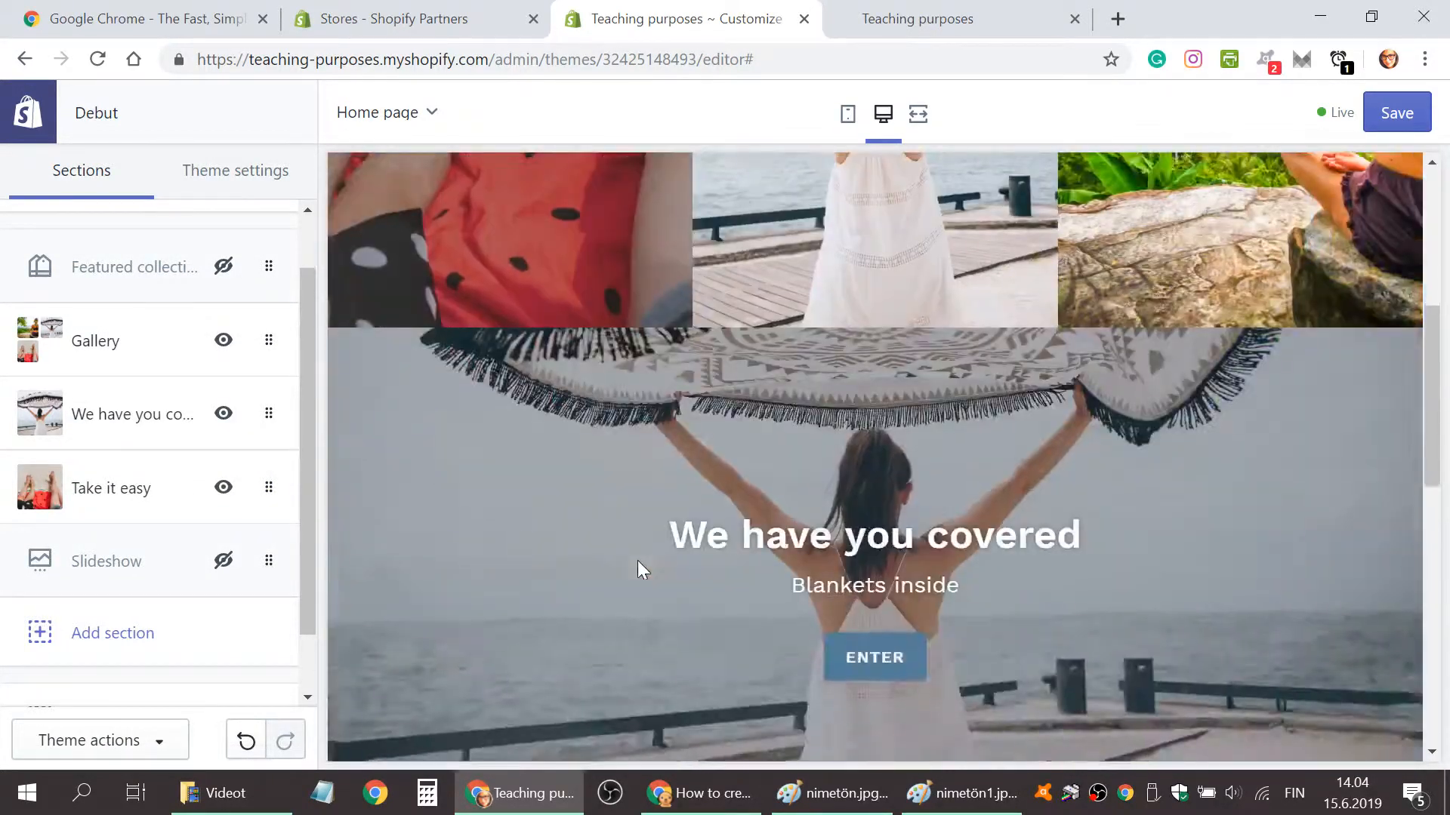
# Move "We have you covered" above the Gallery section and place Gallery below Slideshow at the end of the section list.
pyautogui.moveTo(75, 415); pyautogui.dragTo(71, 336)
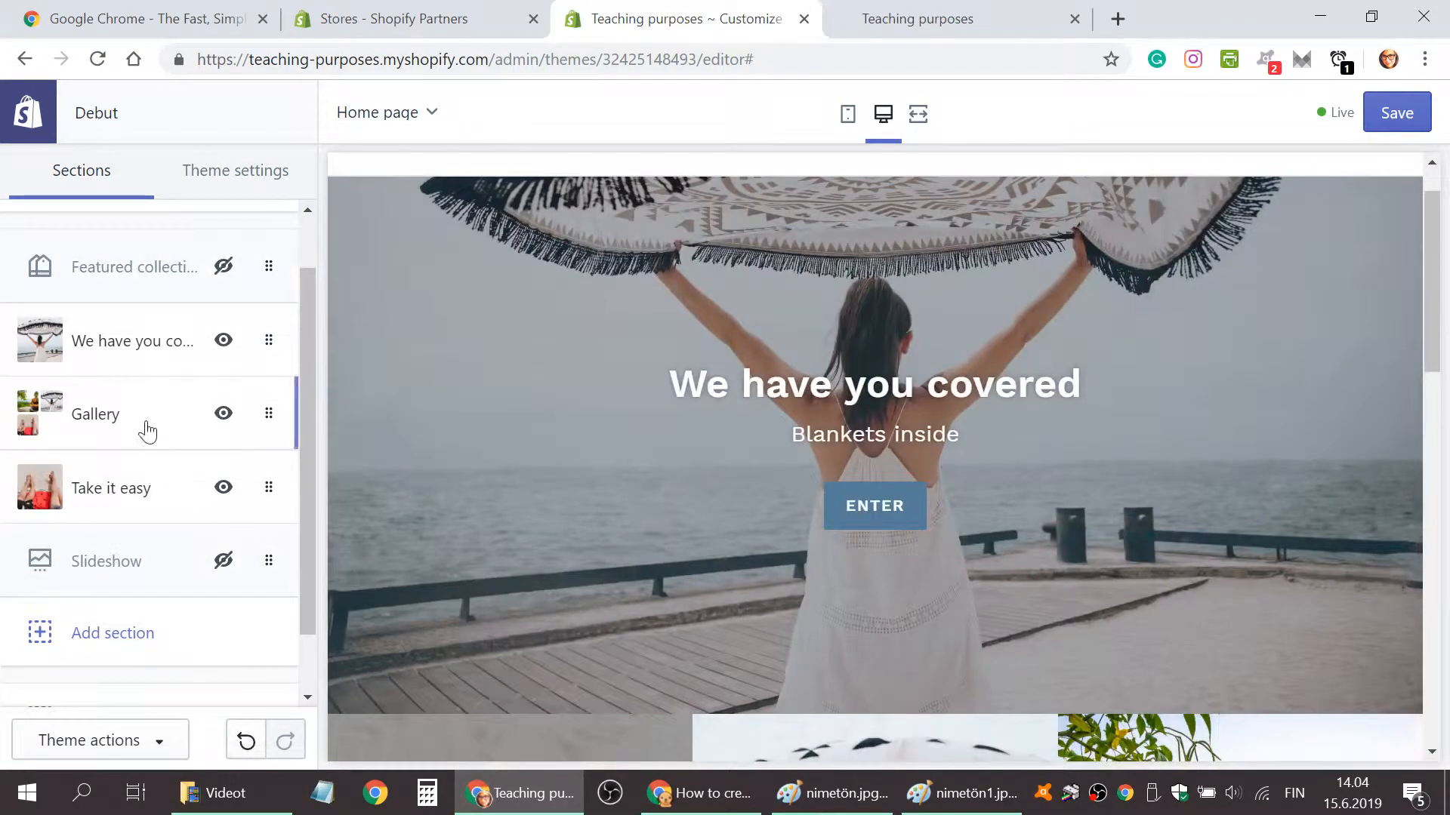
pyautogui.moveTo(143, 427); pyautogui.dragTo(123, 557)
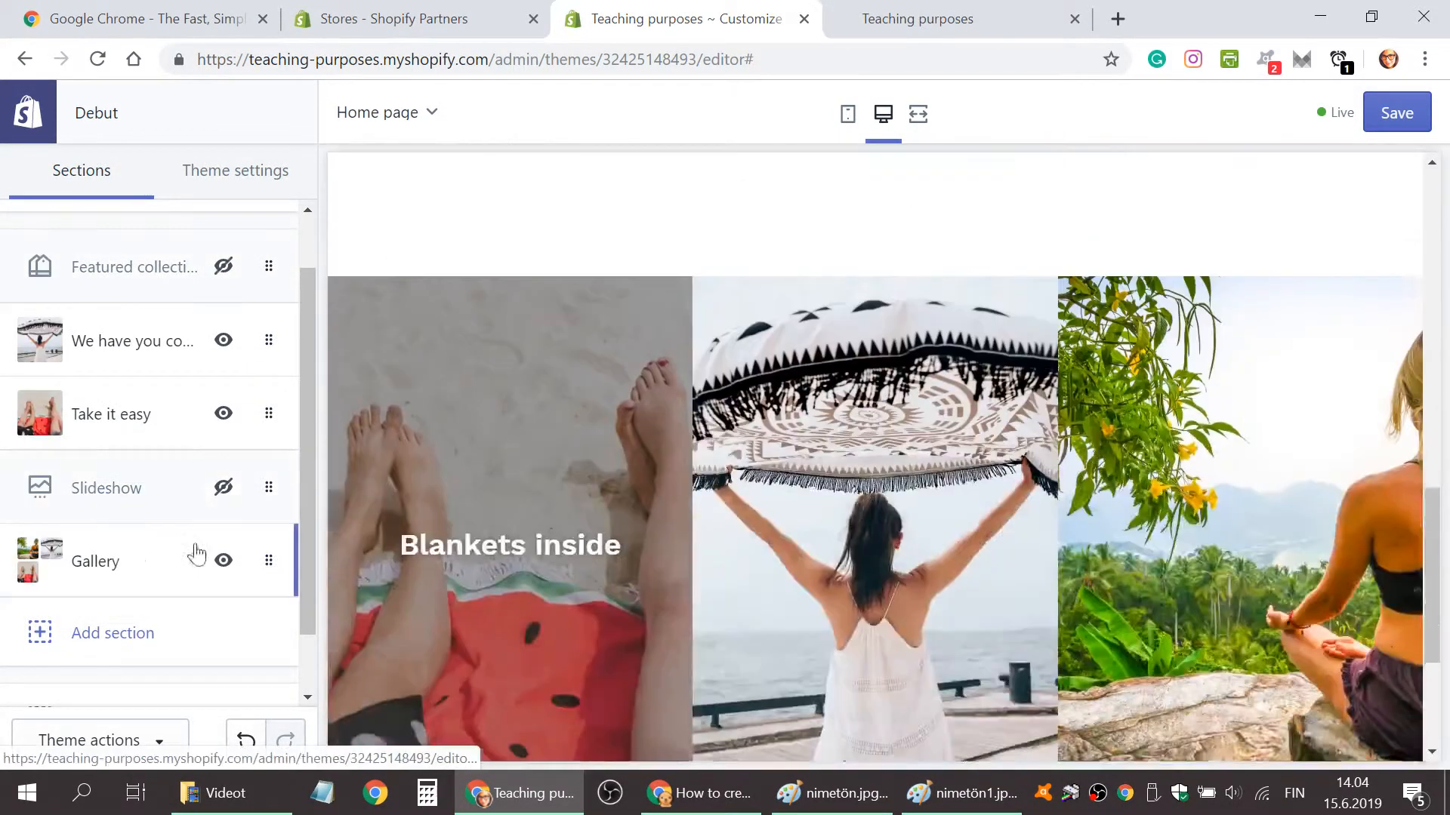
pyautogui.scroll(5, 904, 562)
pyautogui.scroll(8, 914, 568)
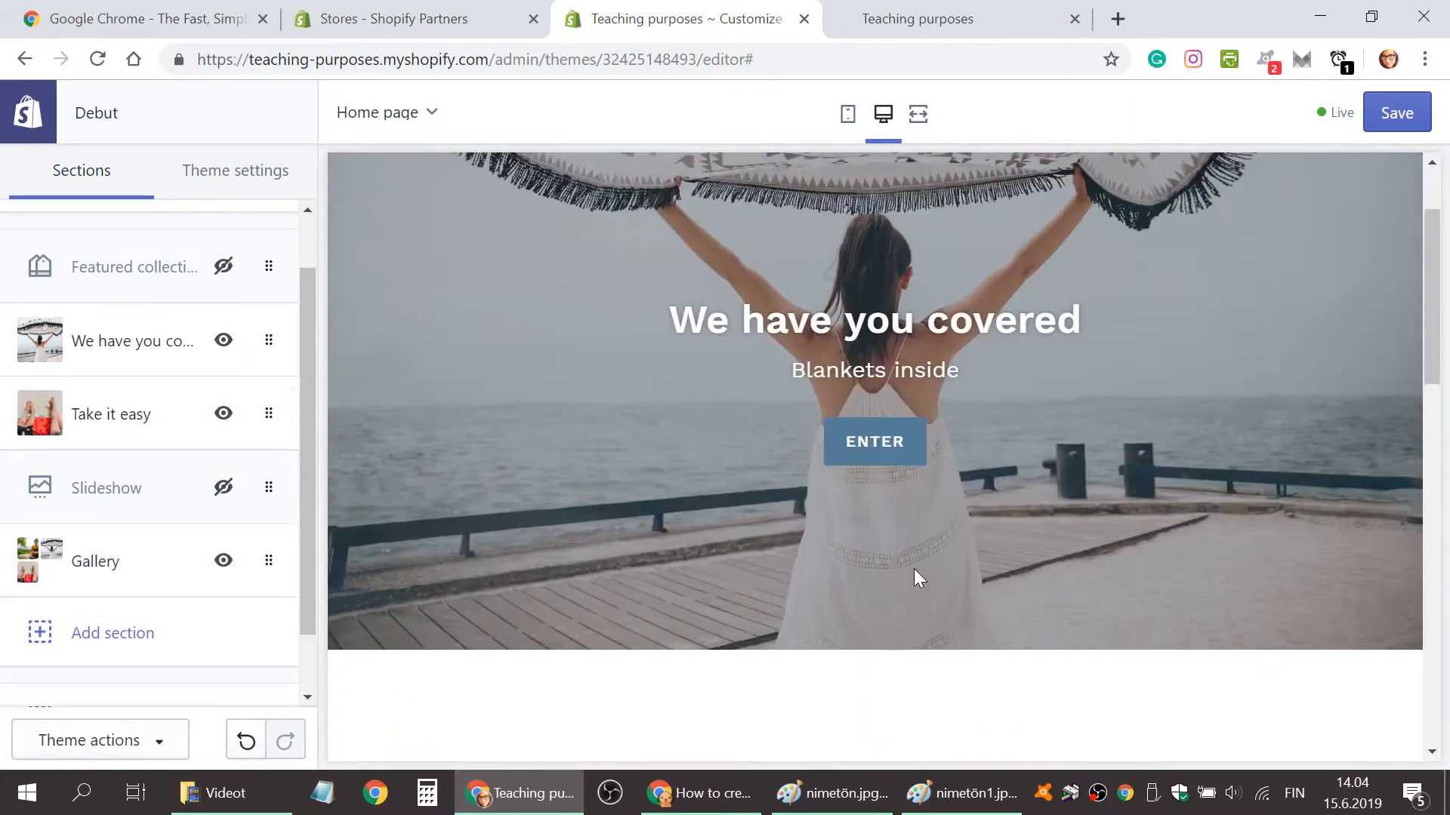
pyautogui.scroll(-8, 921, 551)
pyautogui.scroll(-10, 923, 563)
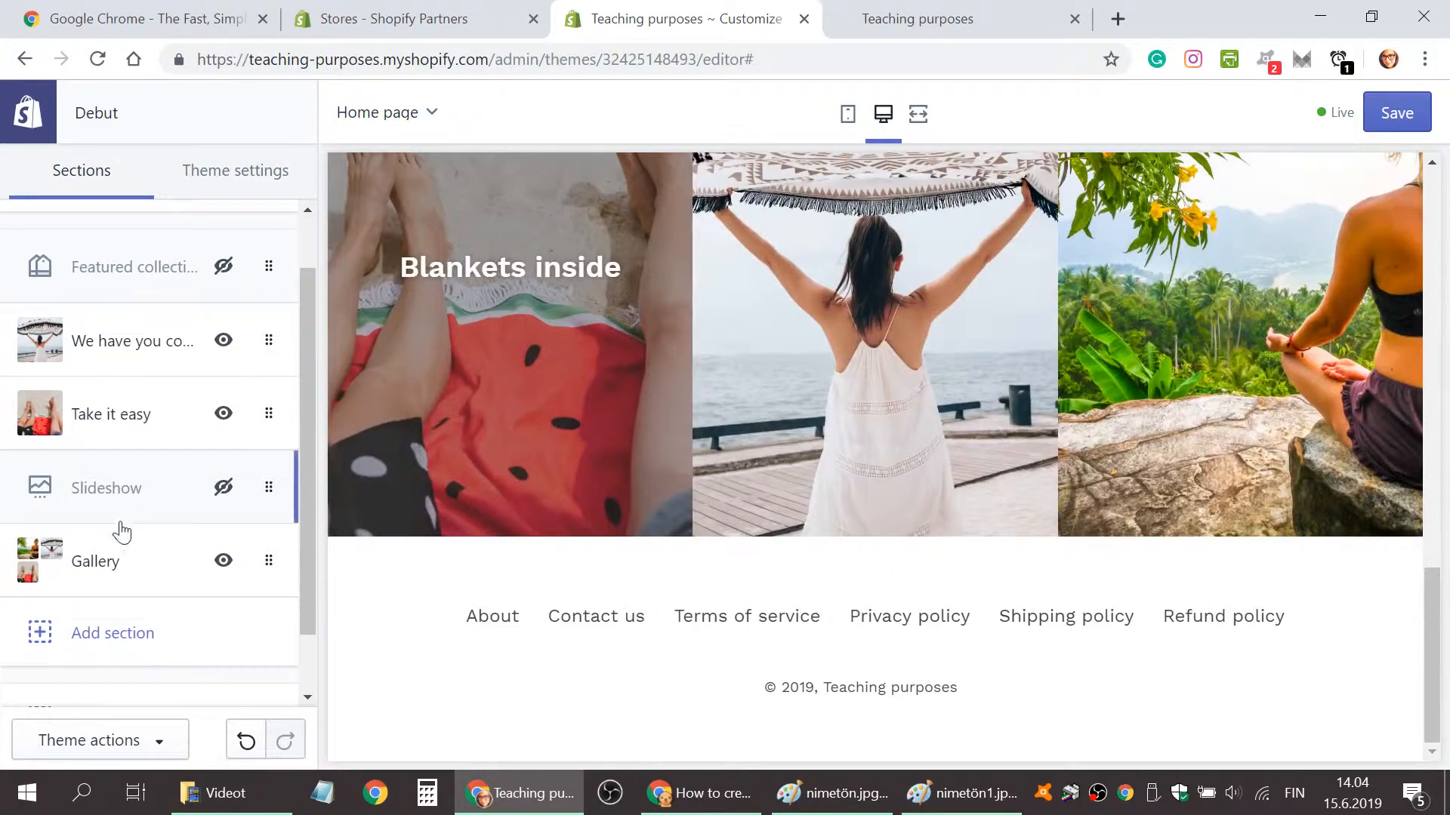
# Hide the "Take it easy" and "We have you covered" sections on the home page.
pyautogui.scroll(10, 1239, 508)
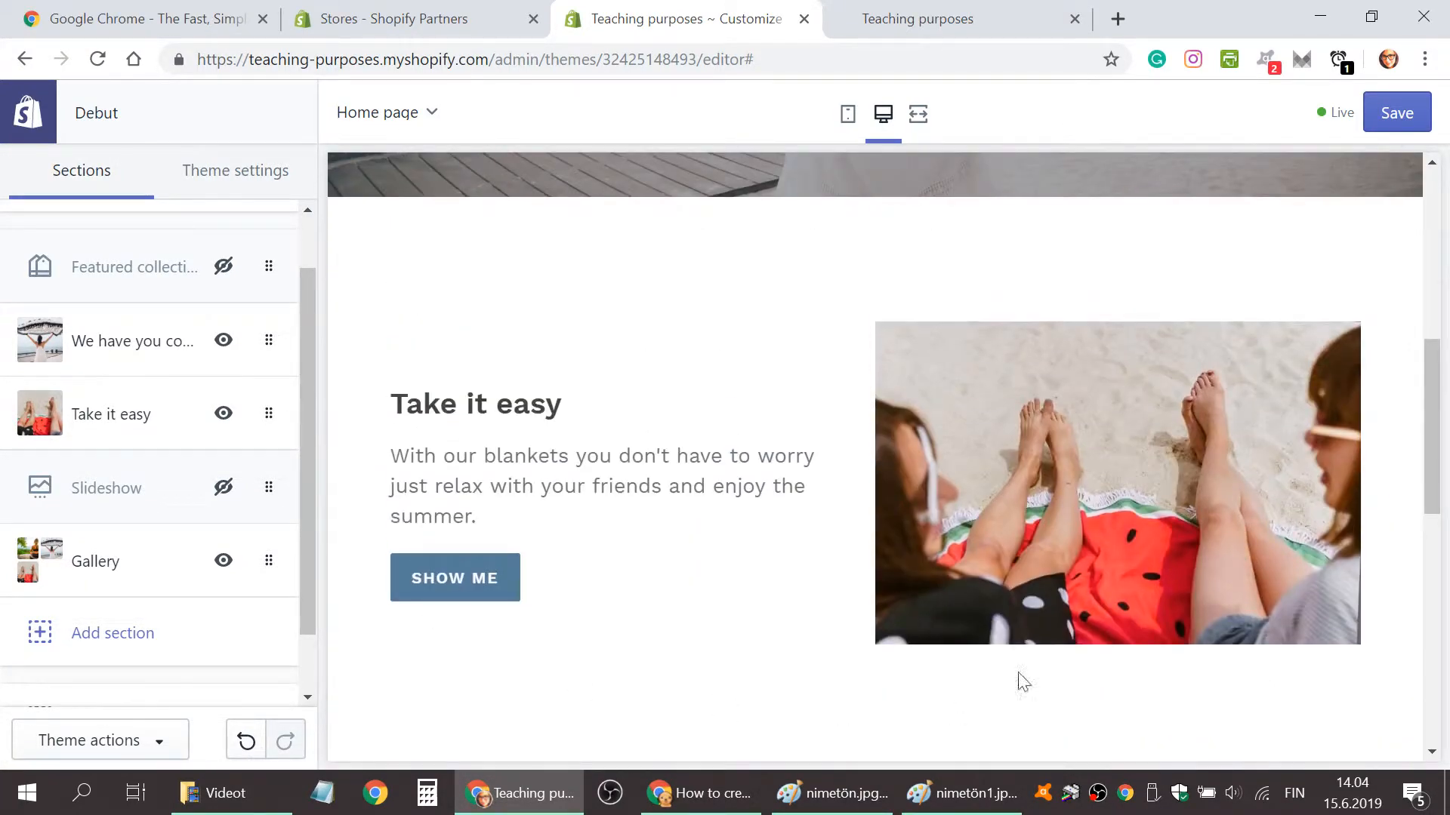
pyautogui.scroll(10, 1016, 680)
pyautogui.scroll(-10, 911, 605)
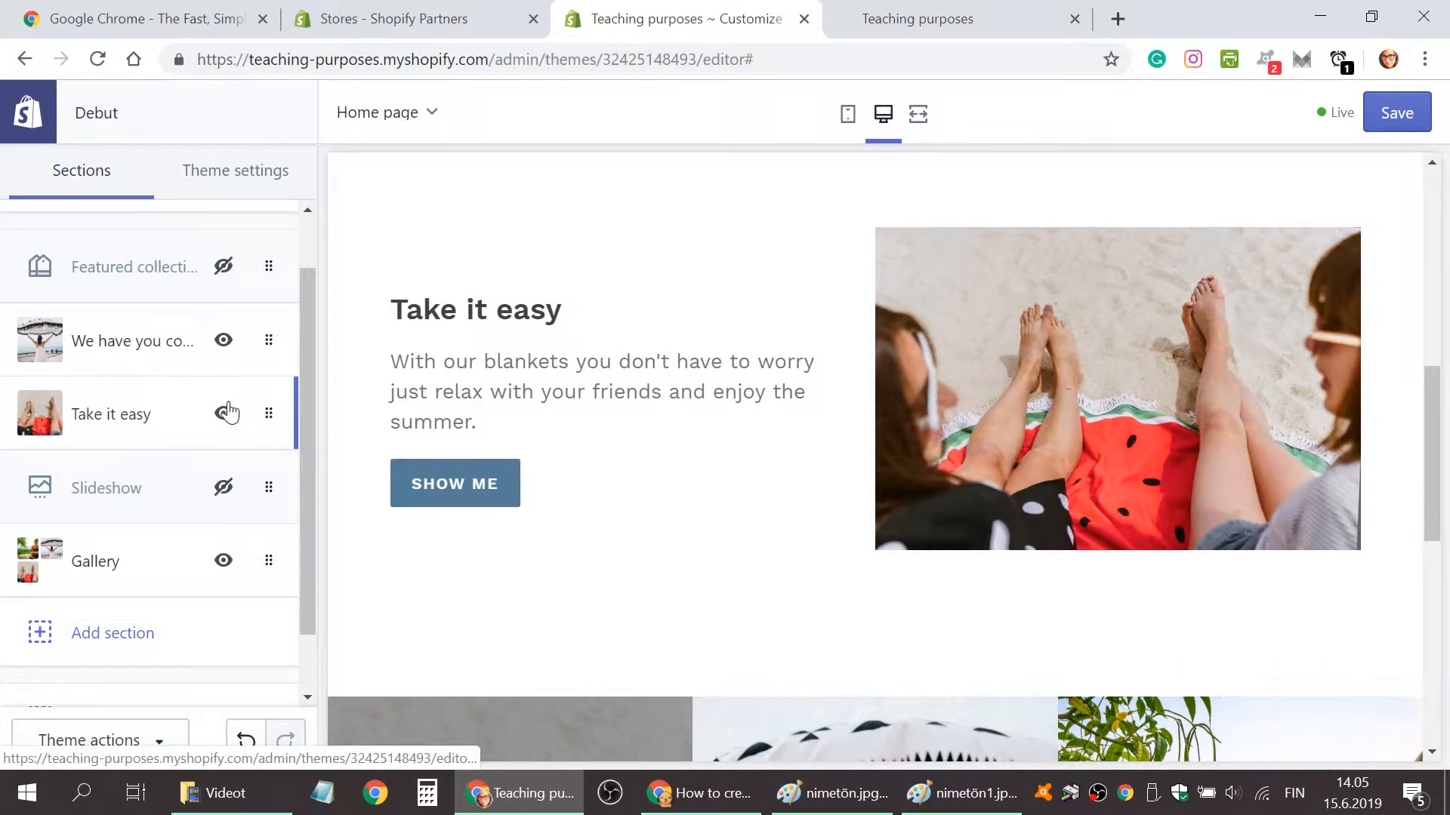
pyautogui.click(224, 413)
pyautogui.click(223, 342)
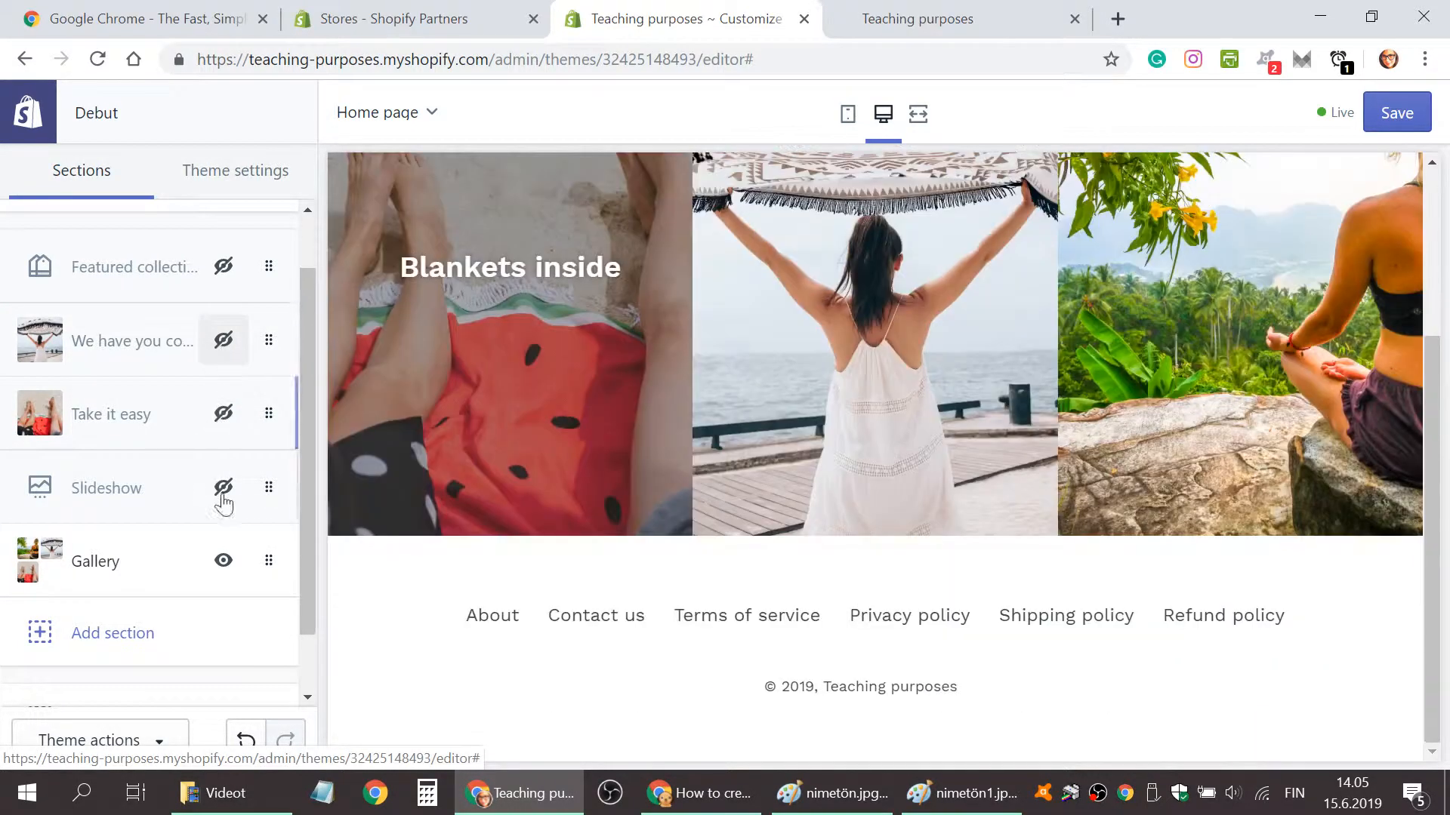
# Hide the Gallery section and add an Image with text overlay section to the home page.
pyautogui.click(223, 560)
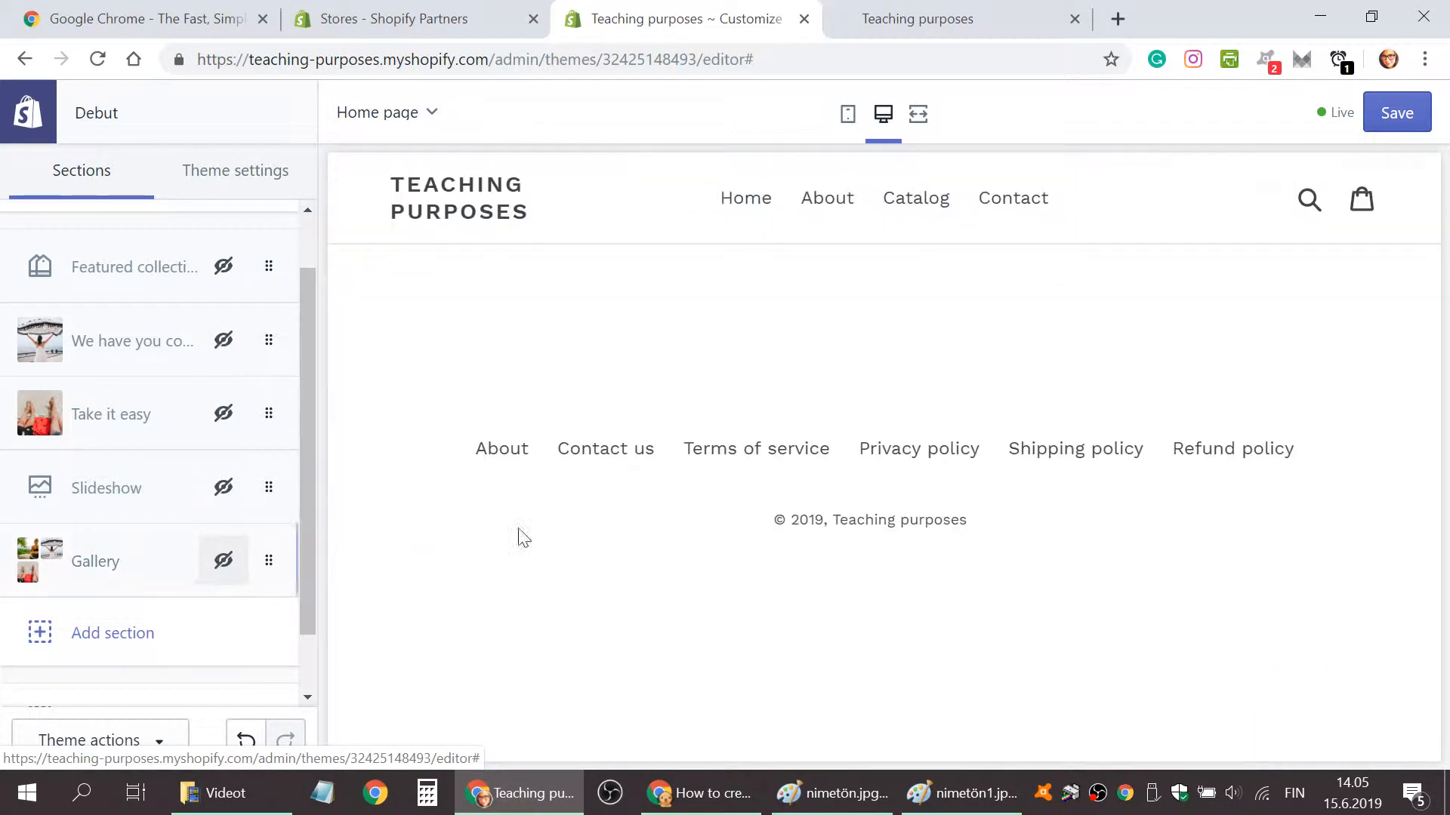
pyautogui.click(123, 632)
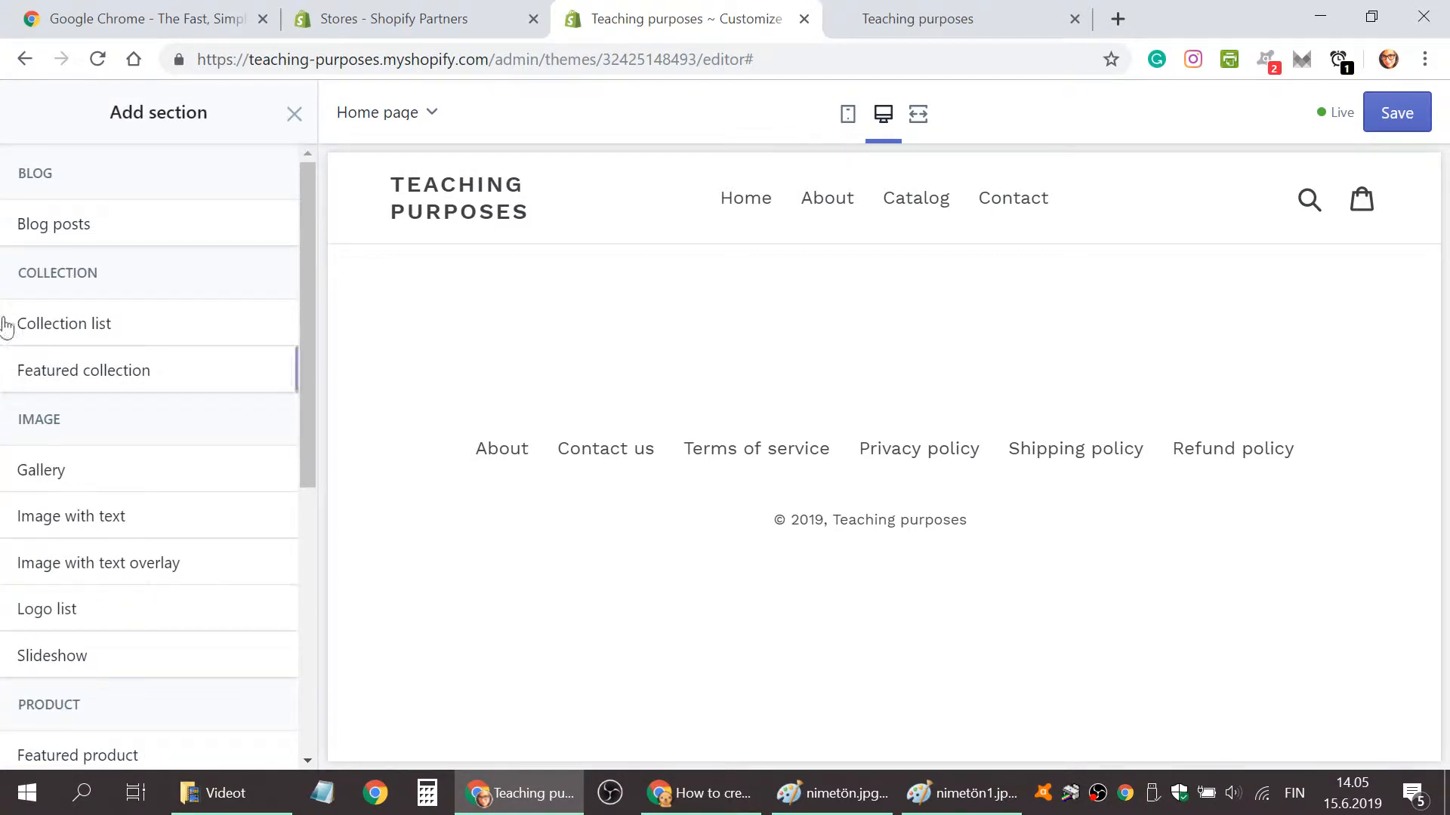
pyautogui.scroll(-2, 133, 393)
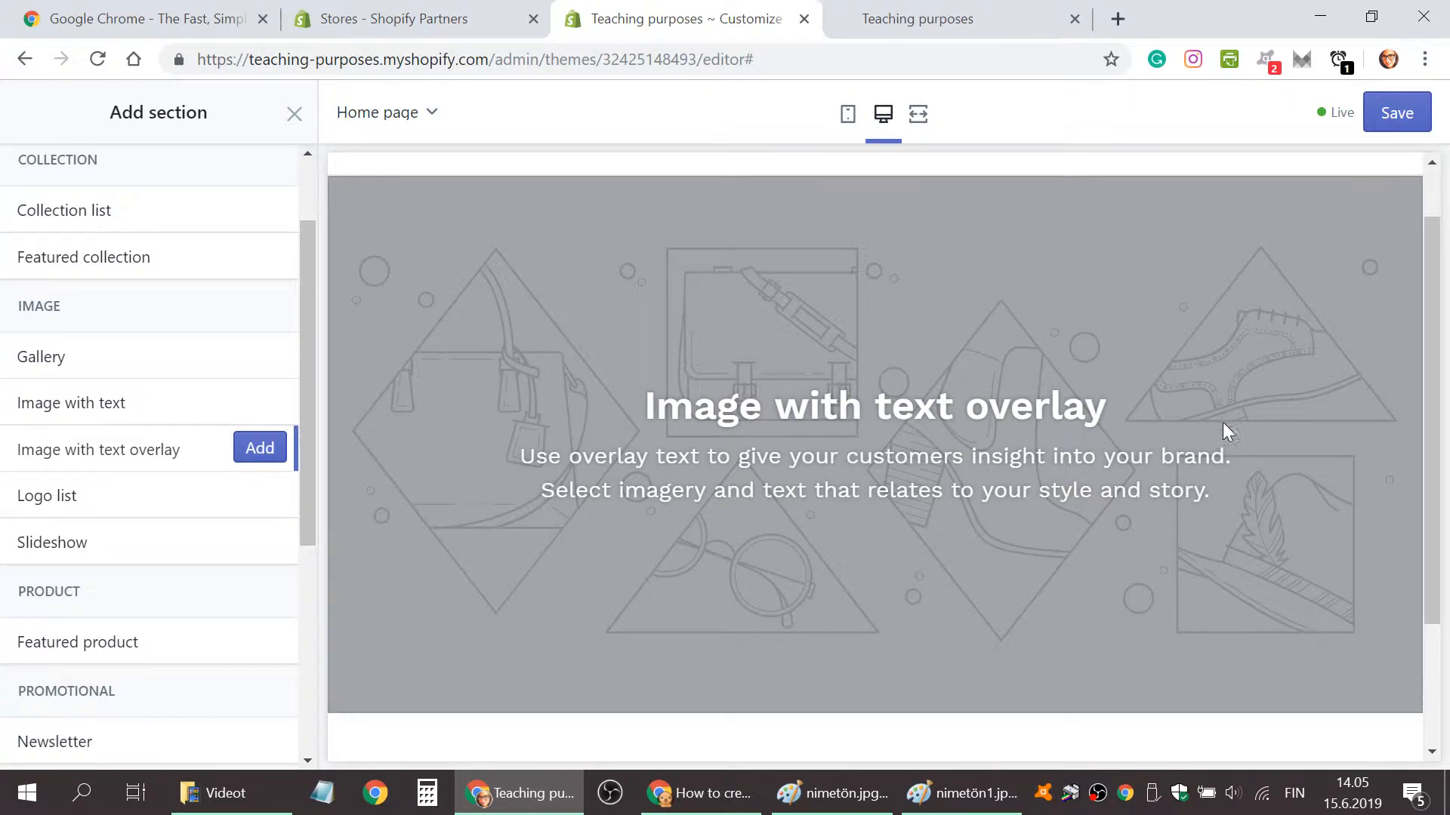
pyautogui.click(260, 449)
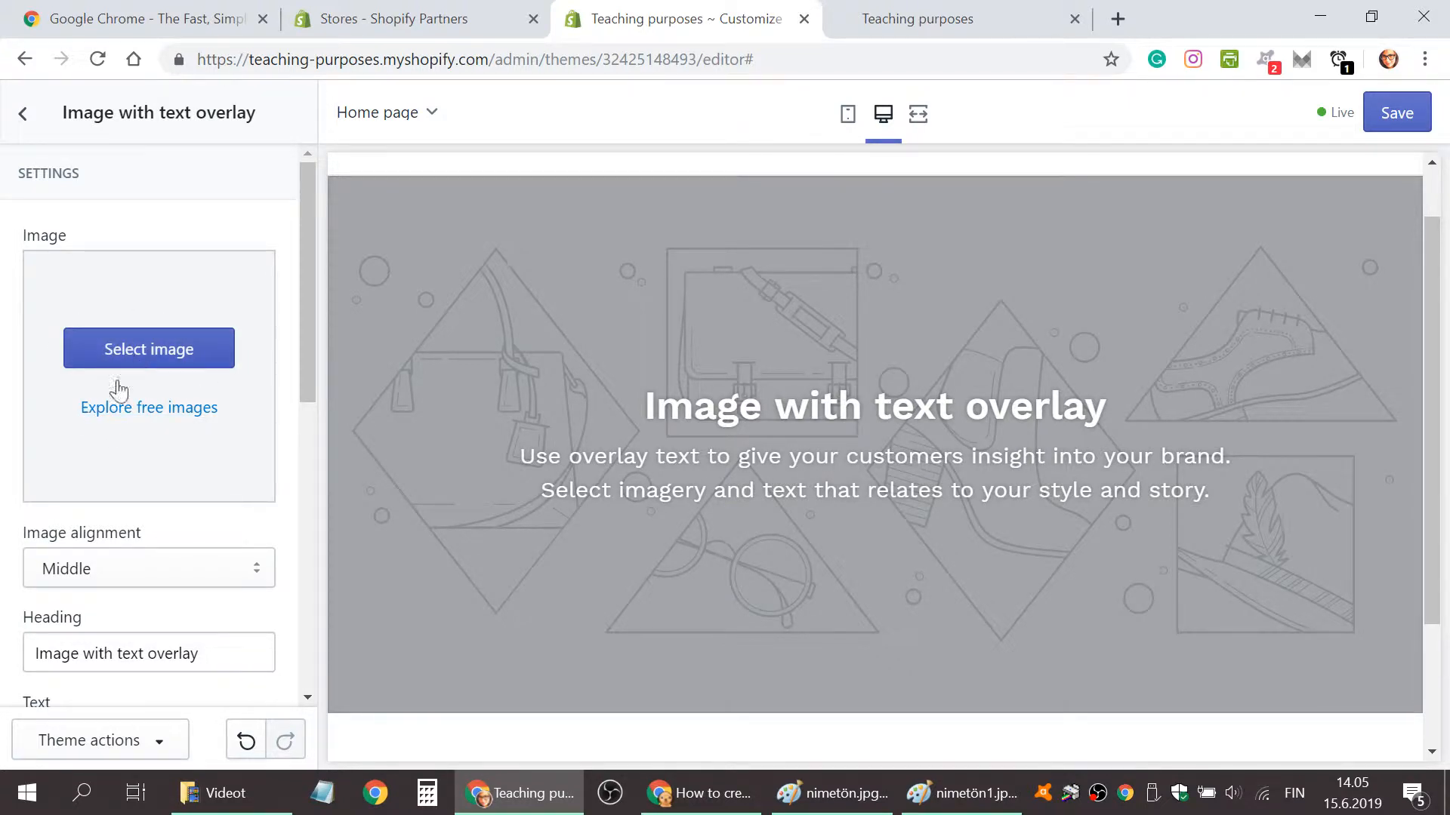
# Set the section's image to the free Good Vibes photo of two people on donut floats in the water.
pyautogui.click(100, 408)
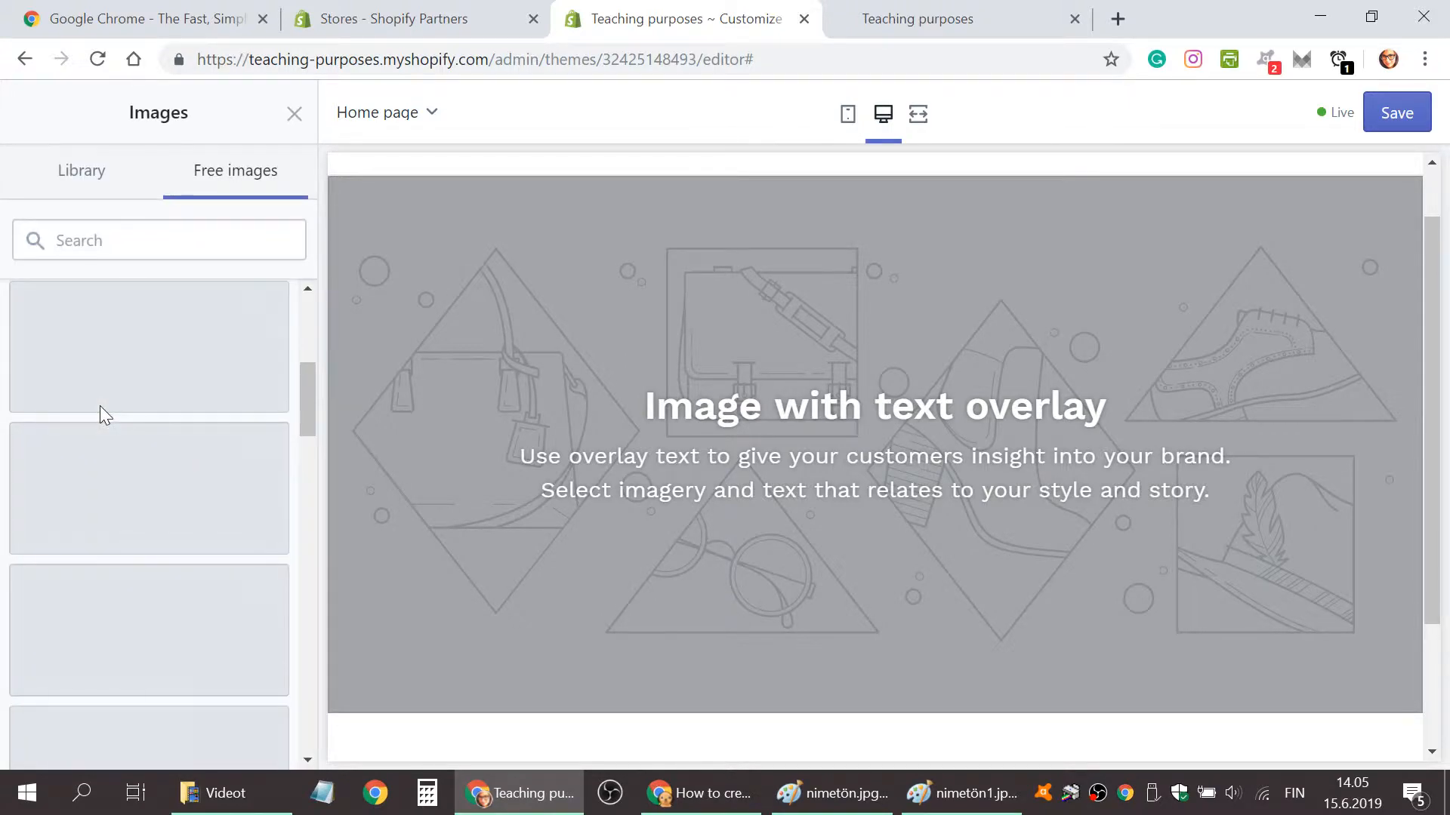
pyautogui.click(161, 367)
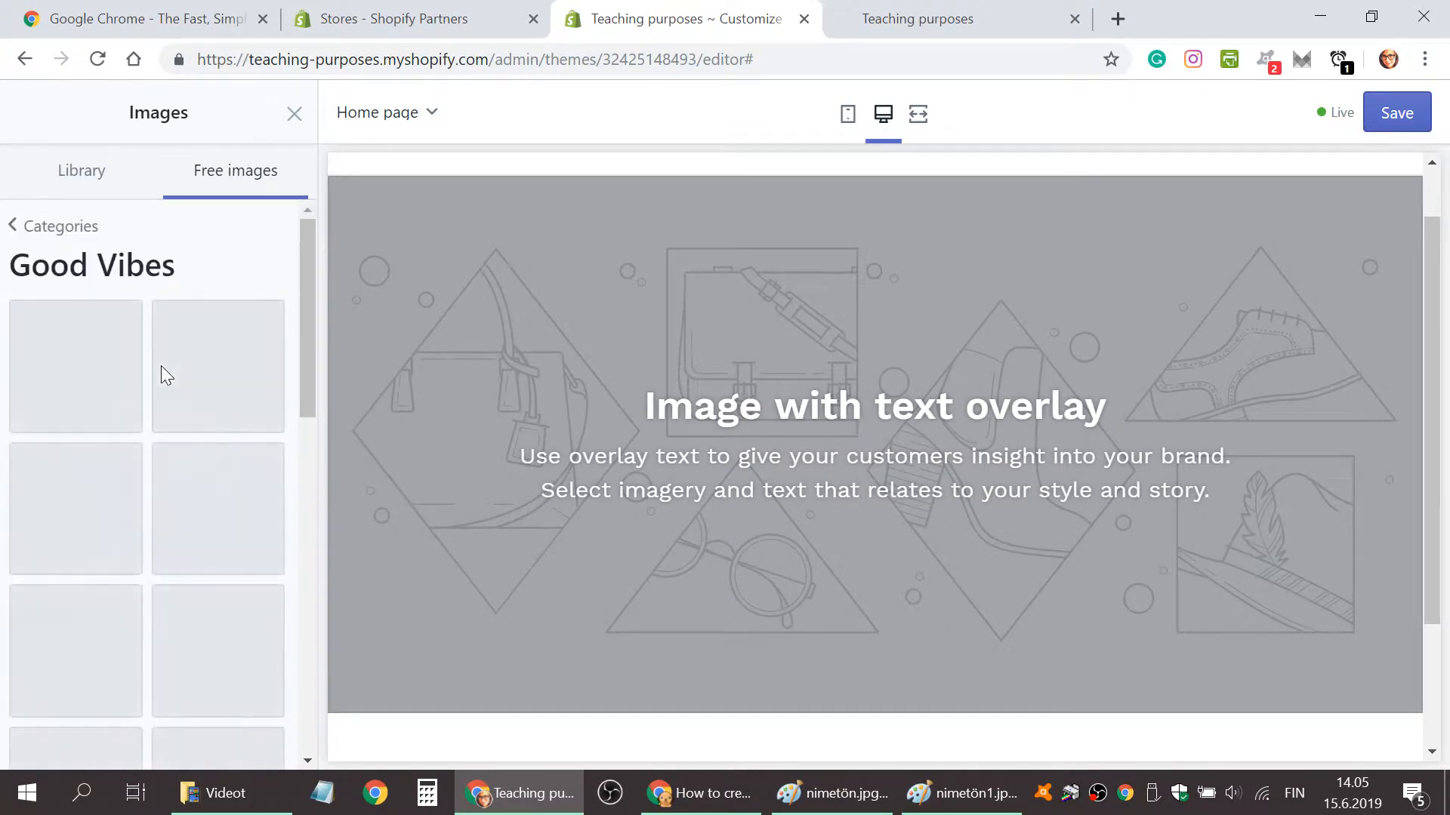
pyautogui.scroll(-3, 162, 472)
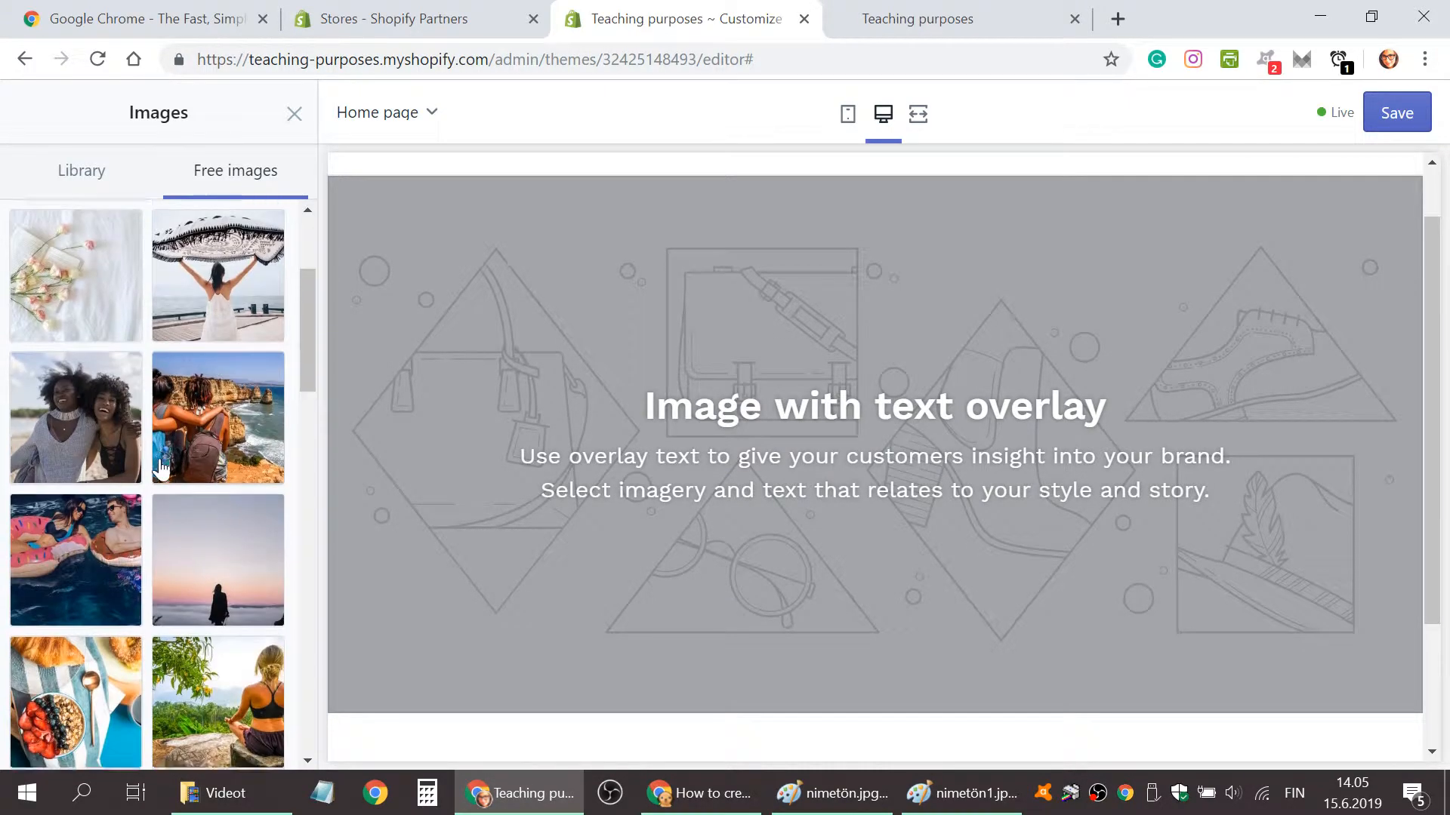
pyautogui.scroll(-2, 162, 472)
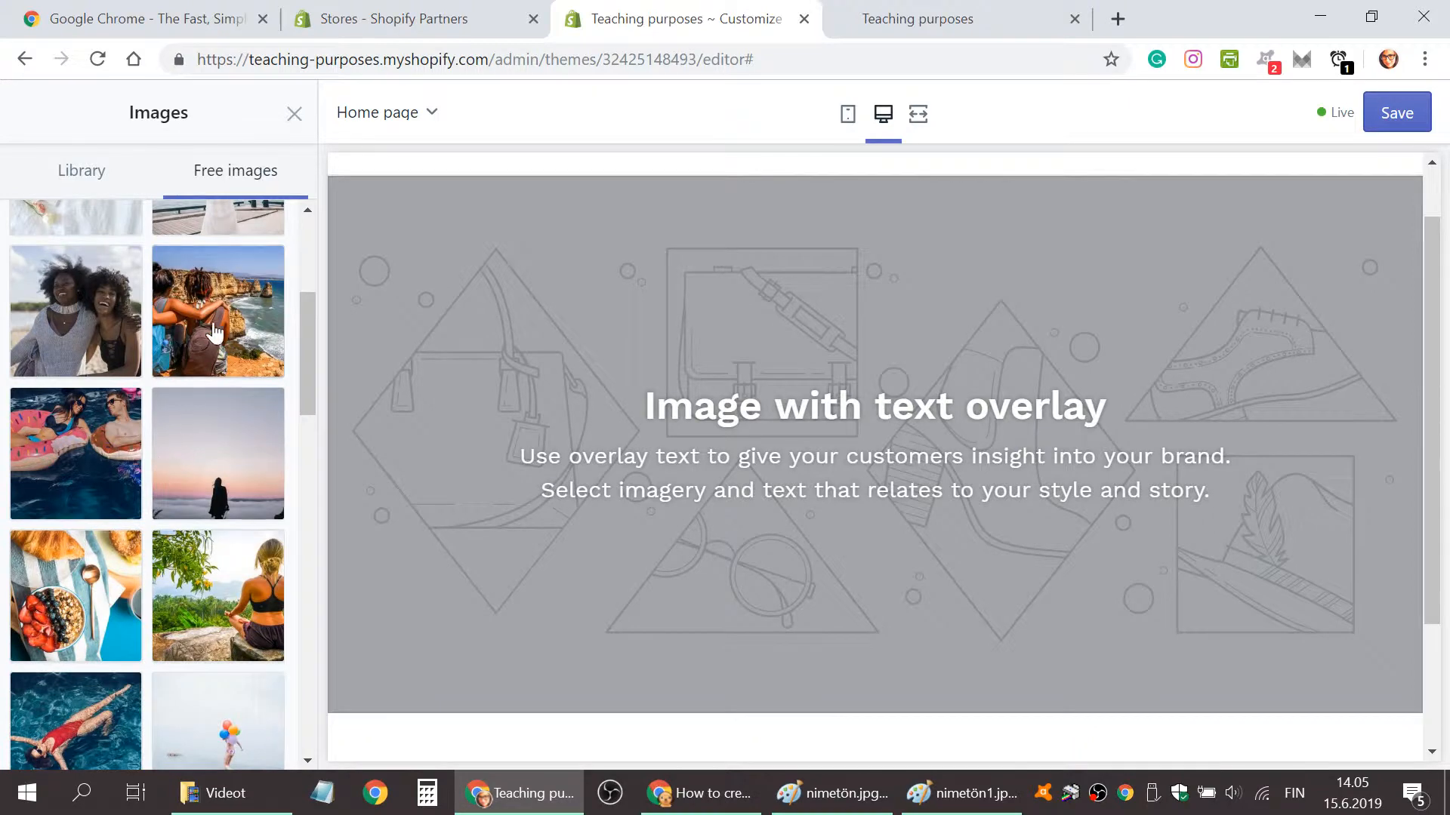
pyautogui.click(93, 450)
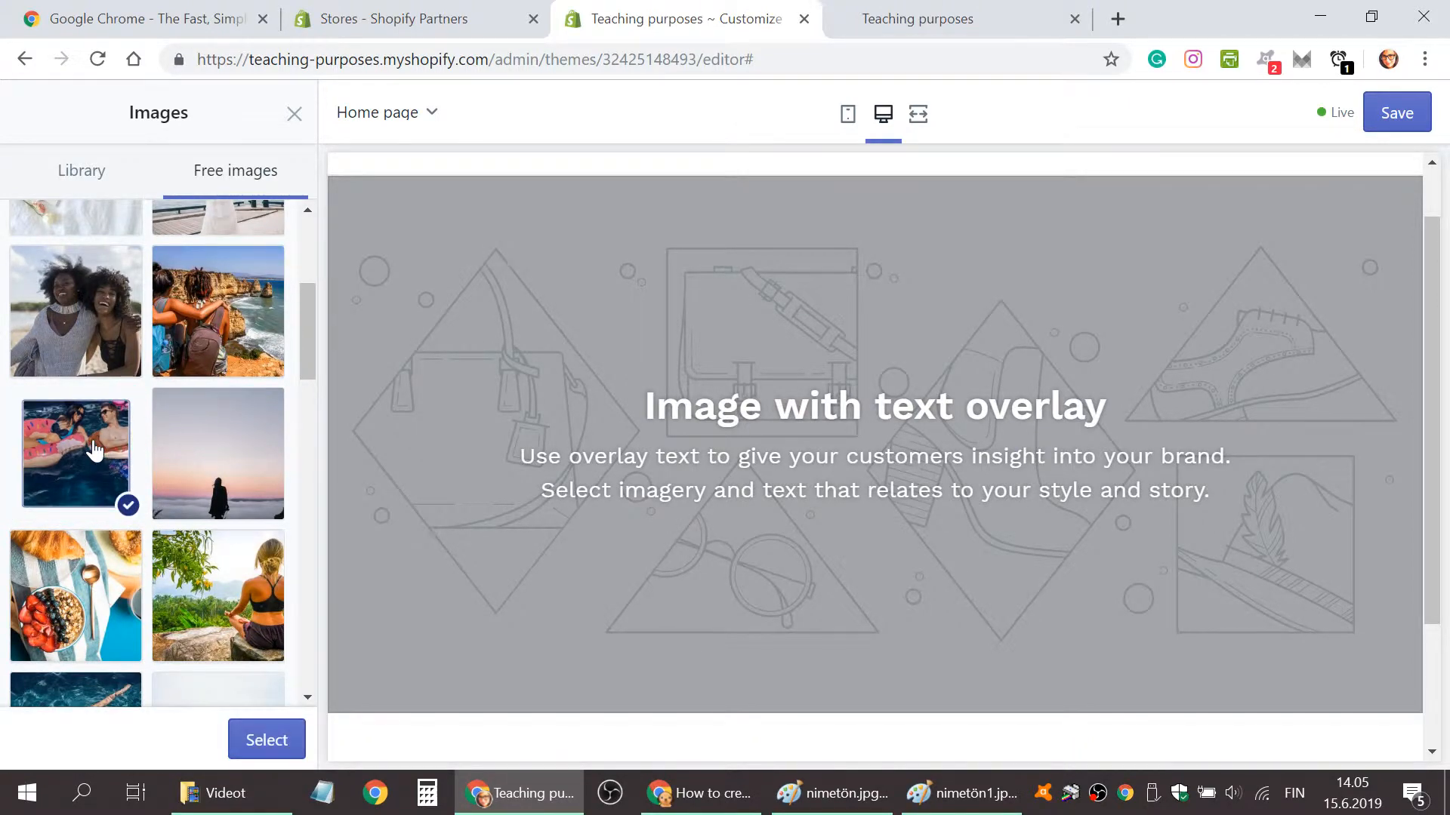
pyautogui.click(256, 737)
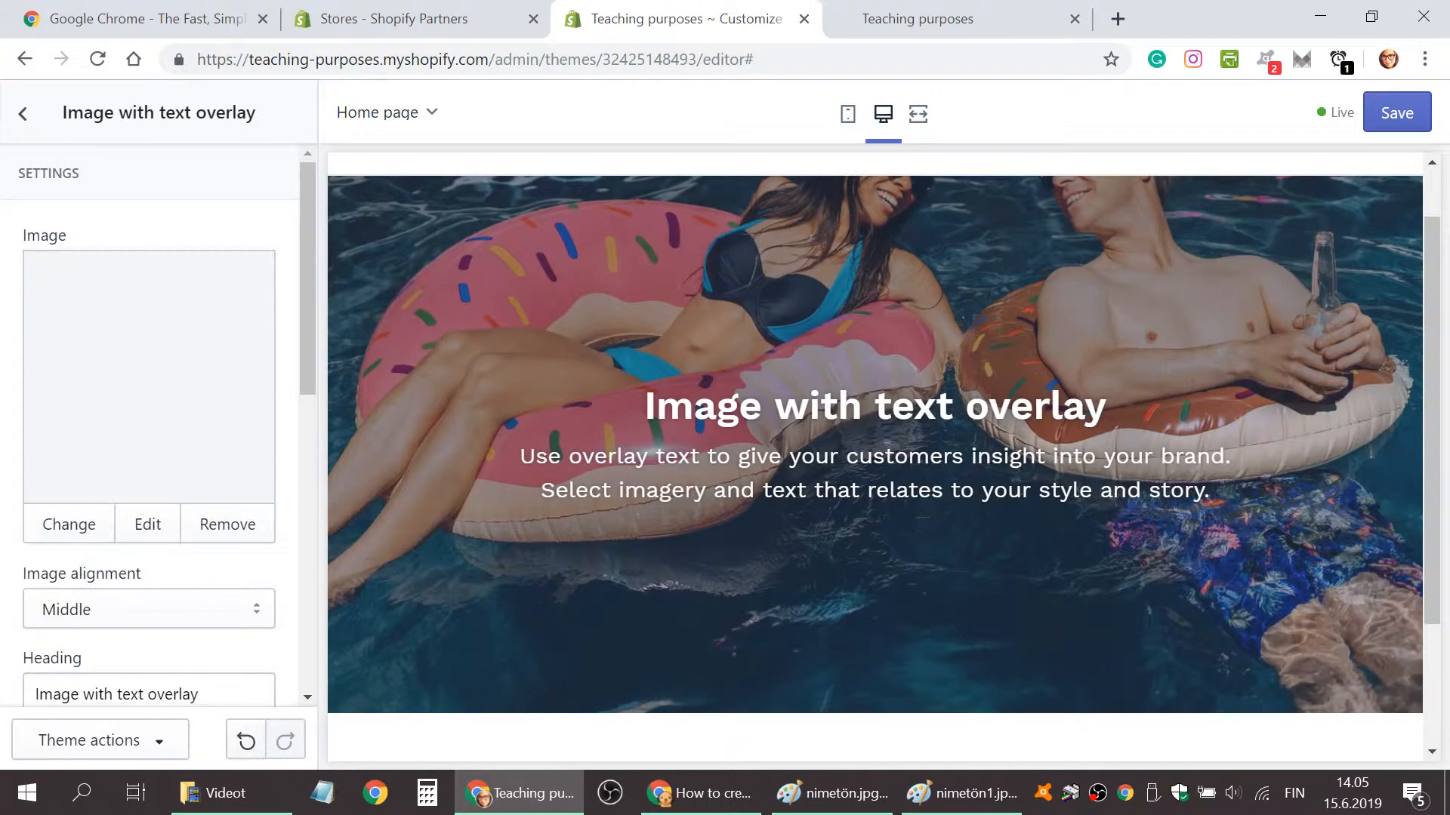
# Change the image overlay section's heading to "Come in and Chill".
pyautogui.scroll(-5, 147, 484)
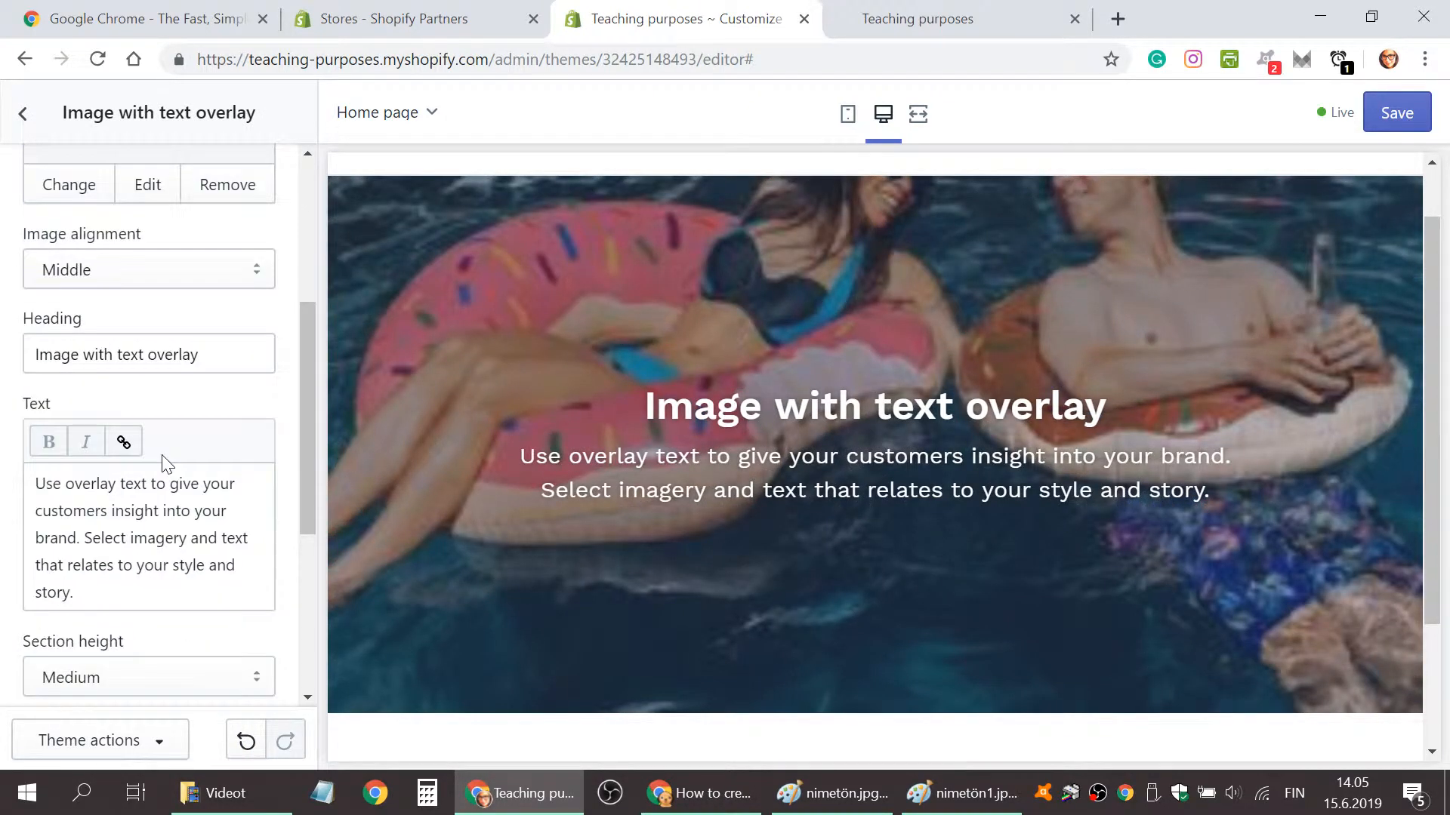
pyautogui.tripleClick(121, 354)
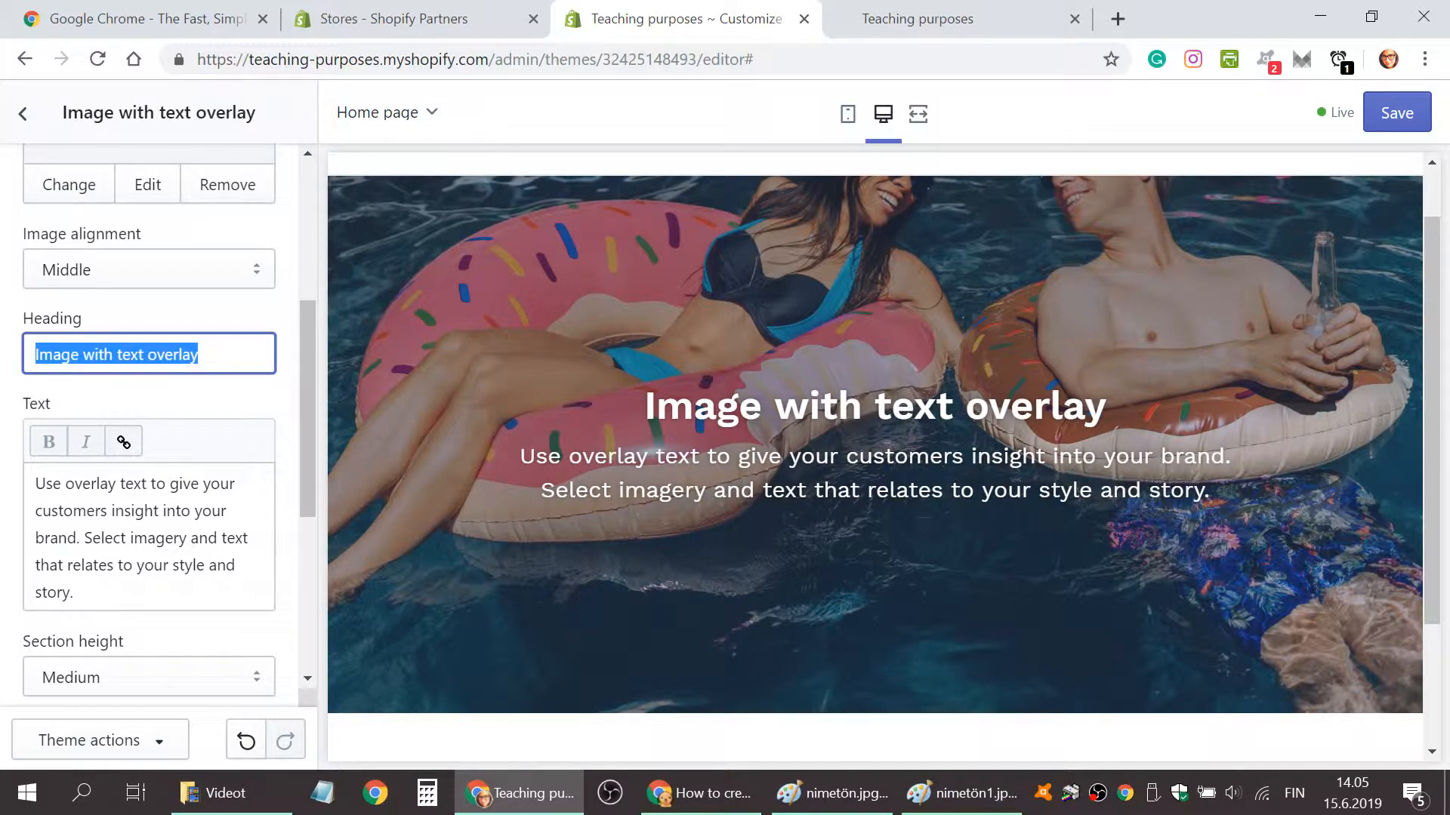
pyautogui.write('Come')
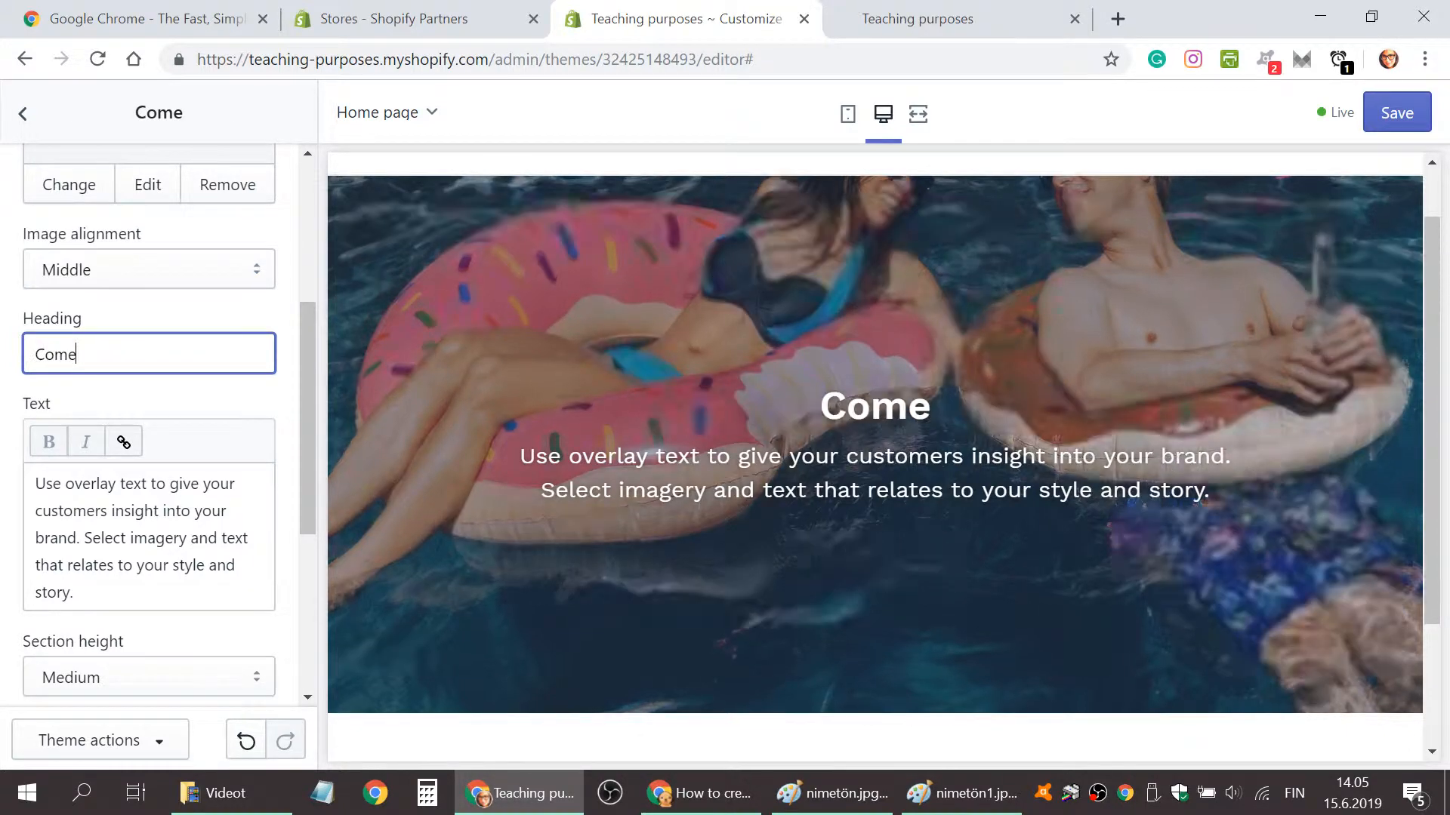
pyautogui.press('BackSpace')
pyautogui.write('e ')
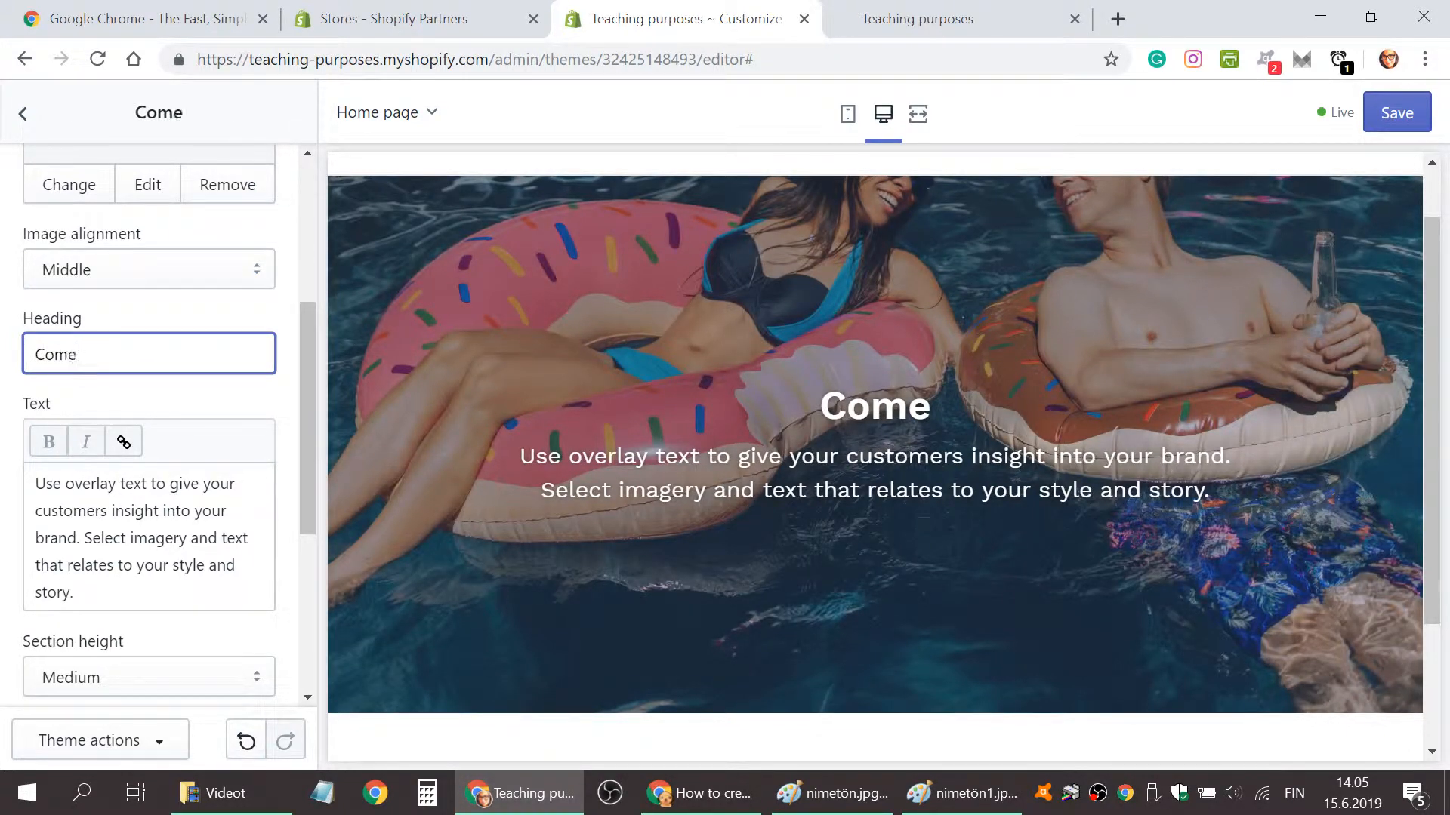
pyautogui.write('in and')
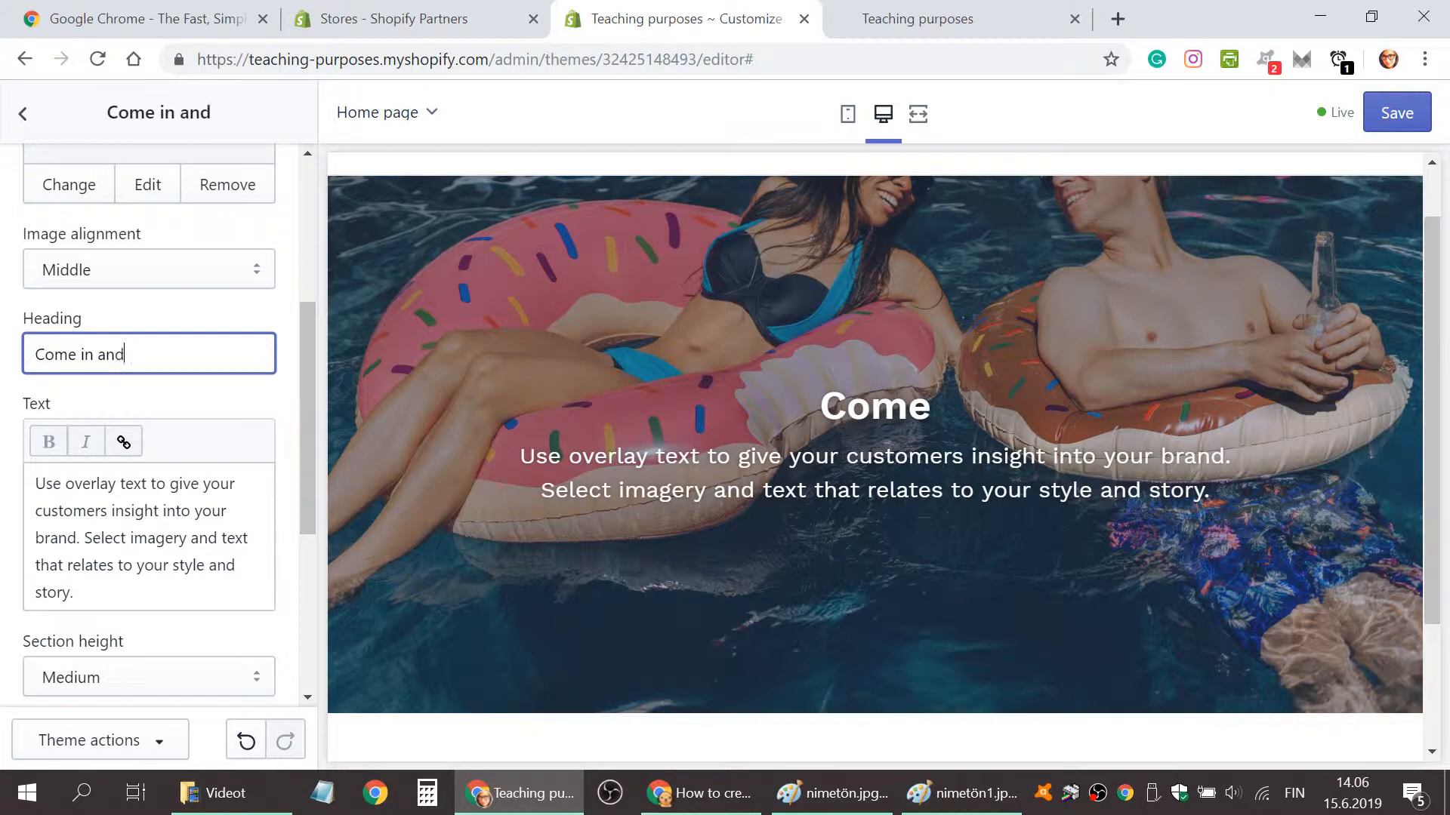
pyautogui.write(' Chill')
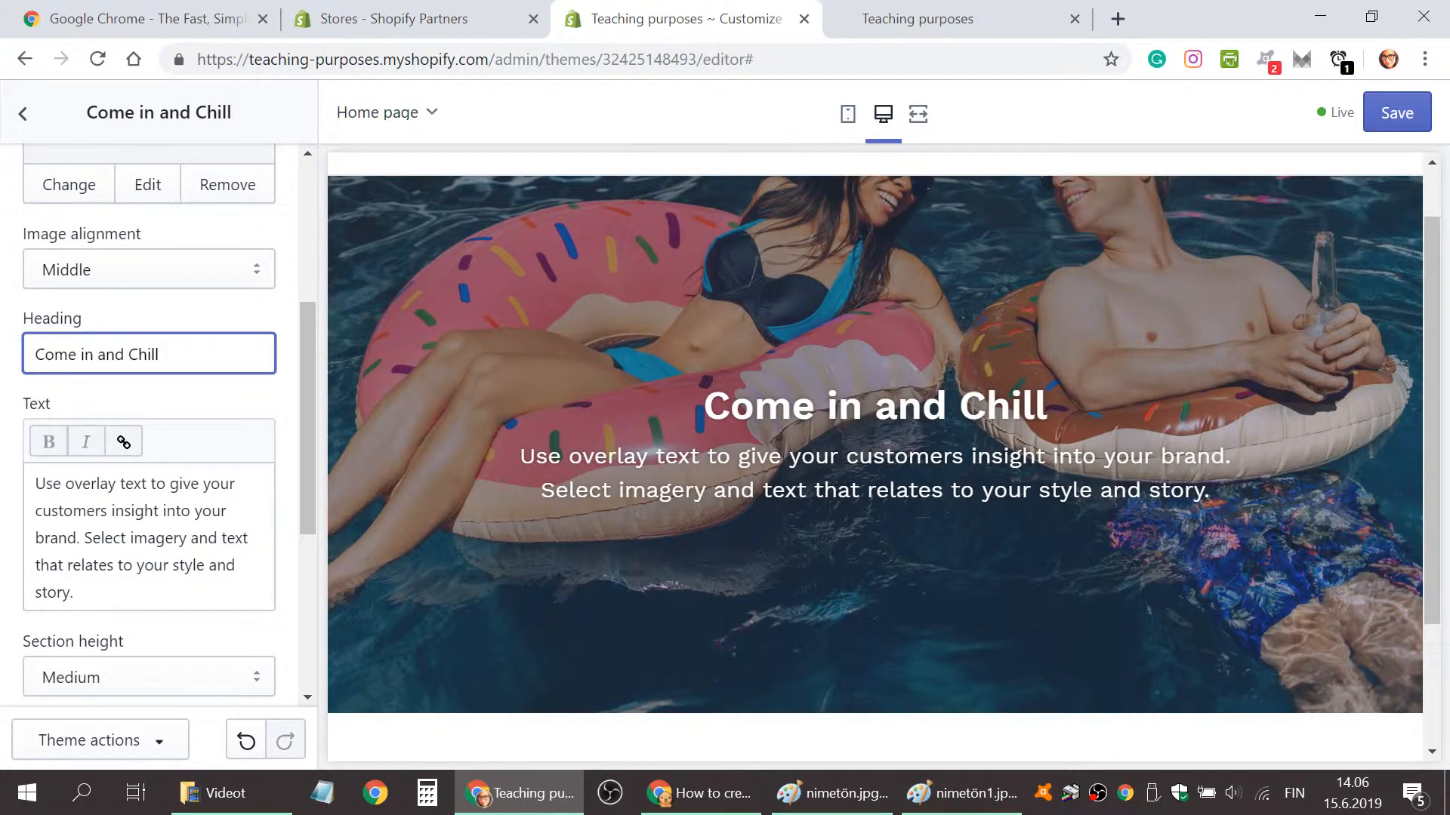
# Delete all of the placeholder body text below the heading, leaving the text empty.
pyautogui.moveTo(42, 591); pyautogui.dragTo(15, 487)
pyautogui.press('BackSpace')
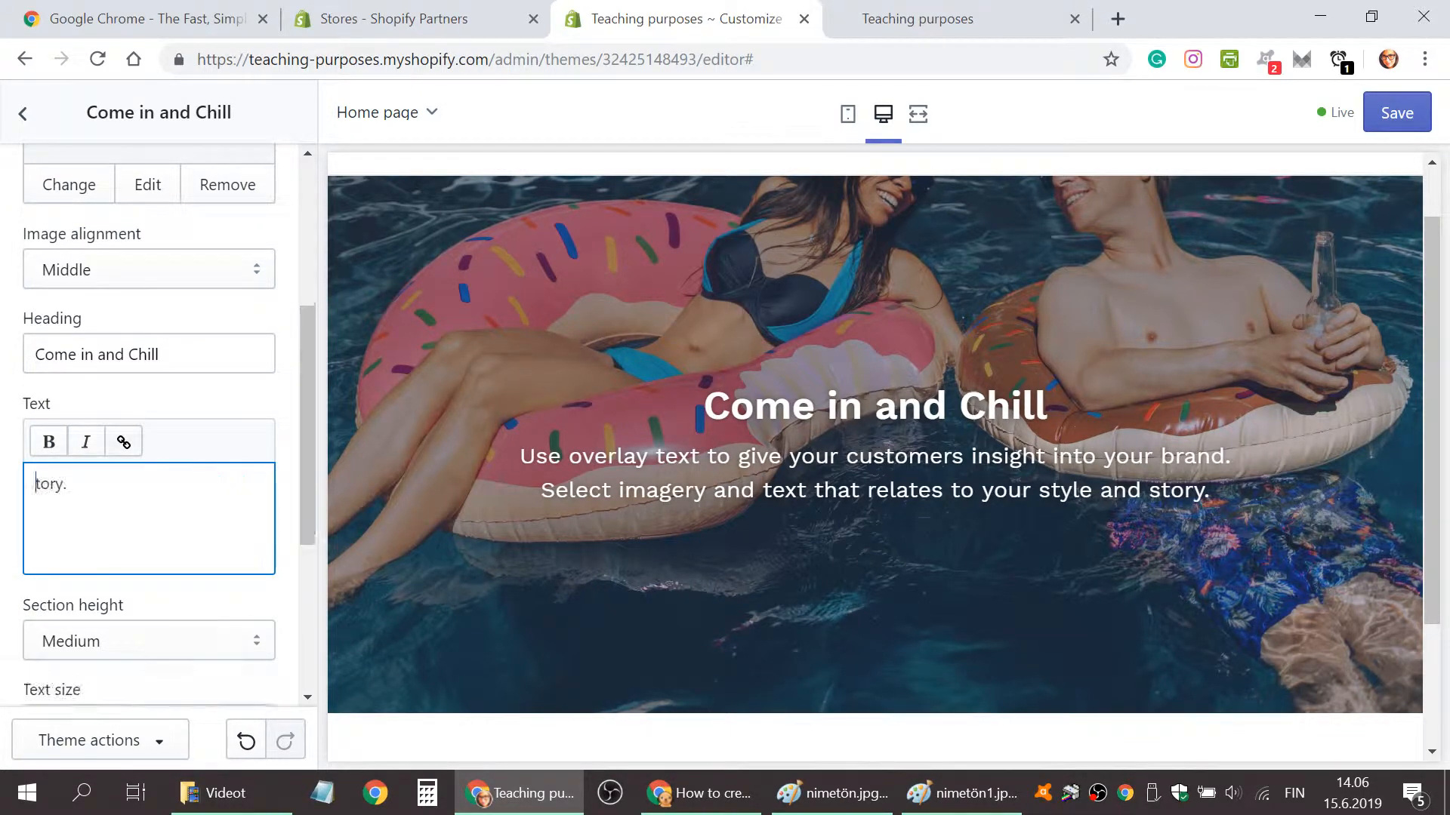
pyautogui.hotkey('ctrl', 'a')
pyautogui.press('BackSpace')
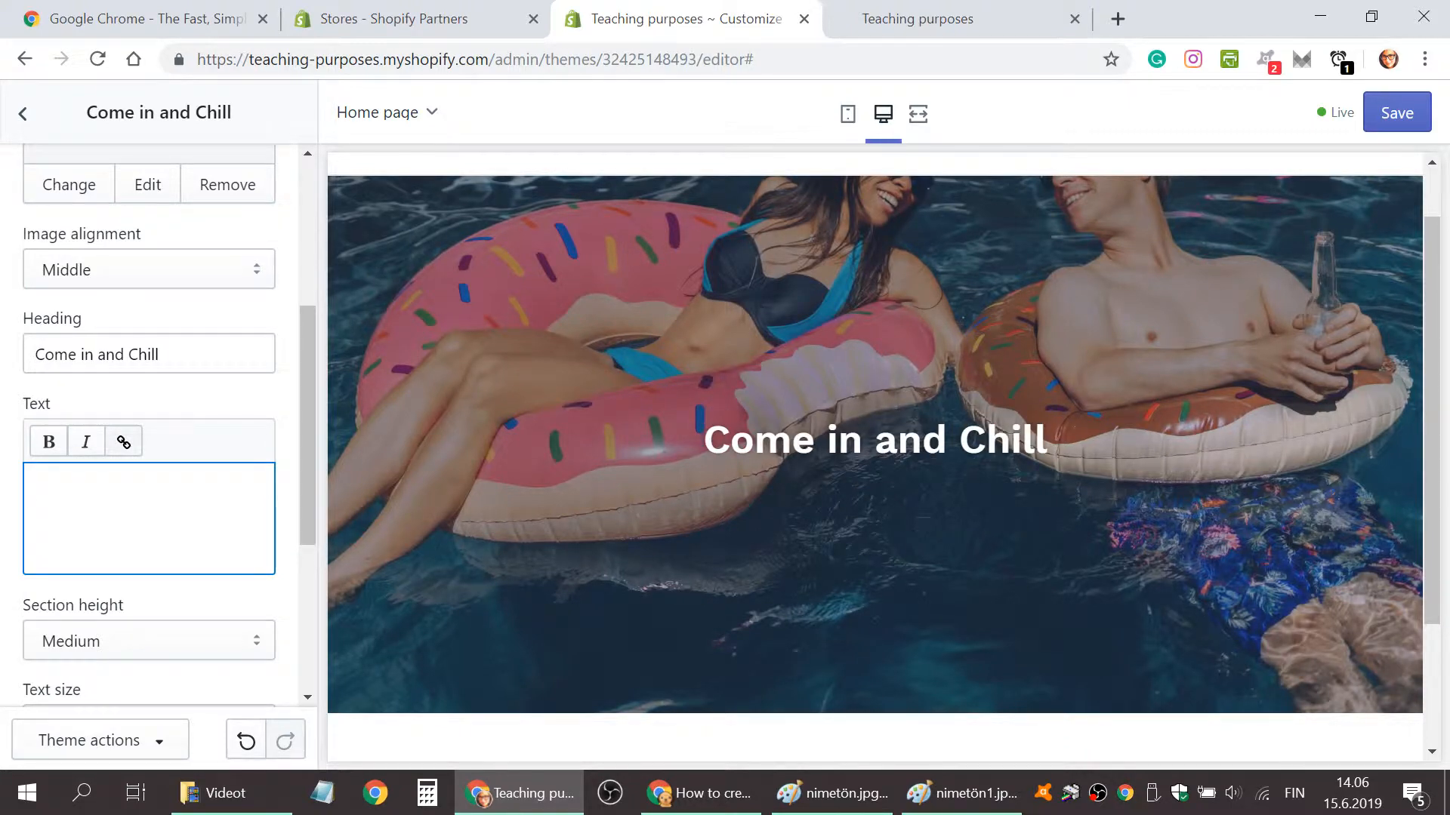
# Set the section height to Extra Small and look over the text size and button options.
pyautogui.scroll(-1, 169, 551)
pyautogui.click(174, 535)
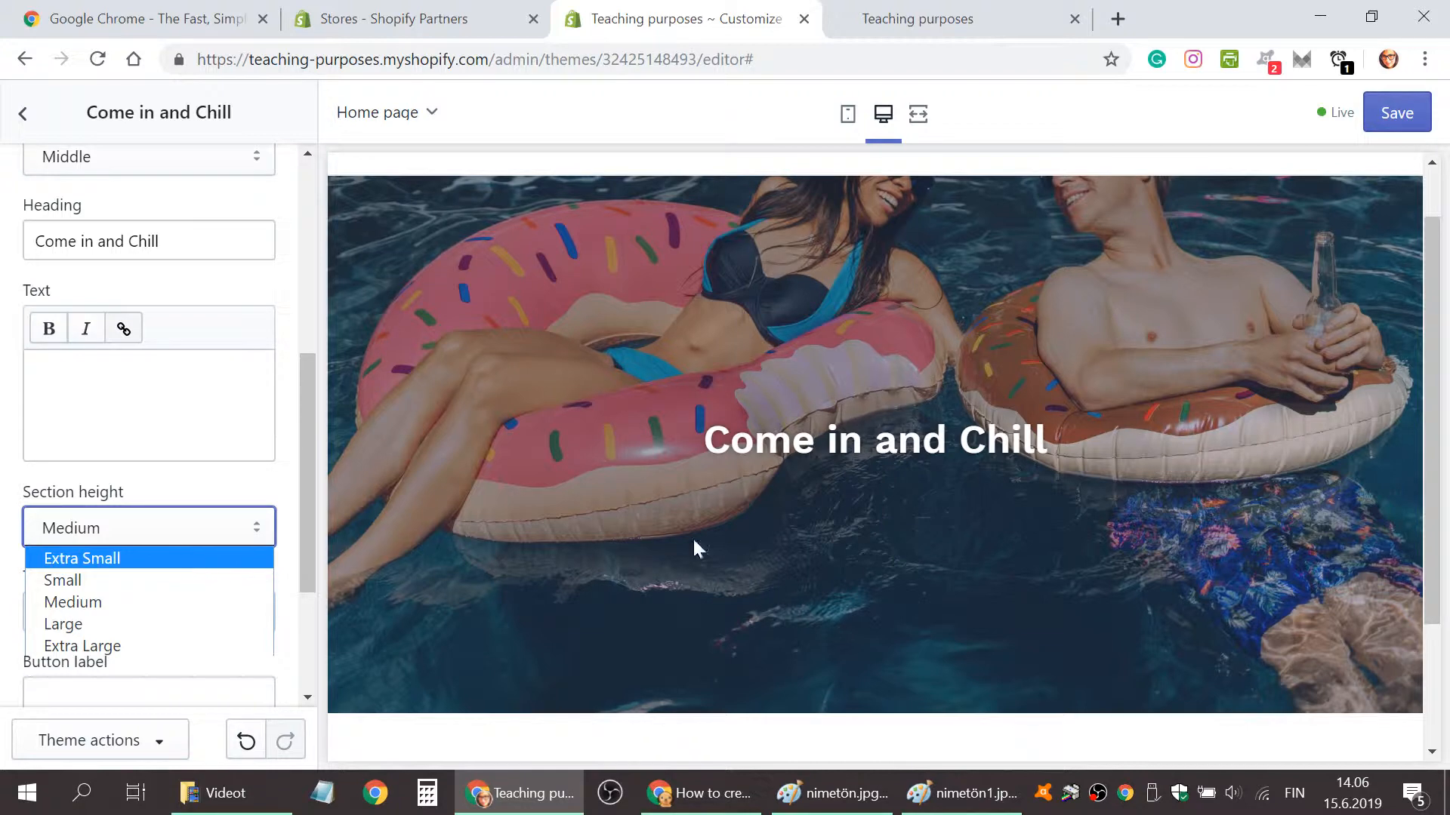
pyautogui.click(206, 563)
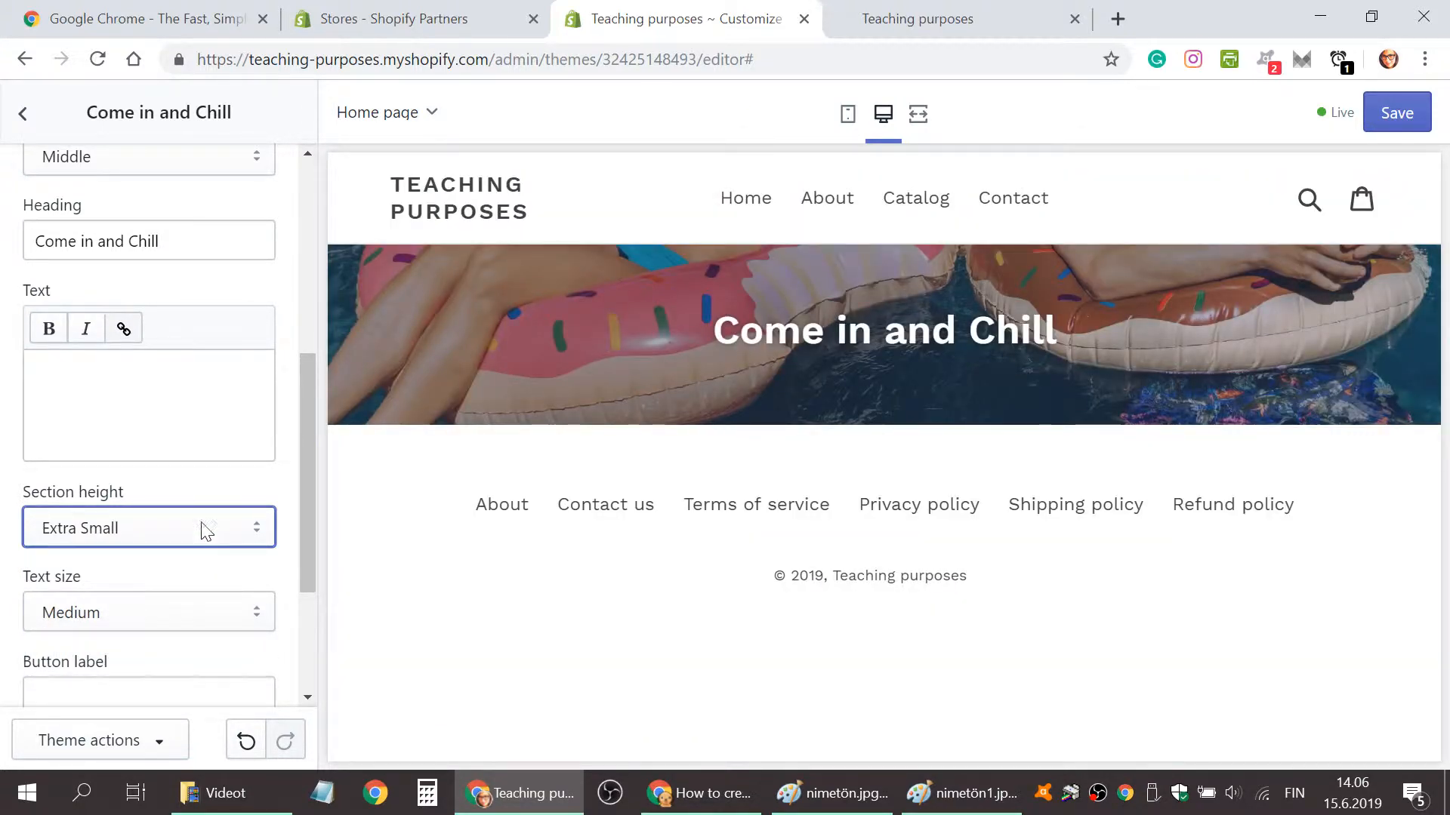
pyautogui.click(160, 613)
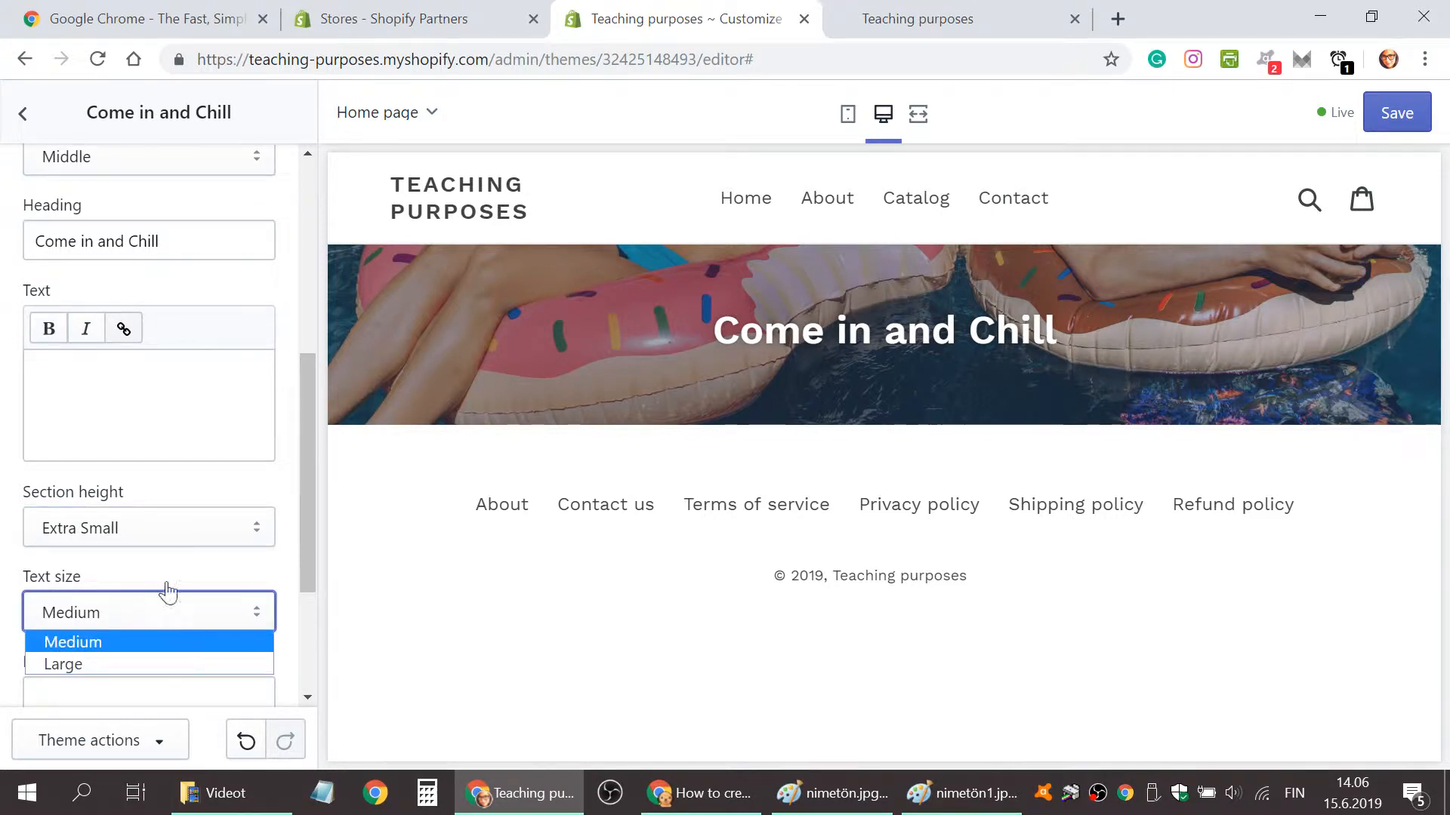
pyautogui.scroll(-1, 184, 554)
pyautogui.scroll(-2, 189, 518)
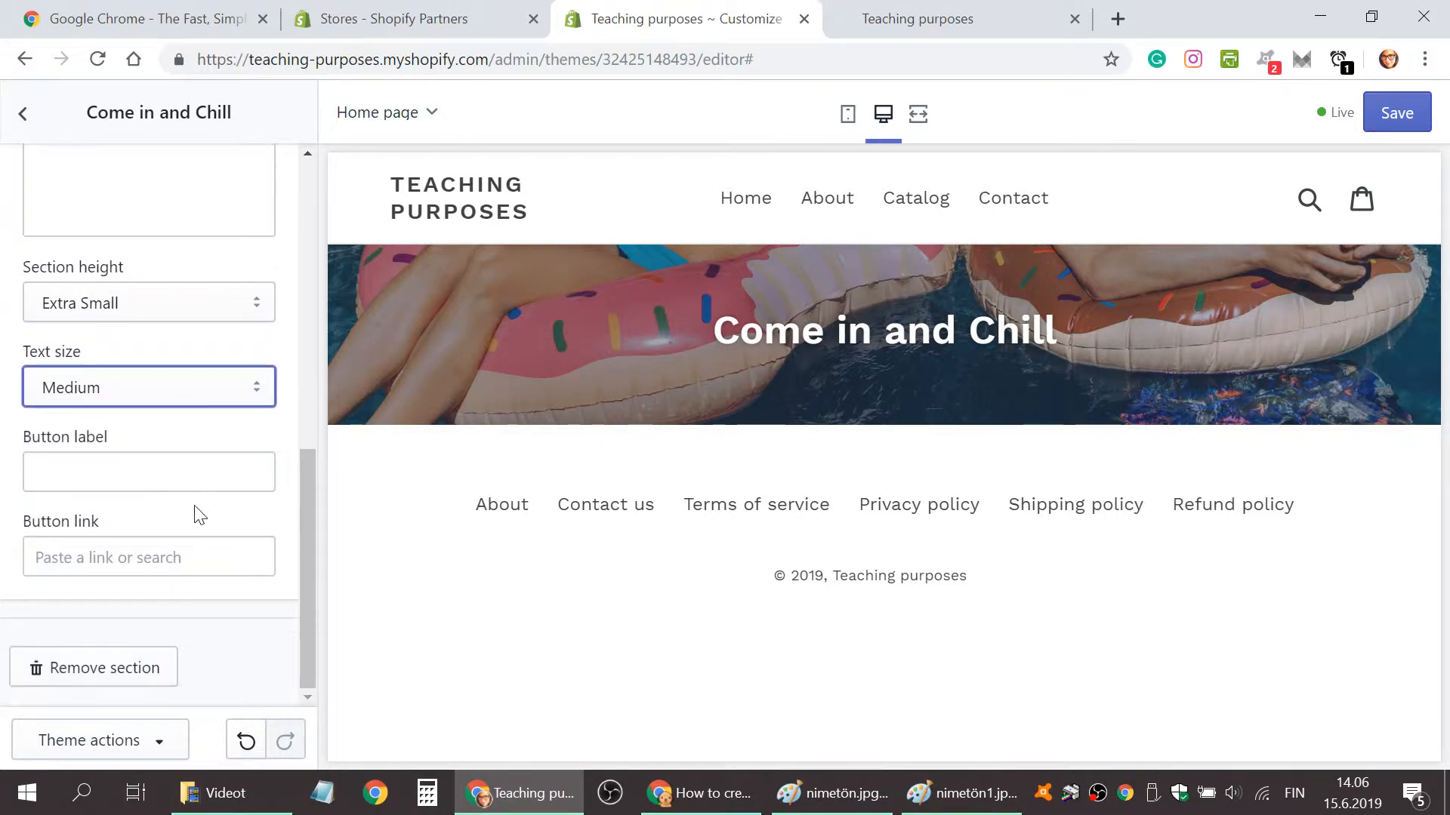
pyautogui.scroll(3, 194, 510)
pyautogui.scroll(1, 192, 476)
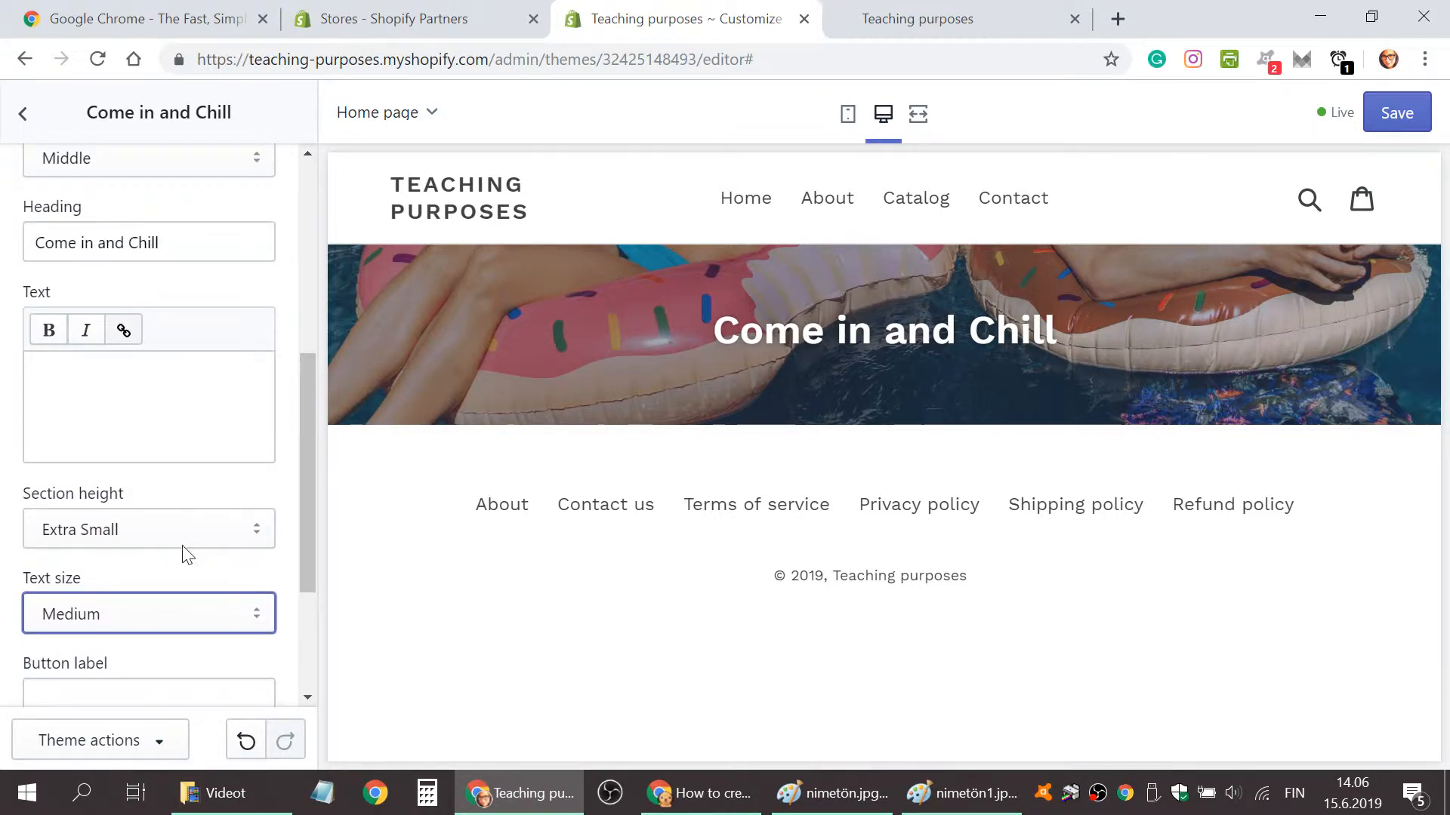
# Try the section heights Small, Medium and Extra Large in the preview, and return the height to Extra Small.
pyautogui.click(188, 529)
pyautogui.click(178, 579)
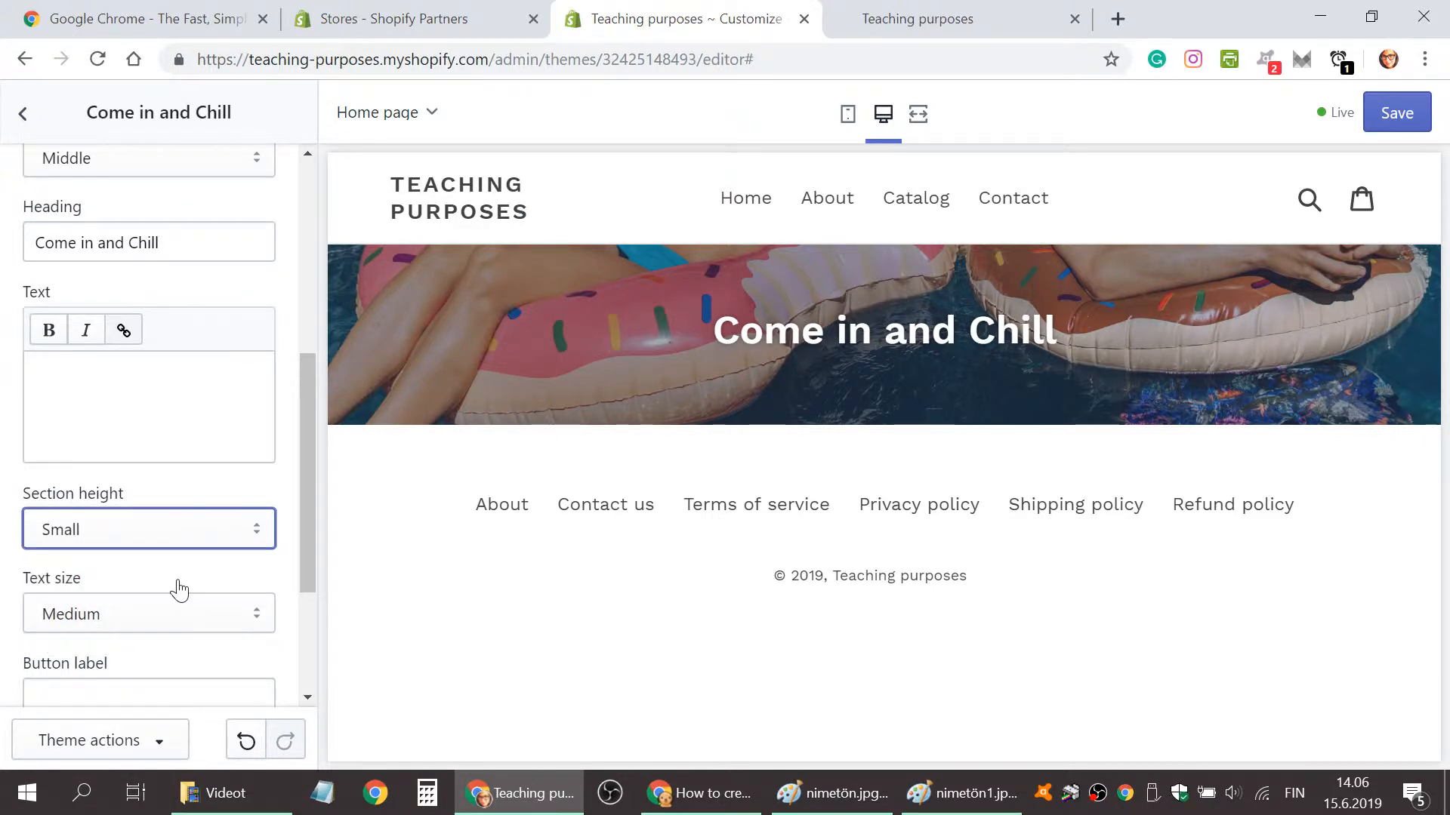
pyautogui.click(167, 539)
pyautogui.click(161, 603)
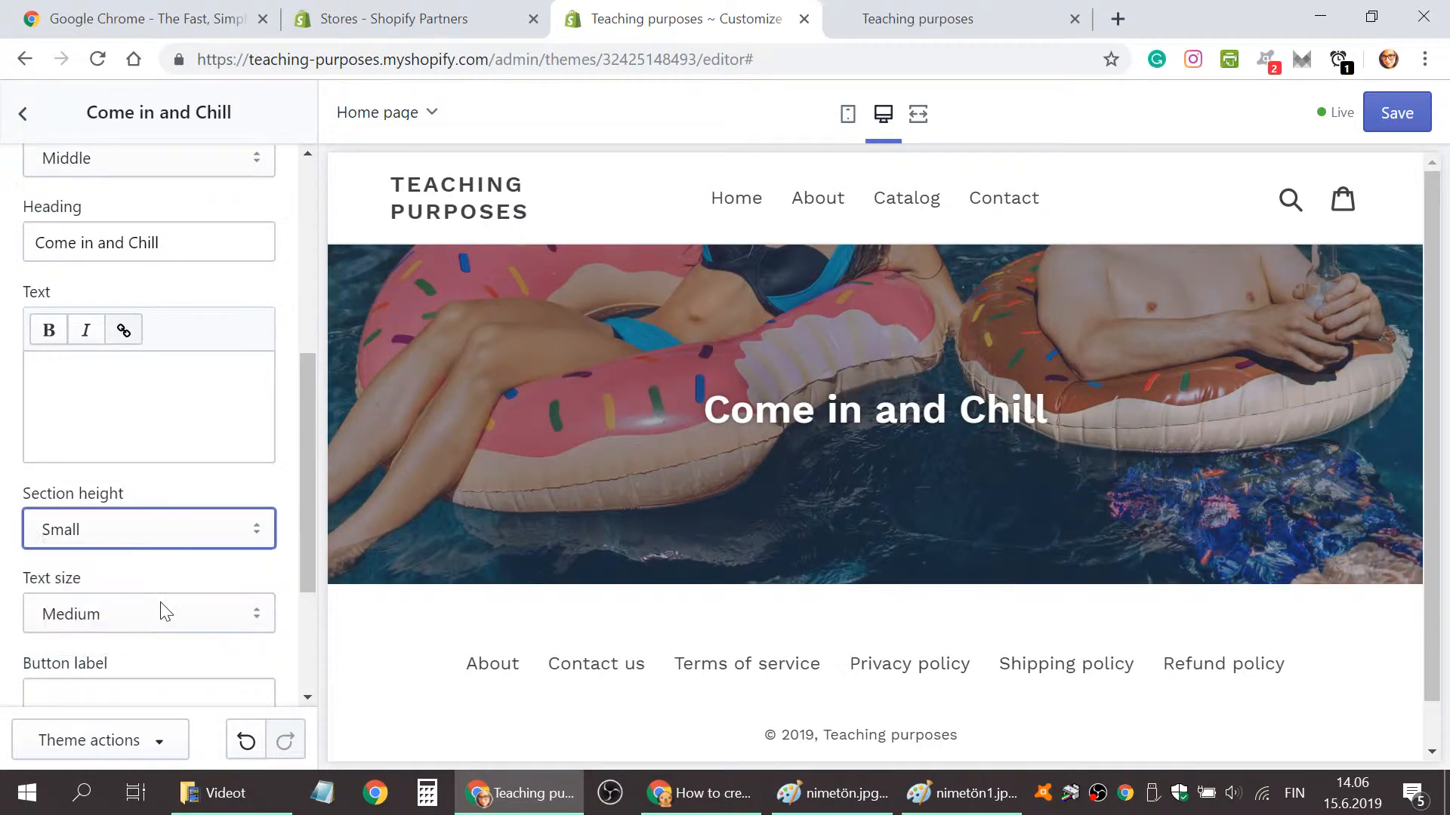
pyautogui.click(173, 537)
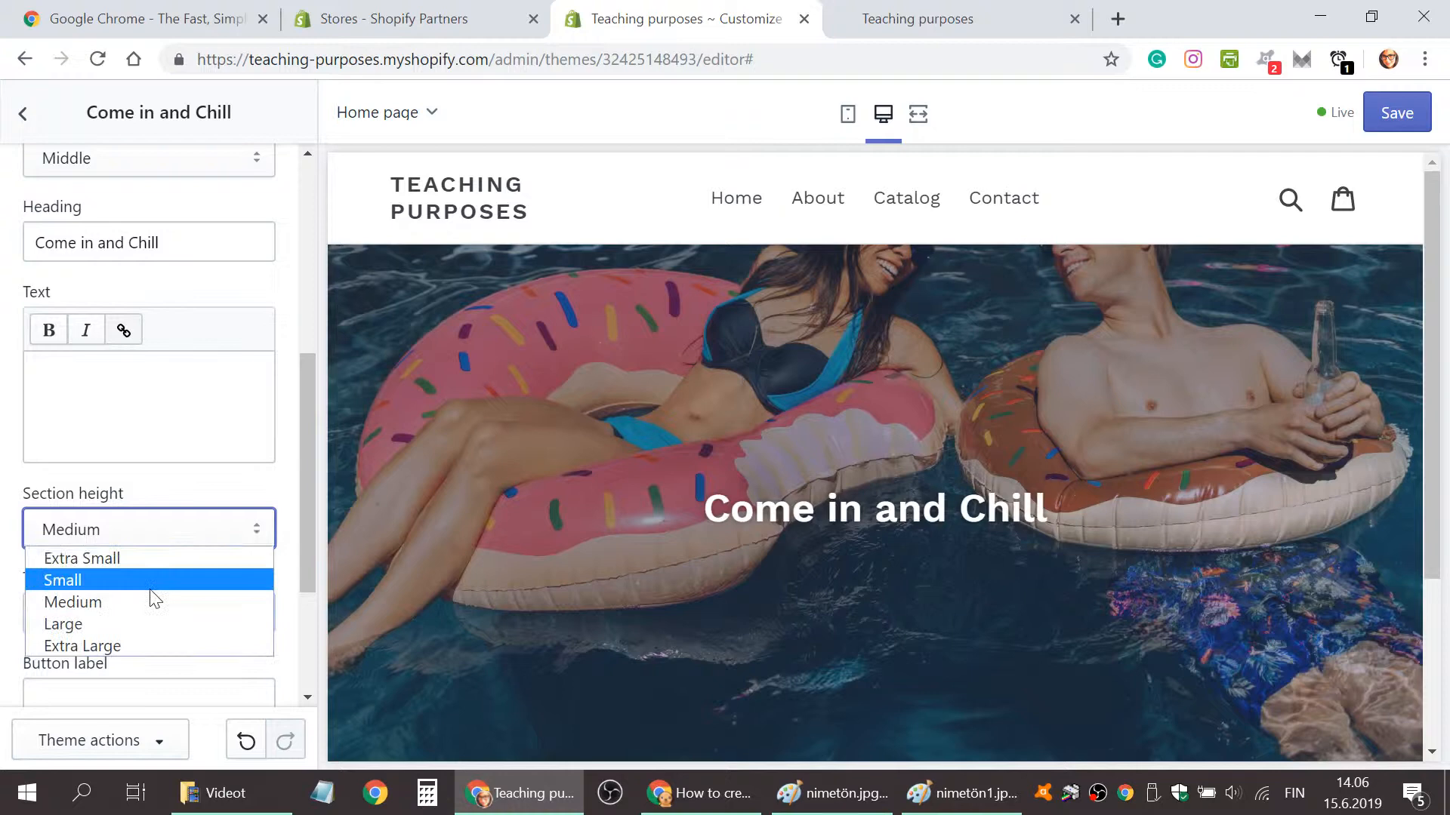
pyautogui.click(134, 644)
pyautogui.scroll(-8, 959, 434)
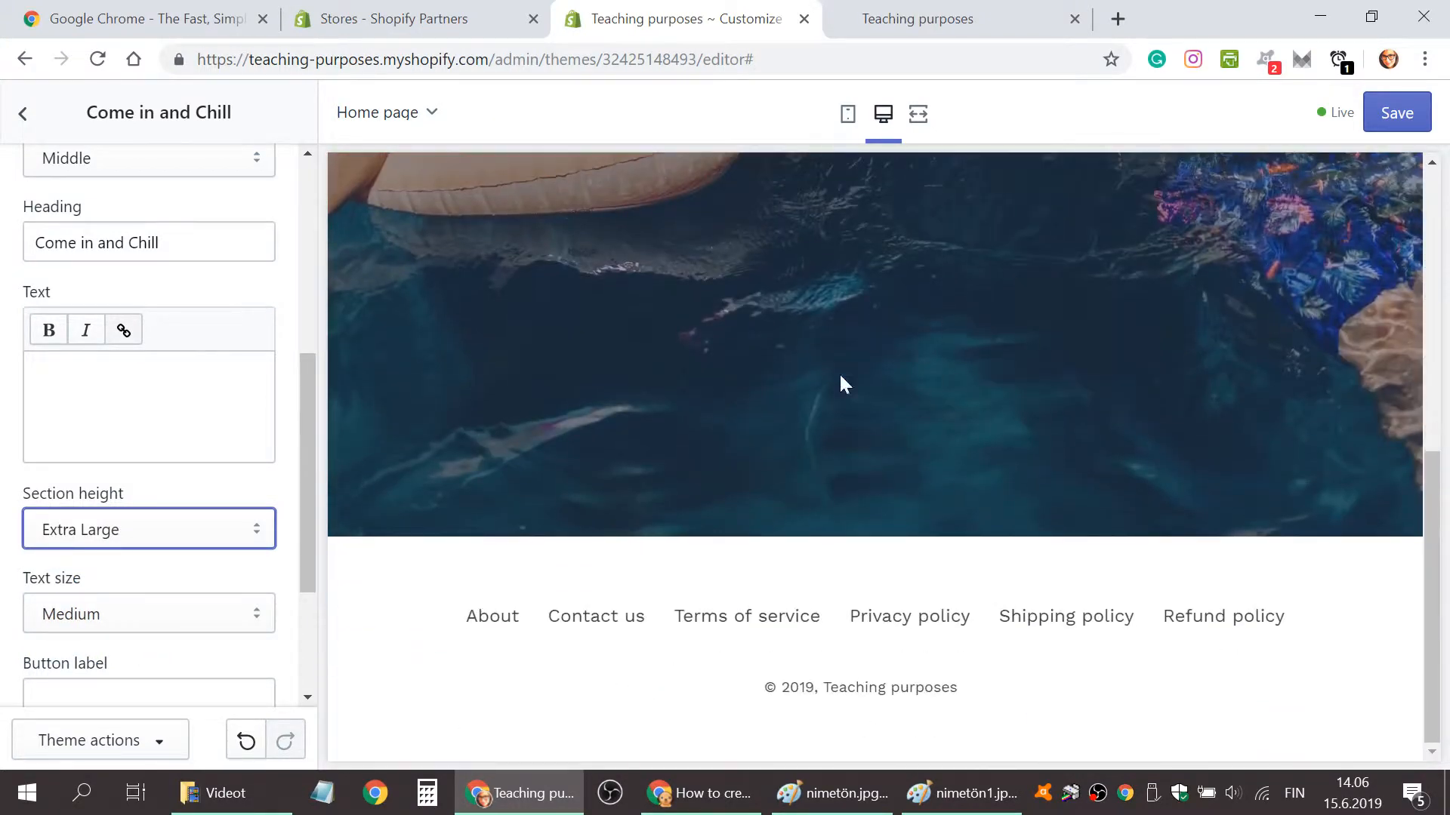
pyautogui.click(120, 534)
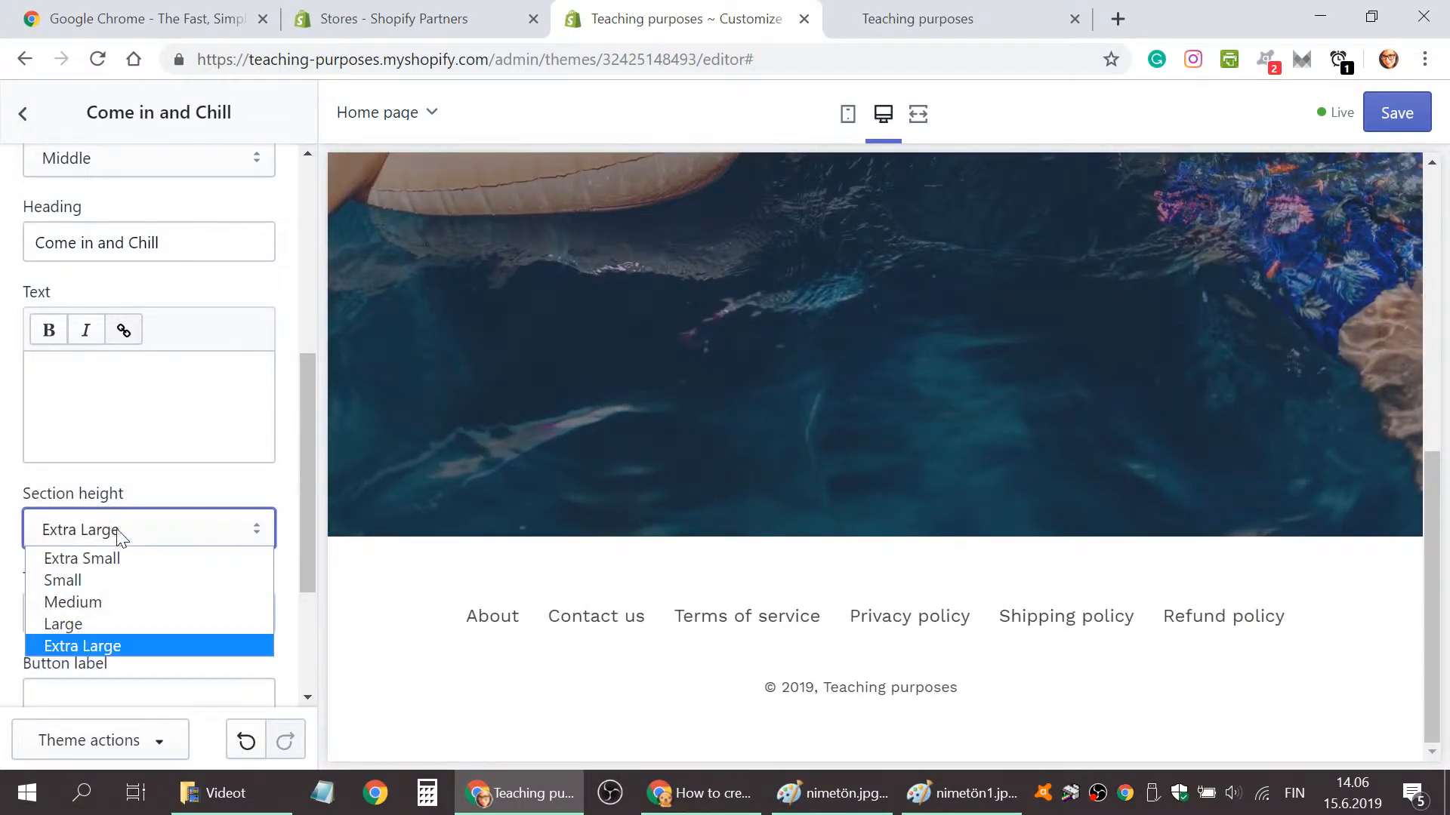
pyautogui.click(119, 578)
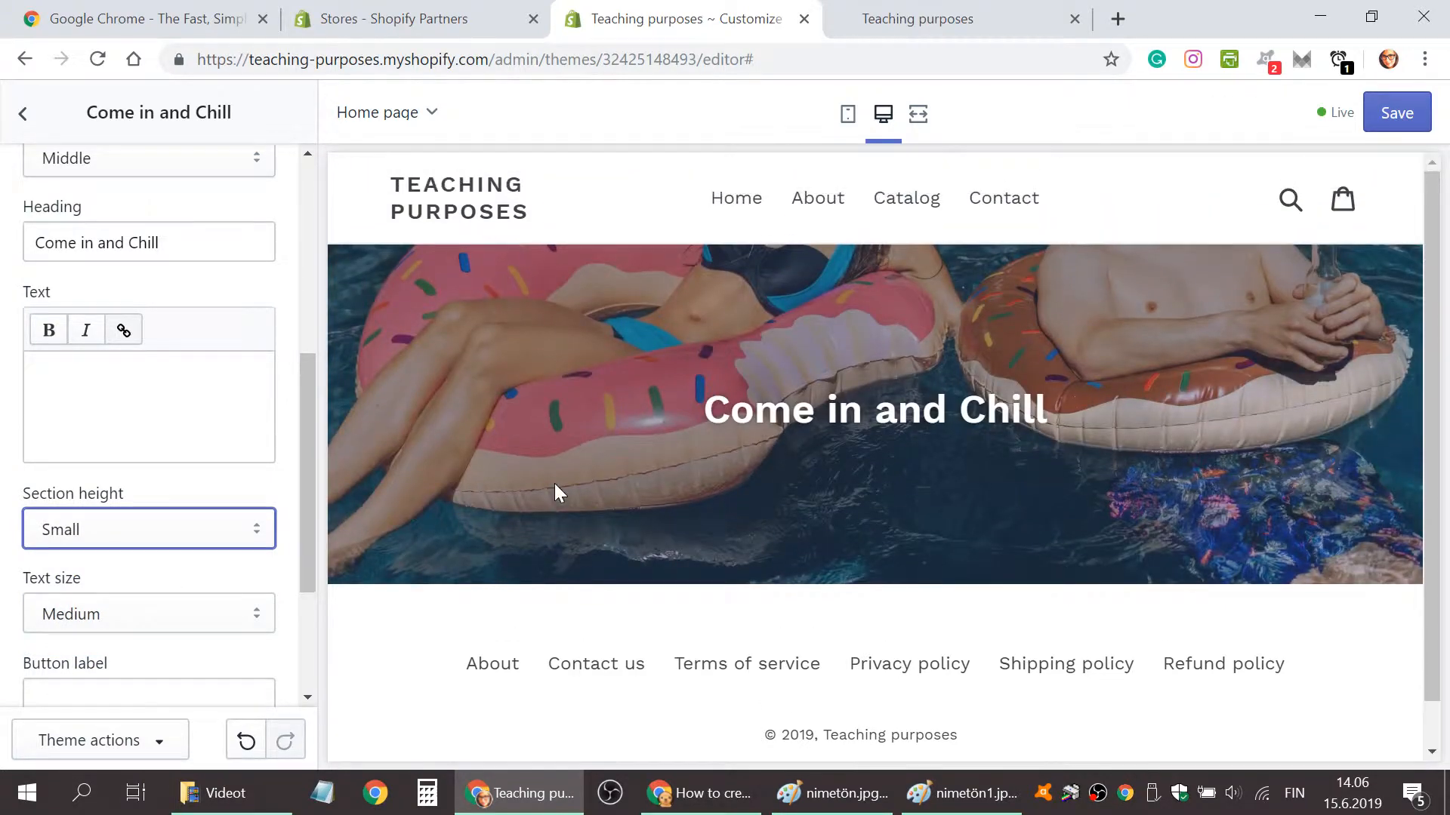
pyautogui.click(151, 526)
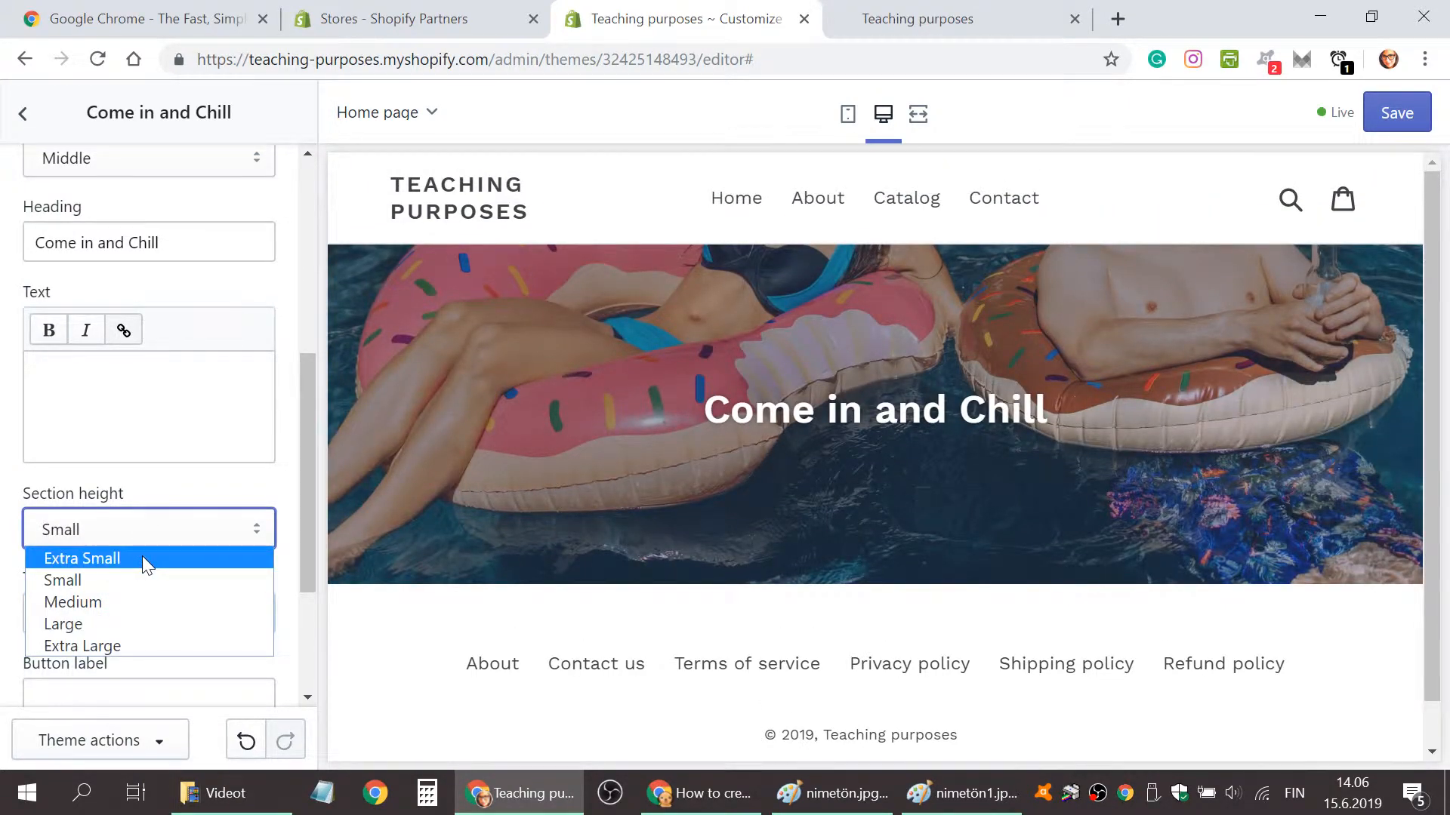
pyautogui.click(142, 556)
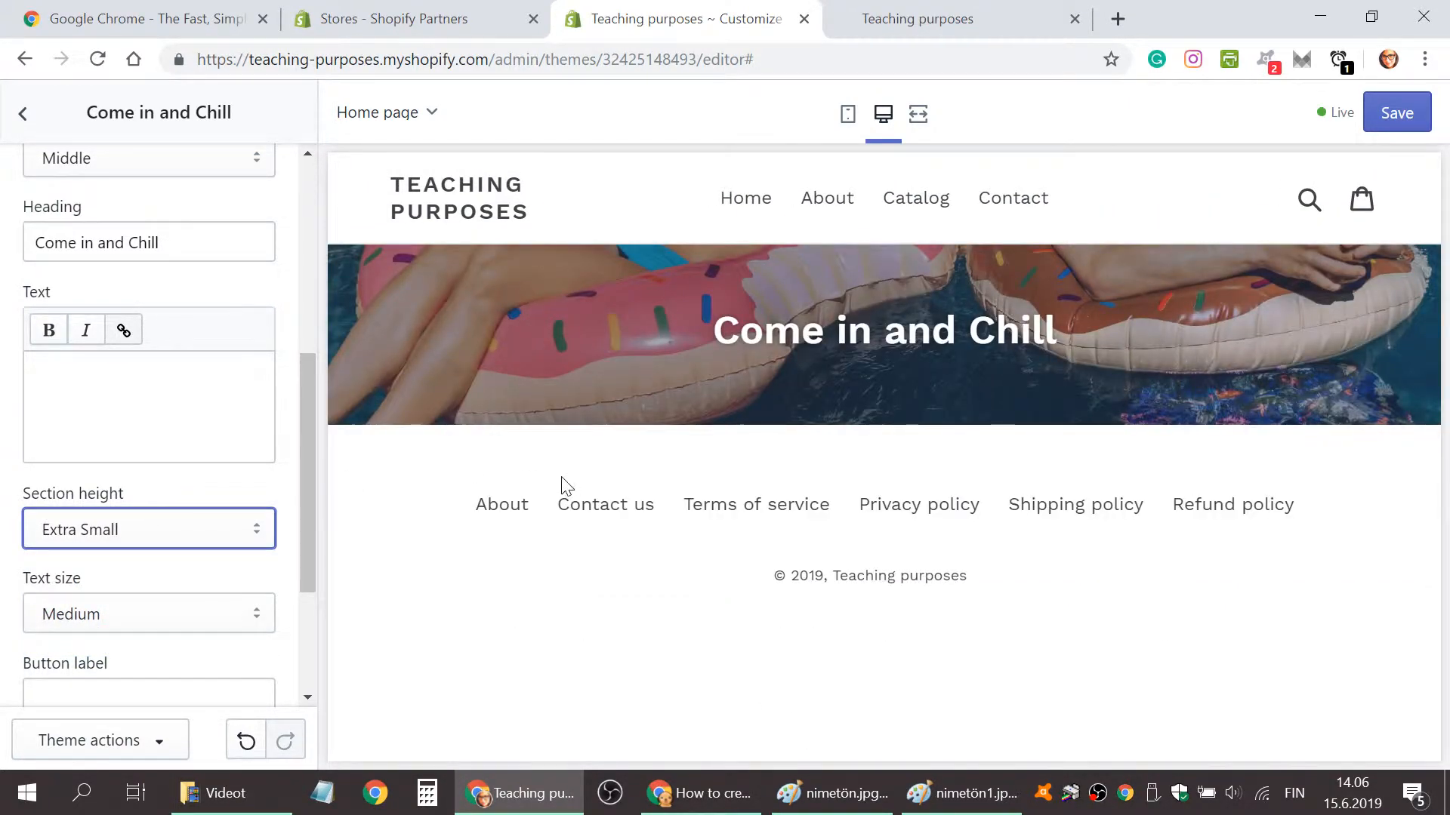
# Set the overlay image's alt text to "Couple in the swimming pool" and save the image details.
pyautogui.scroll(-3, 114, 583)
pyautogui.scroll(3, 151, 423)
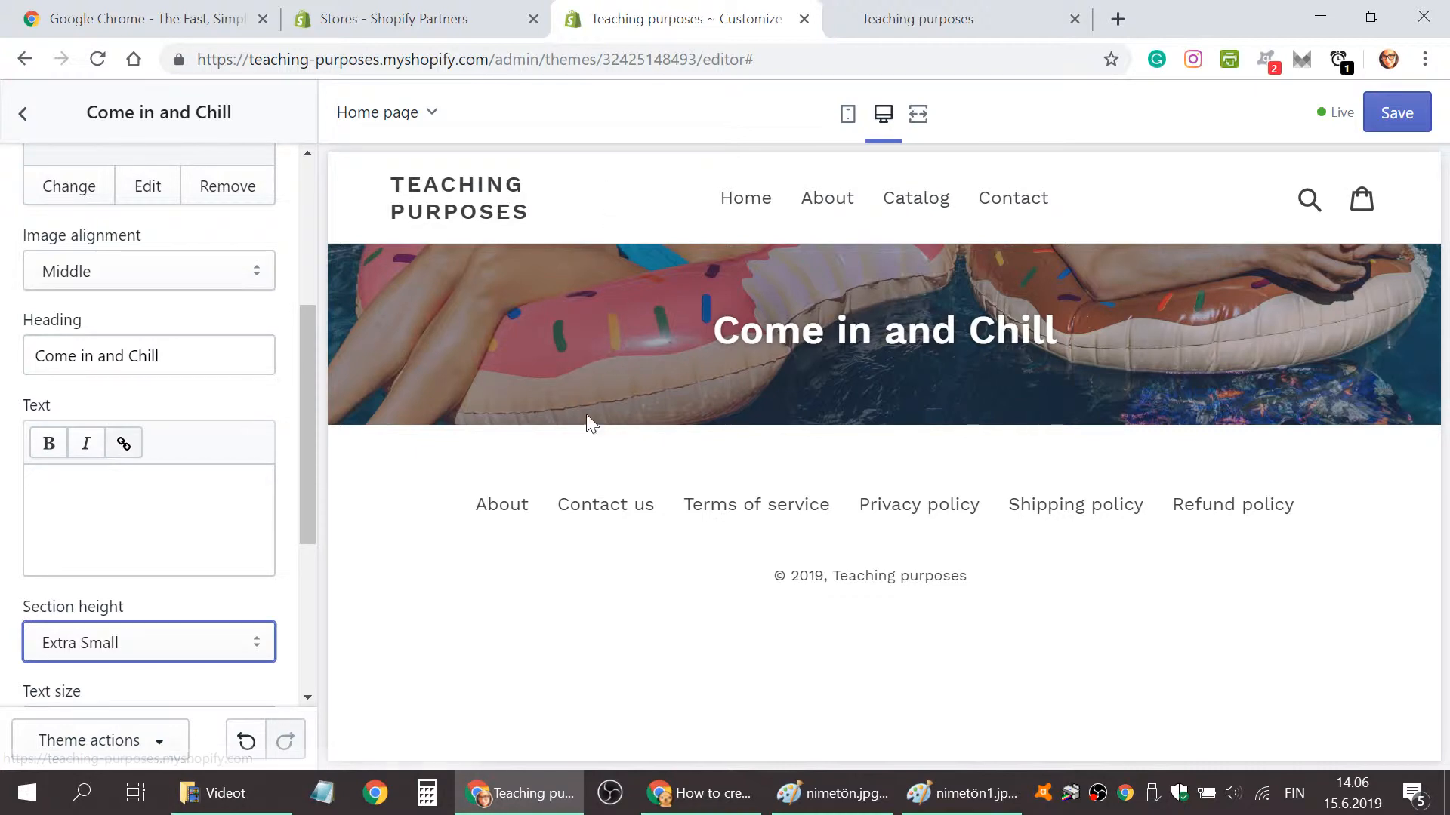
pyautogui.scroll(1, 130, 382)
pyautogui.scroll(2, 129, 382)
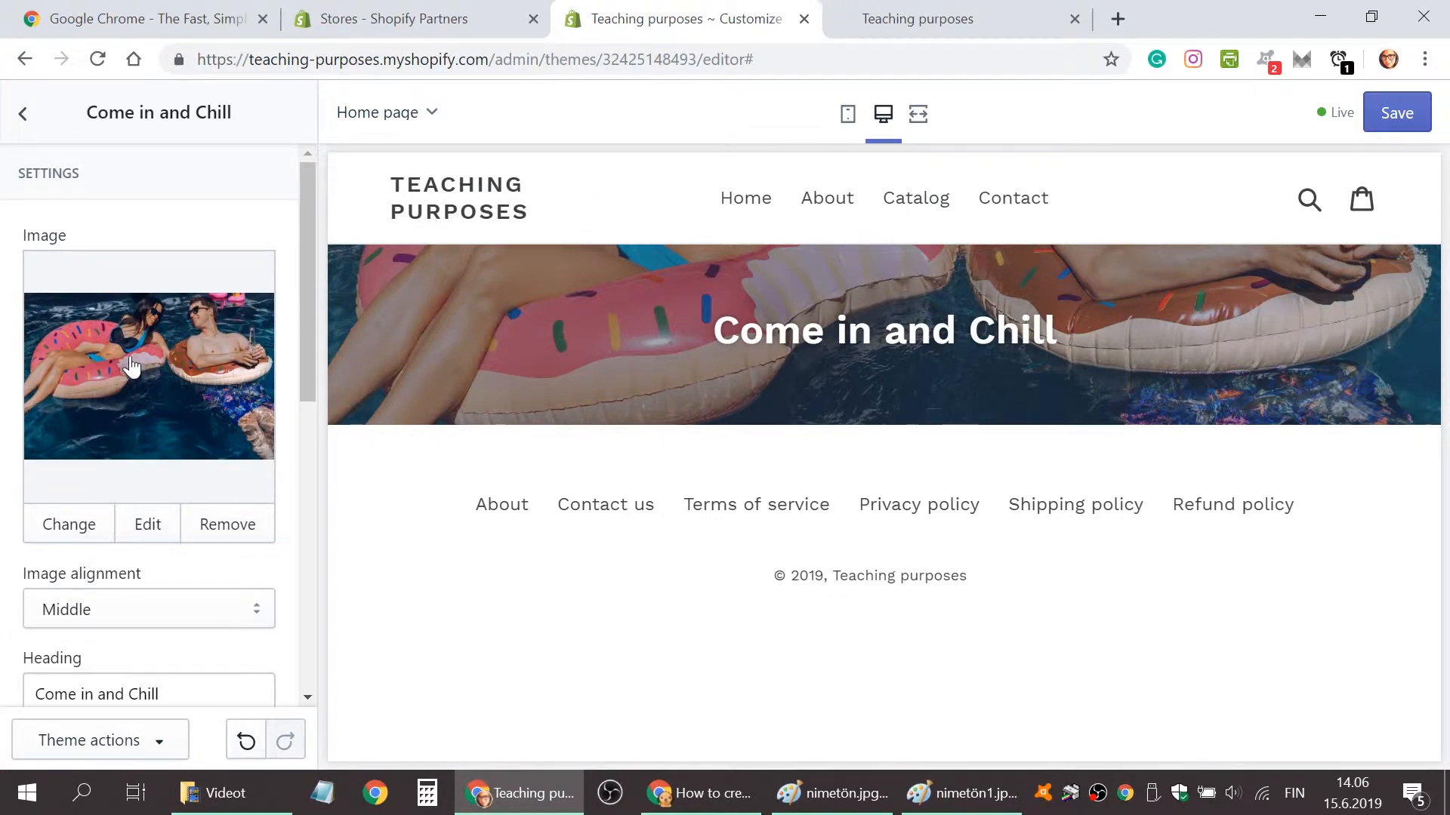
pyautogui.click(156, 532)
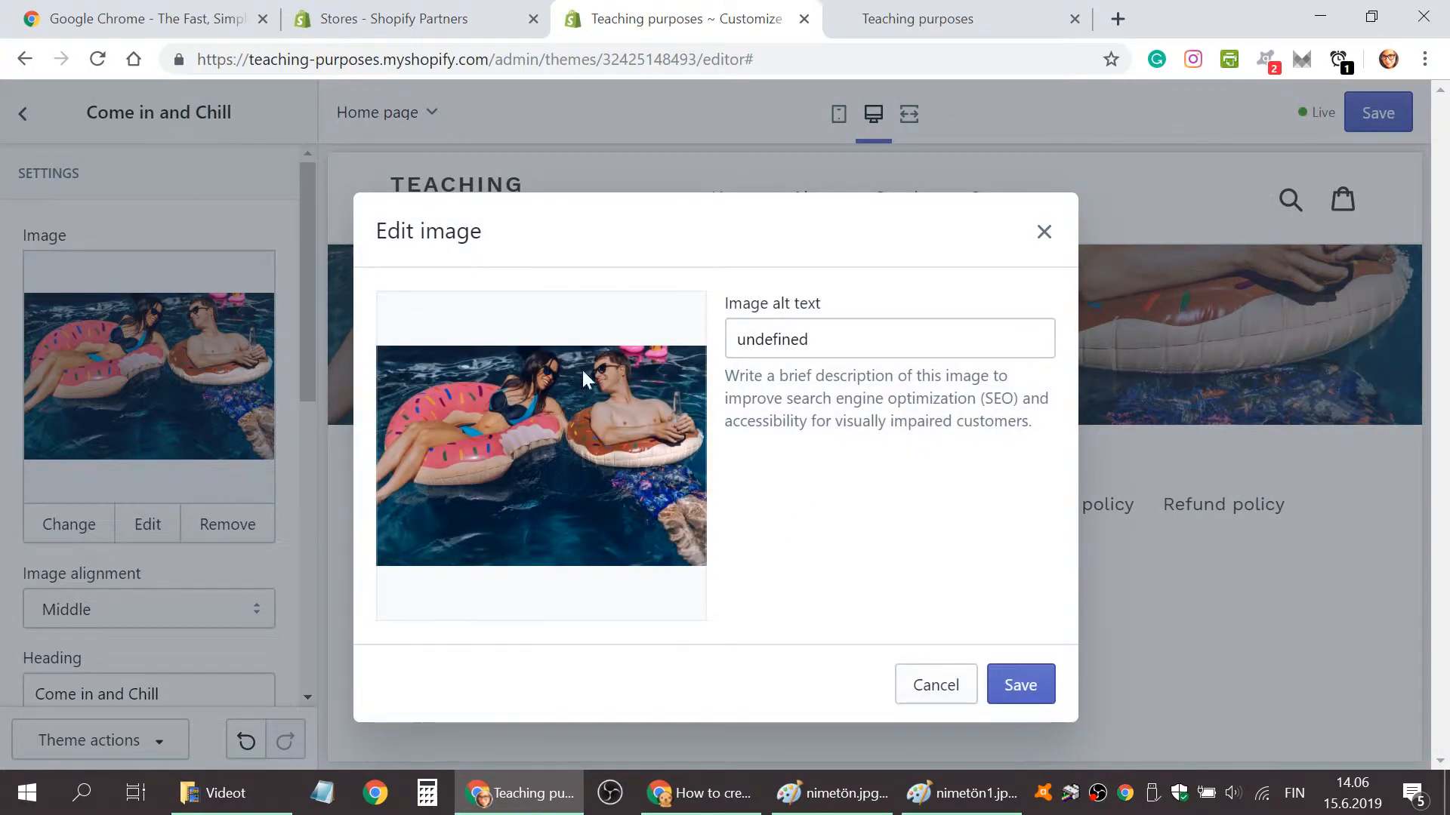
pyautogui.doubleClick(778, 339)
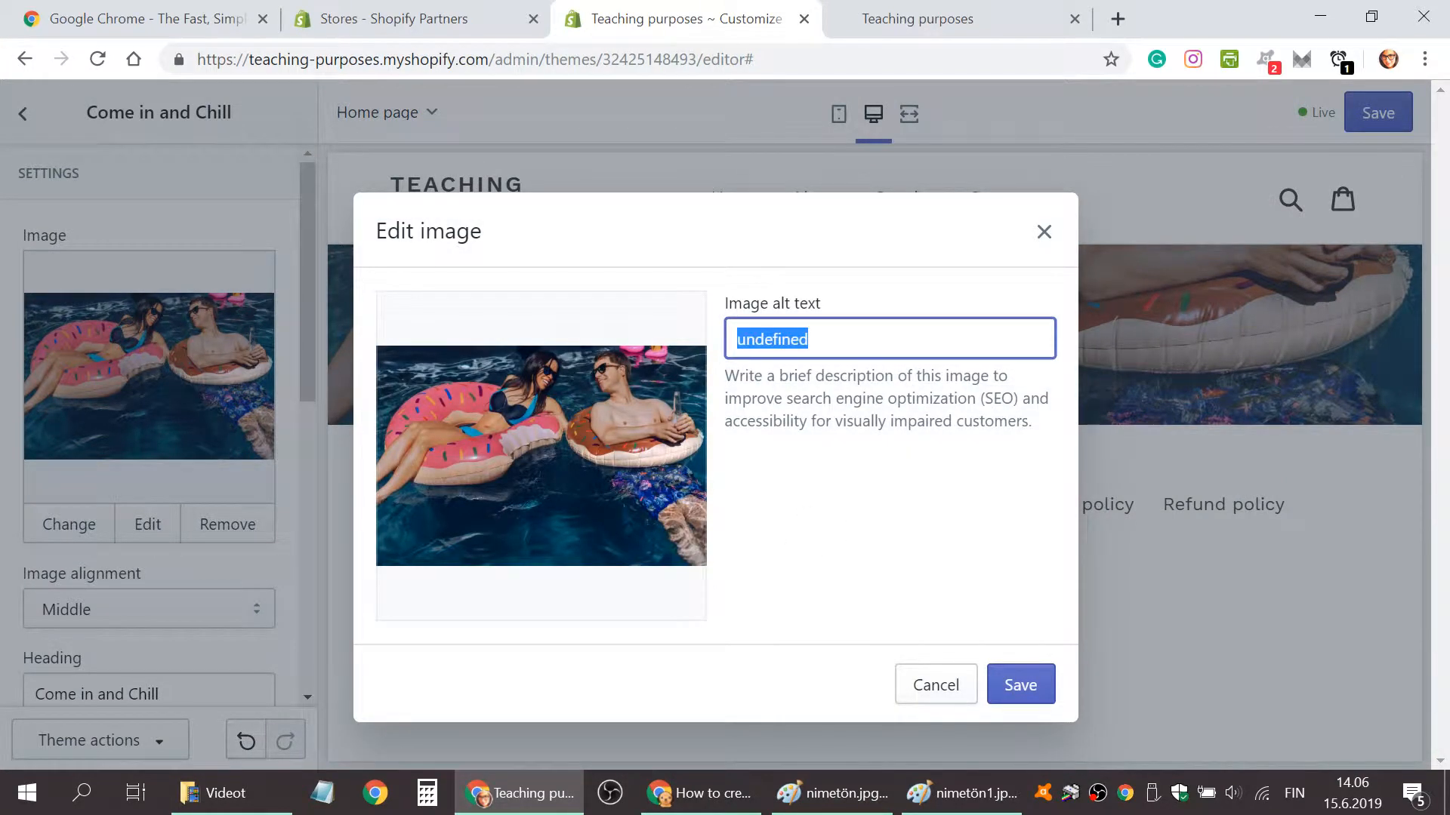
pyautogui.press('BackSpace')
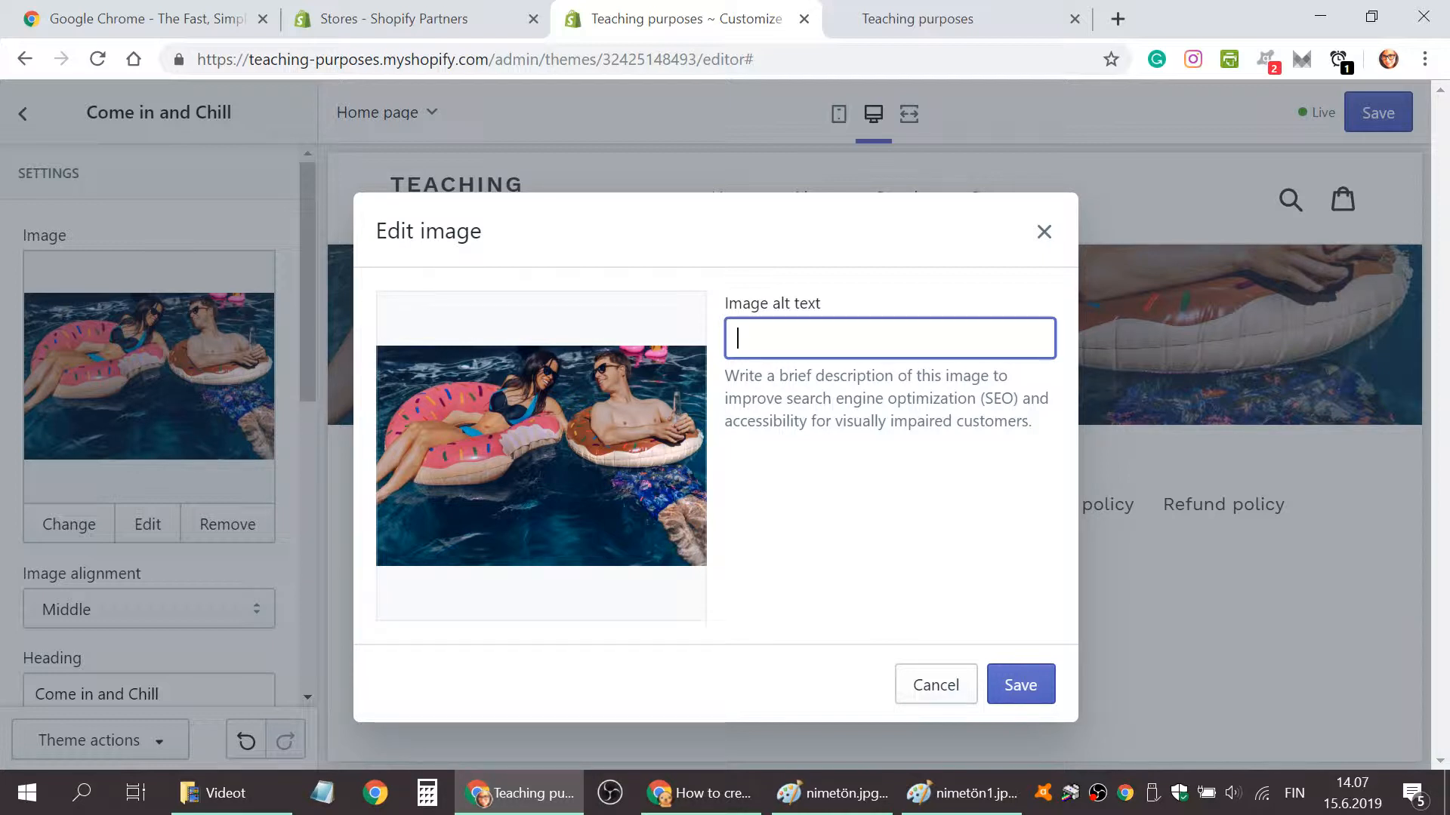
pyautogui.write('Coup')
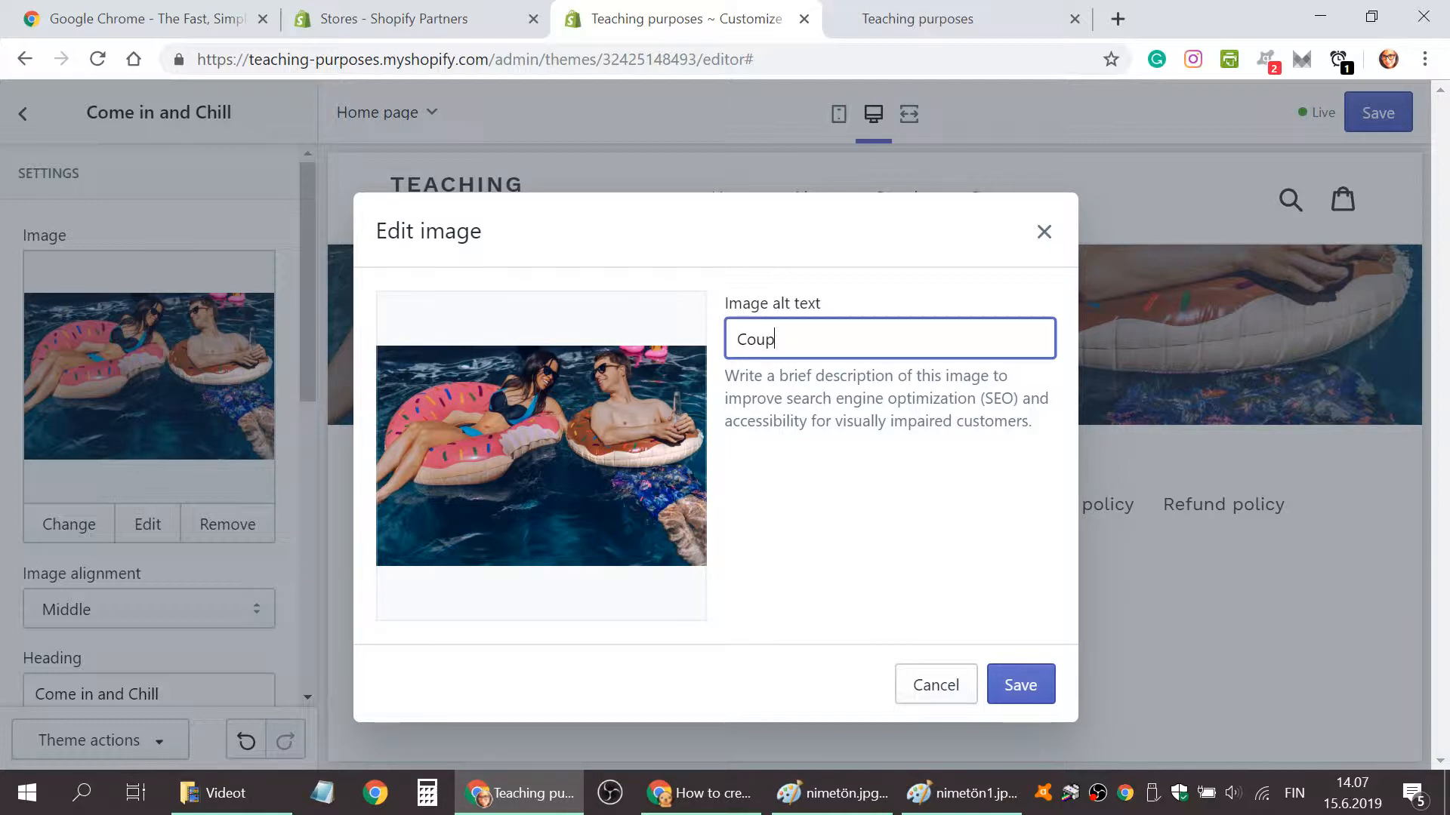
pyautogui.write('le in the')
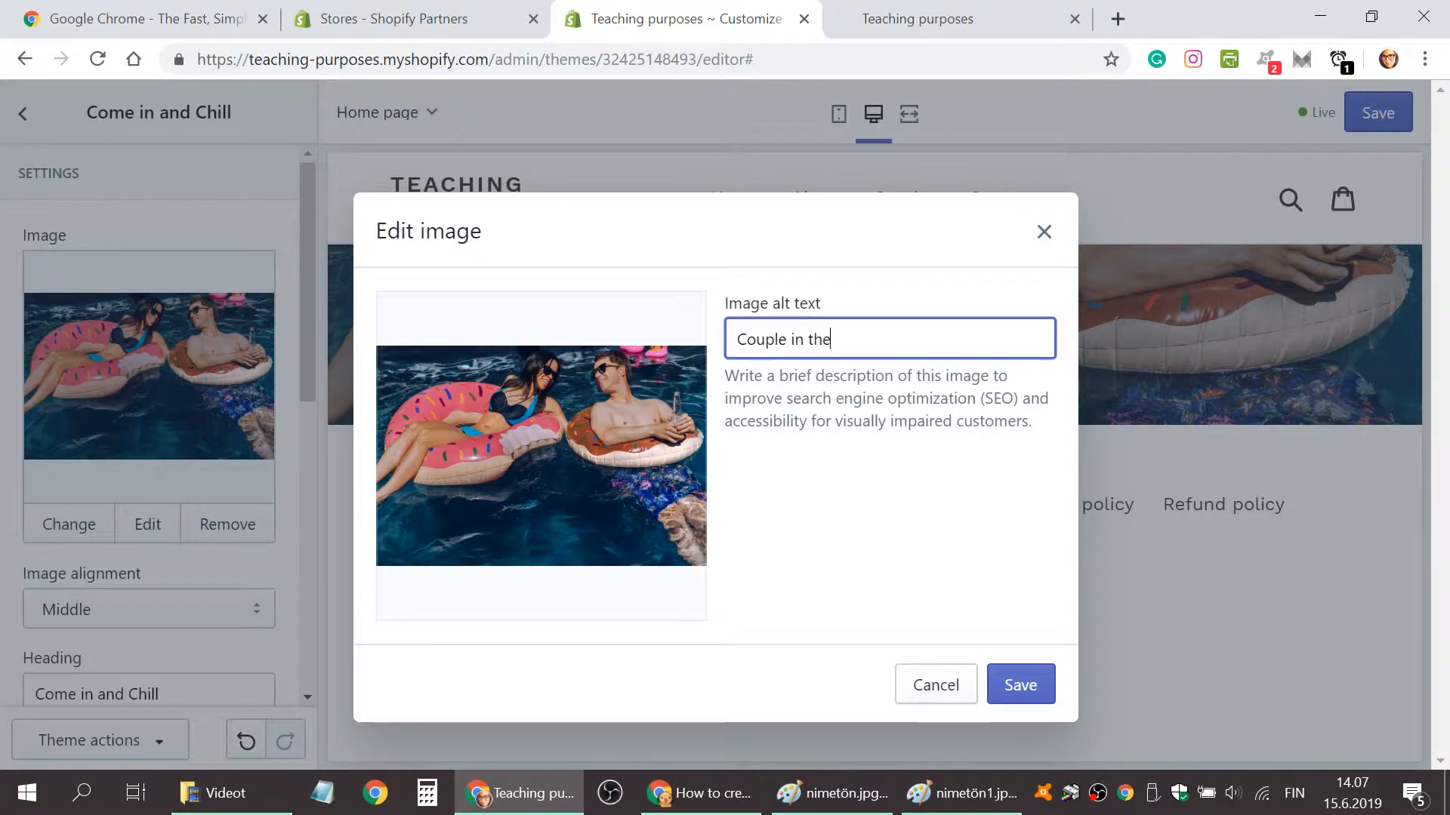
pyautogui.write(' swimming pool')
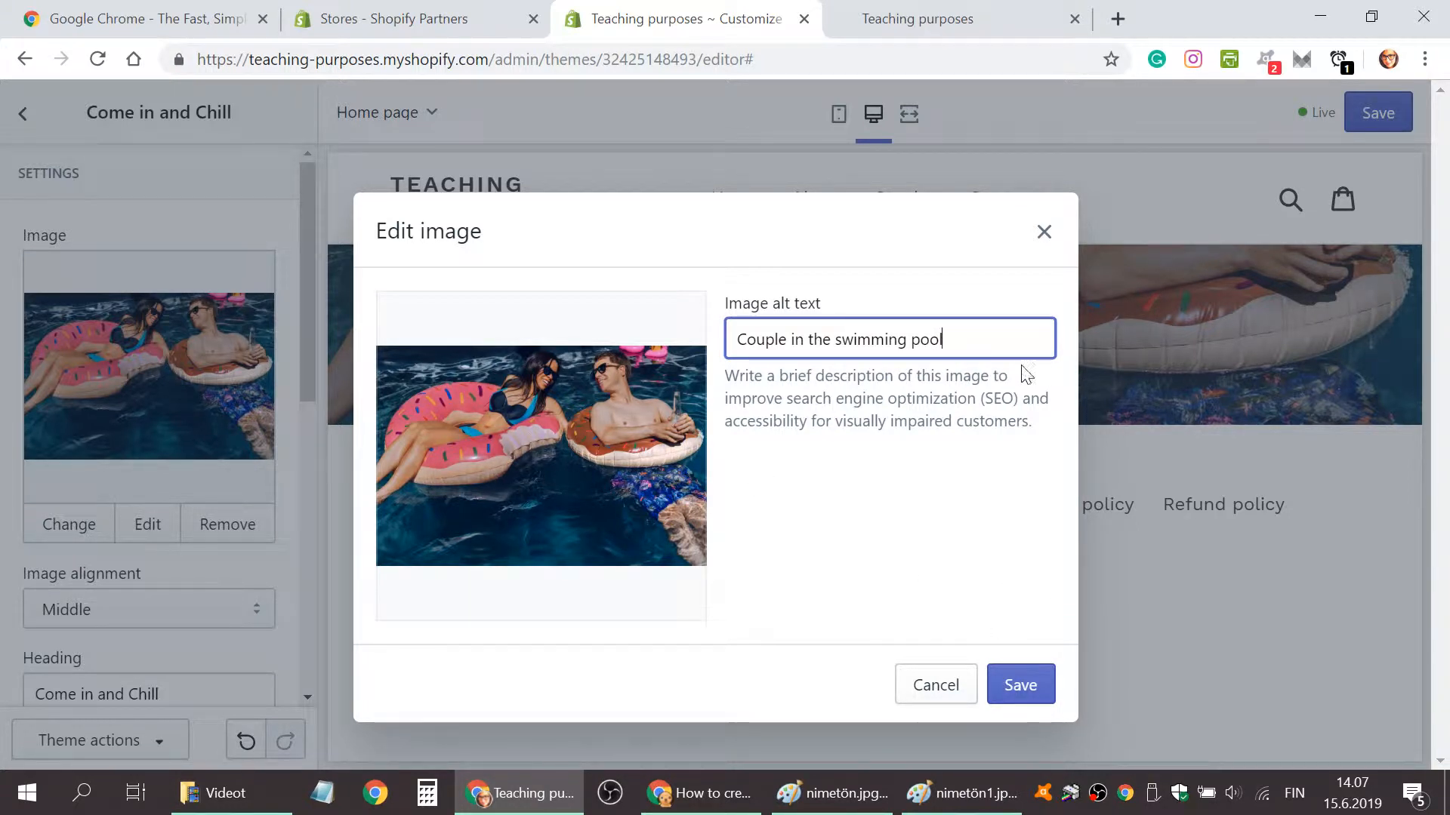
pyautogui.click(1019, 683)
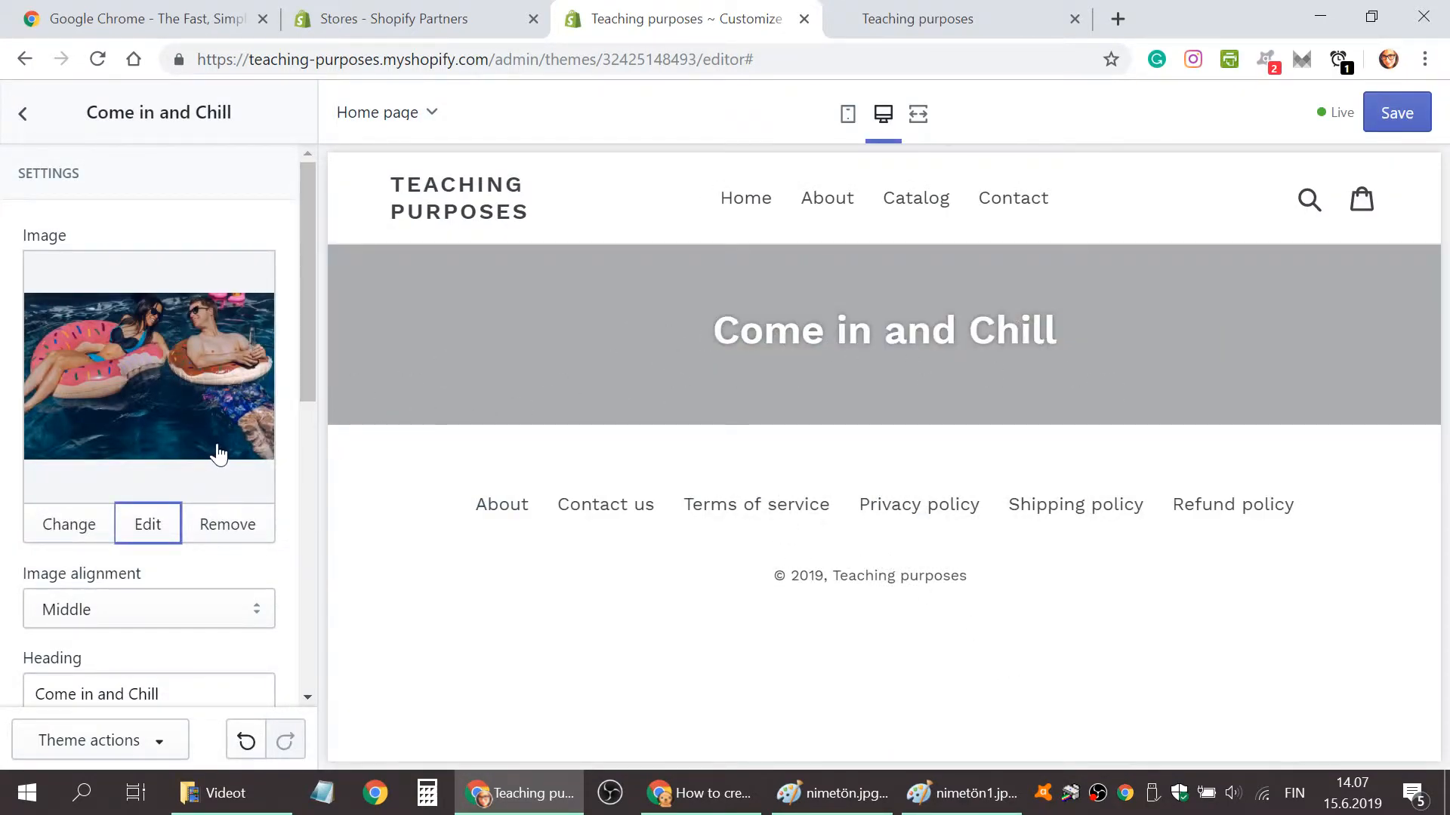
# Enter "We have wide collection of XXXXX" as the body text below the Come in and Chill heading.
pyautogui.scroll(-1, 212, 460)
pyautogui.scroll(-3, 192, 562)
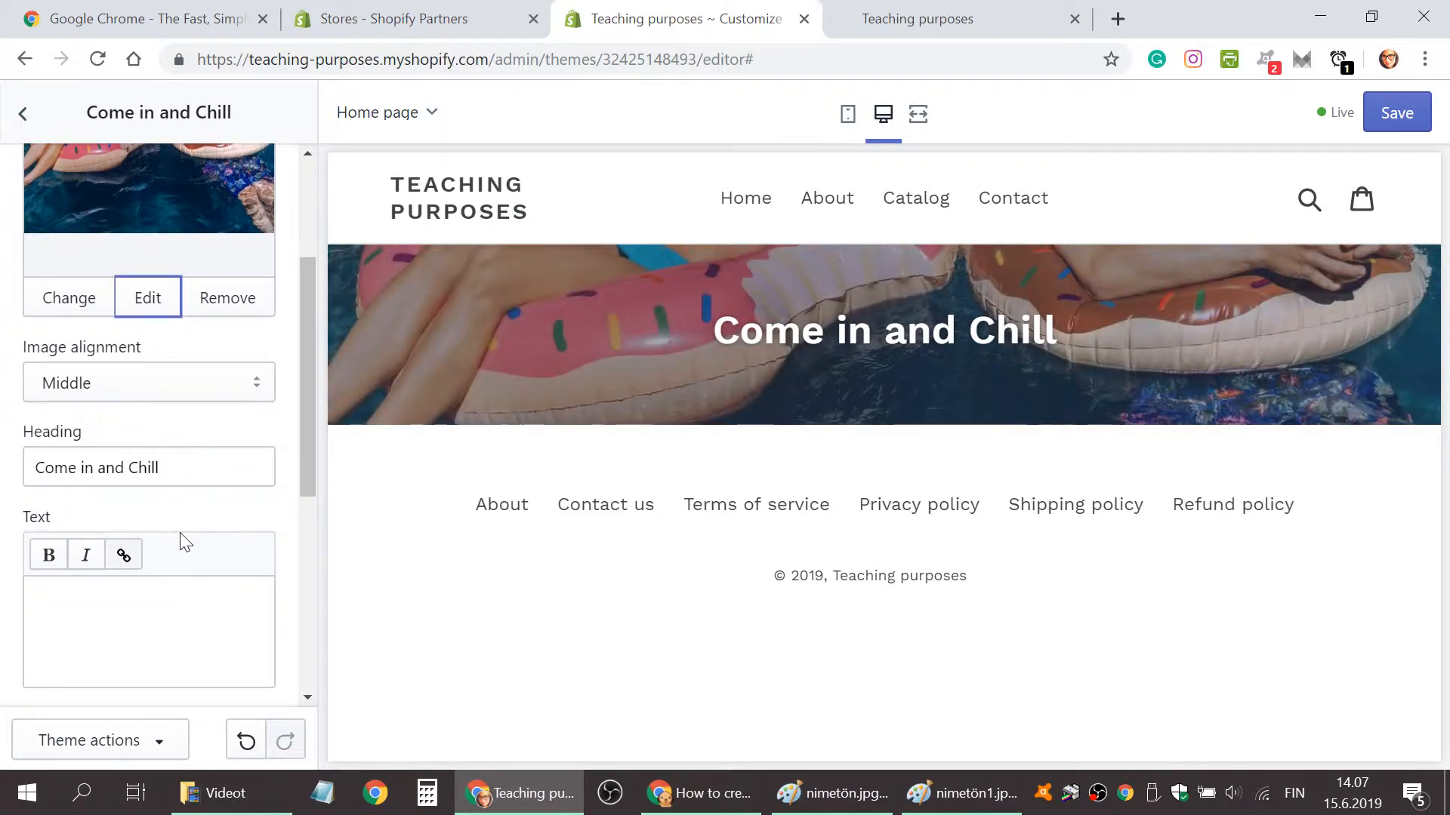
pyautogui.click(143, 515)
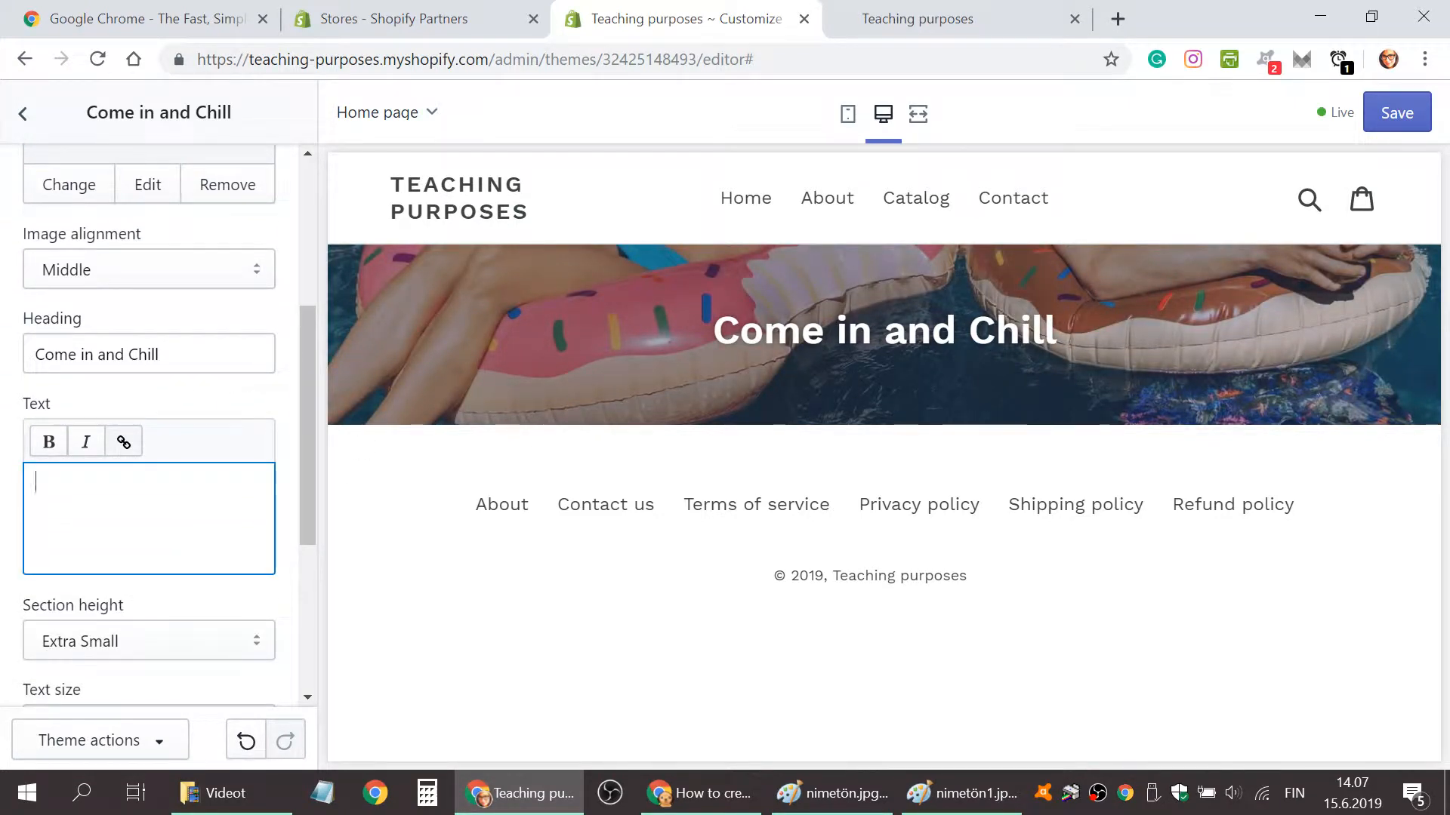
pyautogui.write('We have wide collection ')
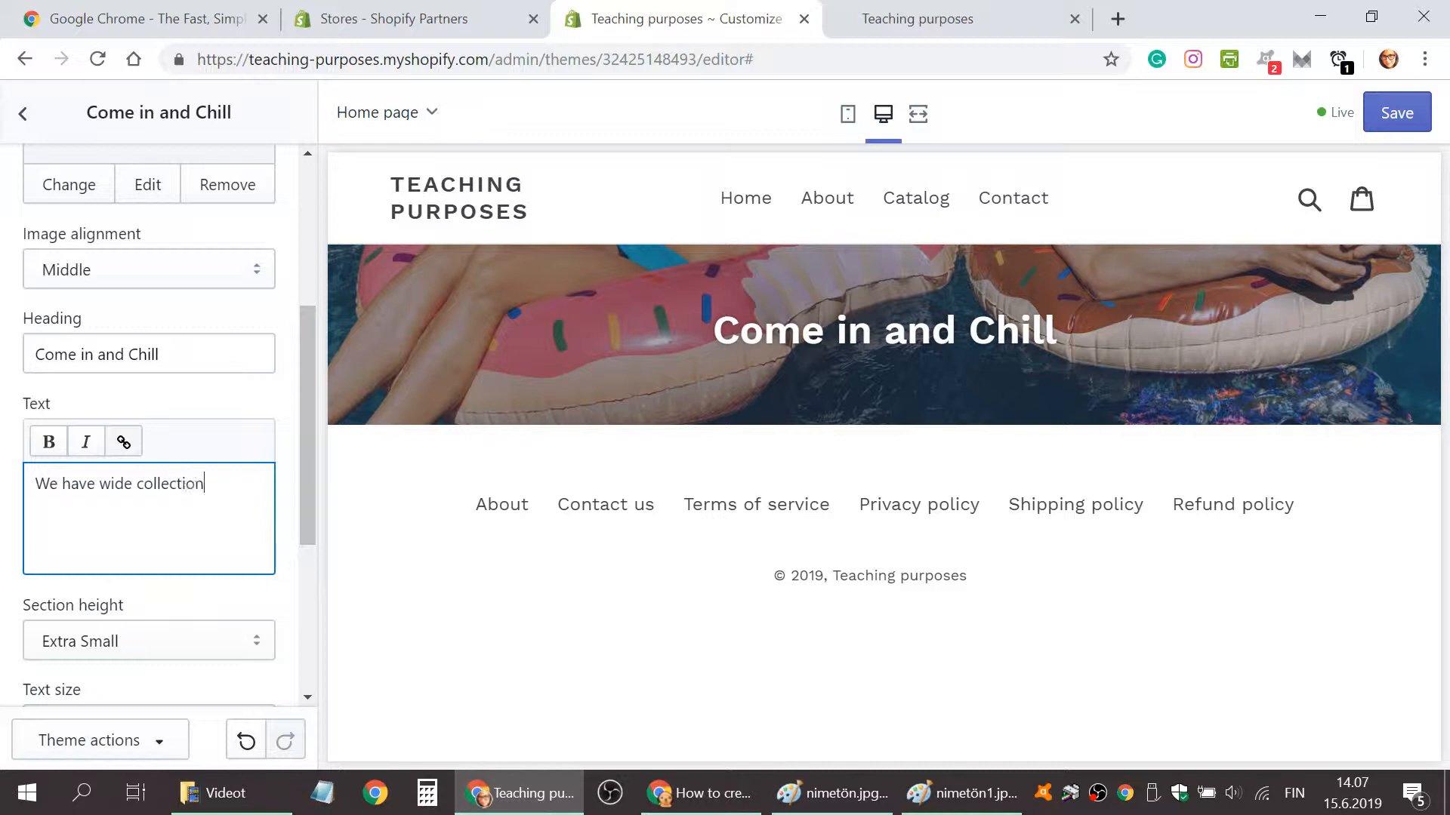
pyautogui.write('of XXXXX')
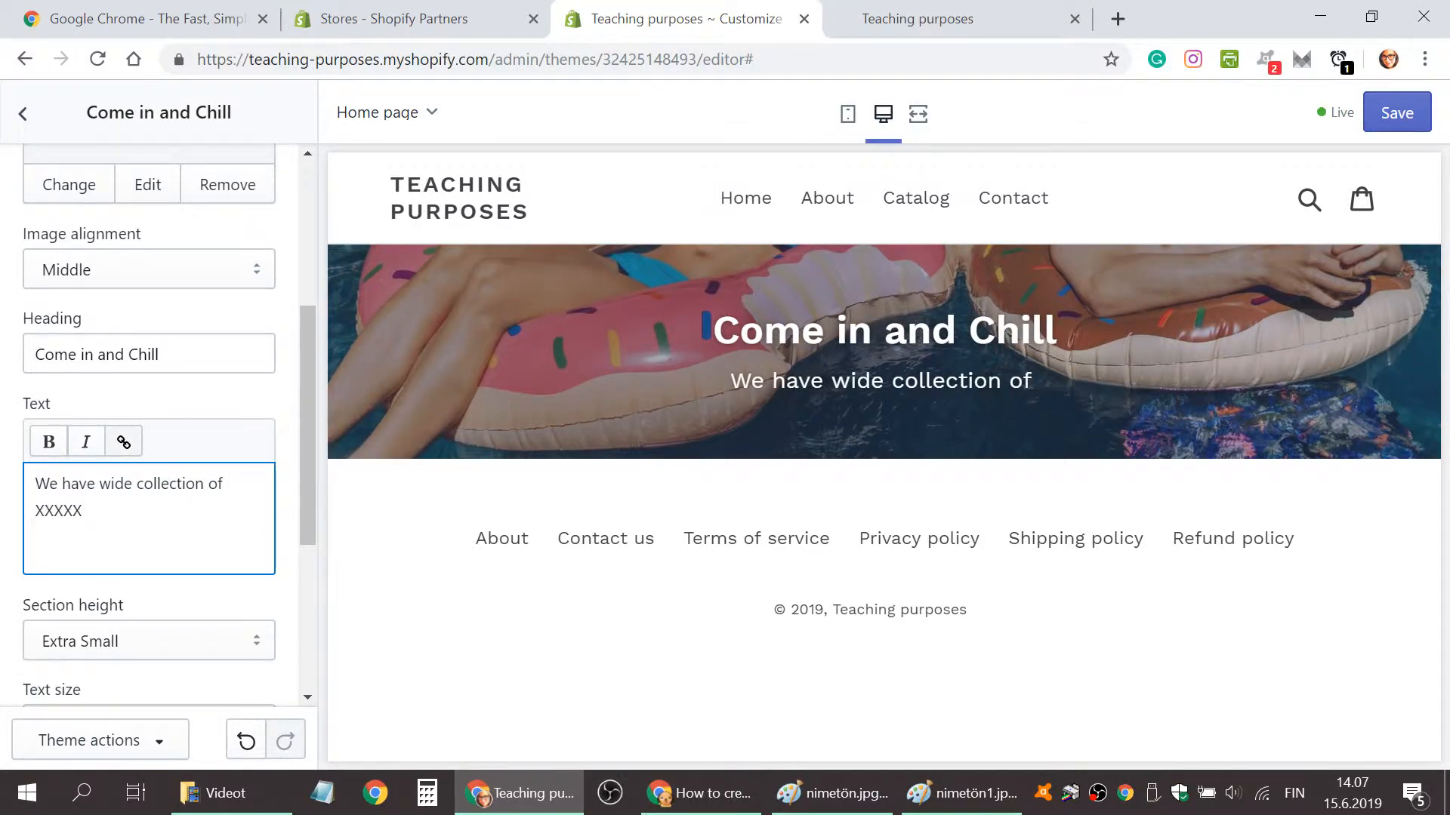
# Link the image overlay section's button to All Collections.
pyautogui.scroll(-5, 113, 556)
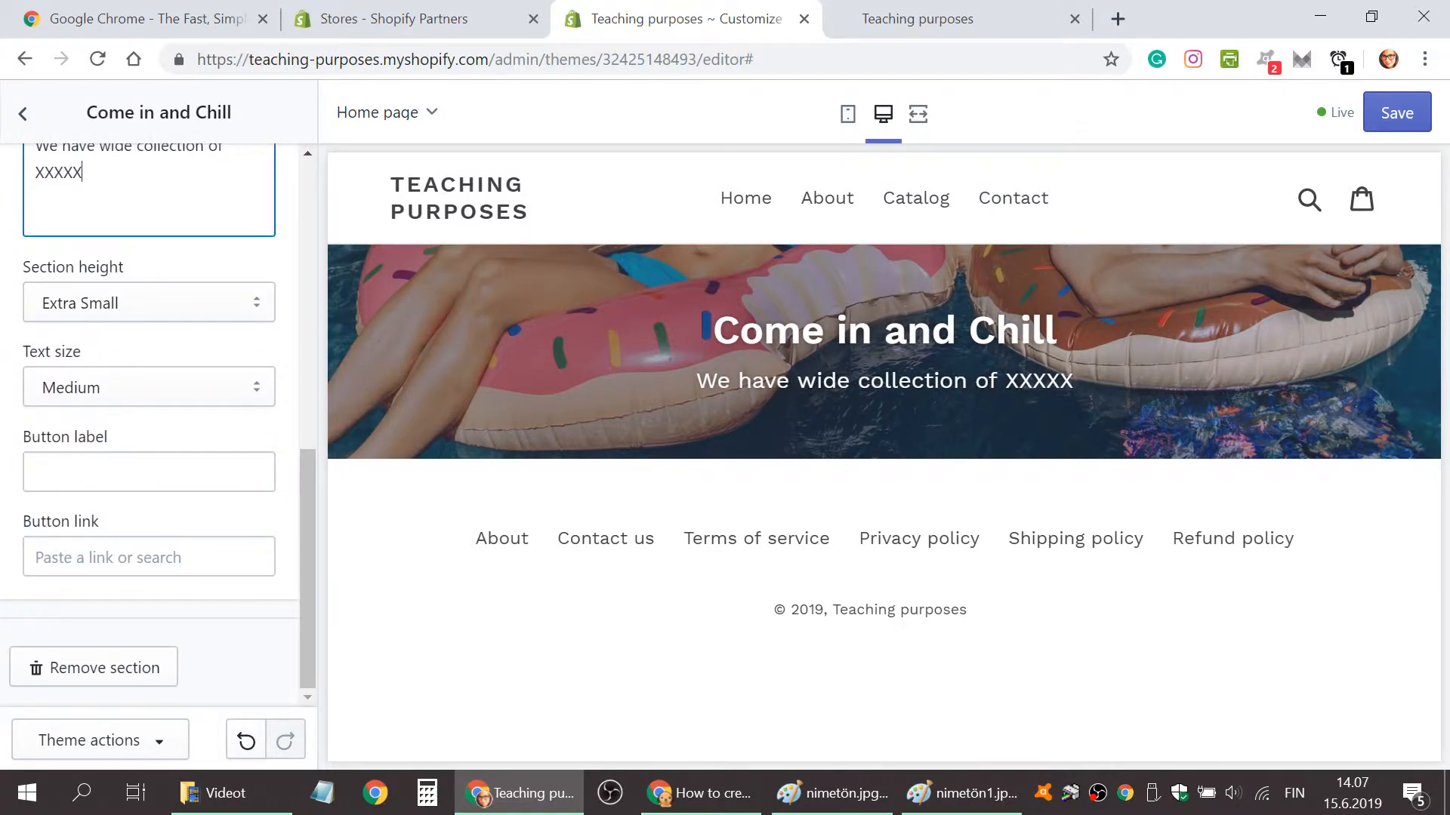
pyautogui.click(148, 472)
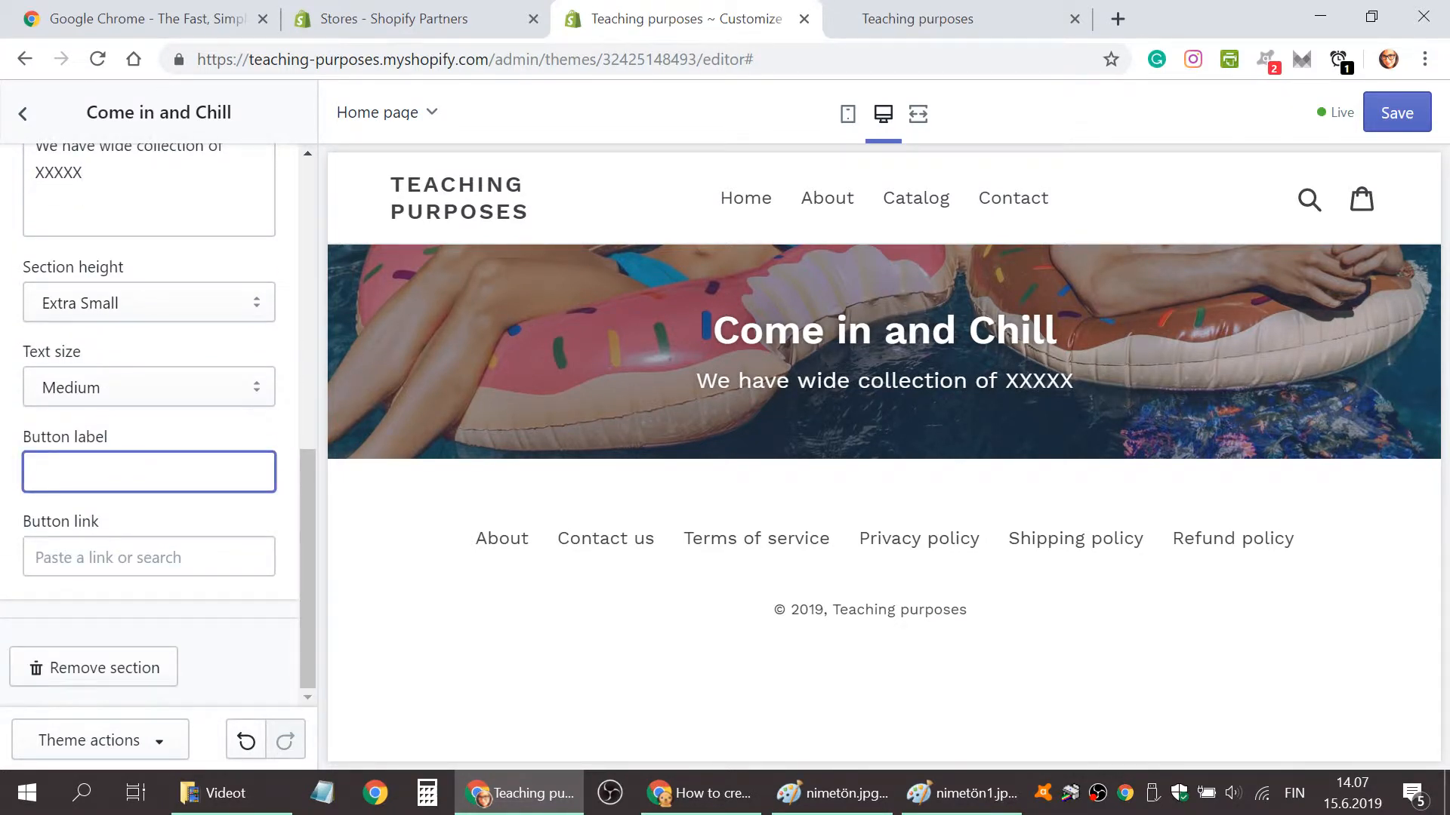
pyautogui.click(117, 559)
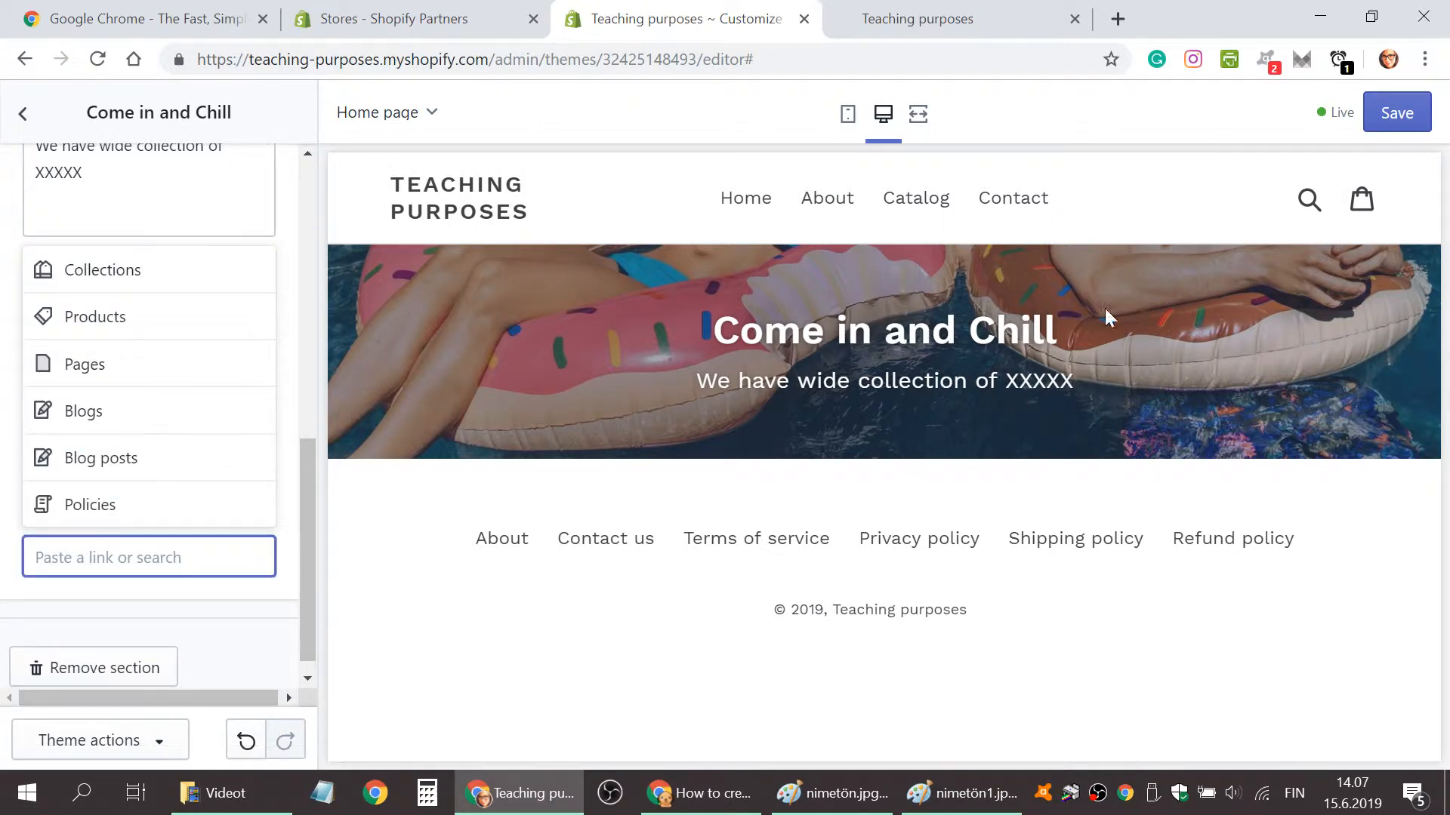
pyautogui.click(104, 287)
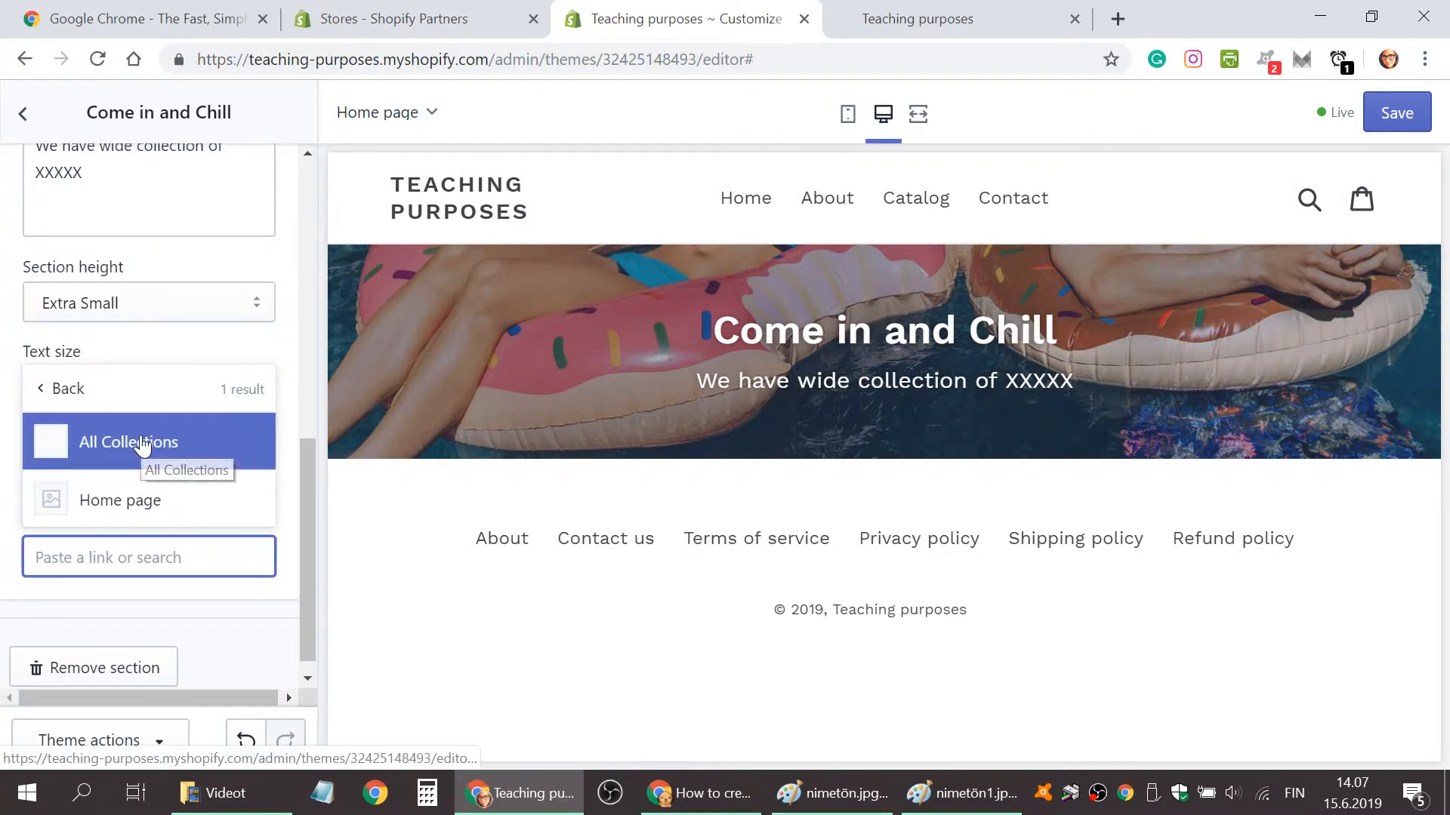
pyautogui.click(142, 445)
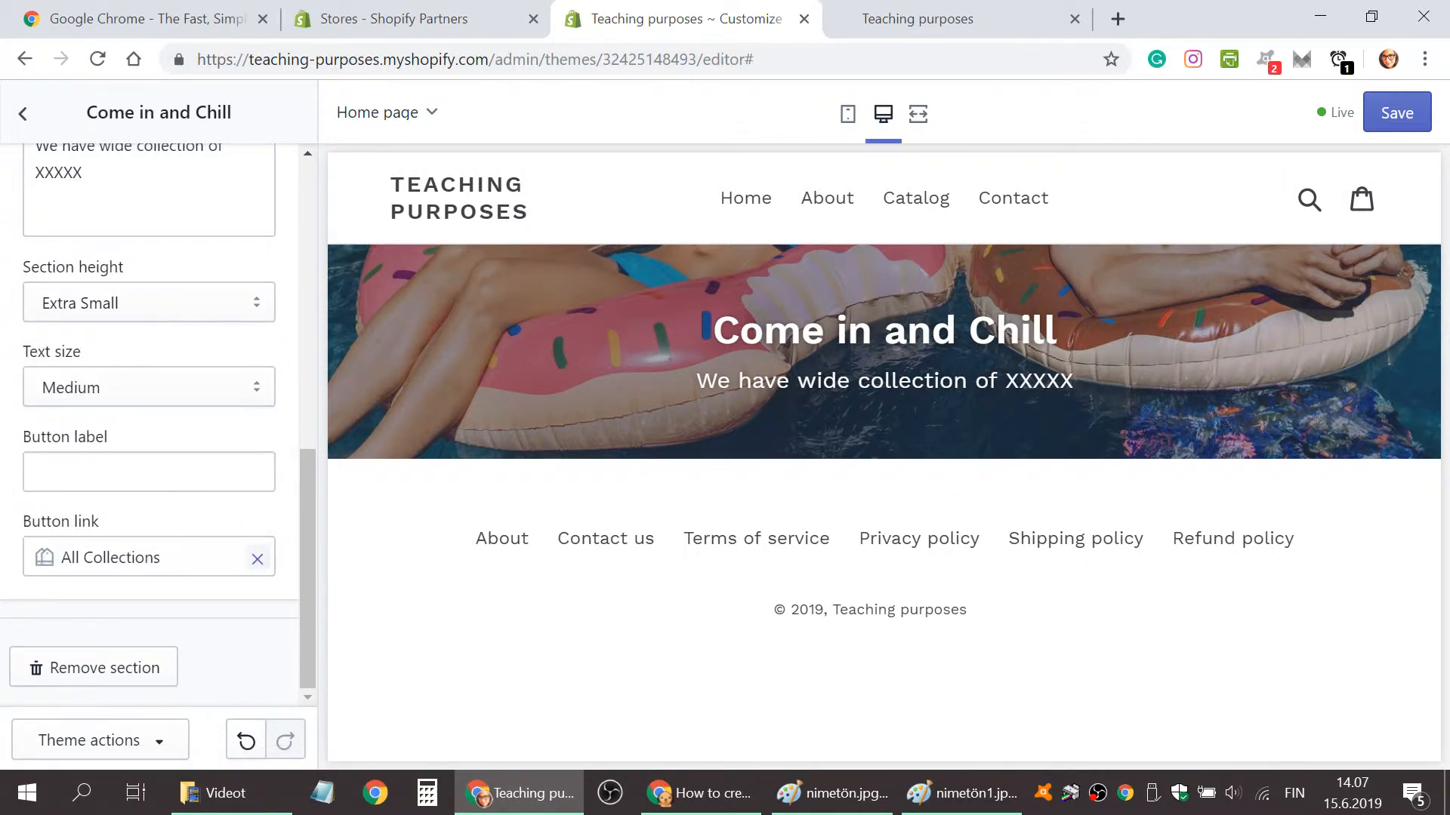
# Try the button labels "Yes!" and "Check them out now >>" in the image overlay section.
pyautogui.click(149, 472)
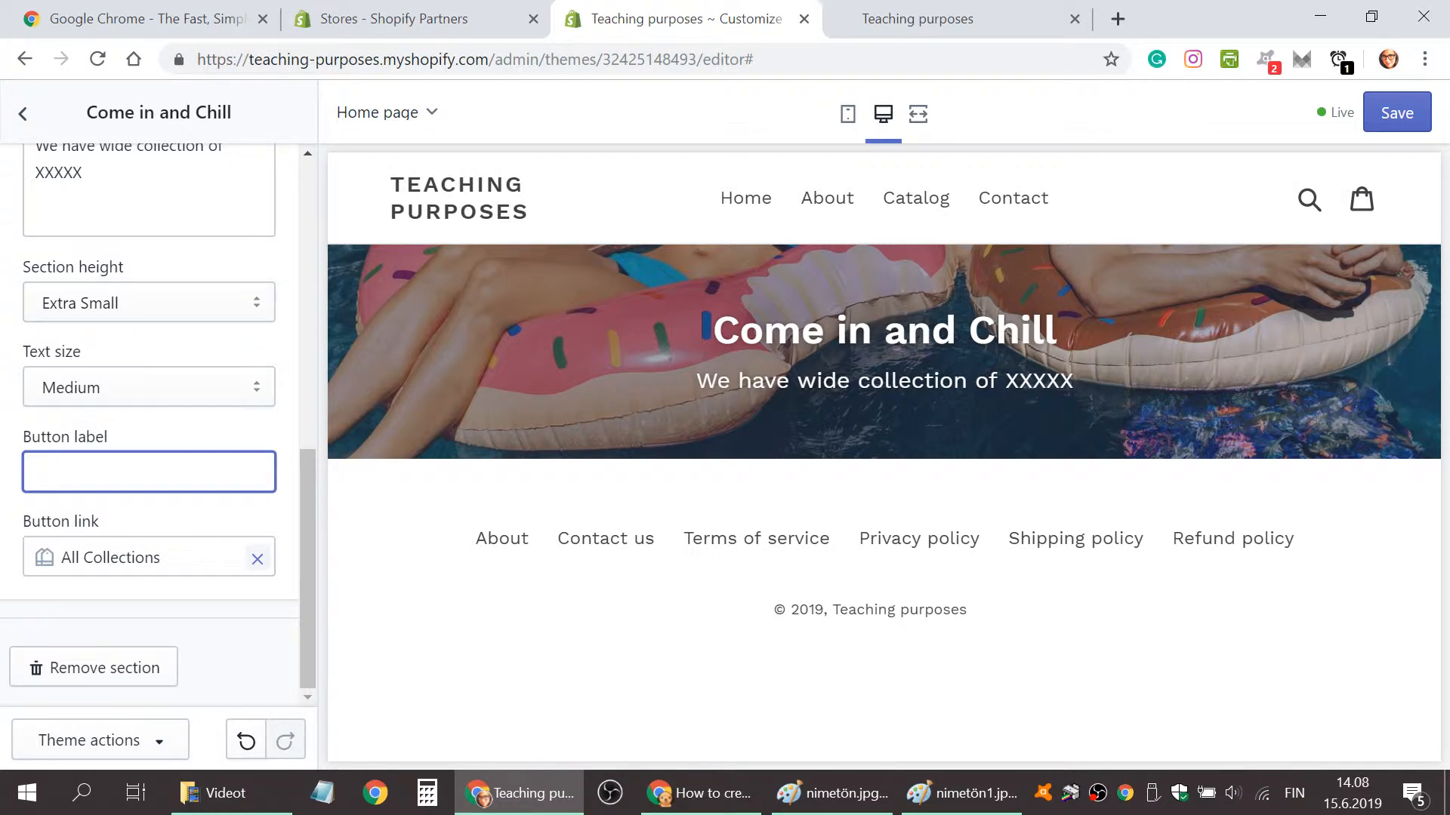
pyautogui.write('Yes!')
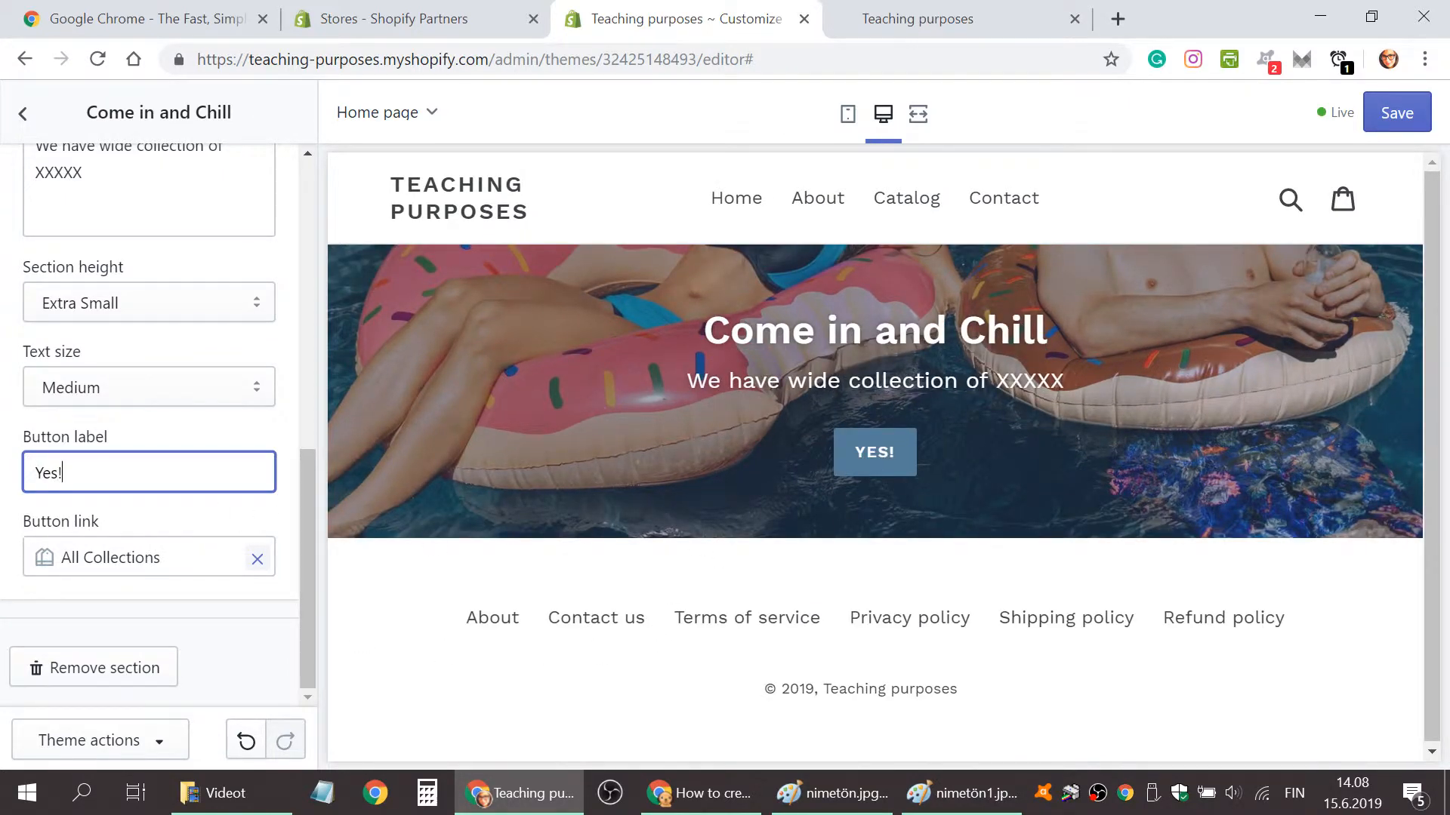
pyautogui.hotkey('ctrl', 'a')
pyautogui.write('Check them ou')
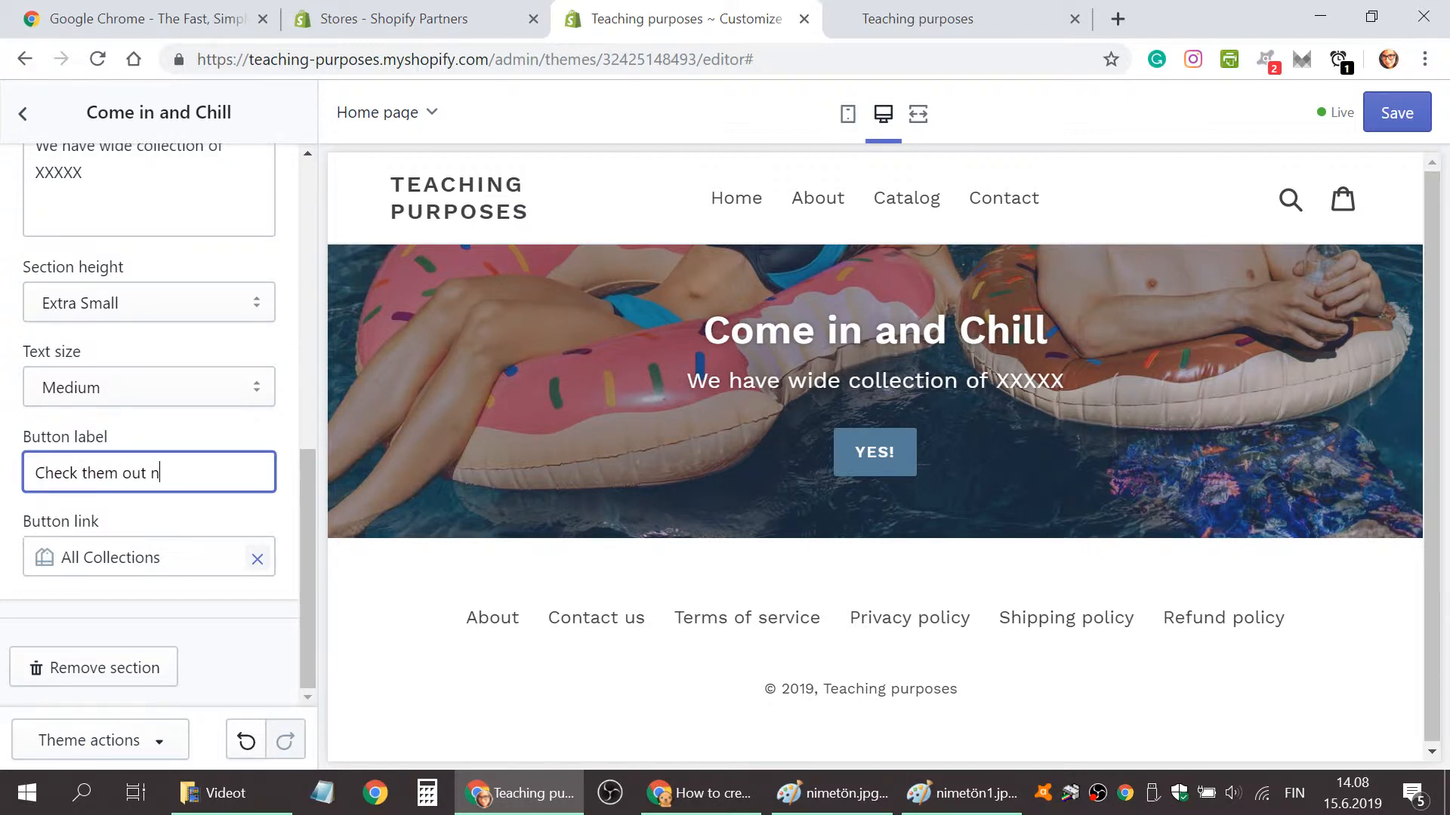
pyautogui.write('t now >>')
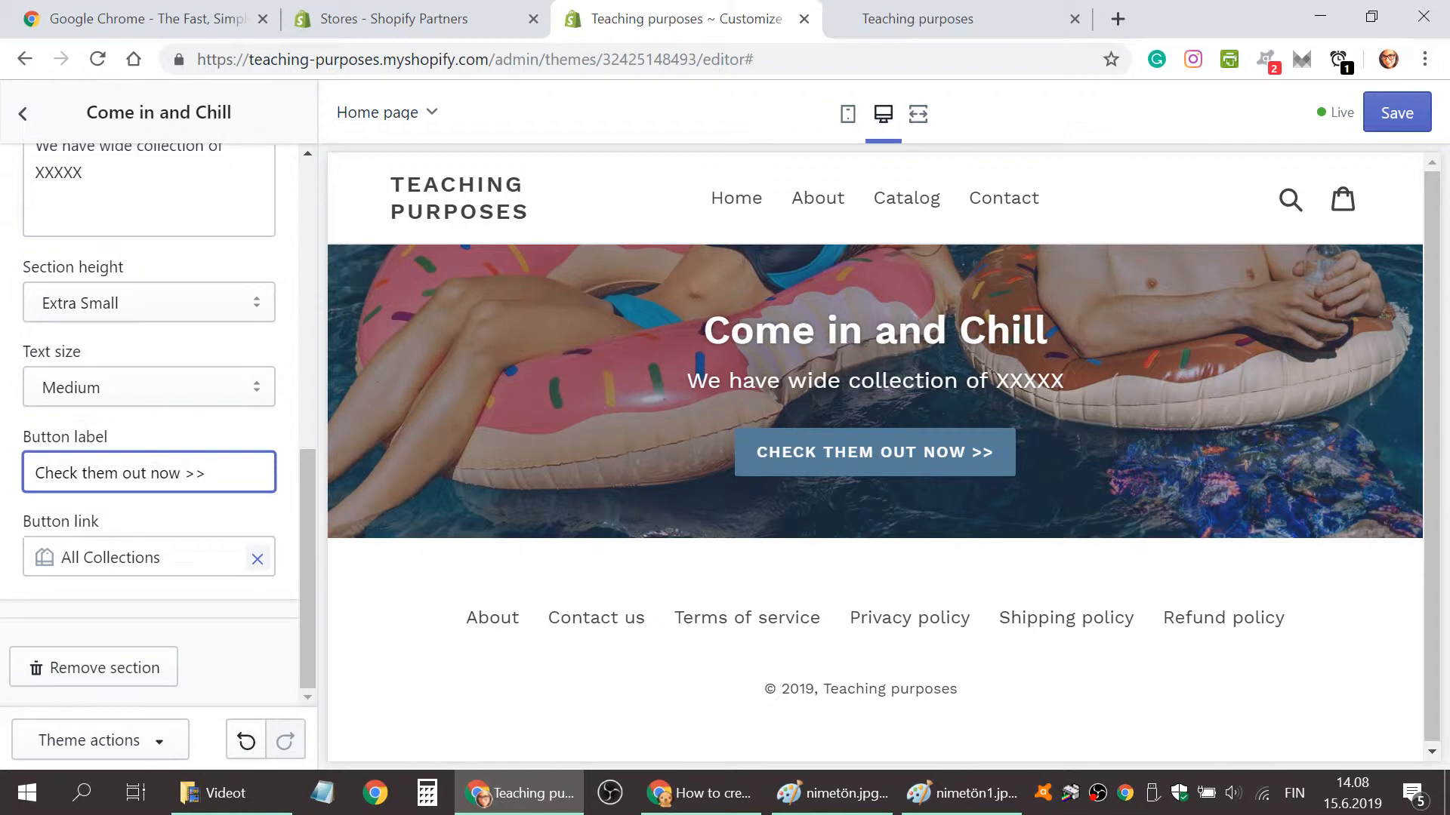
# Change the overlay section's button label to "Look inside >" and look over the section's settings.
pyautogui.moveTo(186, 472); pyautogui.dragTo(13, 477)
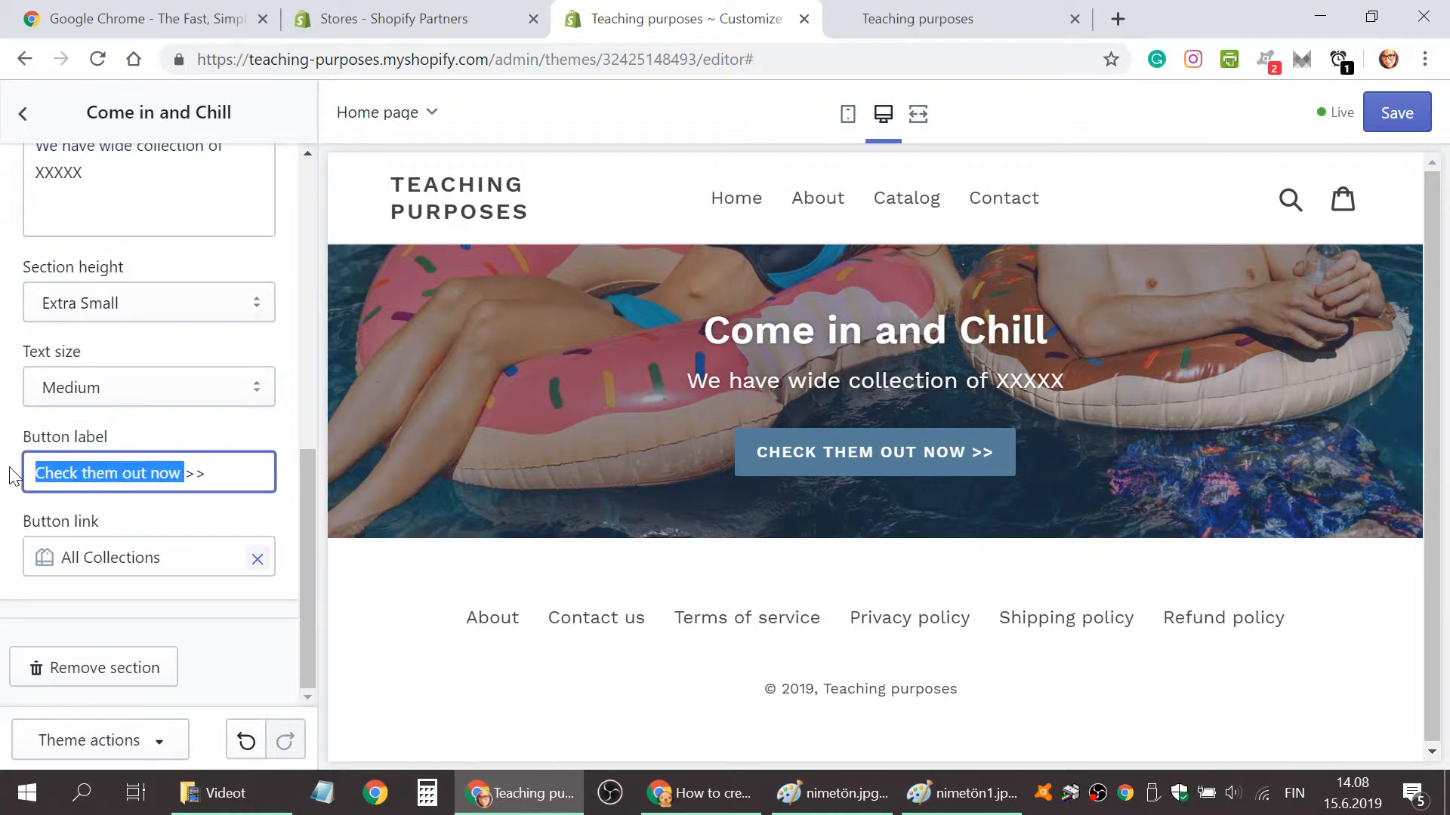
pyautogui.write('Look in')
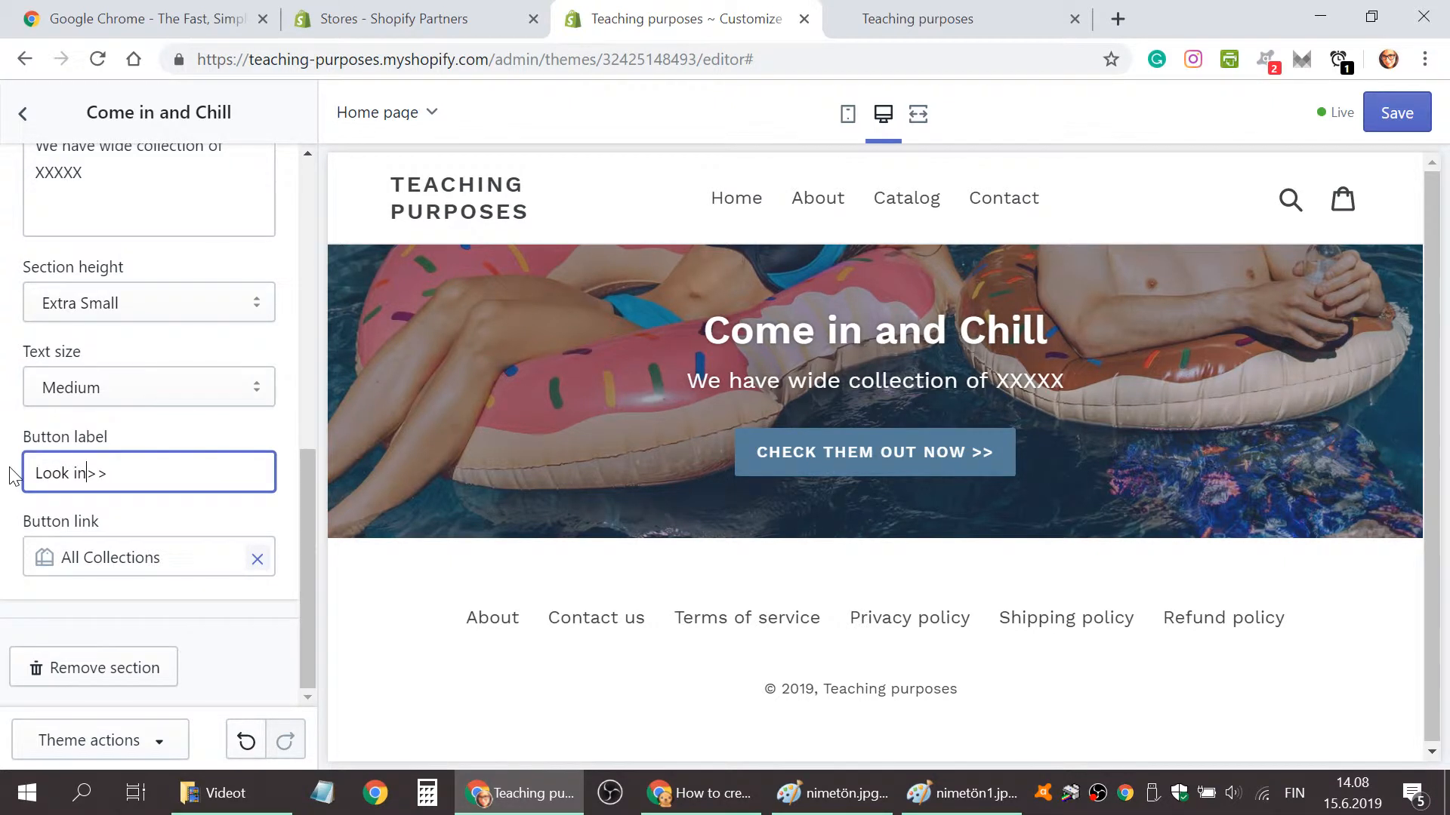
pyautogui.write('side')
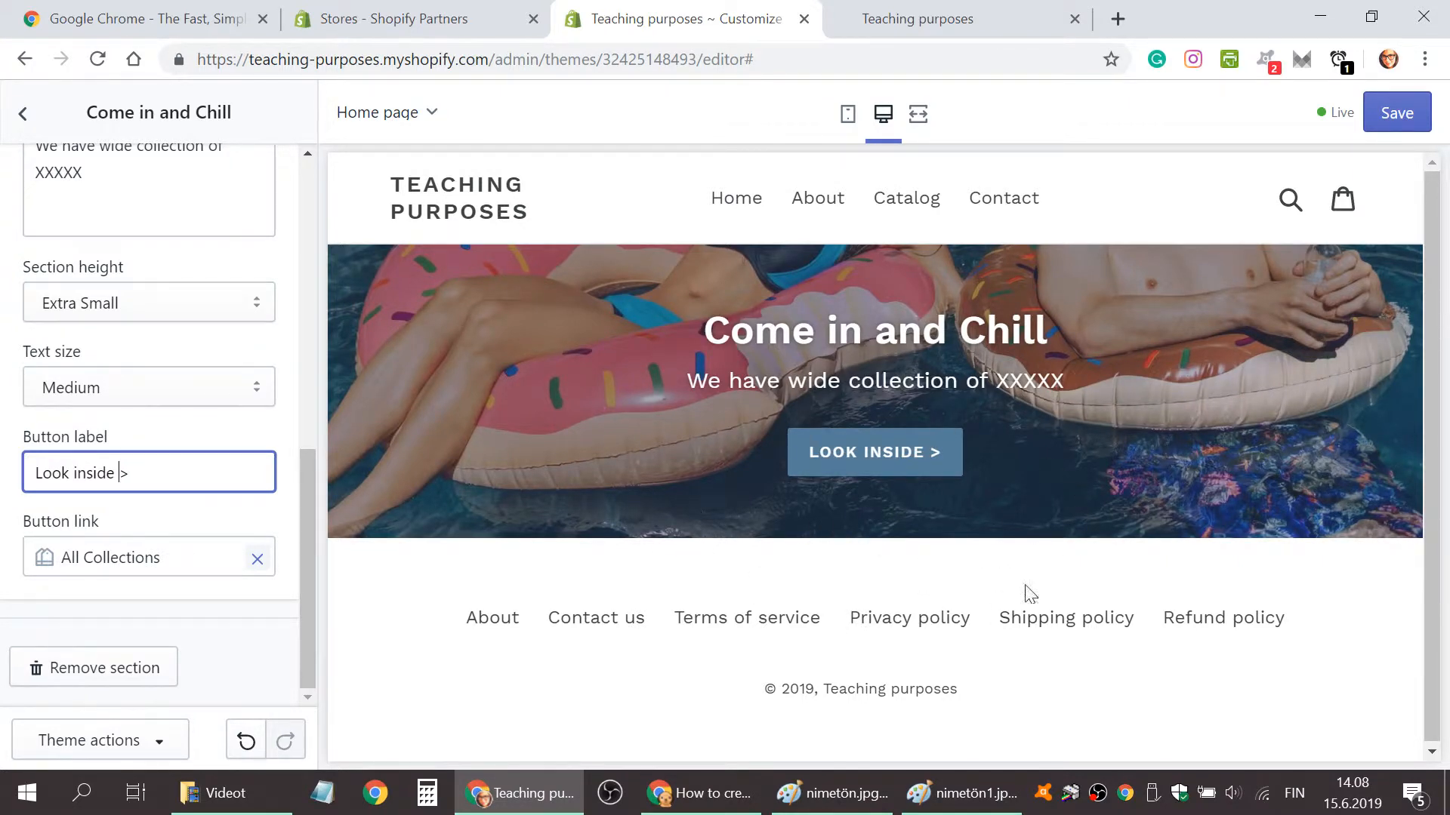
pyautogui.scroll(3, 151, 422)
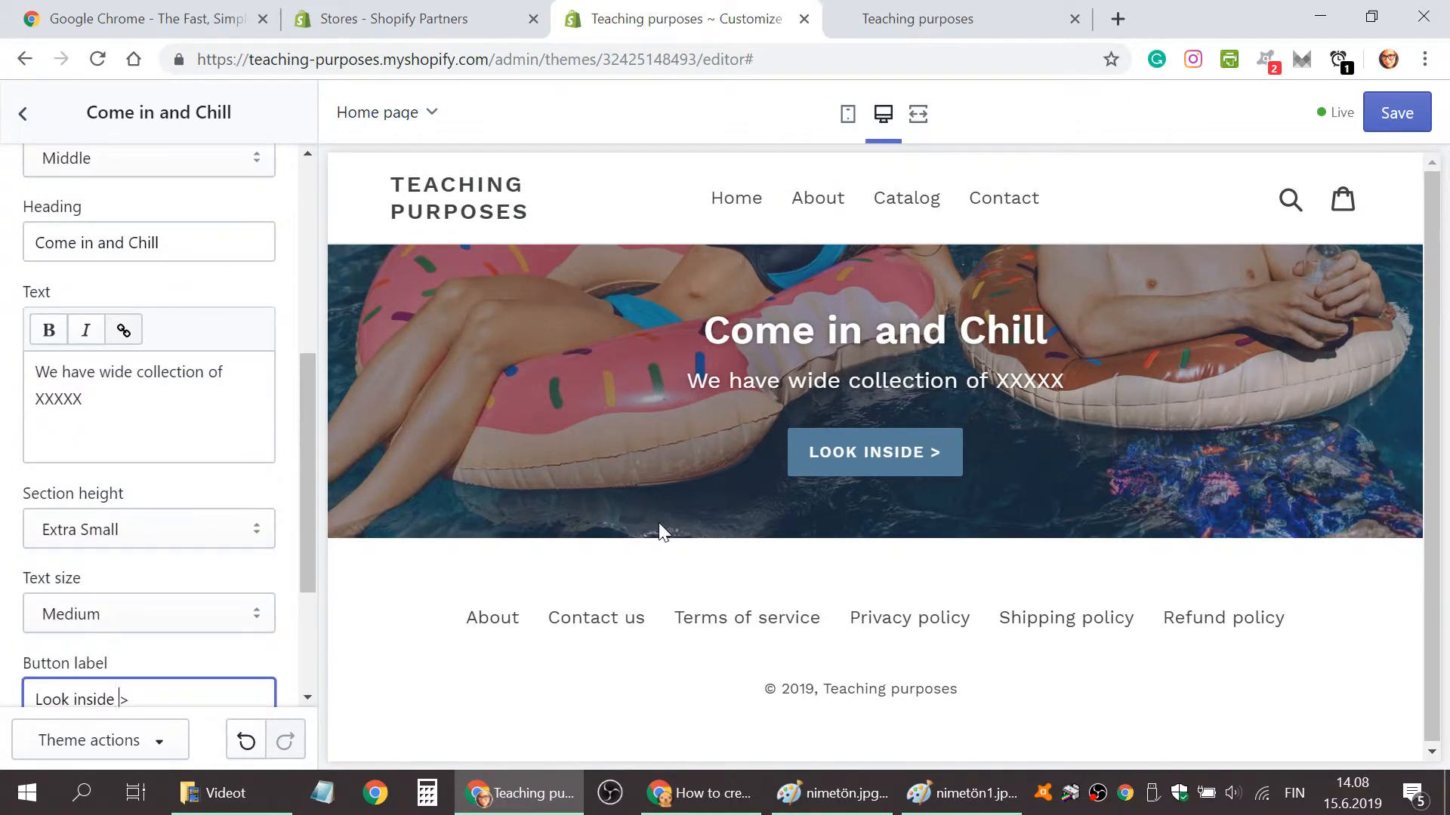
pyautogui.scroll(-3, 175, 481)
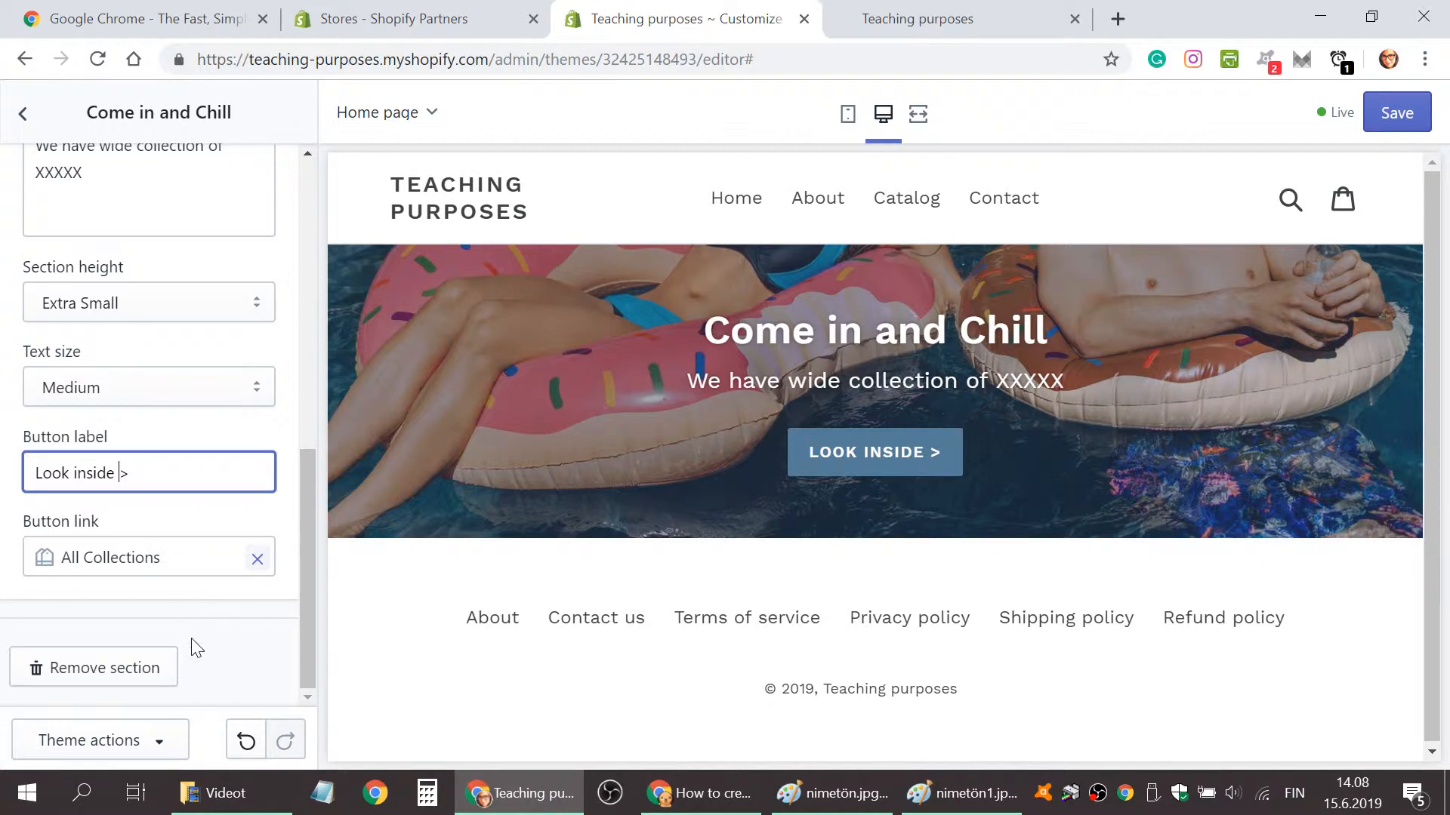
pyautogui.scroll(6, 210, 566)
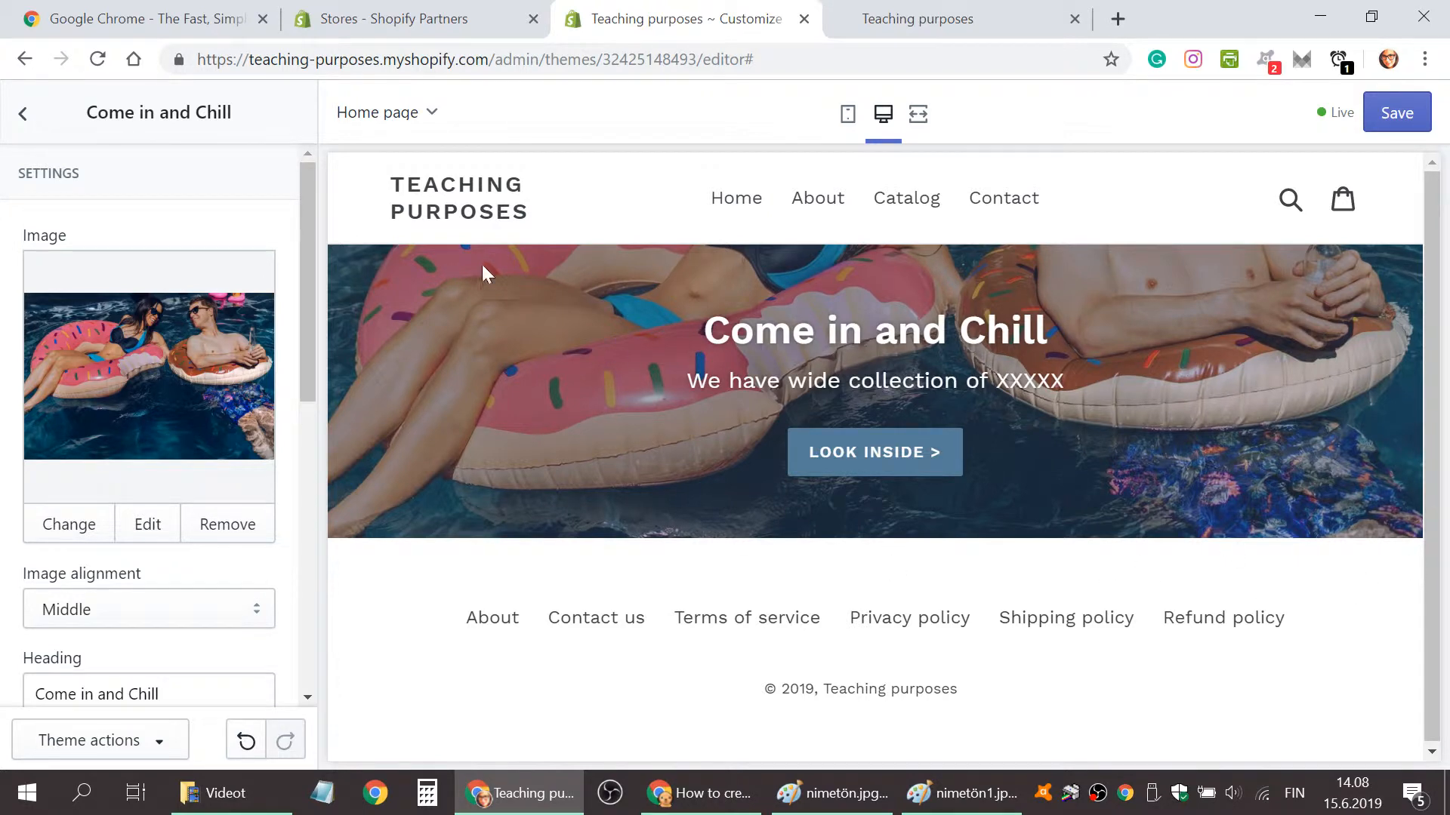
# Leave the overlay section's settings and add an Image with text section to the home page.
pyautogui.click(21, 113)
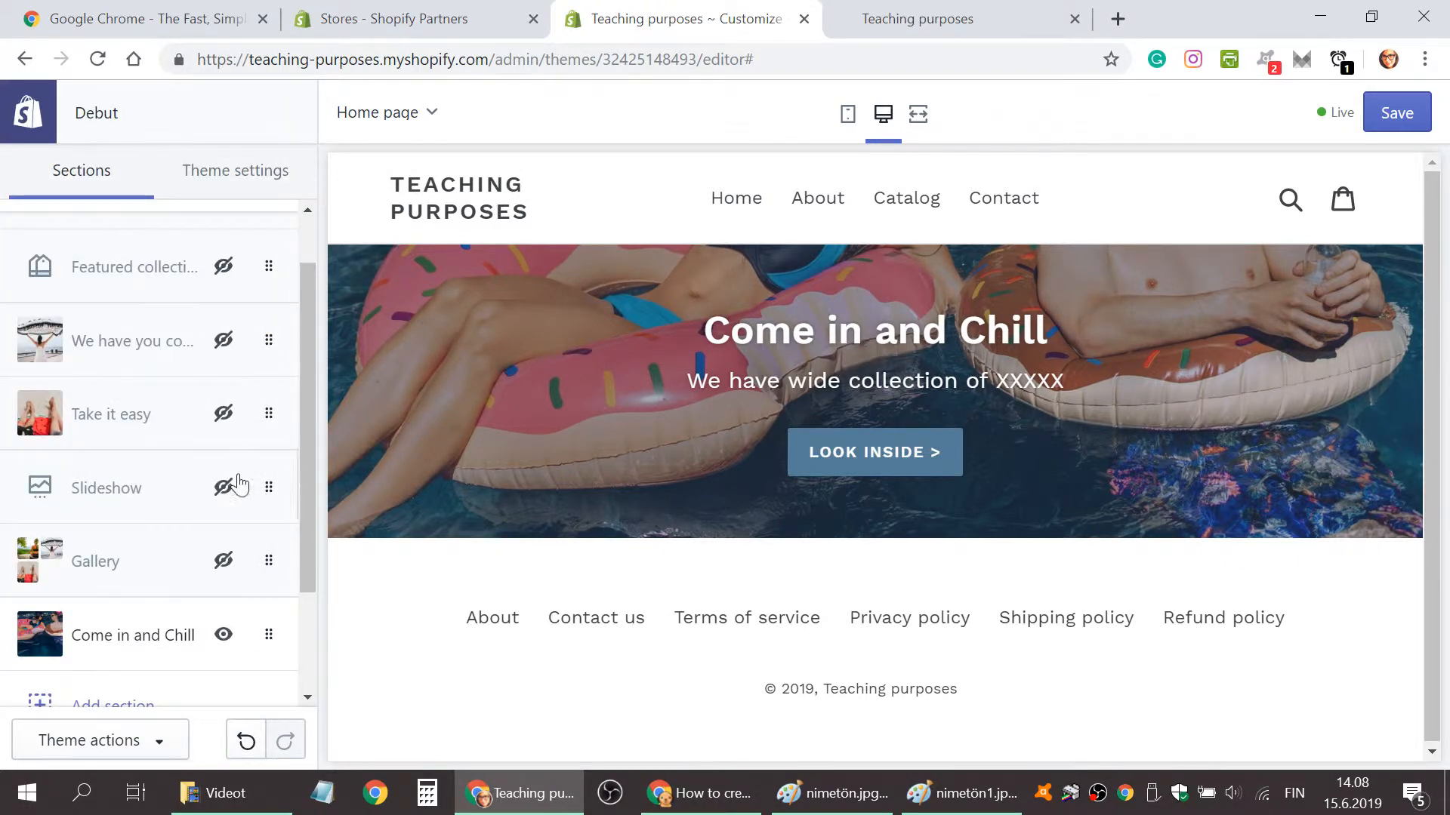
pyautogui.scroll(-2, 227, 483)
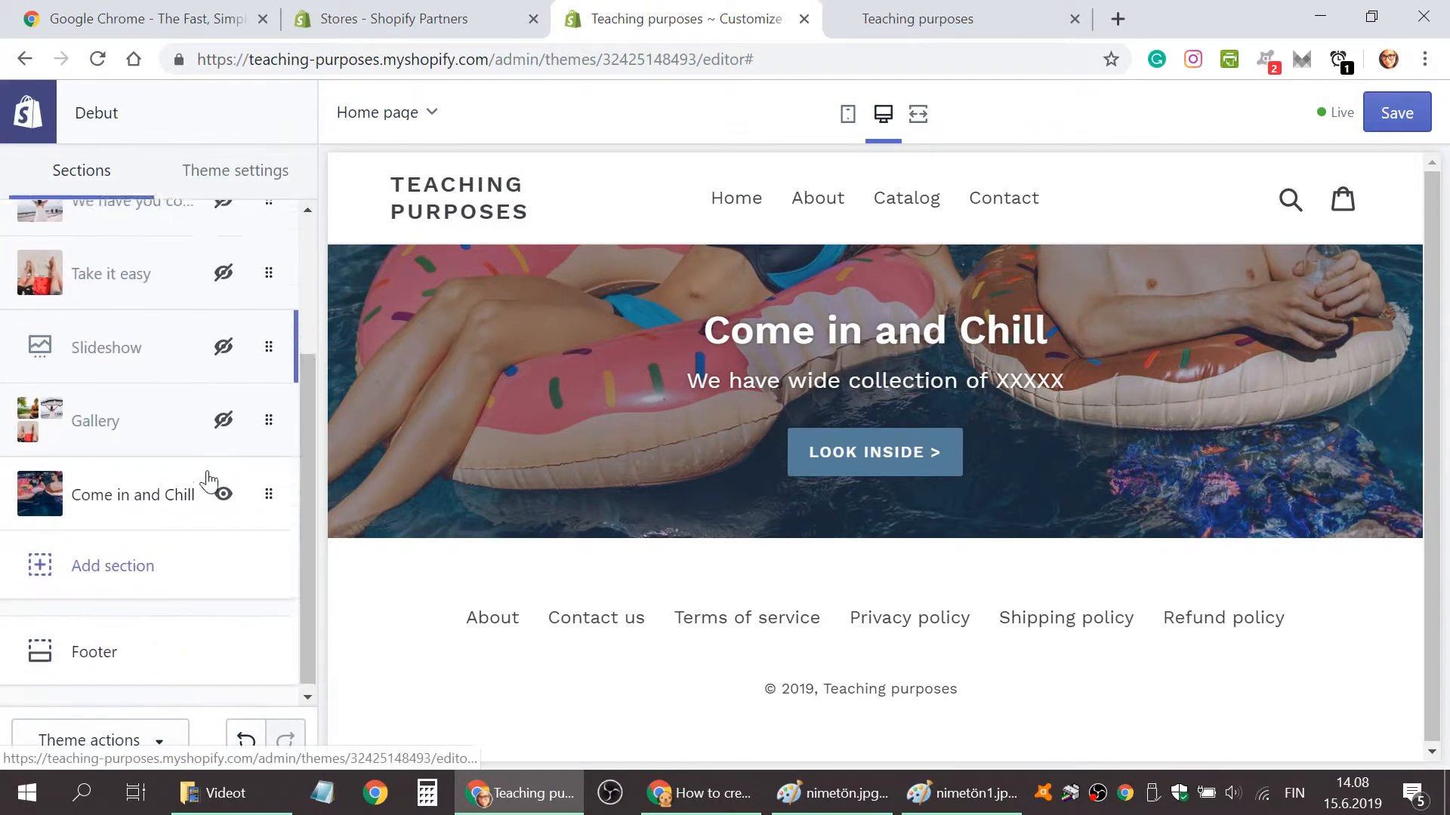
pyautogui.click(113, 577)
pyautogui.scroll(-2, 226, 513)
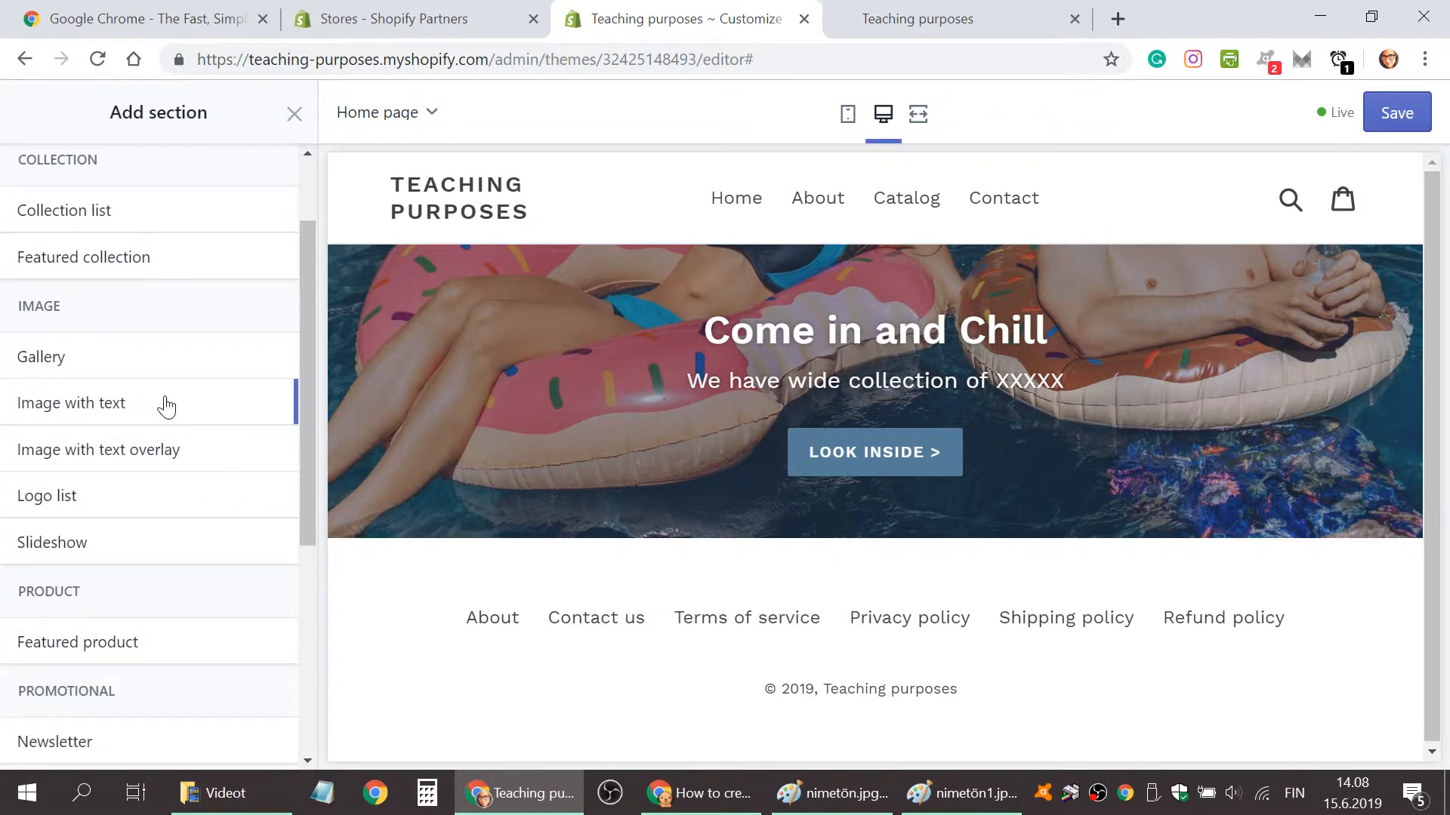
pyautogui.moveTo(170, 414)
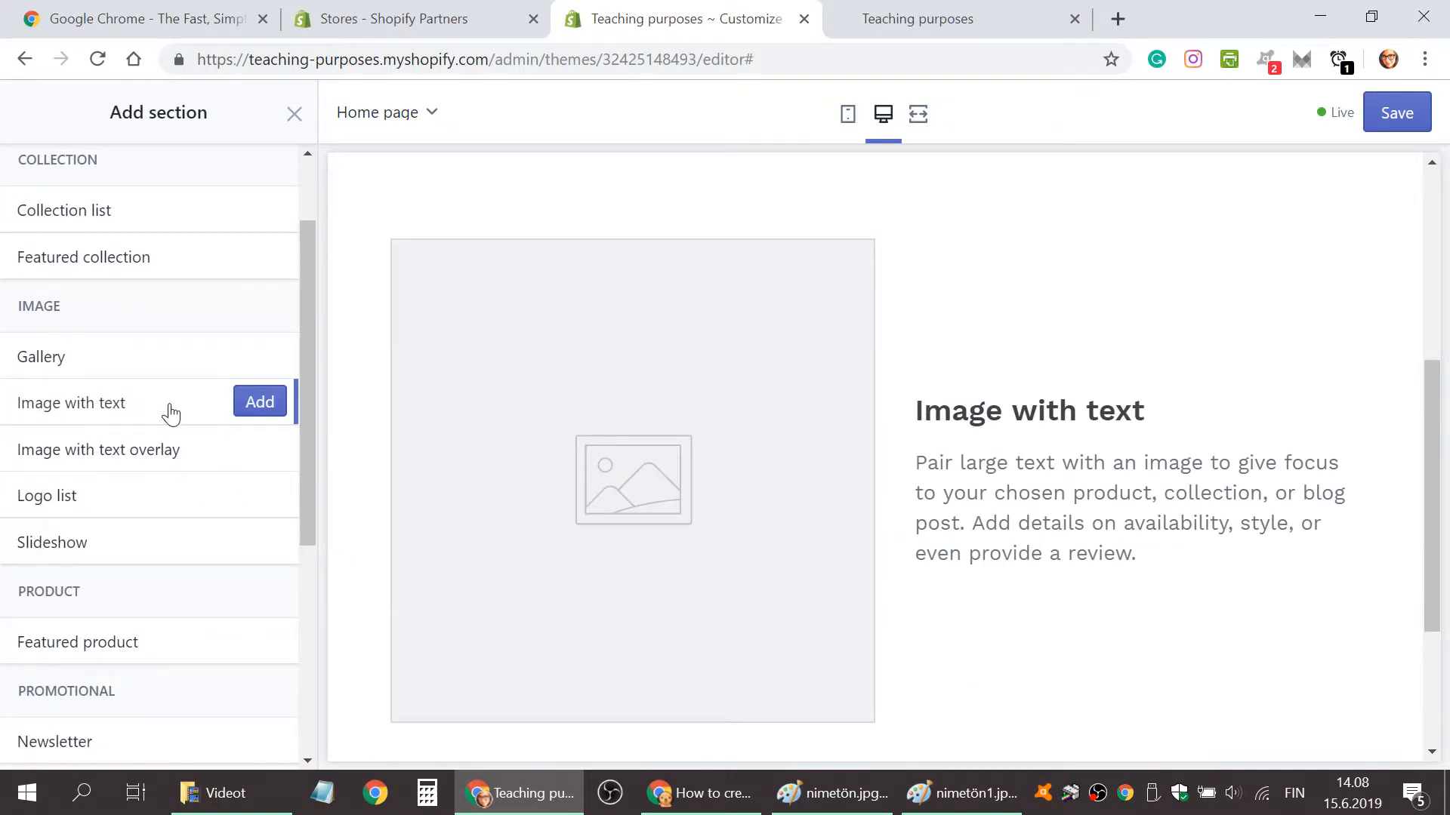
pyautogui.click(249, 401)
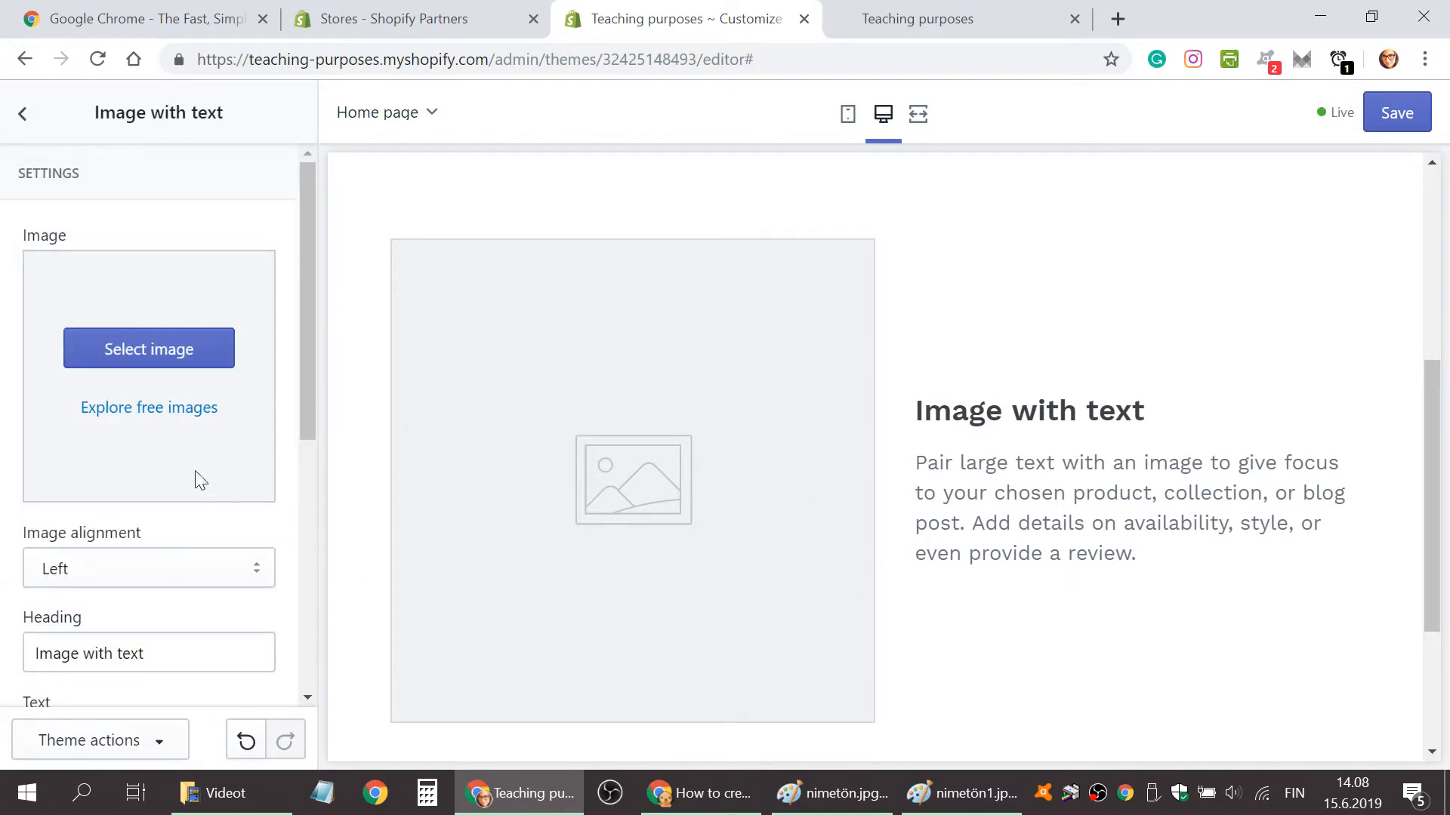
# Use the library photo of legs on a watermelon blanket as the Image with text section's image and align it right.
pyautogui.click(169, 357)
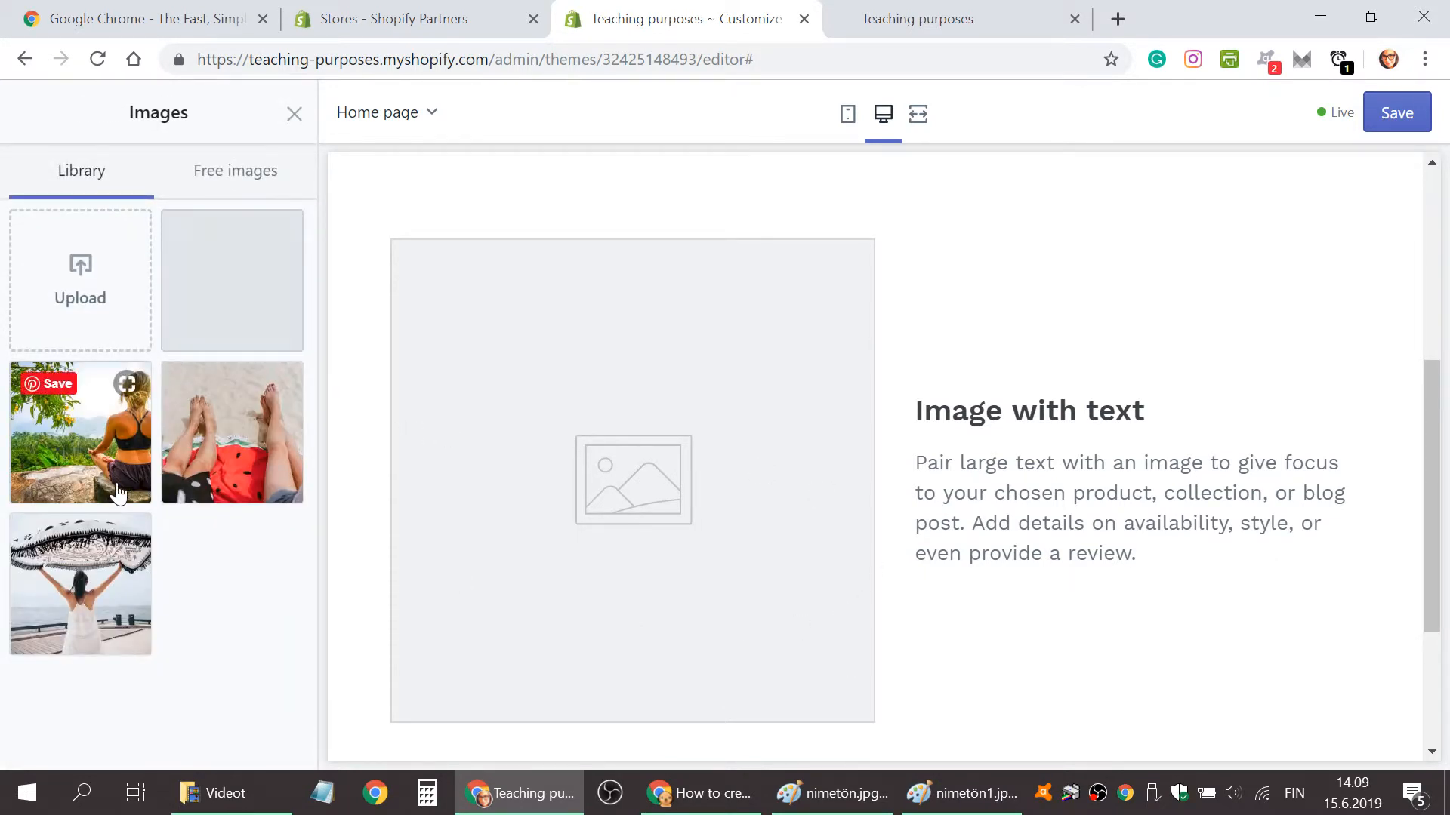
pyautogui.click(217, 468)
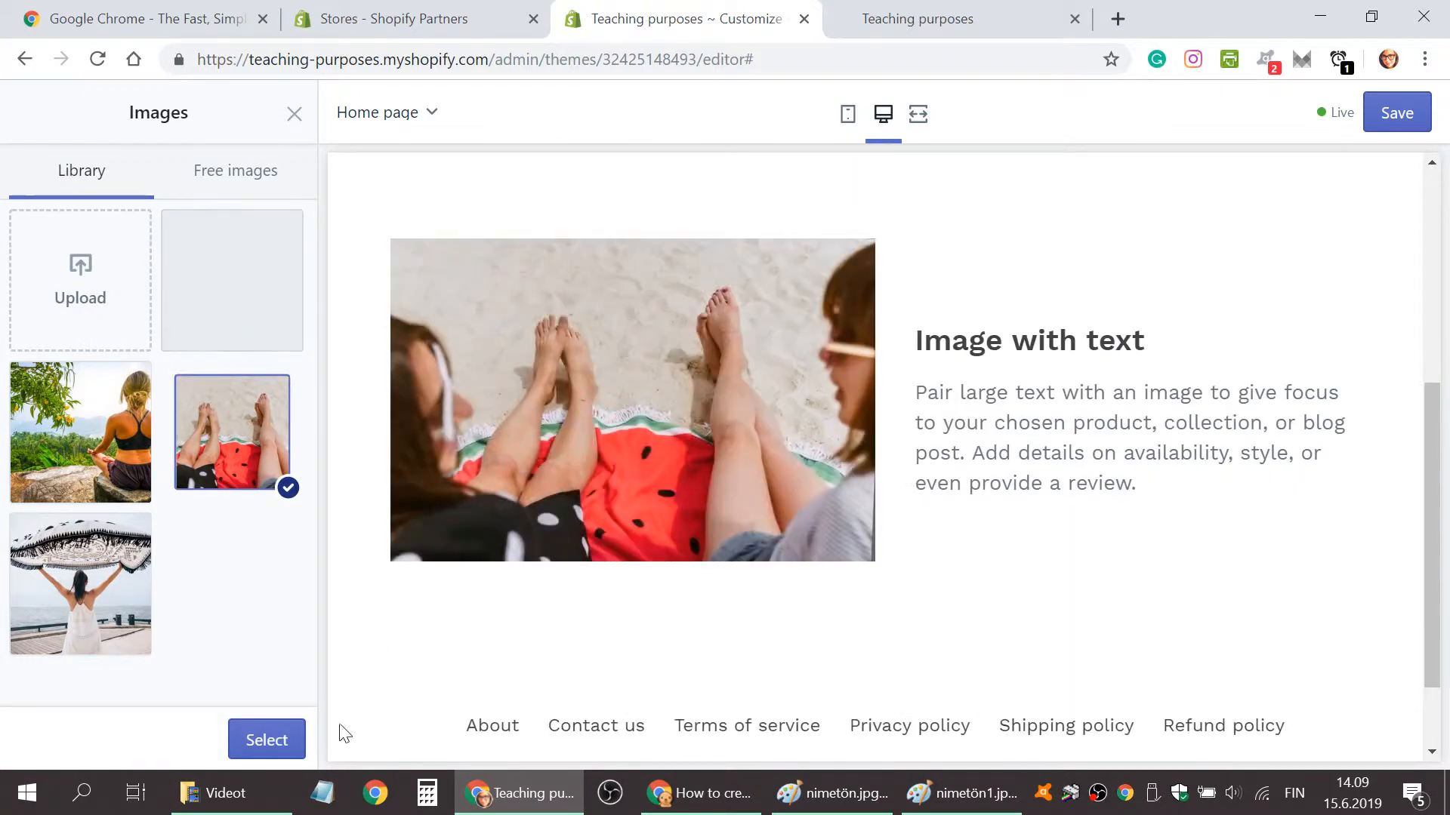
pyautogui.click(268, 741)
pyautogui.scroll(-3, 232, 640)
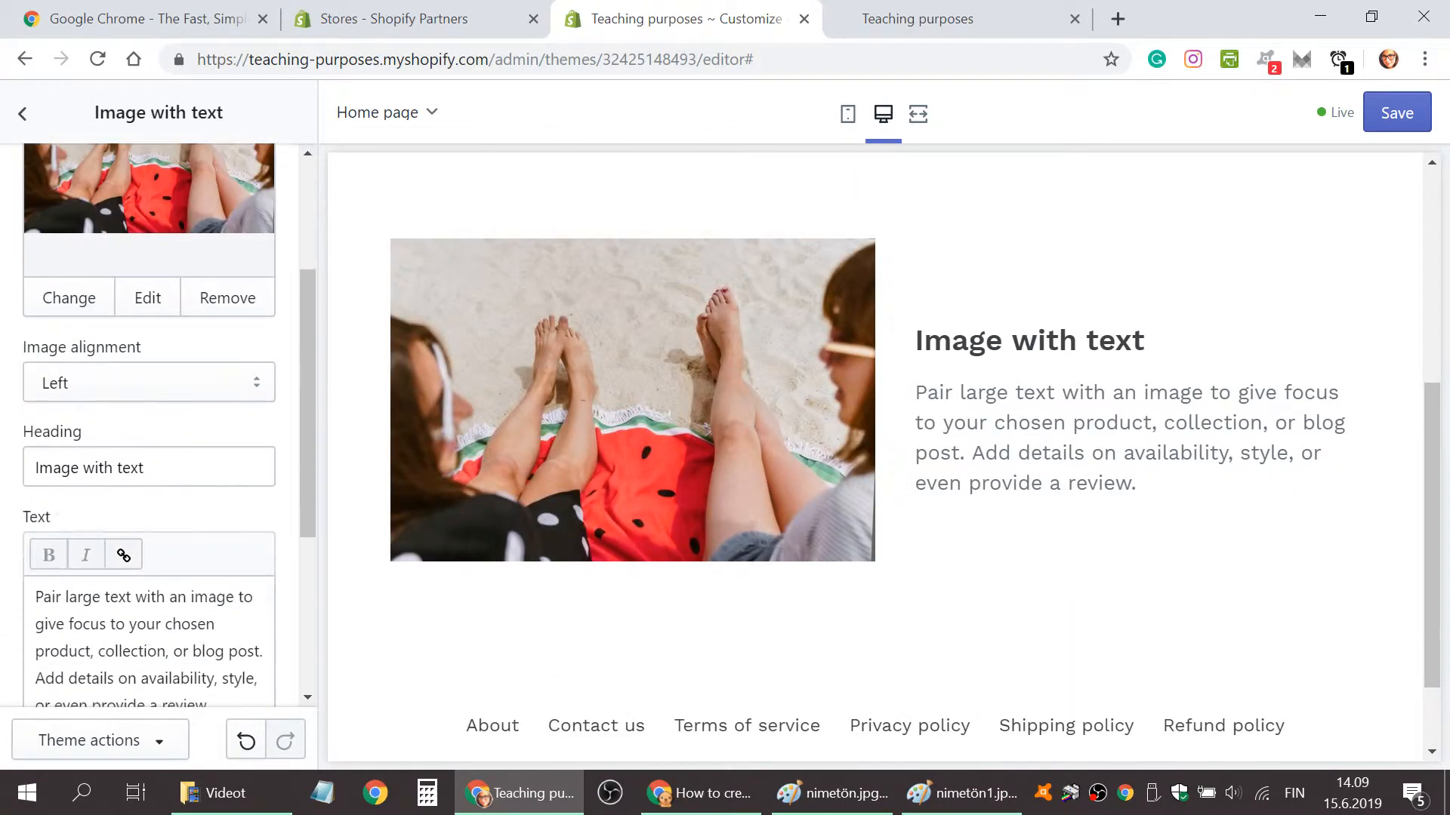
pyautogui.click(194, 383)
pyautogui.click(187, 435)
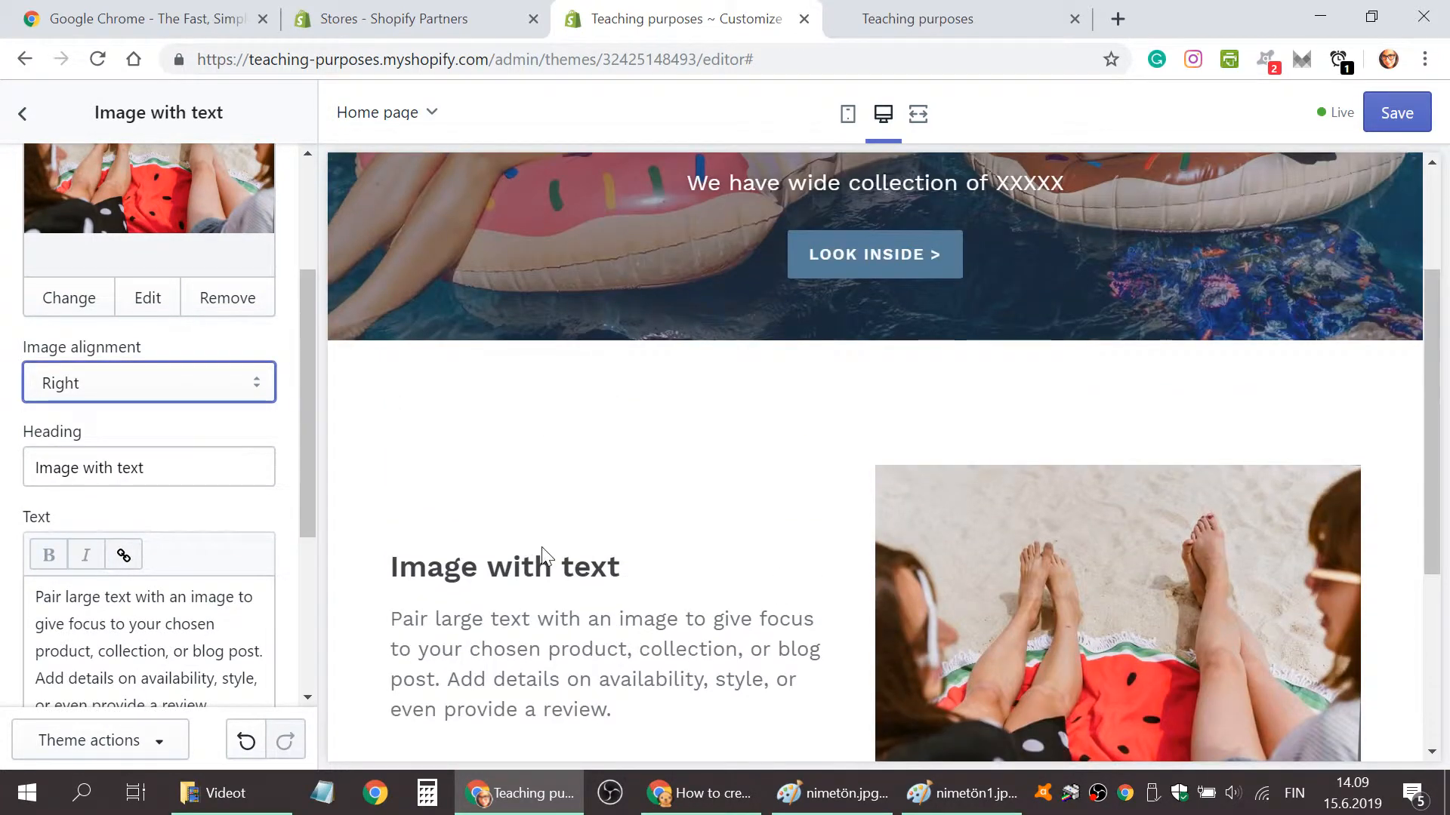
# Change the Image with text section's heading to "Summer is here, time to Chill".
pyautogui.scroll(-2, 311, 474)
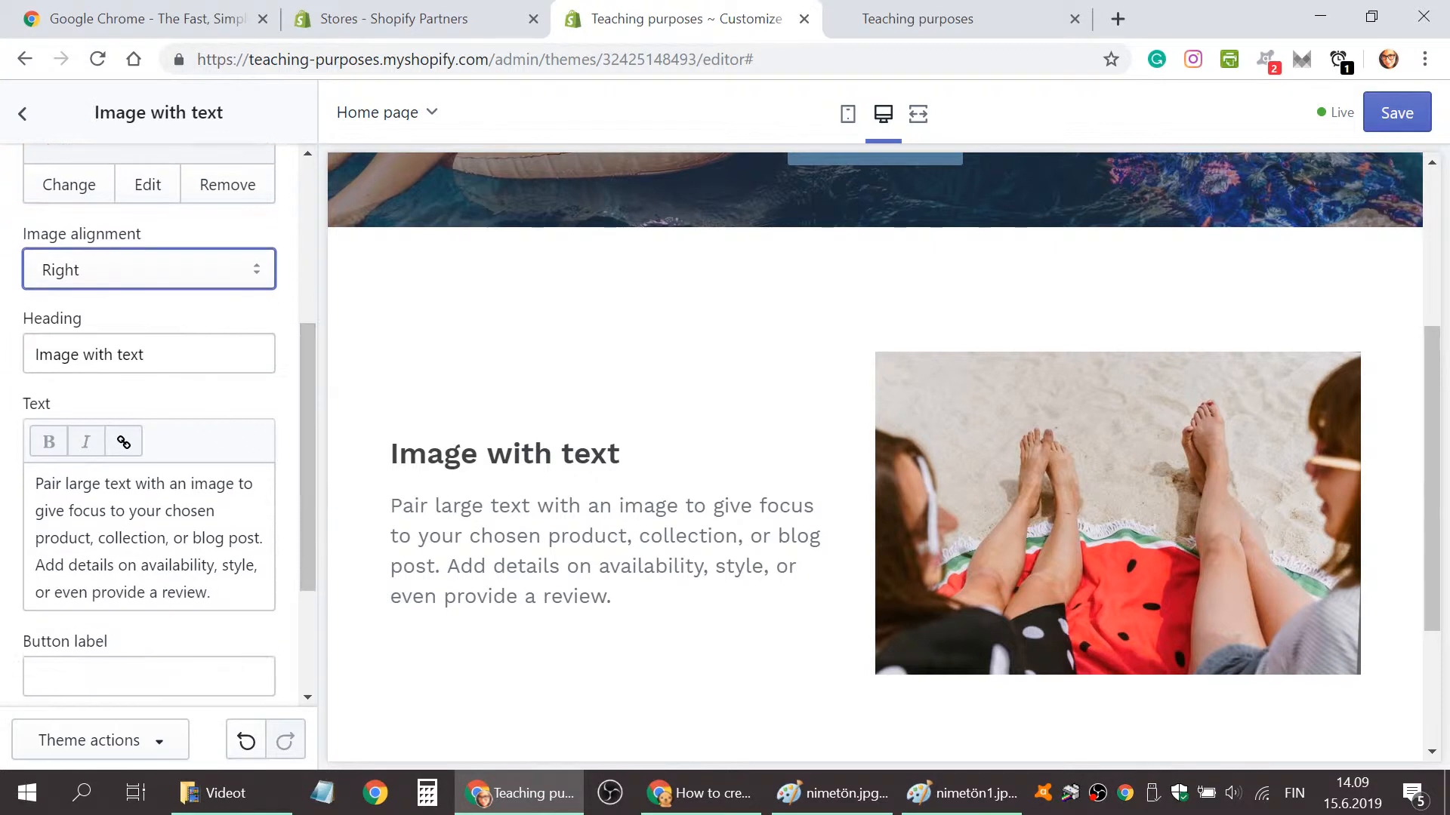
pyautogui.moveTo(151, 354); pyautogui.dragTo(34, 354)
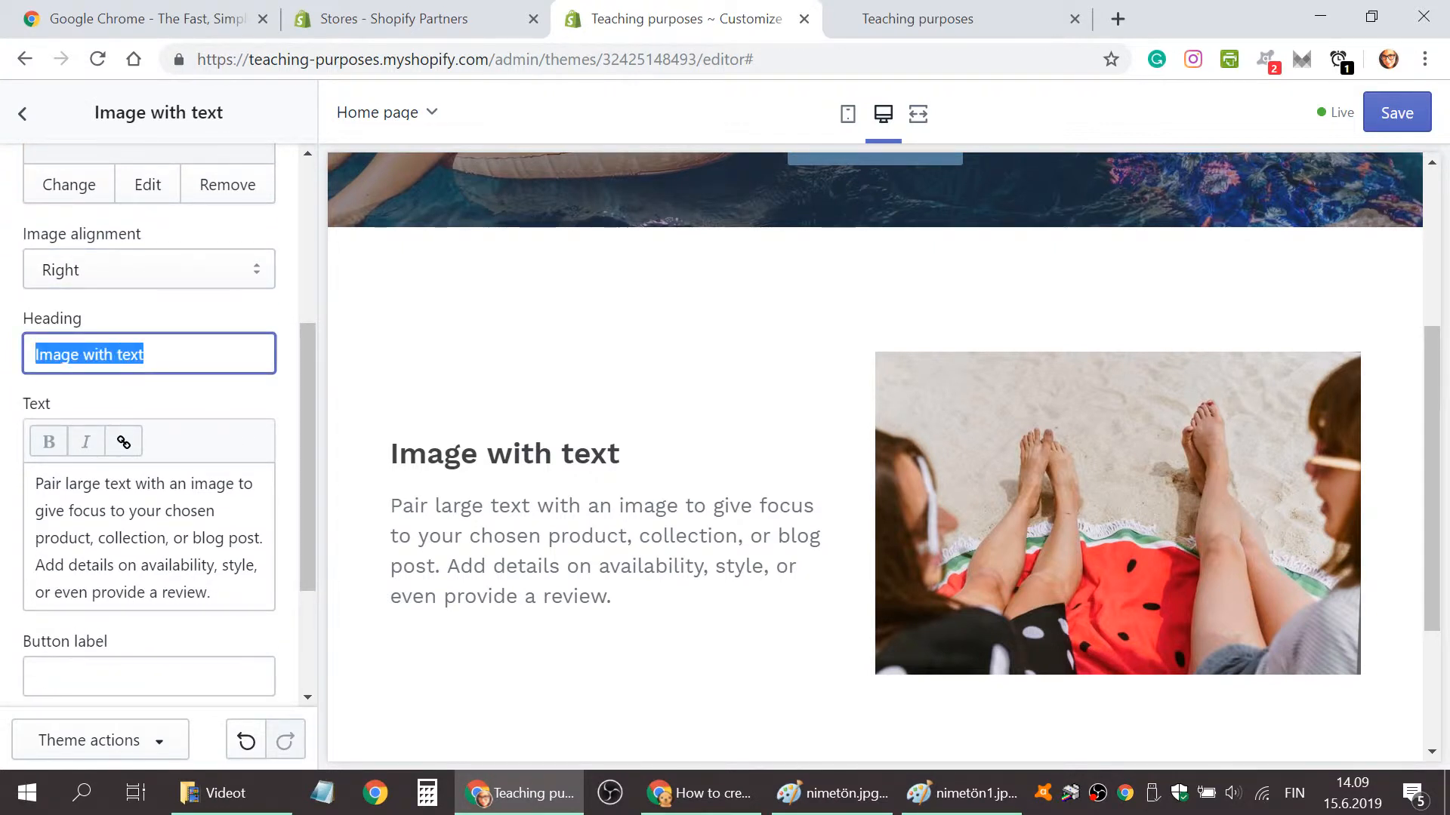
pyautogui.write('S')
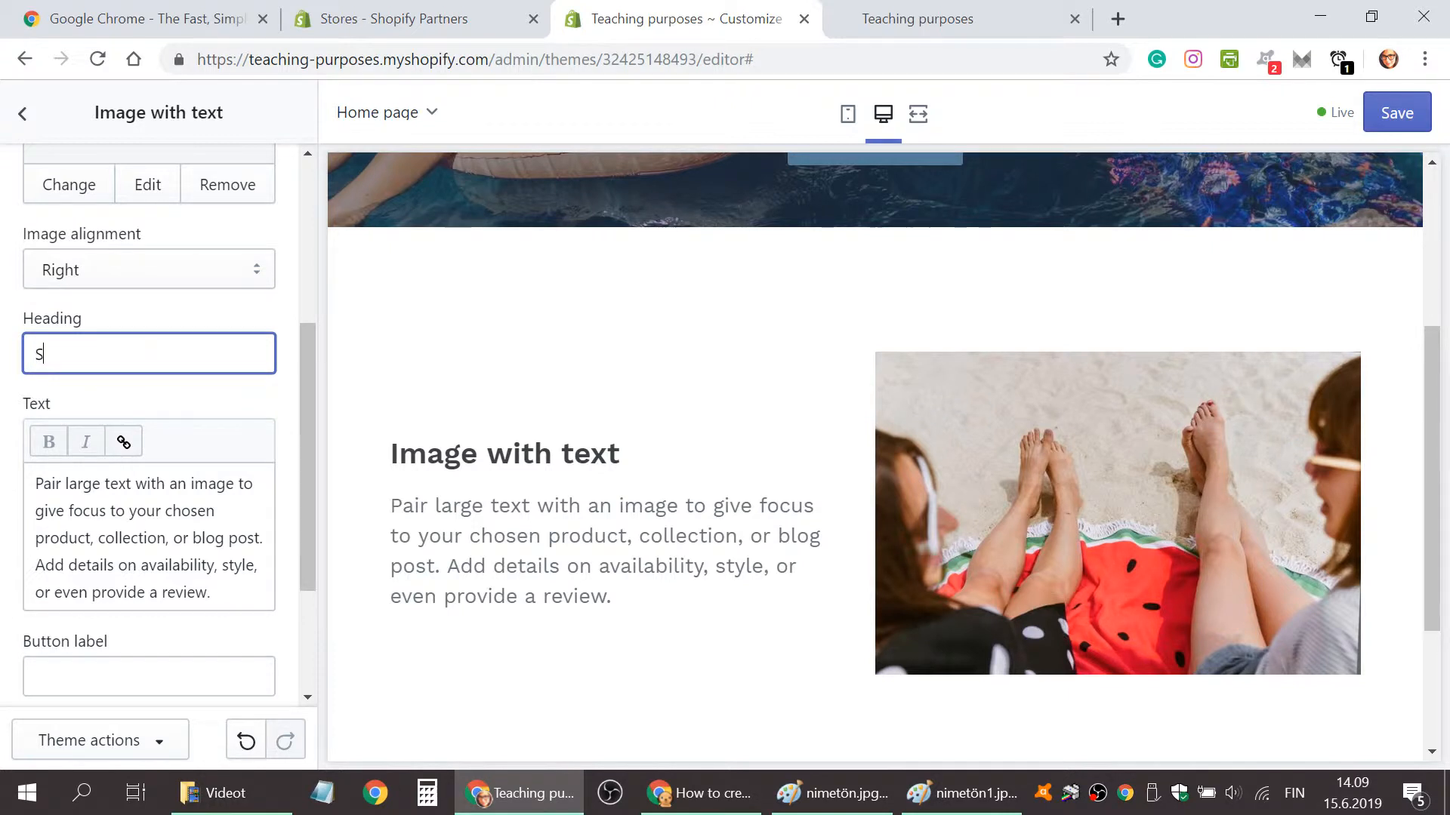
pyautogui.write('ummer is h')
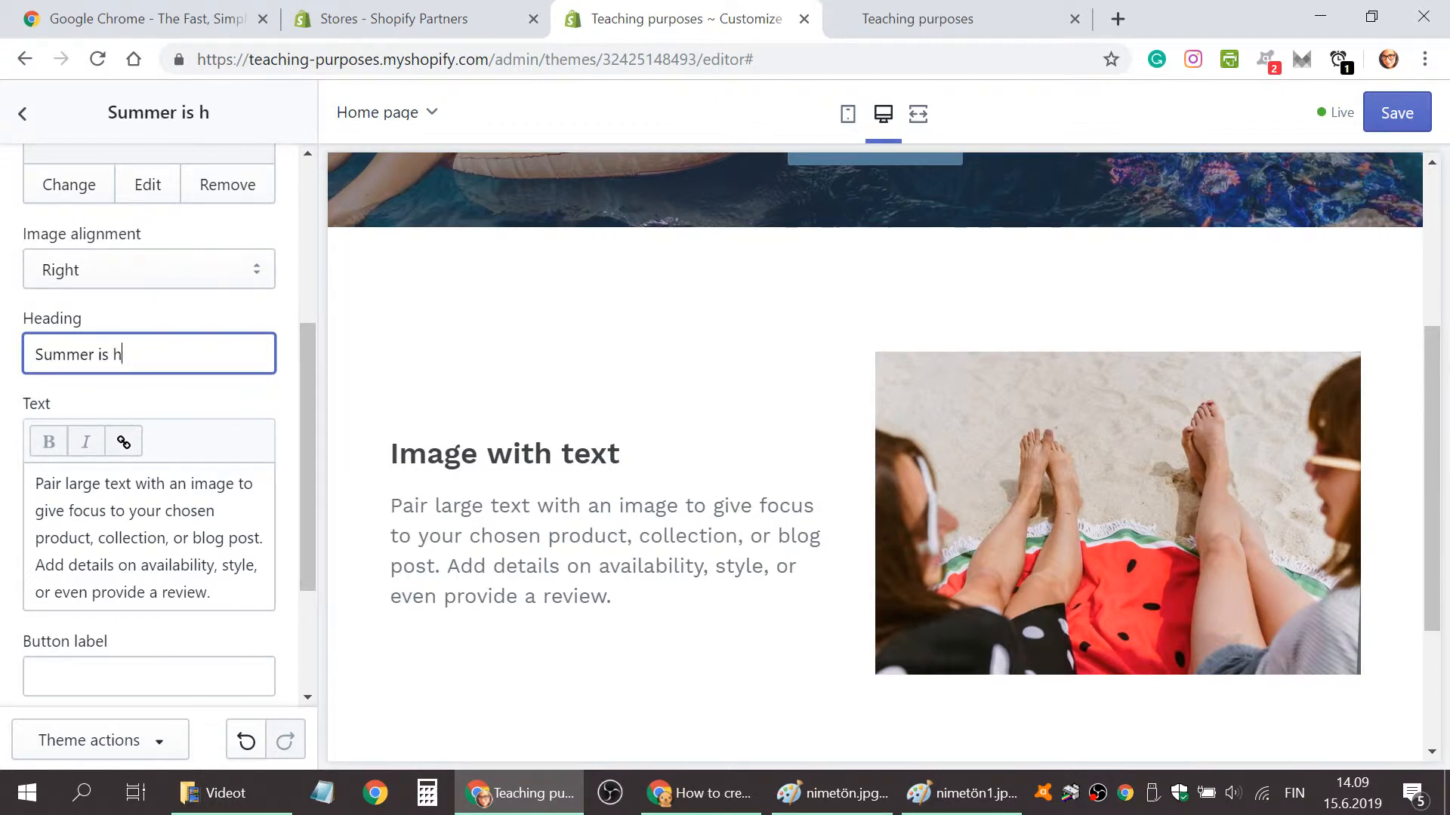
pyautogui.write('ere, ')
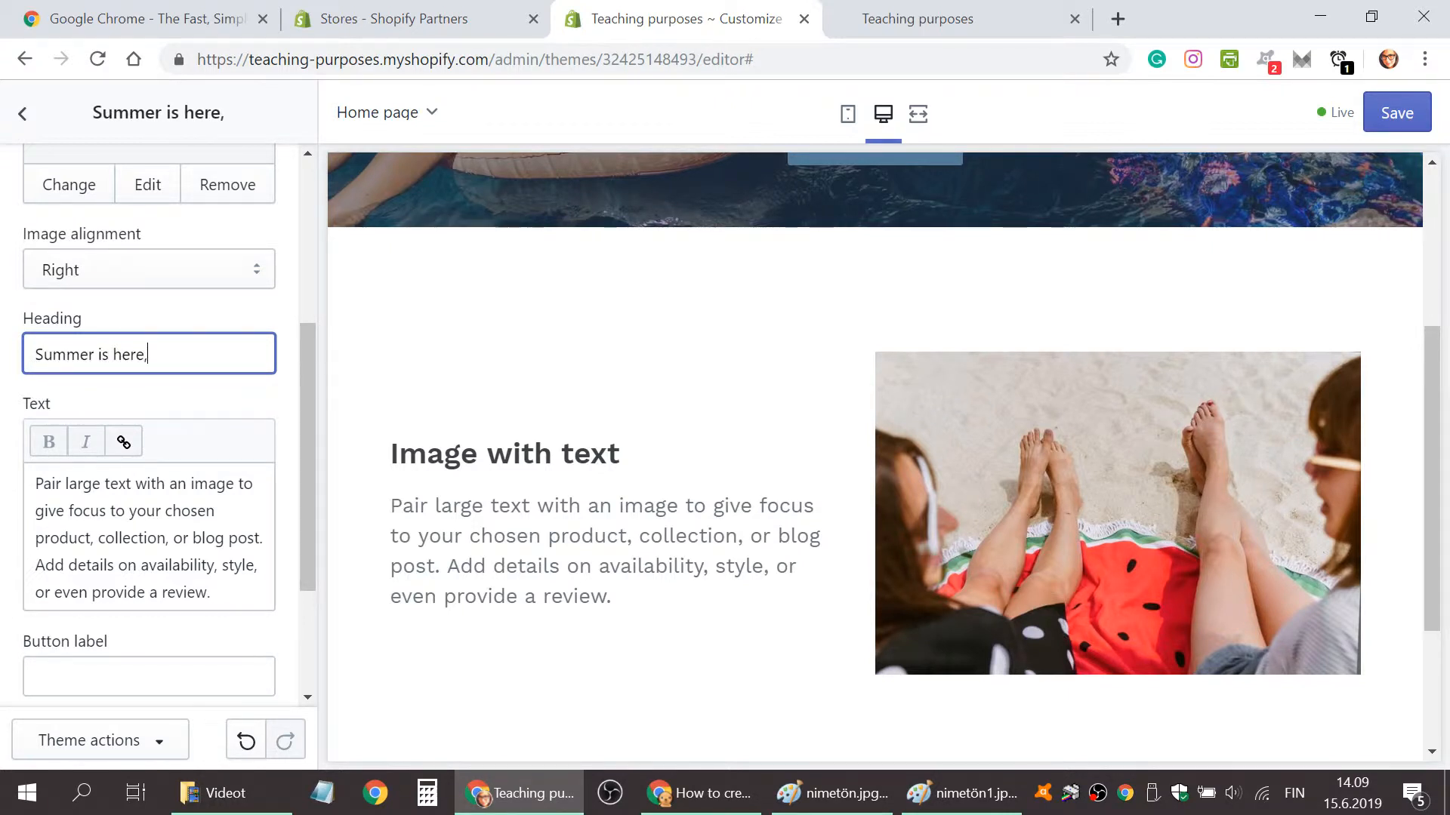
pyautogui.write('time to ')
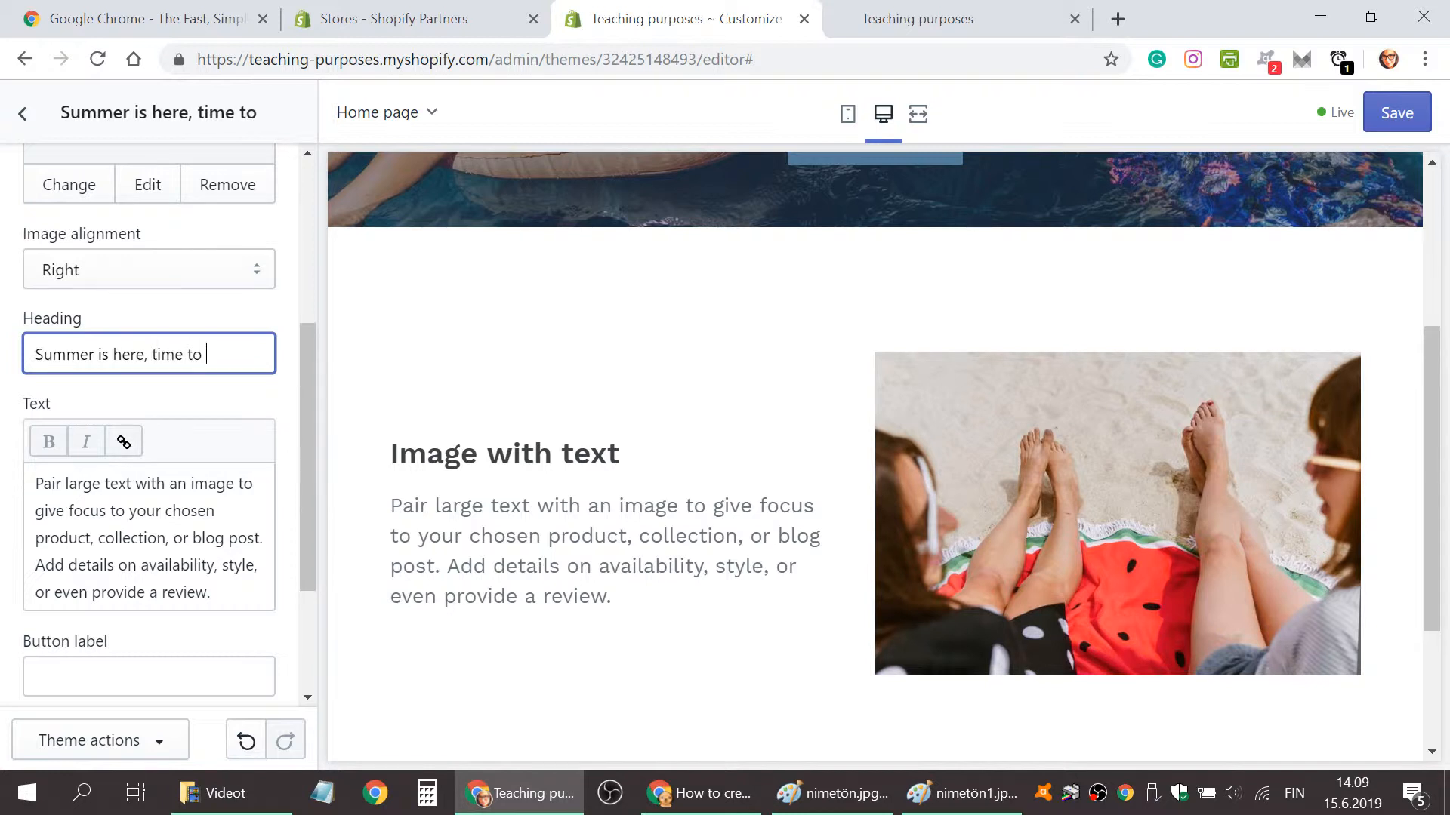
pyautogui.write('Chill')
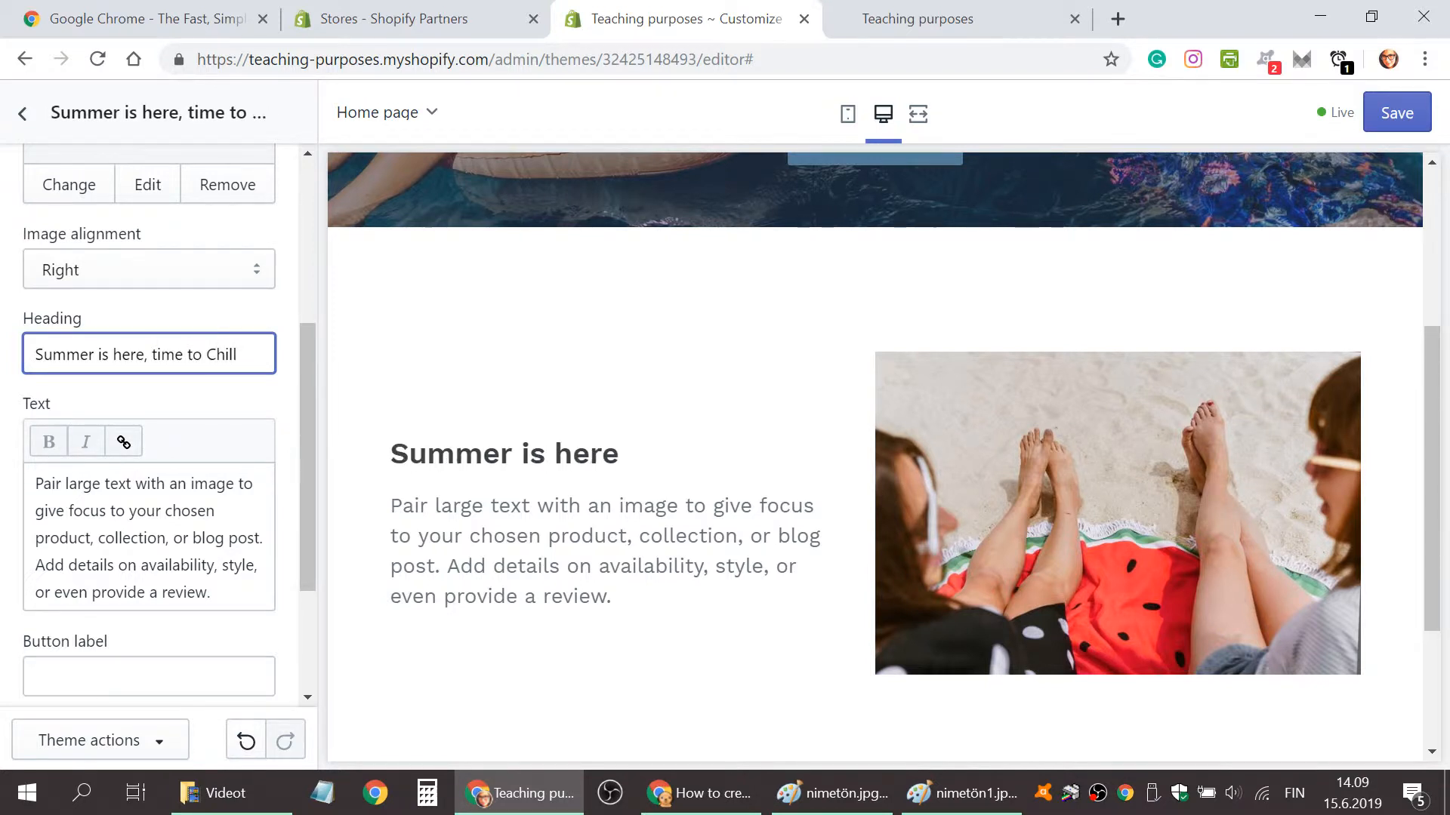
# Replace the section's placeholder text with "No worries, we have you covered.".
pyautogui.click(91, 521)
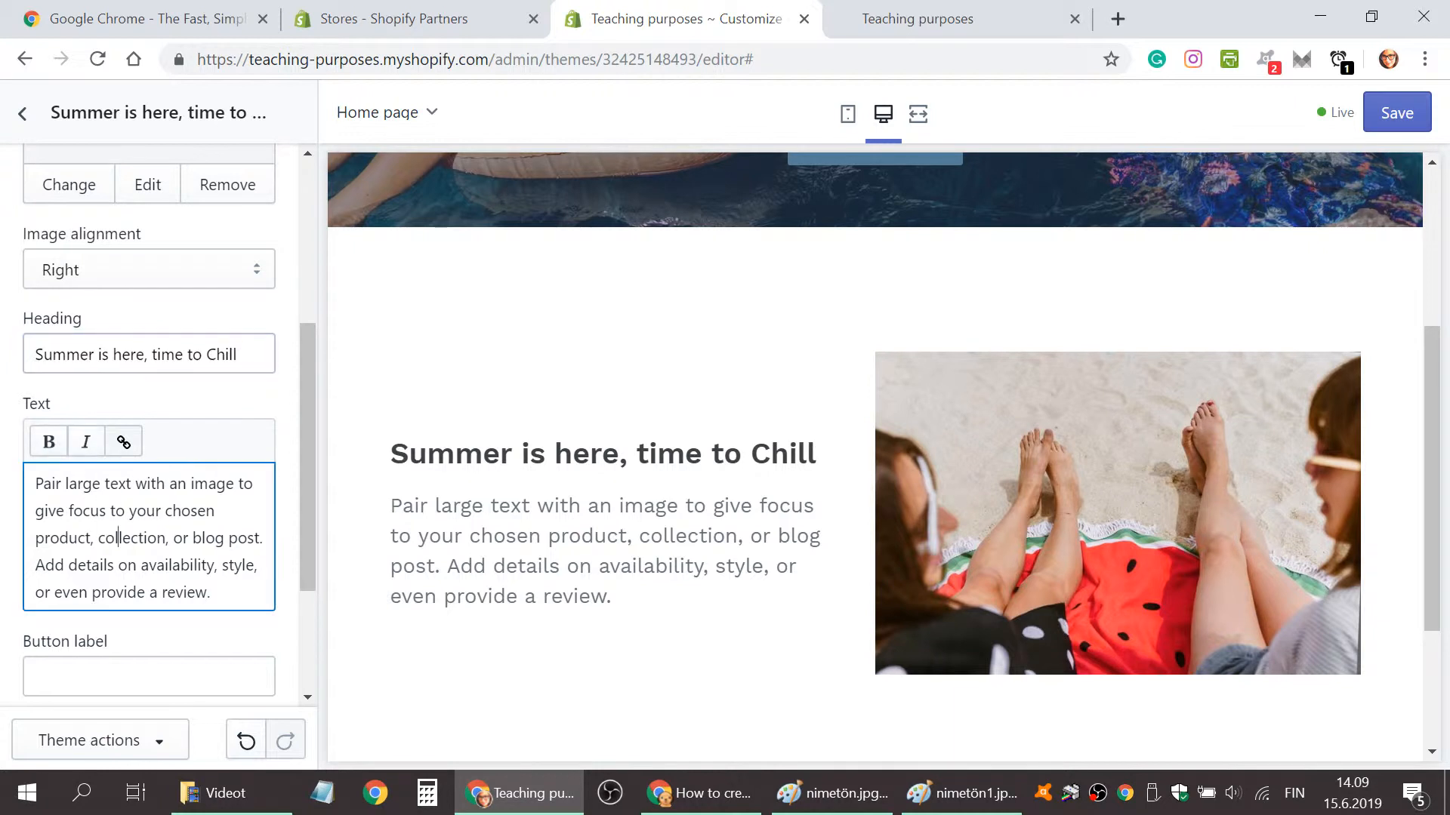
pyautogui.hotkey('ctrl', 'a')
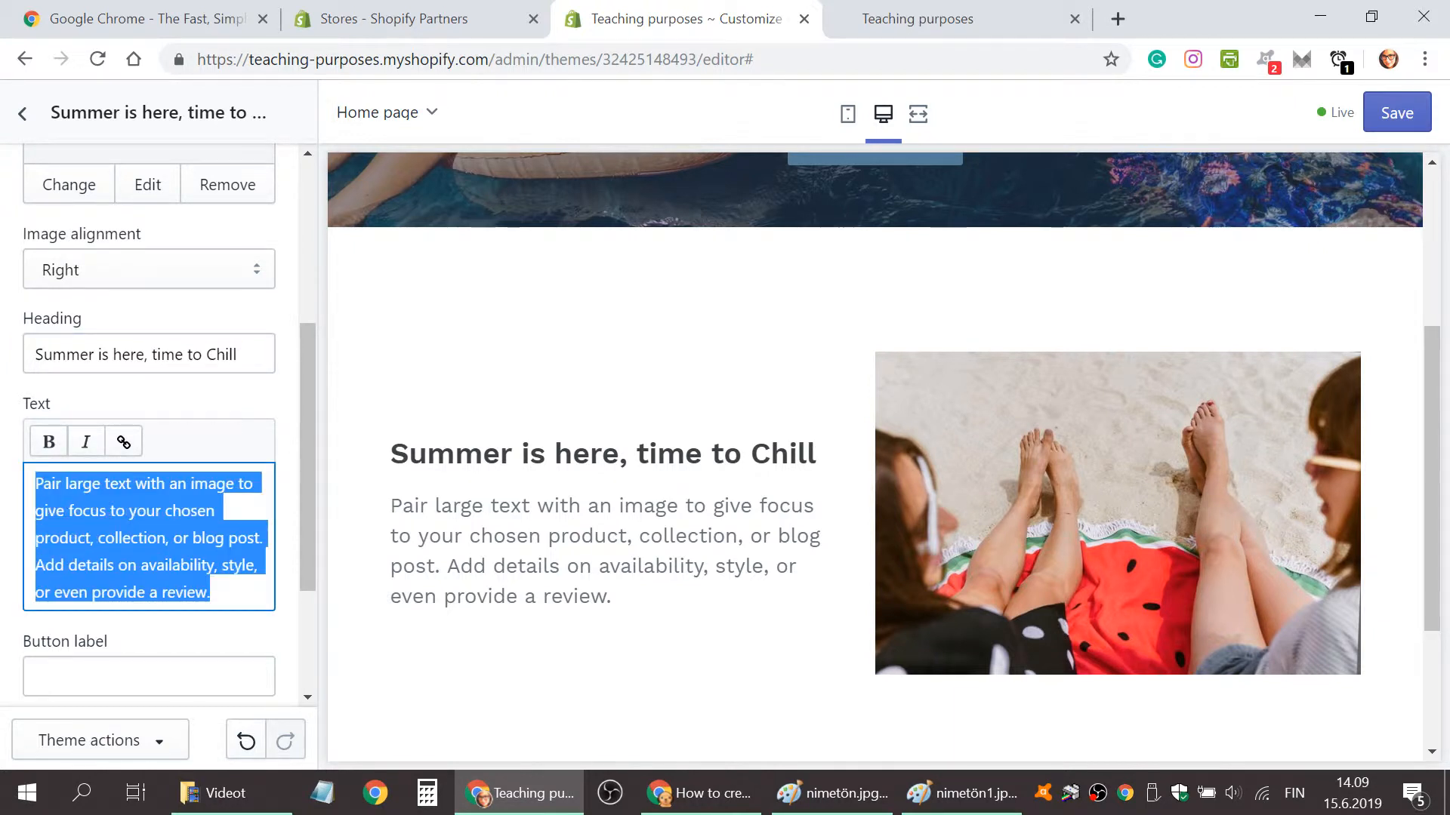
pyautogui.write('o worries')
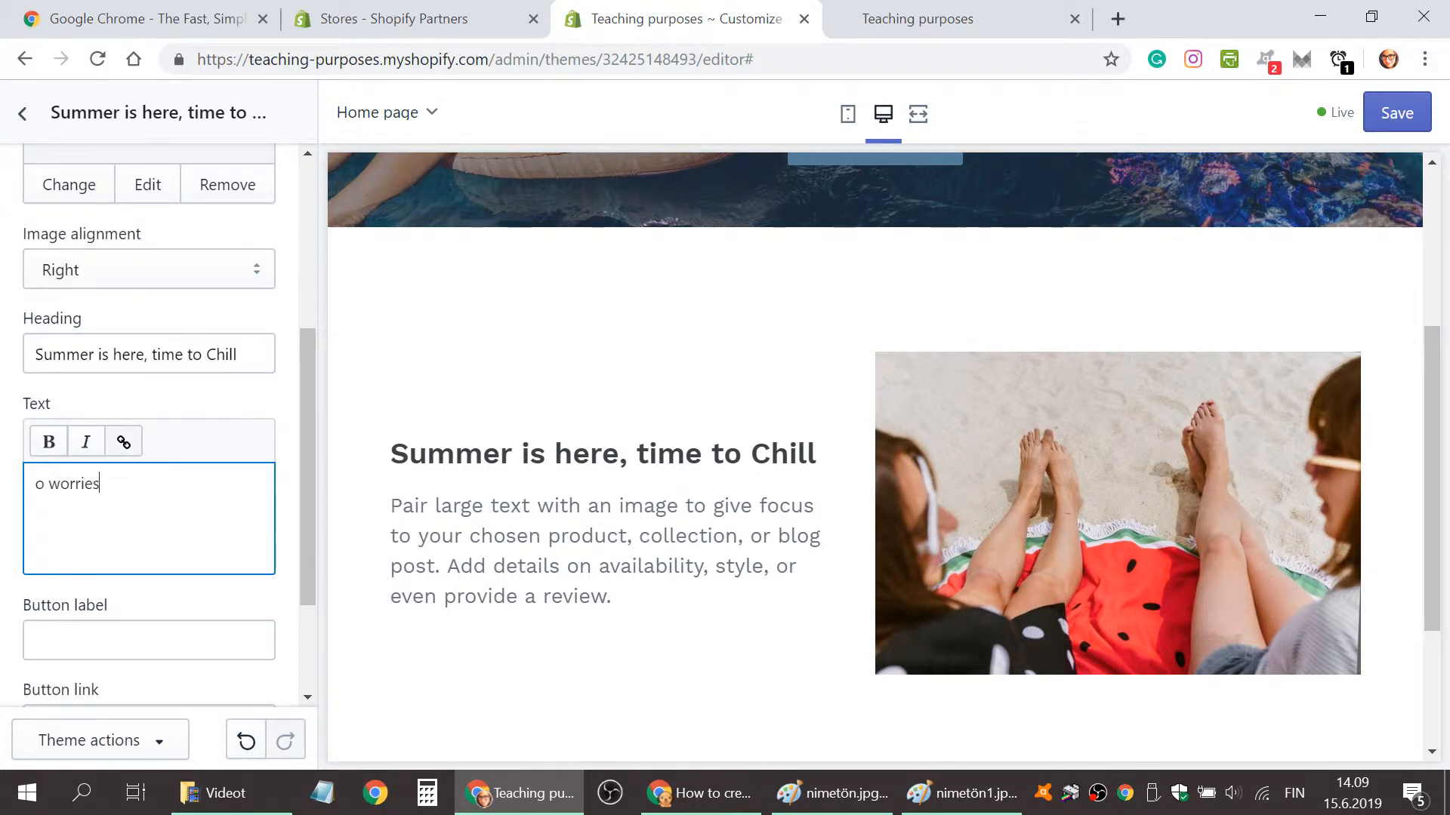
pyautogui.write(', we have you covered')
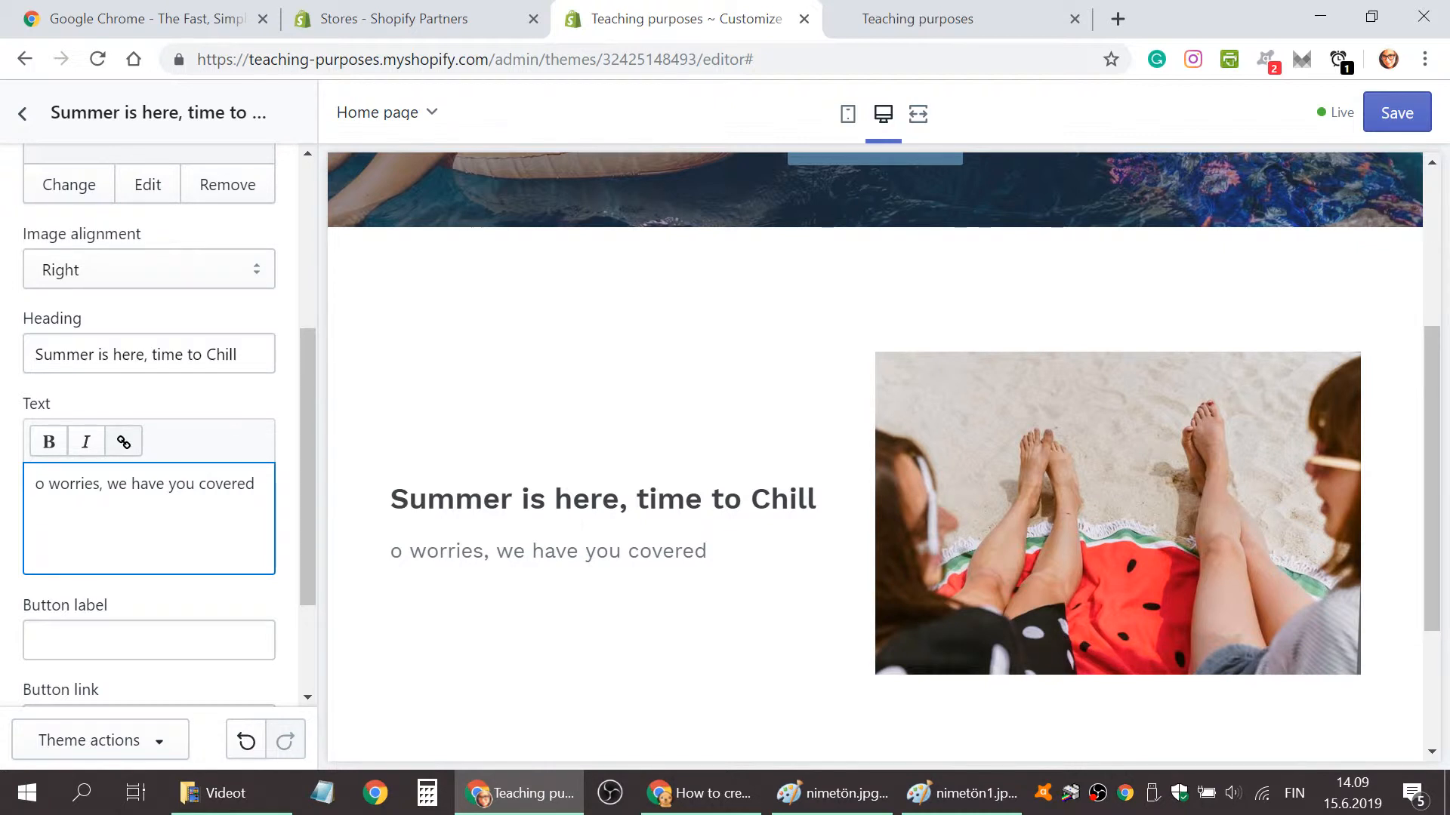
pyautogui.write('N')
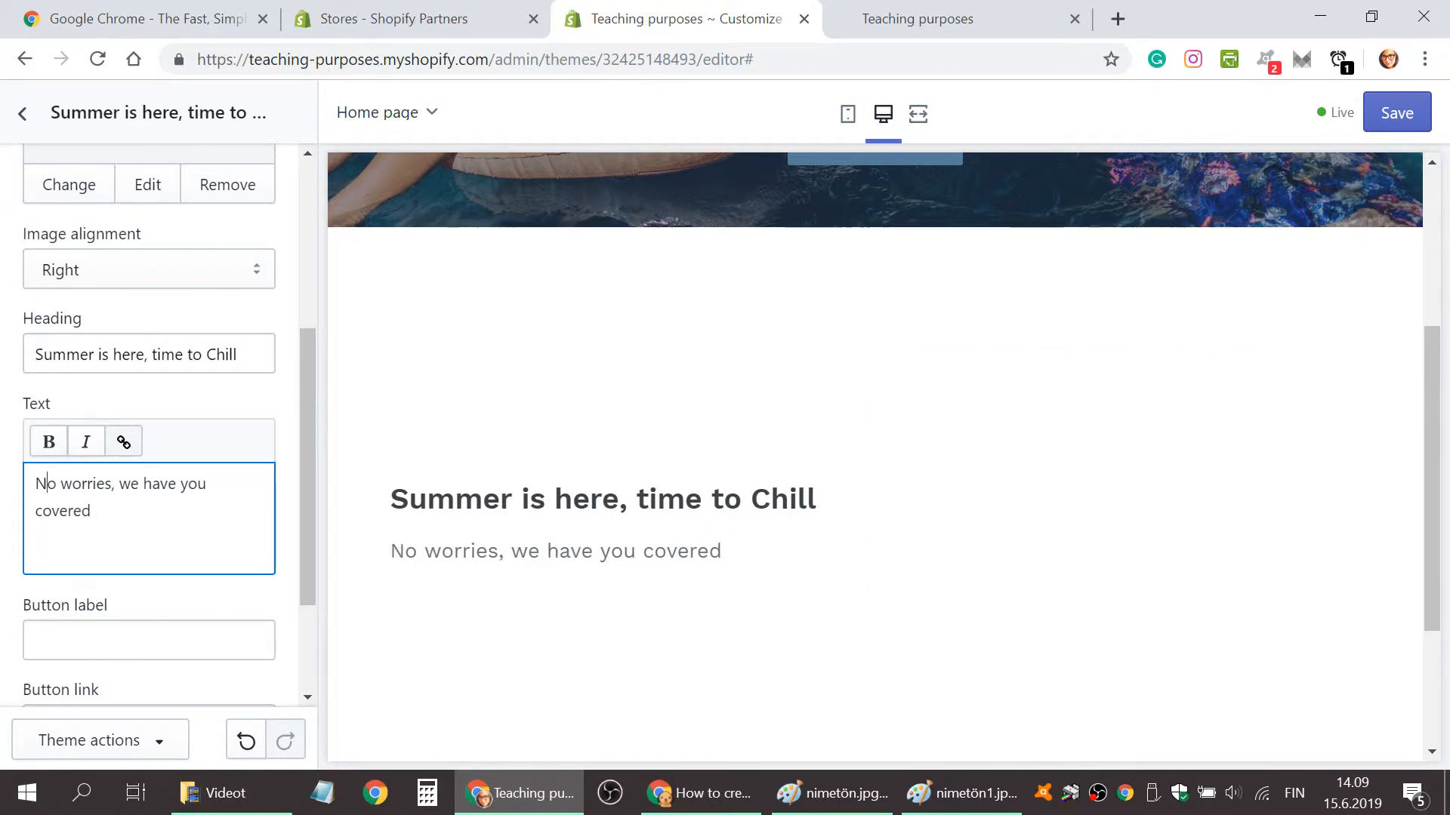
pyautogui.click(92, 511)
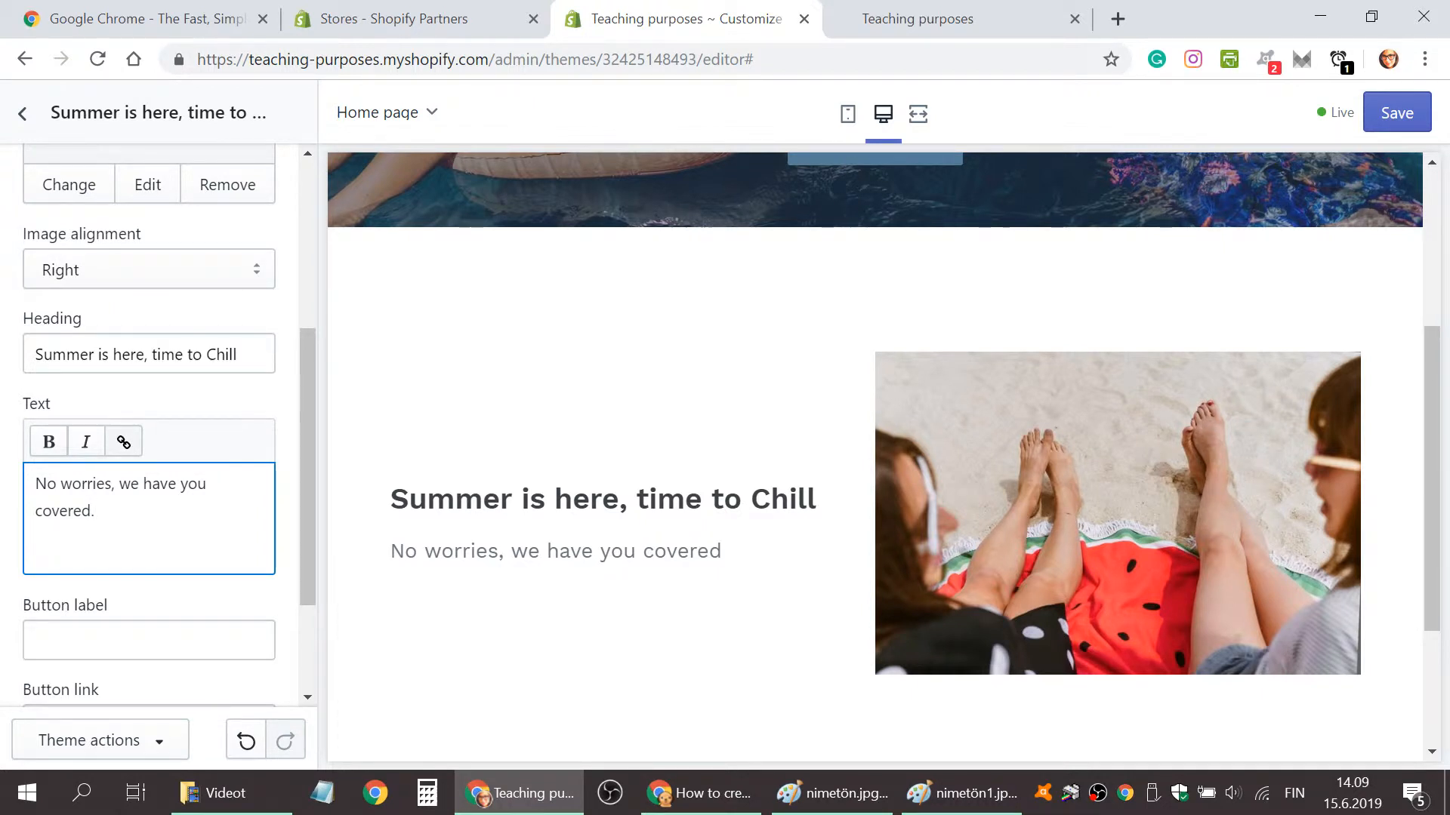
# Link the Image with text section's button to All Collections.
pyautogui.scroll(-2, 283, 401)
pyautogui.click(150, 472)
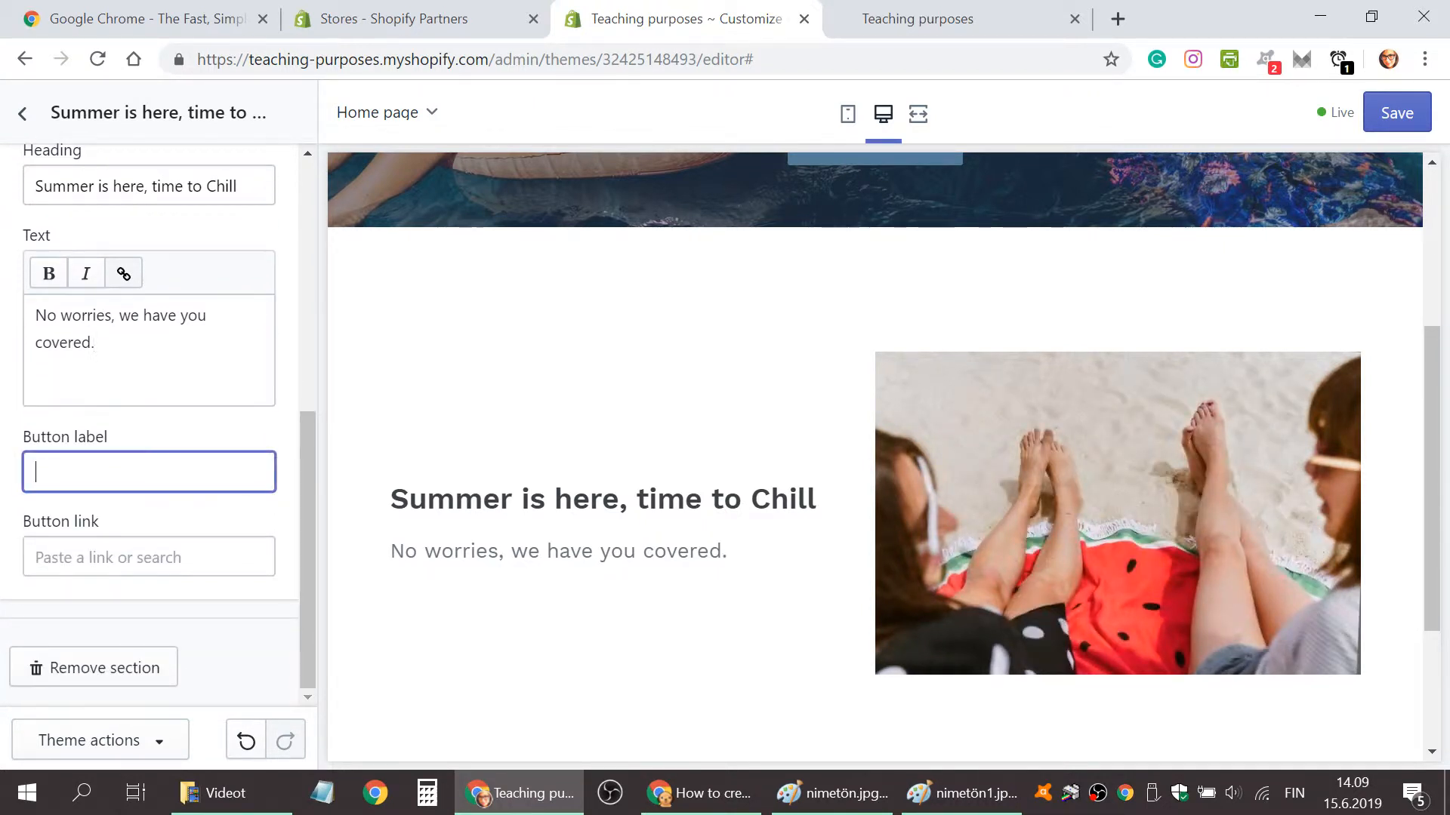
pyautogui.click(149, 558)
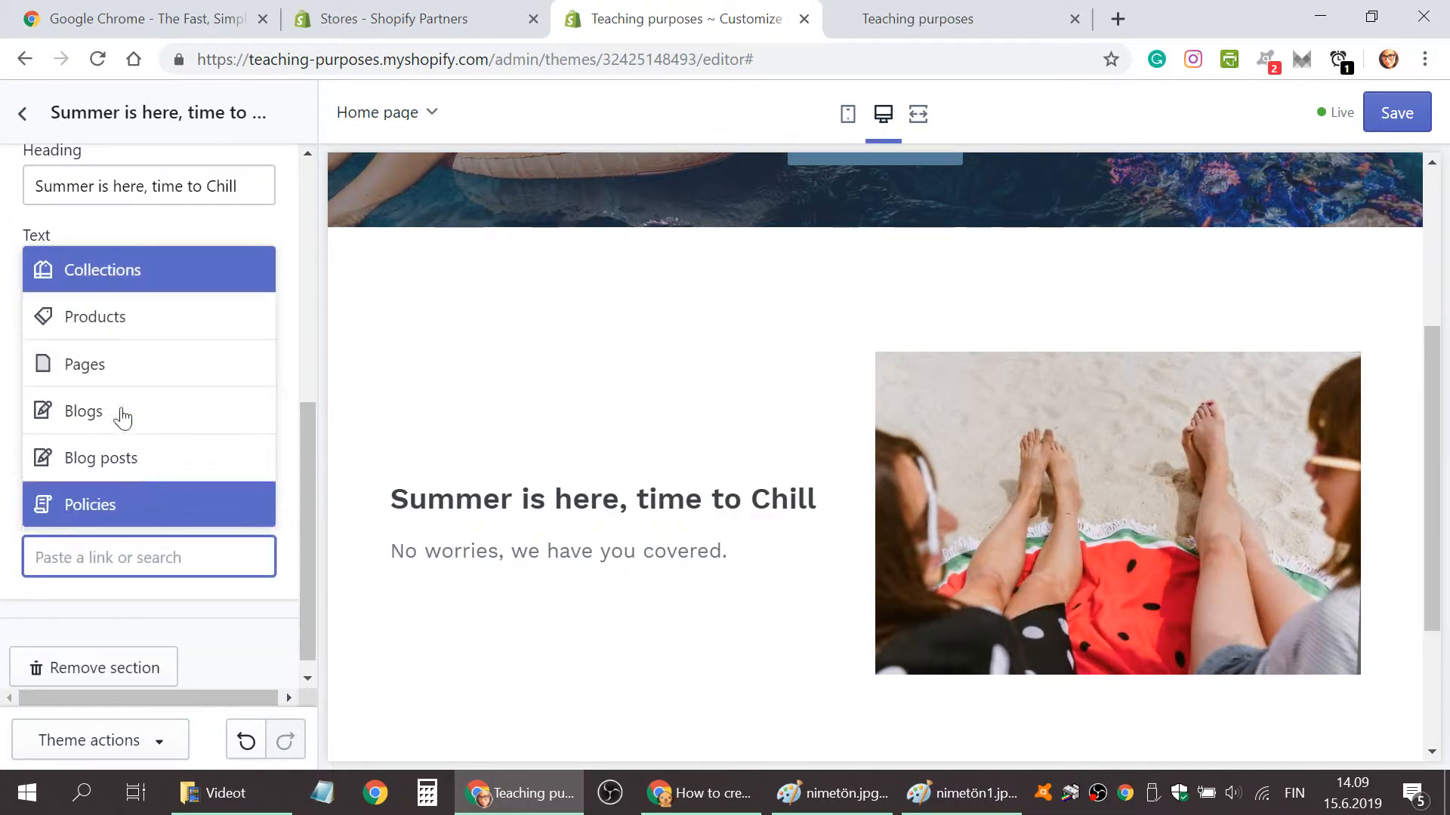
pyautogui.click(101, 290)
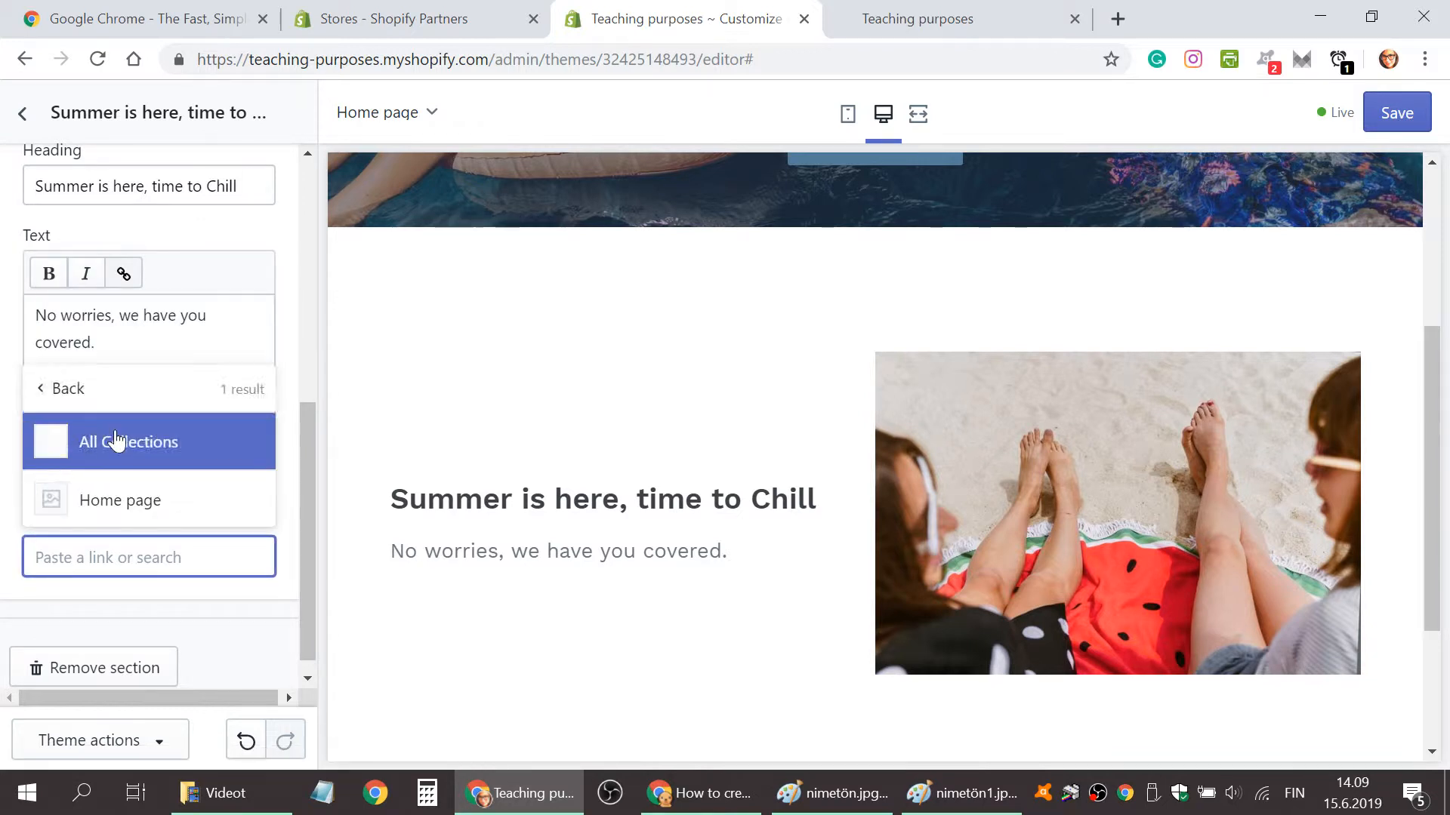
pyautogui.click(167, 453)
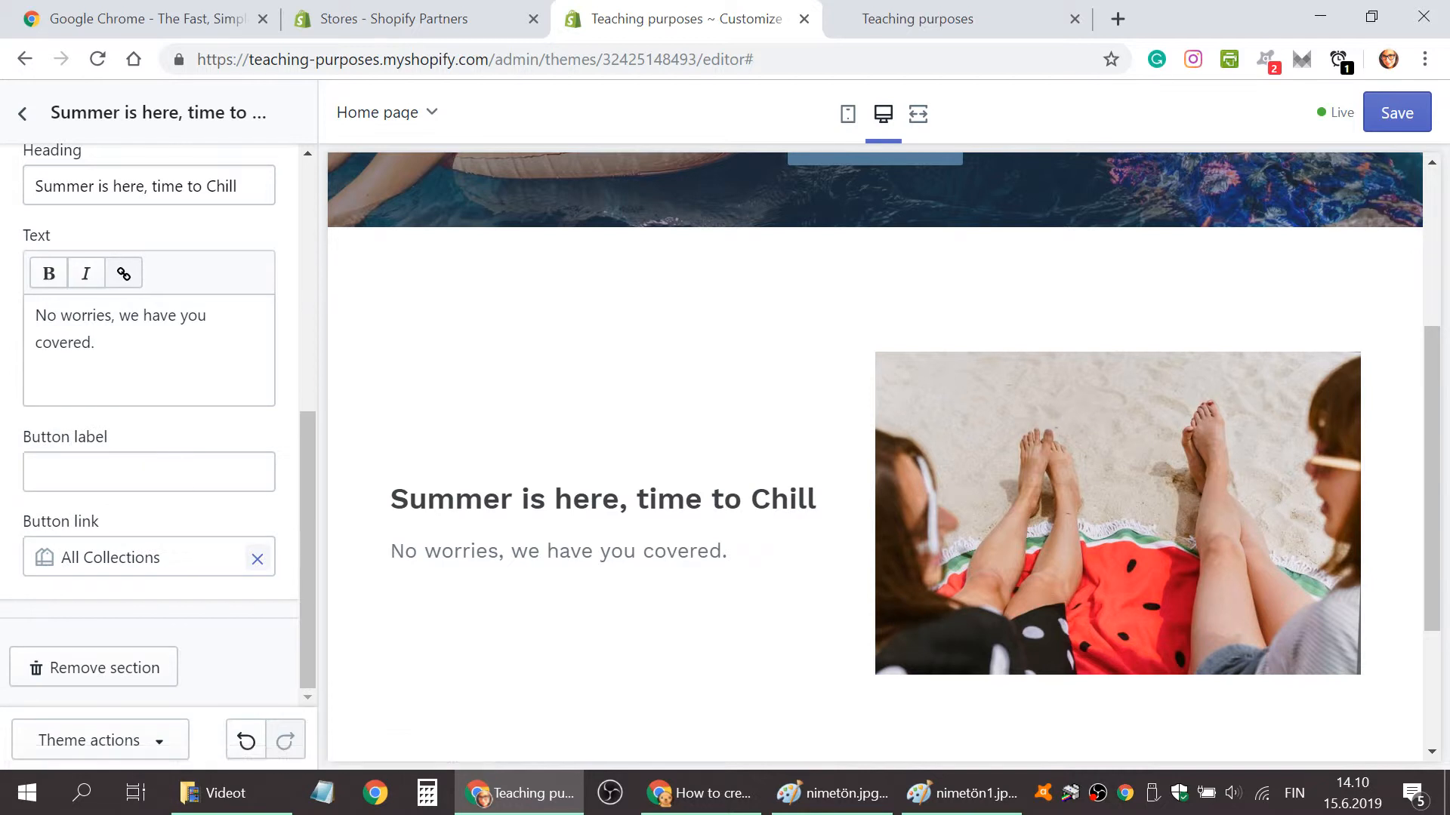
# Set the section's button label to "Browse Blankets >" and look over the section in the page preview.
pyautogui.click(165, 460)
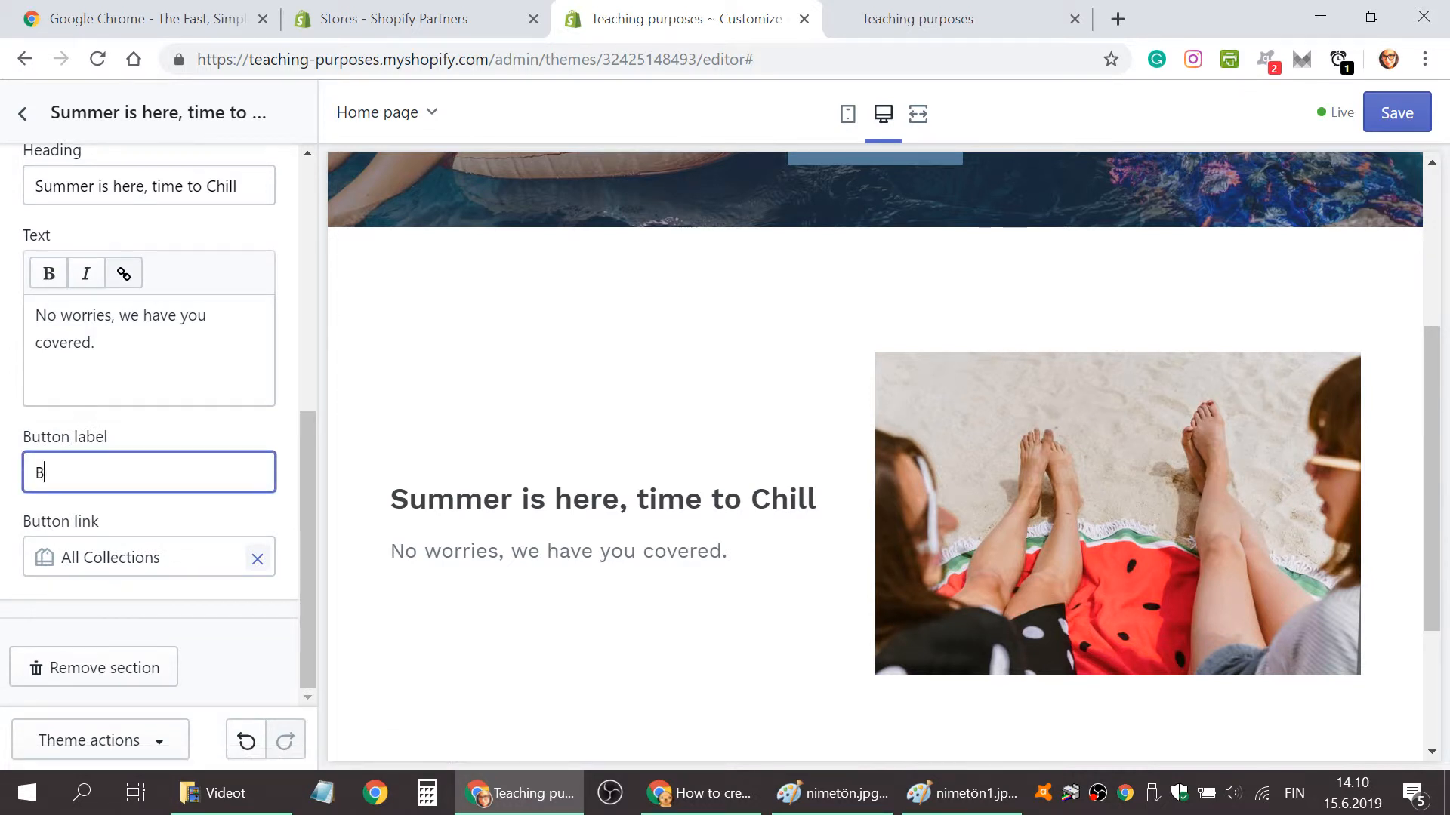
pyautogui.write('Blankets in')
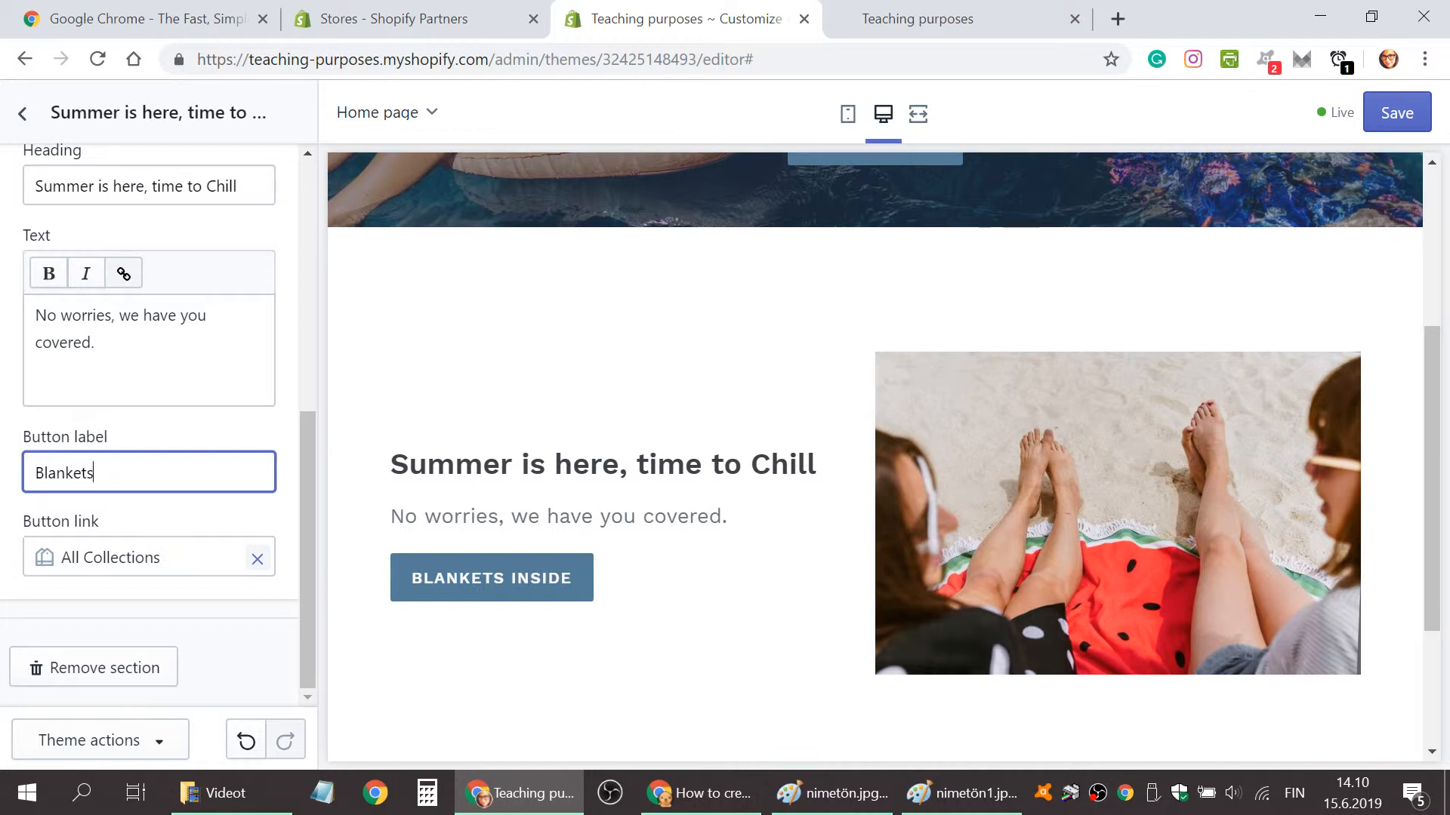
pyautogui.write('>')
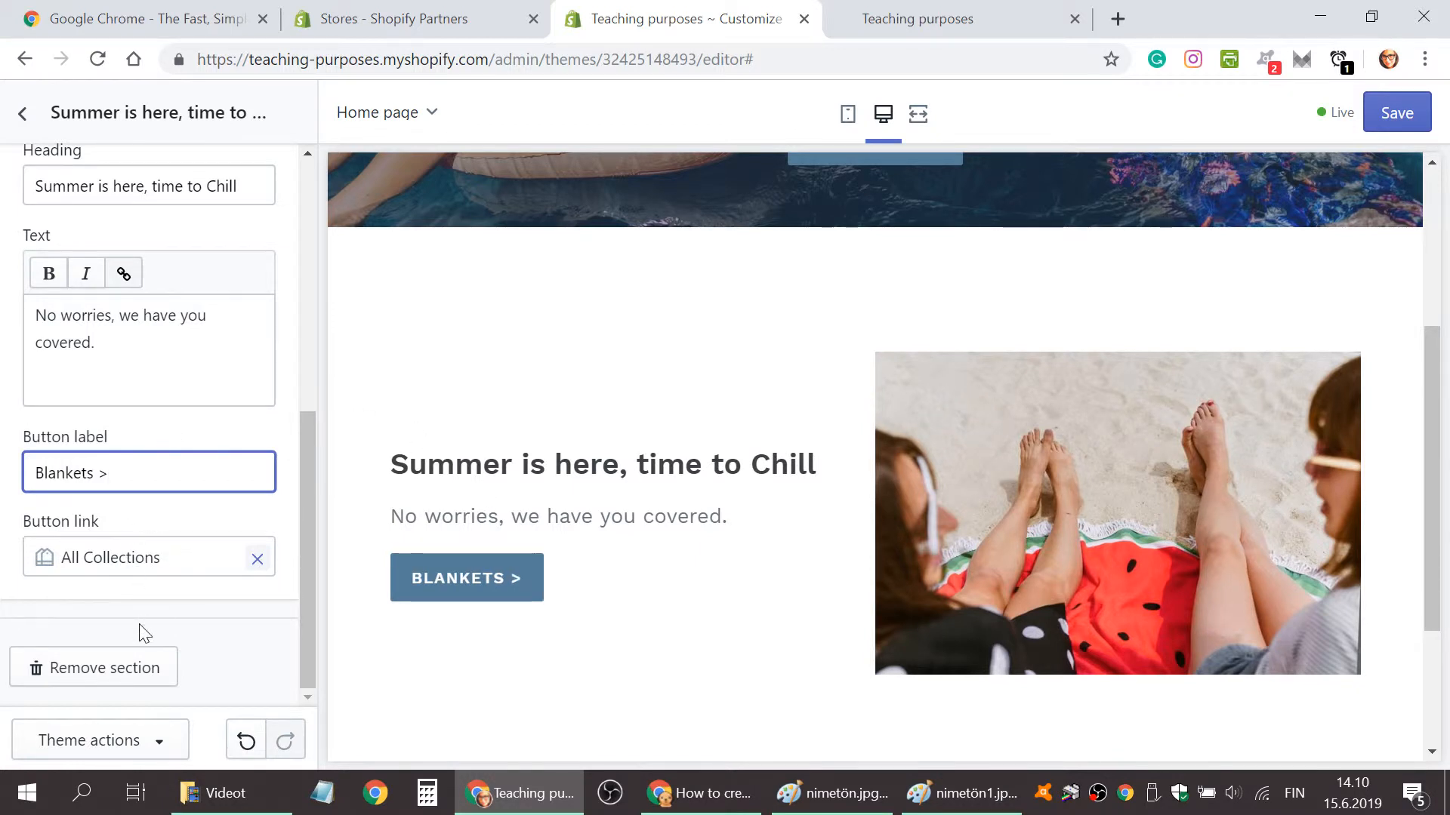
pyautogui.click(36, 473)
pyautogui.write('Browse')
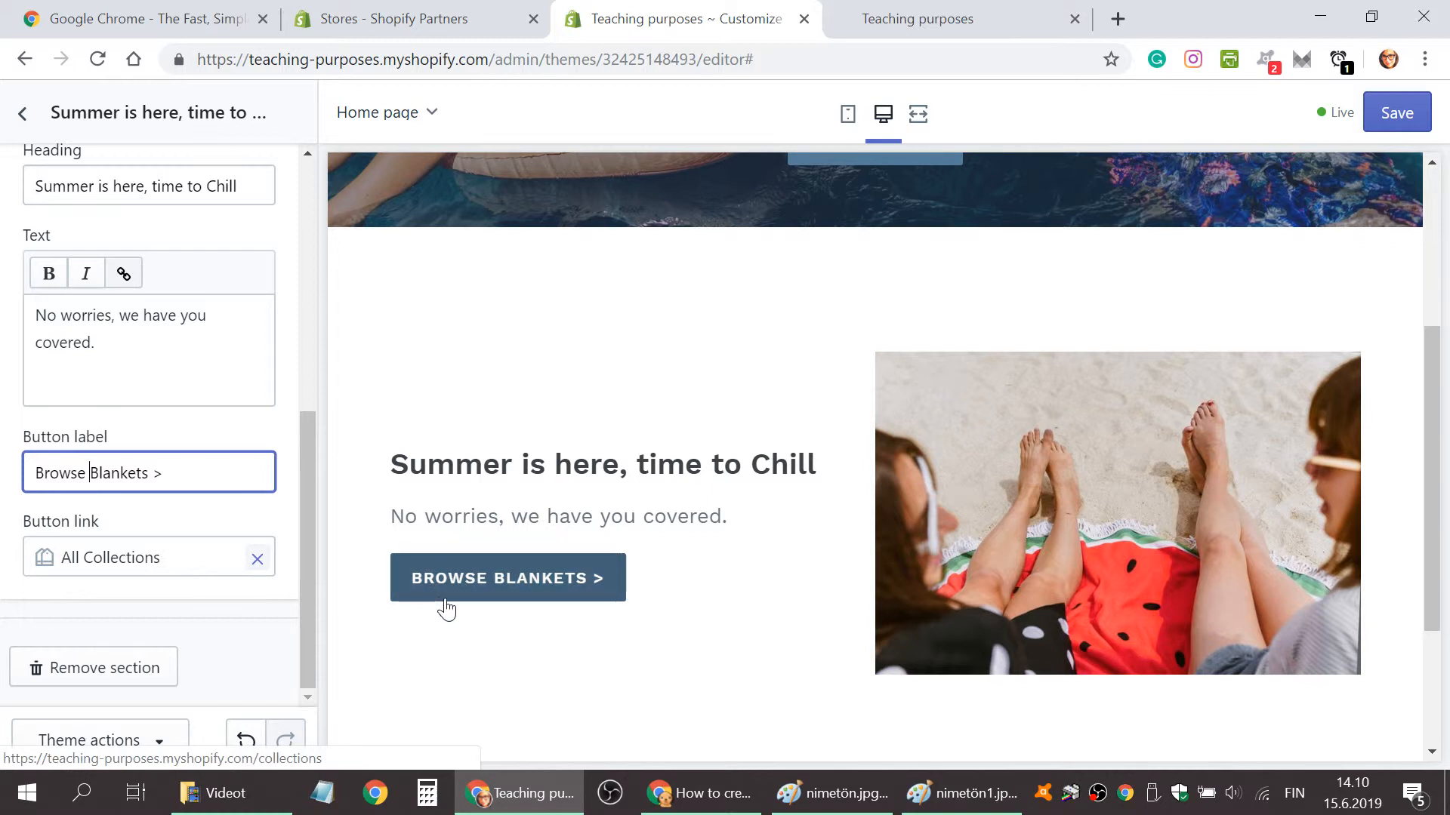
pyautogui.scroll(3, 582, 631)
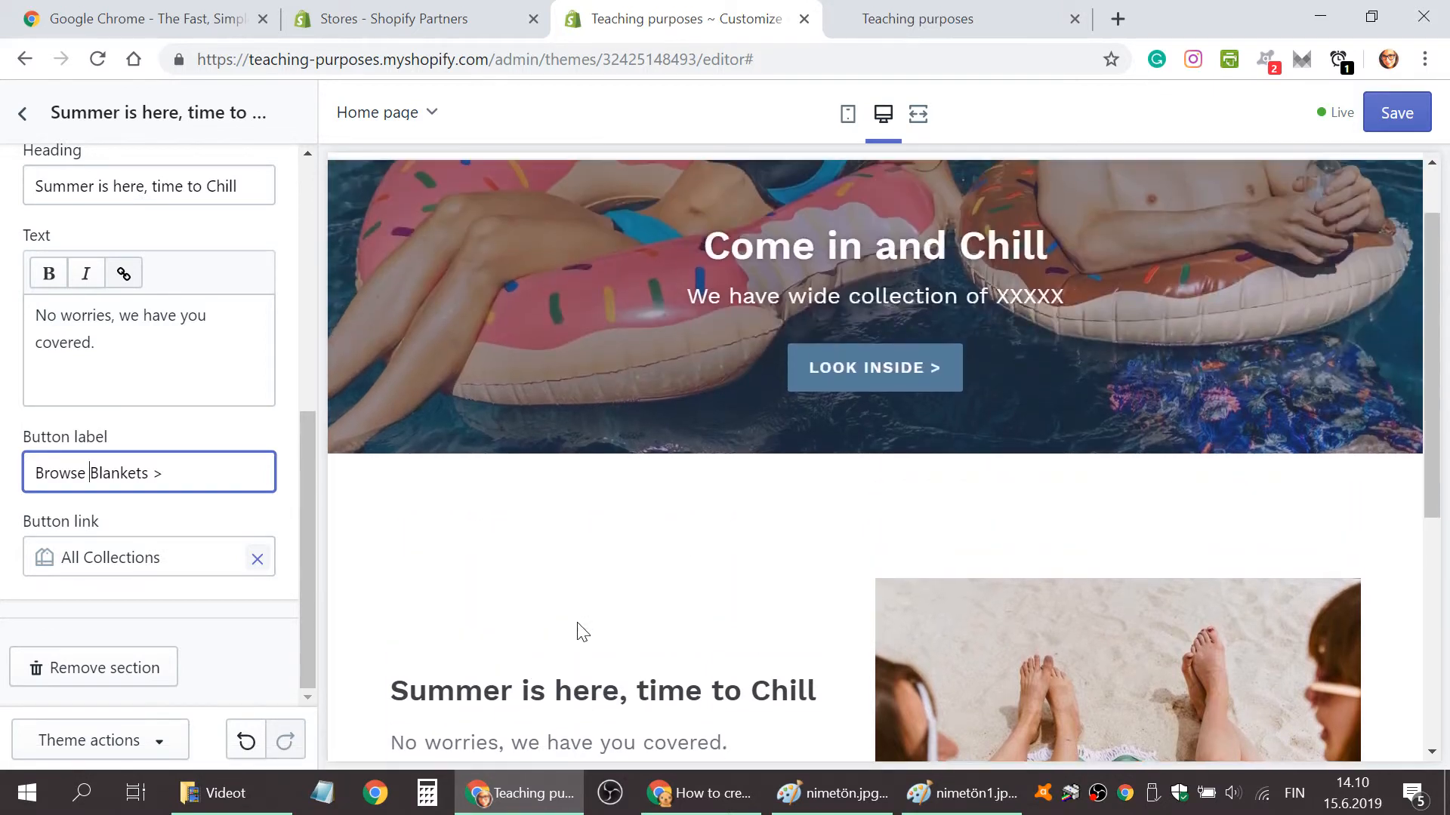
pyautogui.scroll(-3, 647, 521)
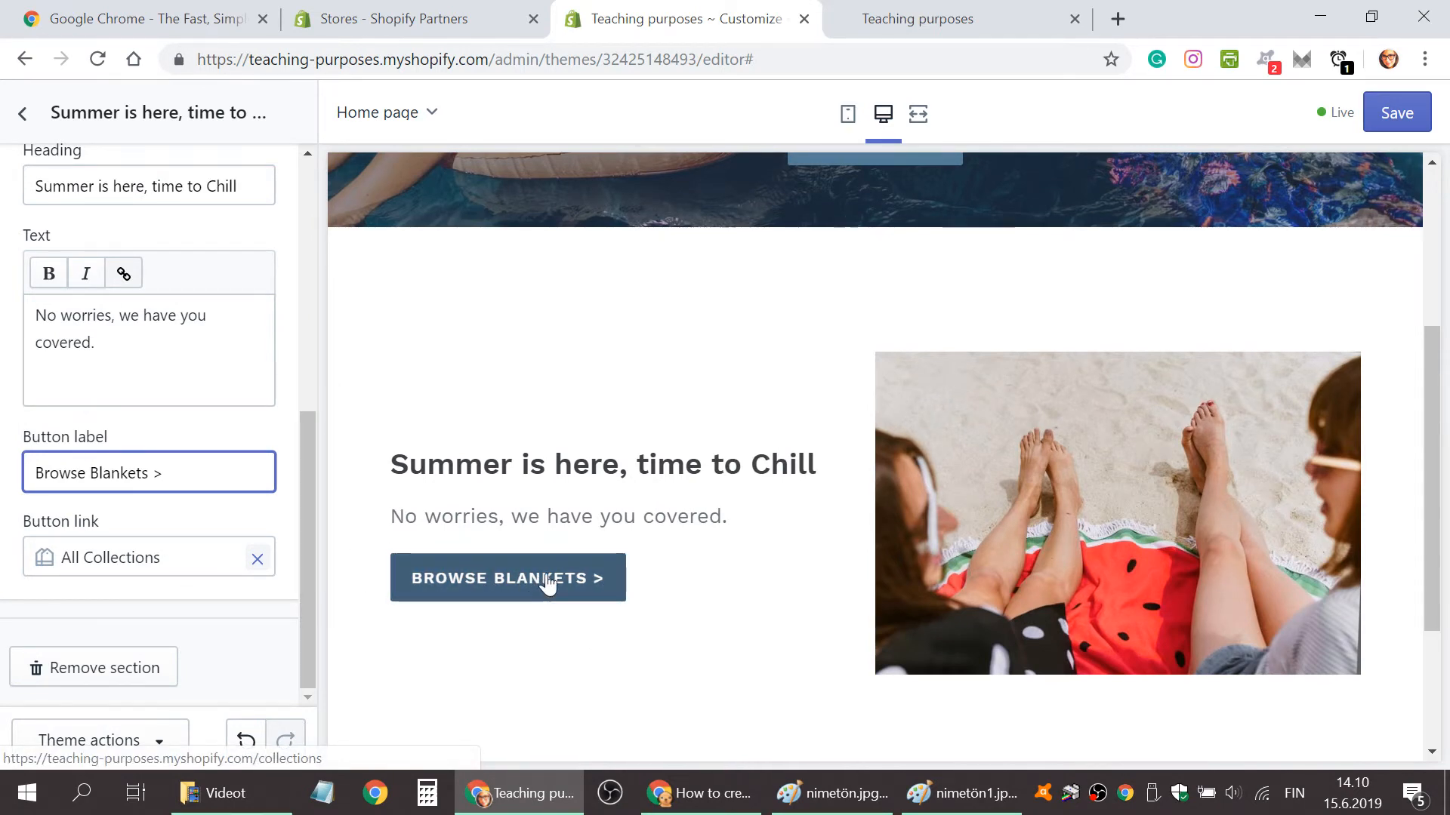
pyautogui.scroll(-3, 582, 550)
pyautogui.scroll(1, 418, 469)
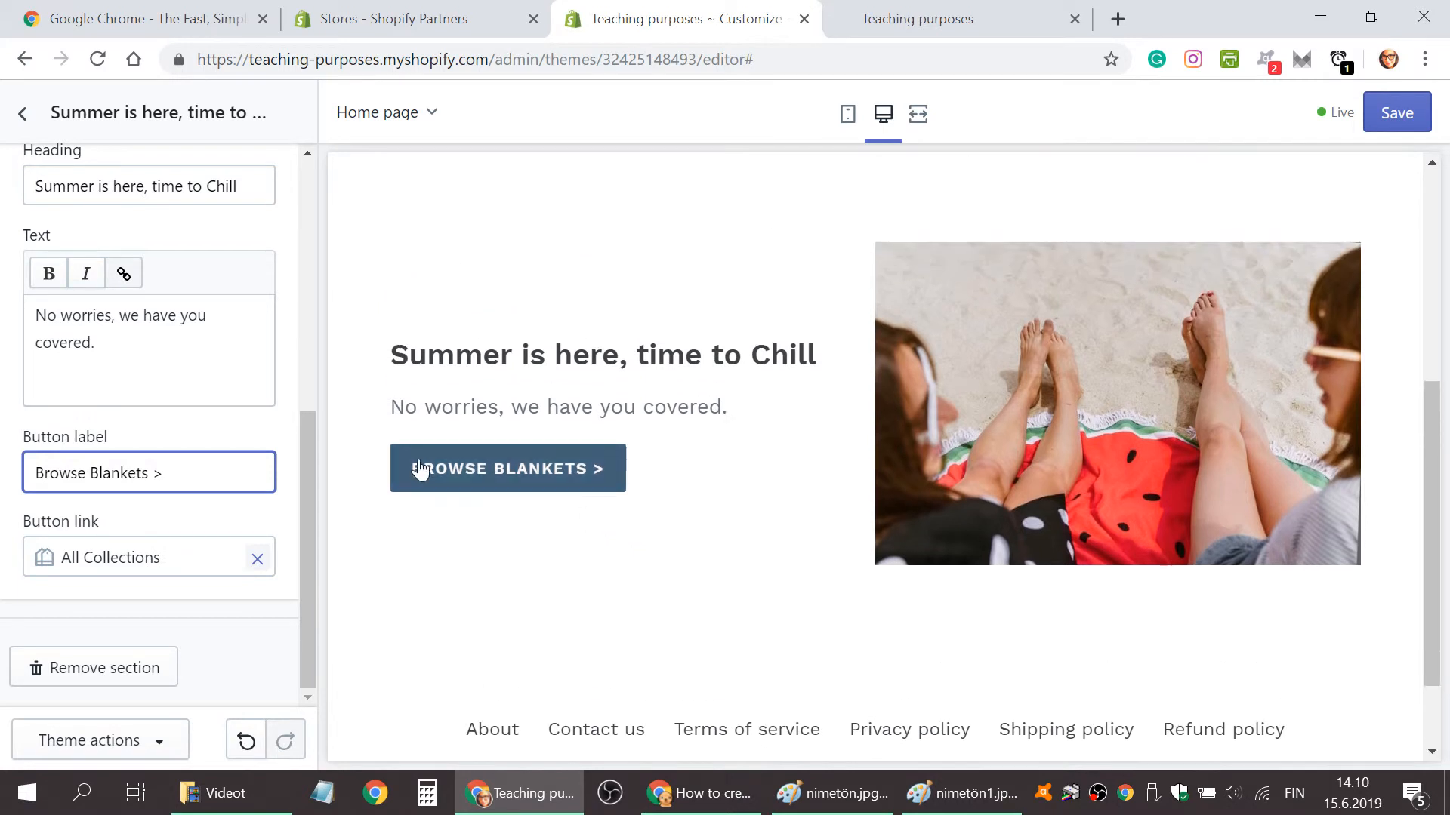
pyautogui.scroll(-2, 421, 469)
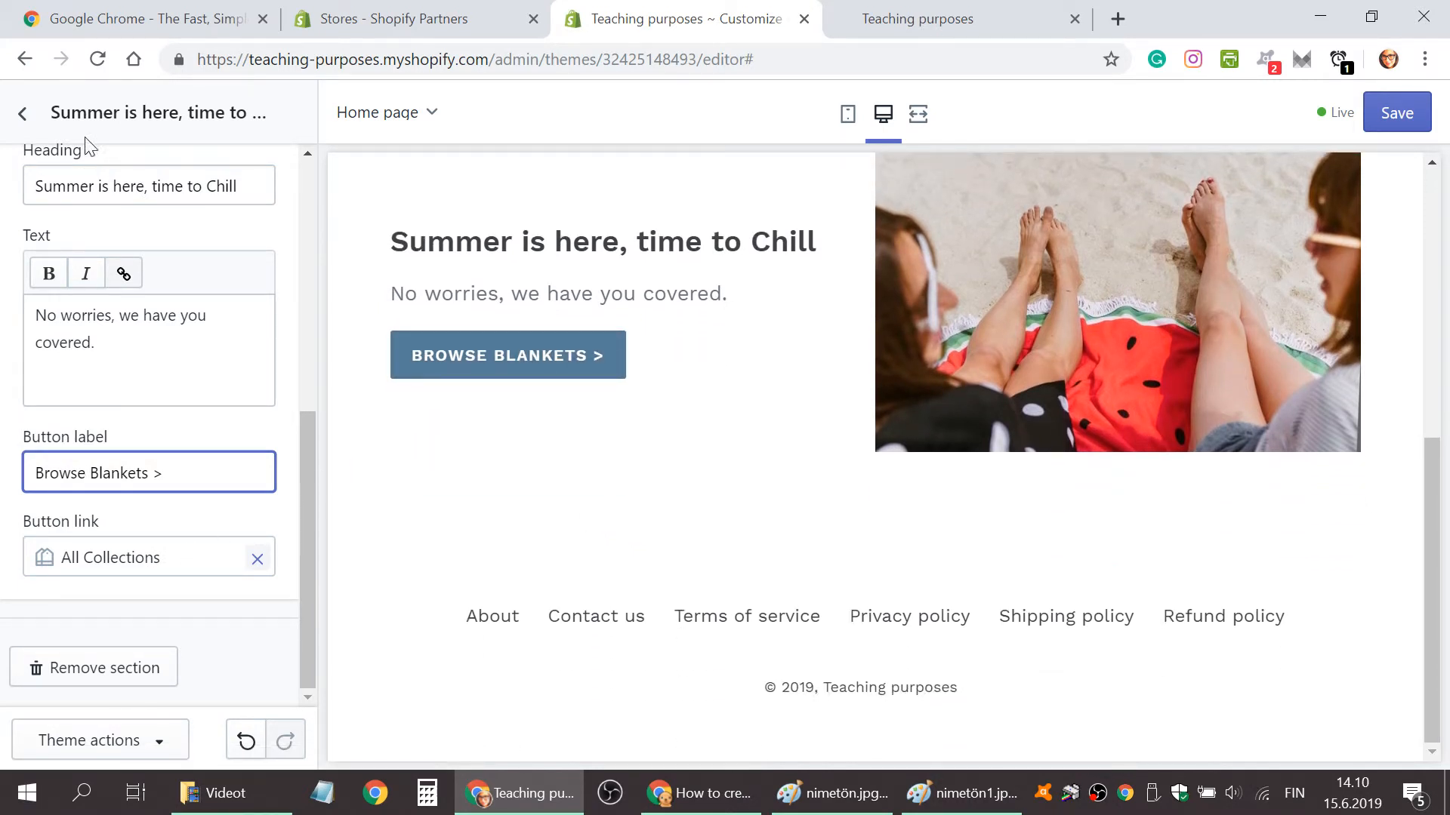
# Make the hidden Gallery section visible and move it below the "Summer is here, time to Chill" section.
pyautogui.click(20, 113)
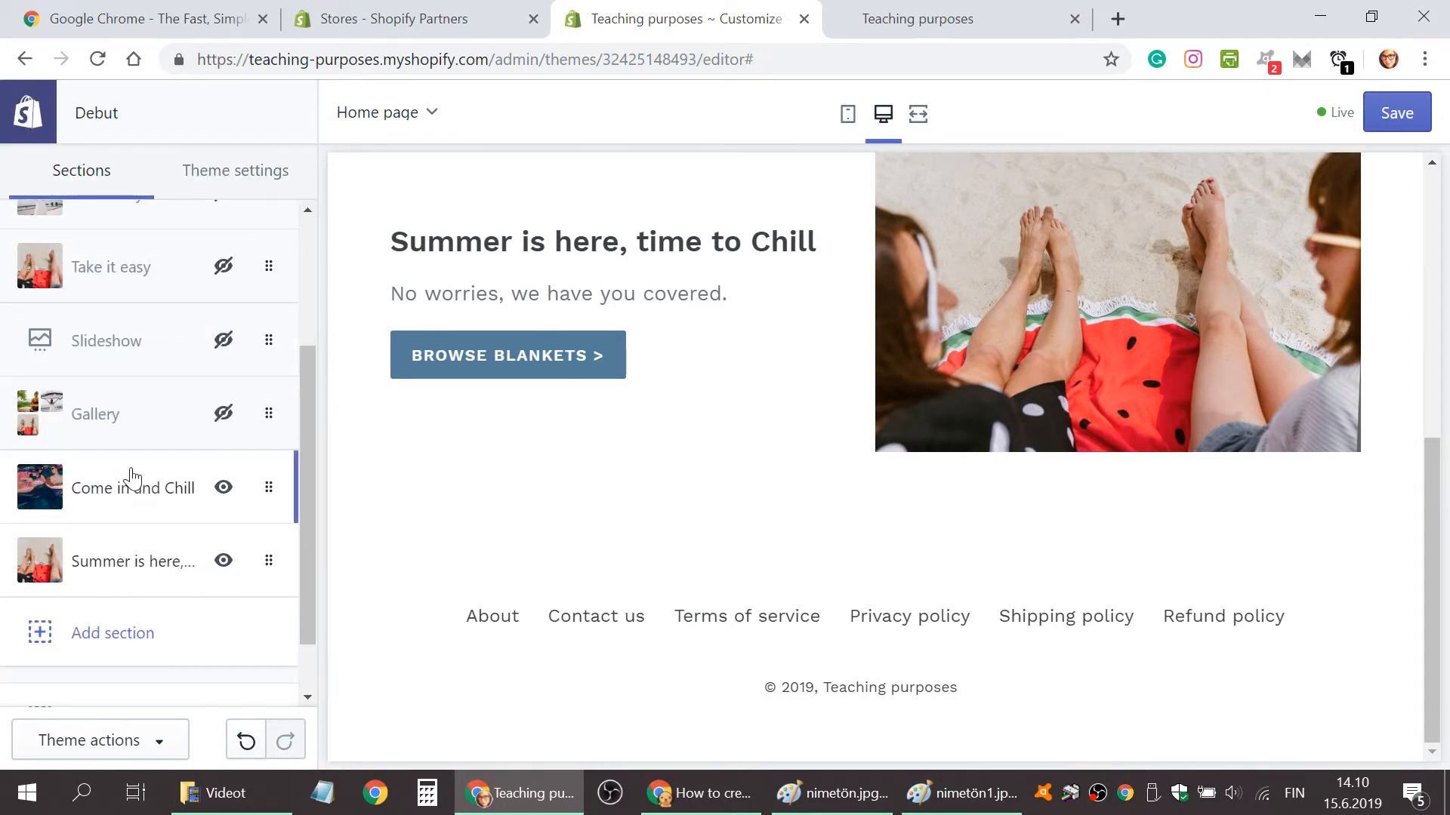
pyautogui.scroll(3, 121, 400)
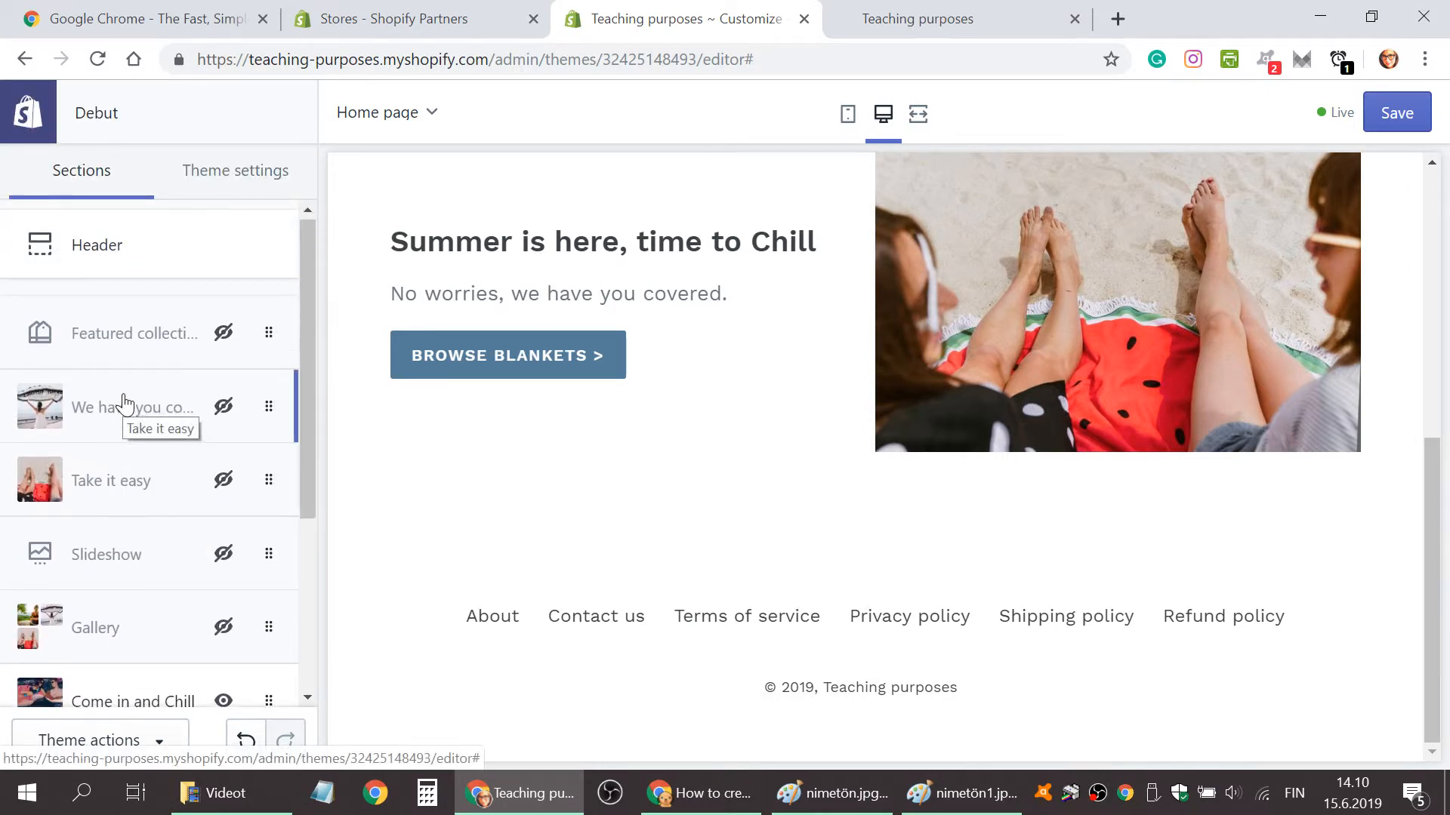
pyautogui.scroll(-2, 129, 408)
pyautogui.click(224, 516)
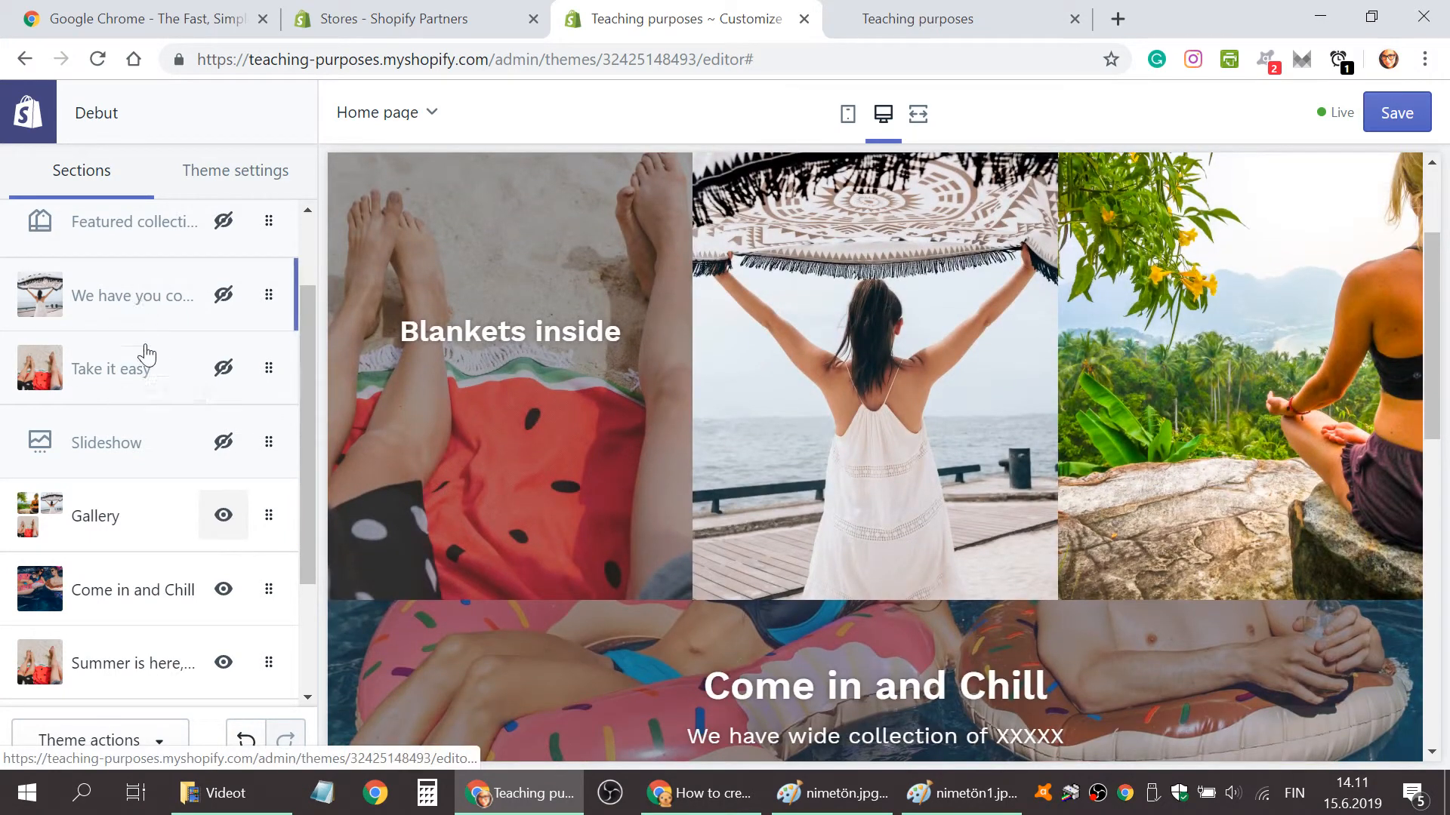
pyautogui.moveTo(129, 518); pyautogui.dragTo(342, 559)
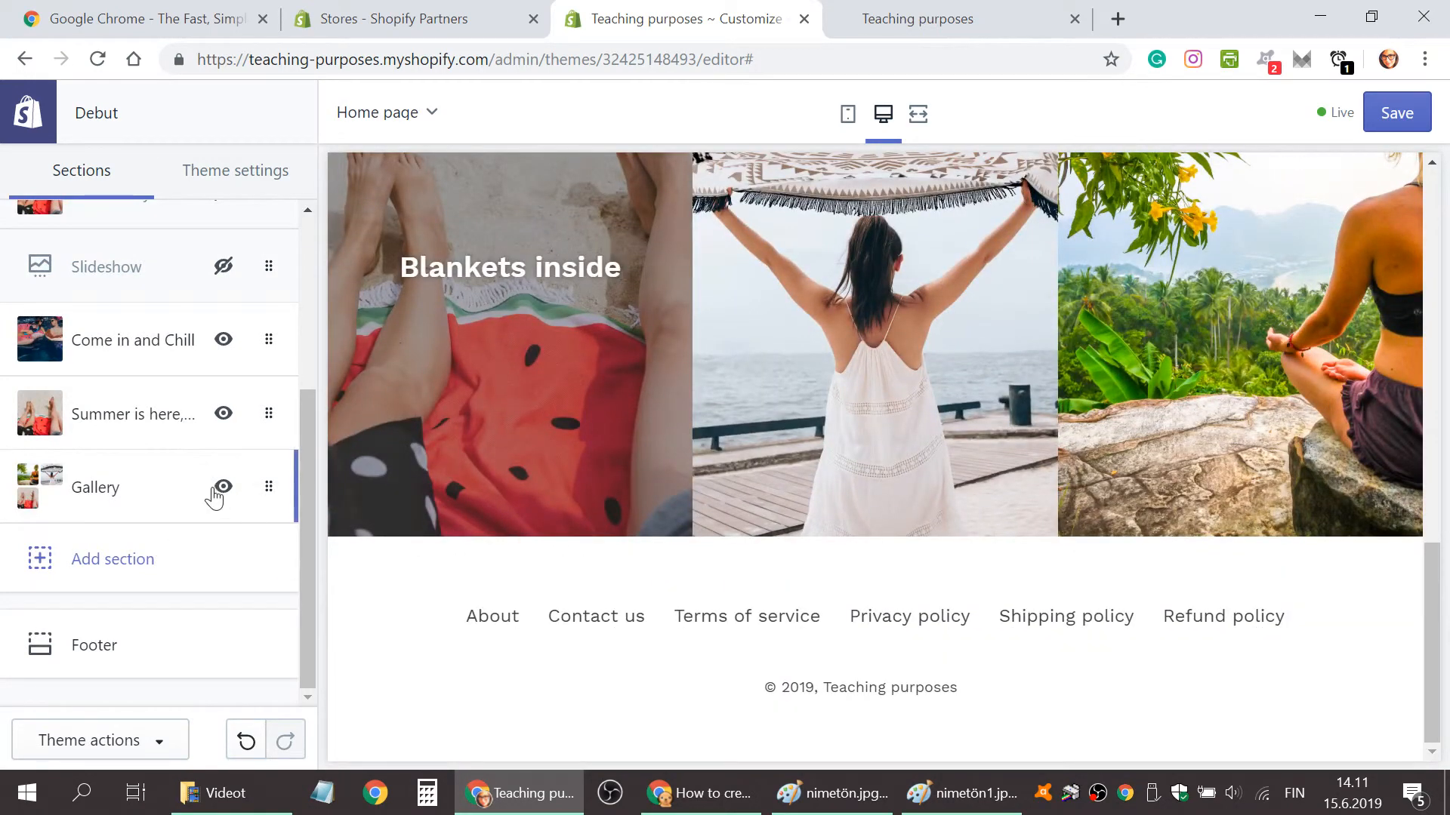
# Remove the "Blankets inside" caption from the Gallery section's first image and return to the section list.
pyautogui.click(162, 491)
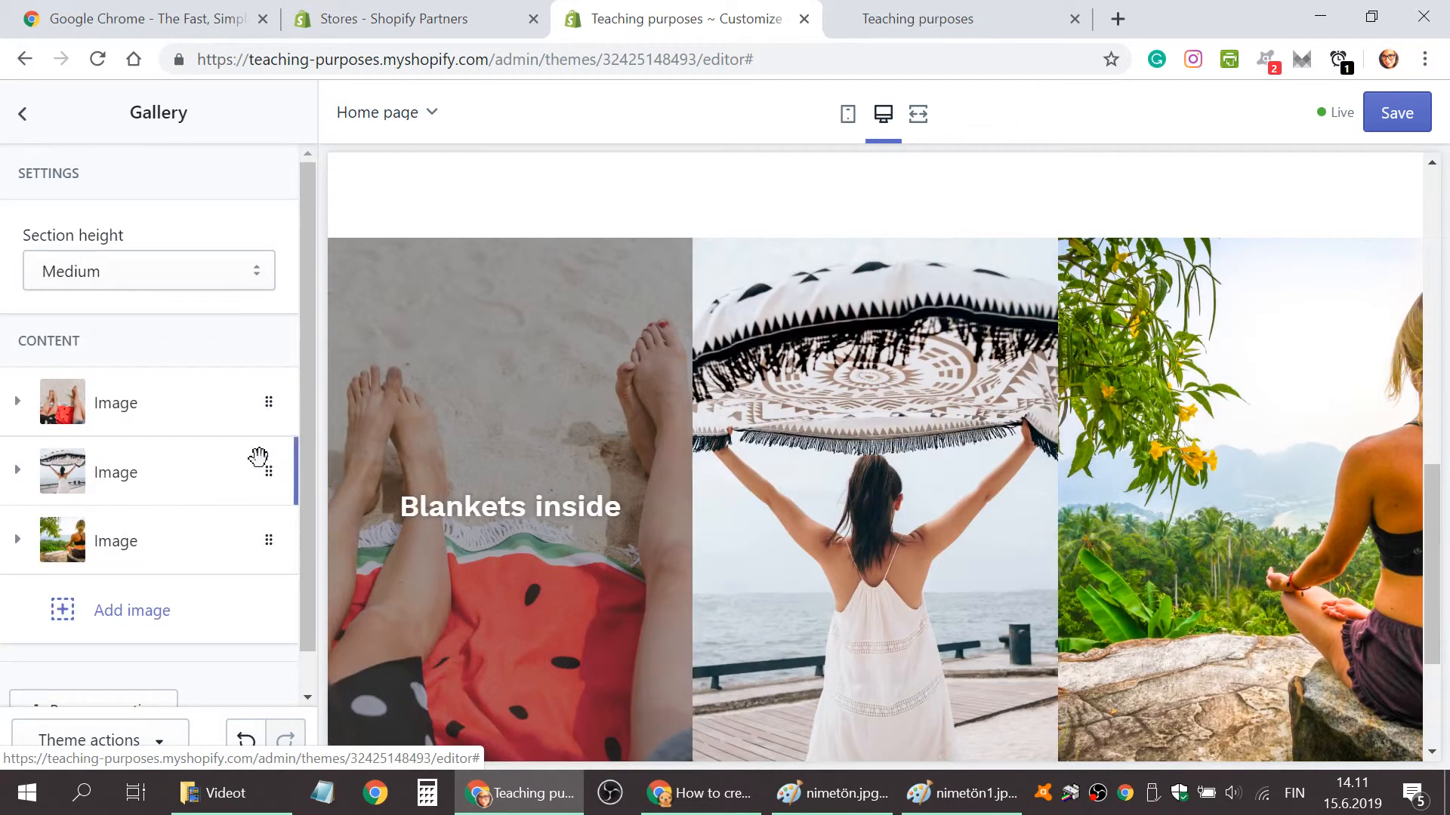
pyautogui.click(104, 402)
pyautogui.scroll(-5, 89, 487)
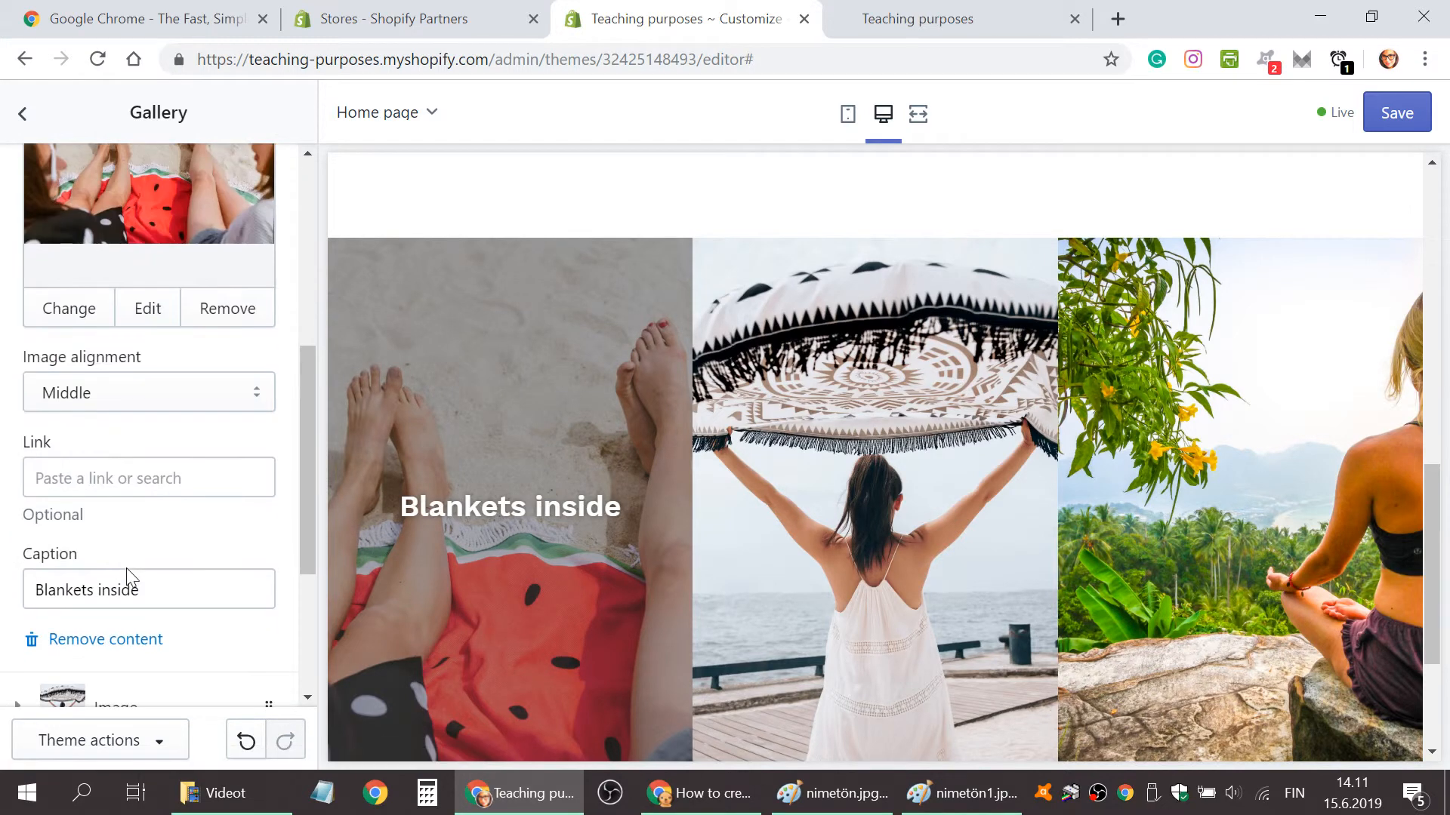
pyautogui.scroll(-4, 123, 566)
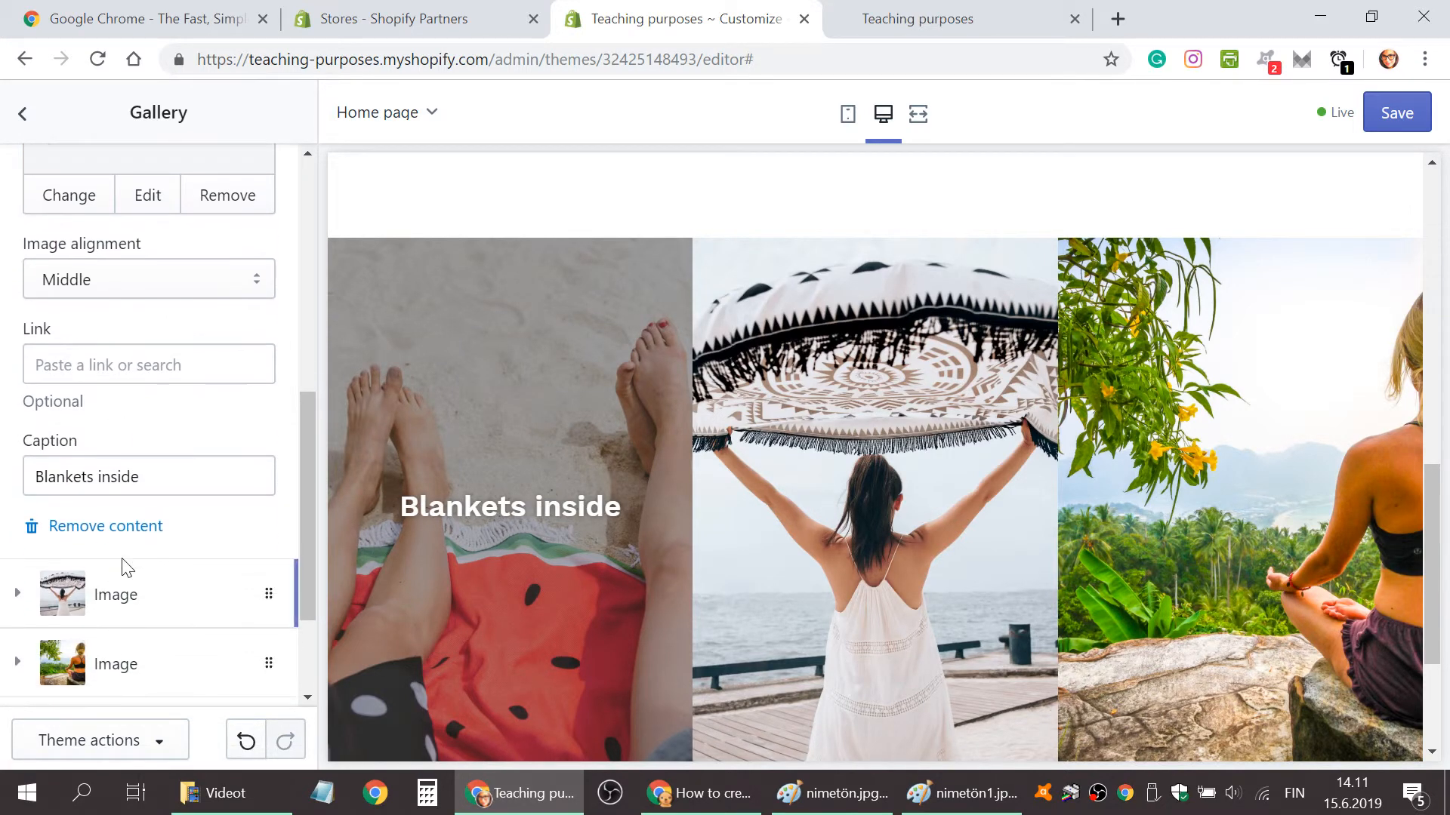
pyautogui.scroll(3, 166, 544)
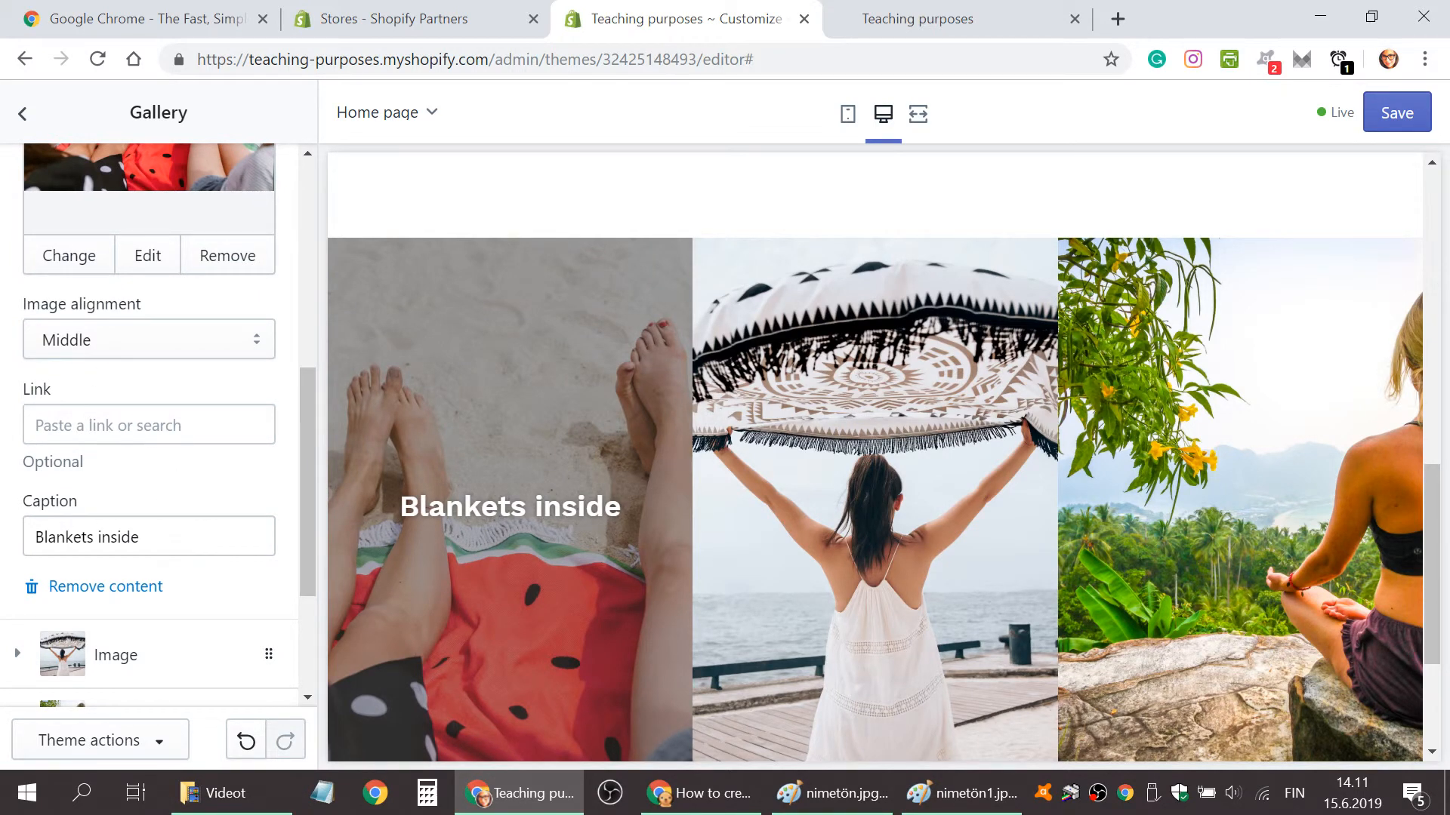
pyautogui.tripleClick(86, 537)
pyautogui.press('BackSpace')
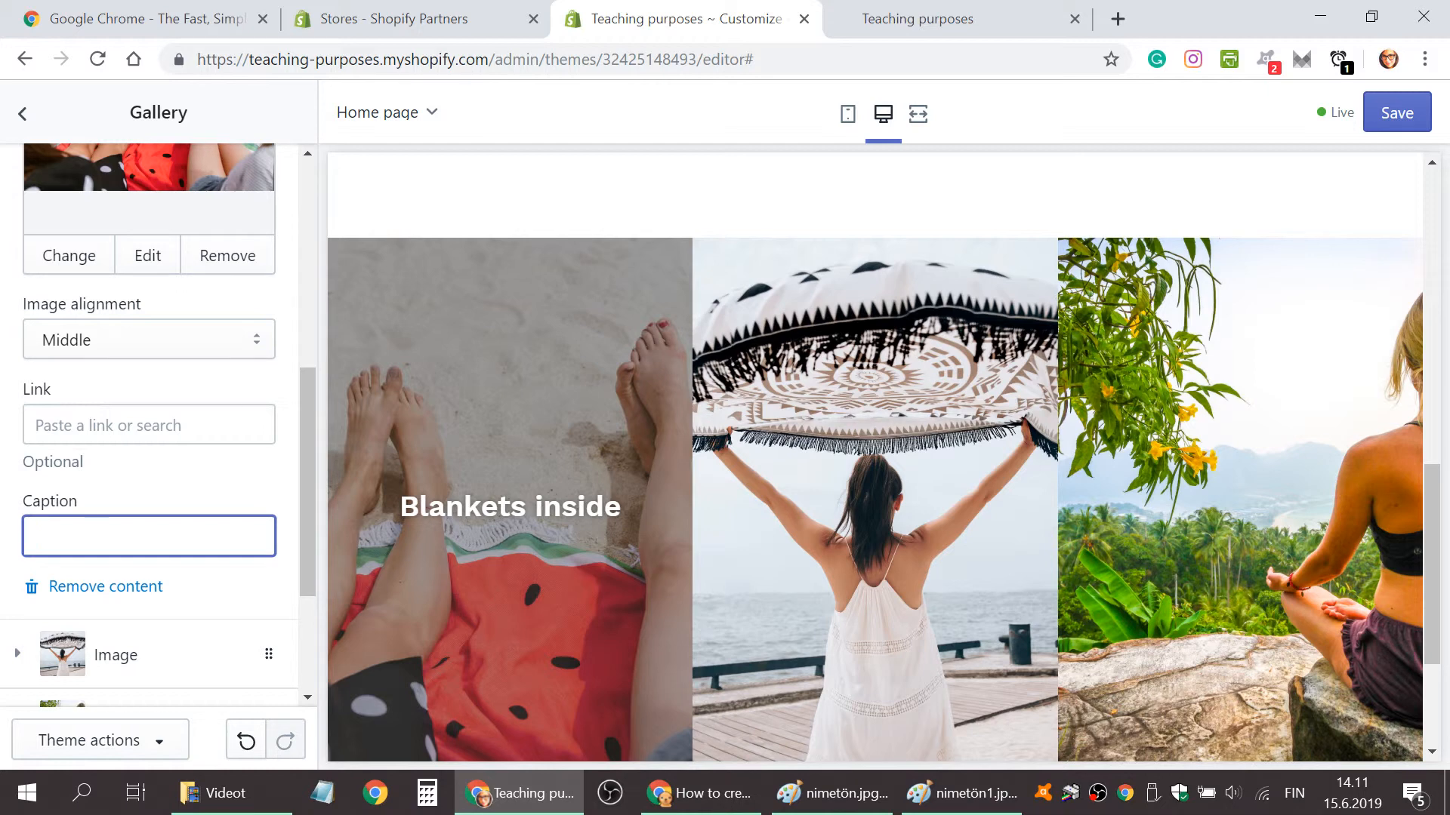
pyautogui.scroll(-3, 188, 638)
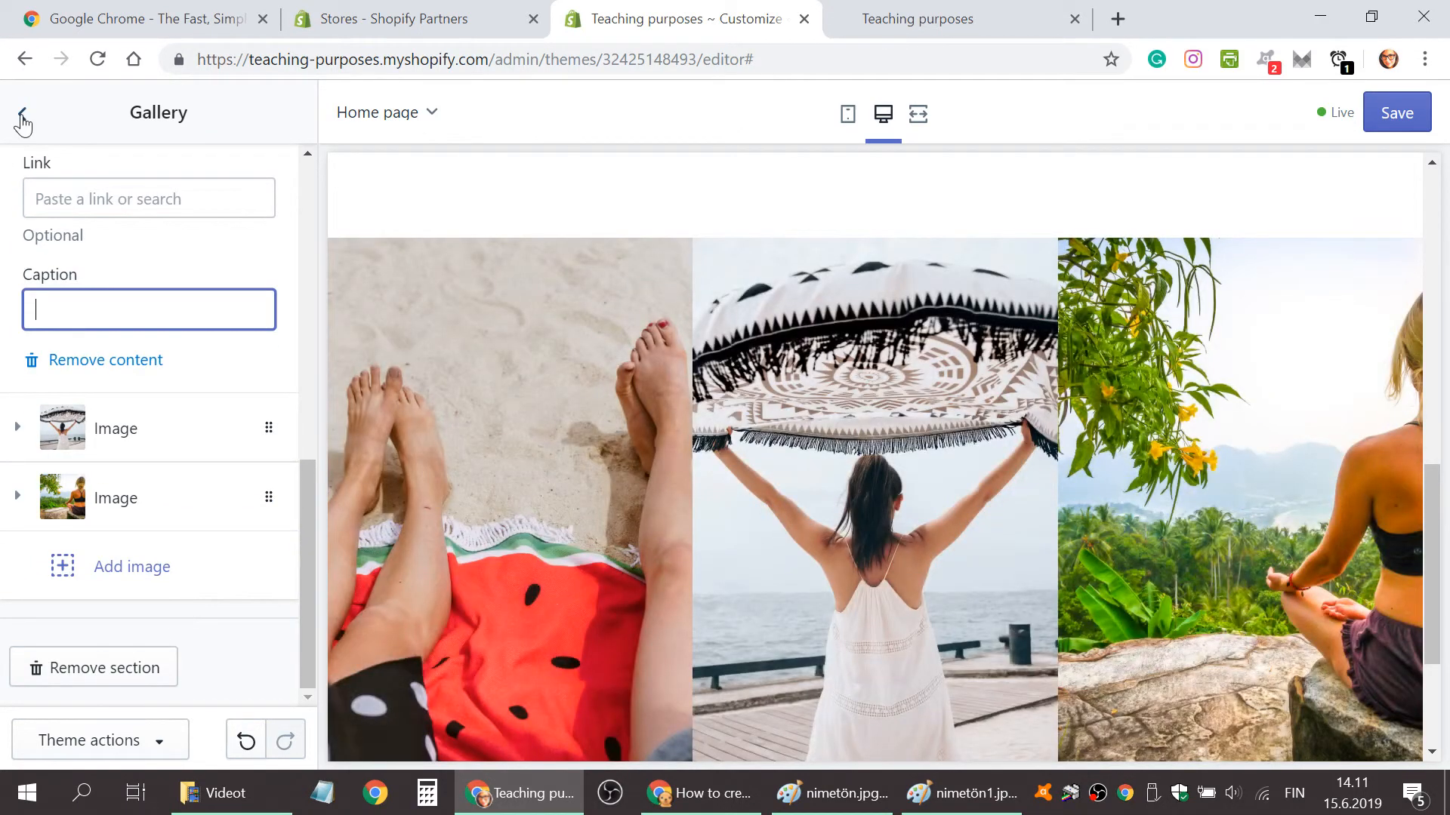
pyautogui.click(23, 115)
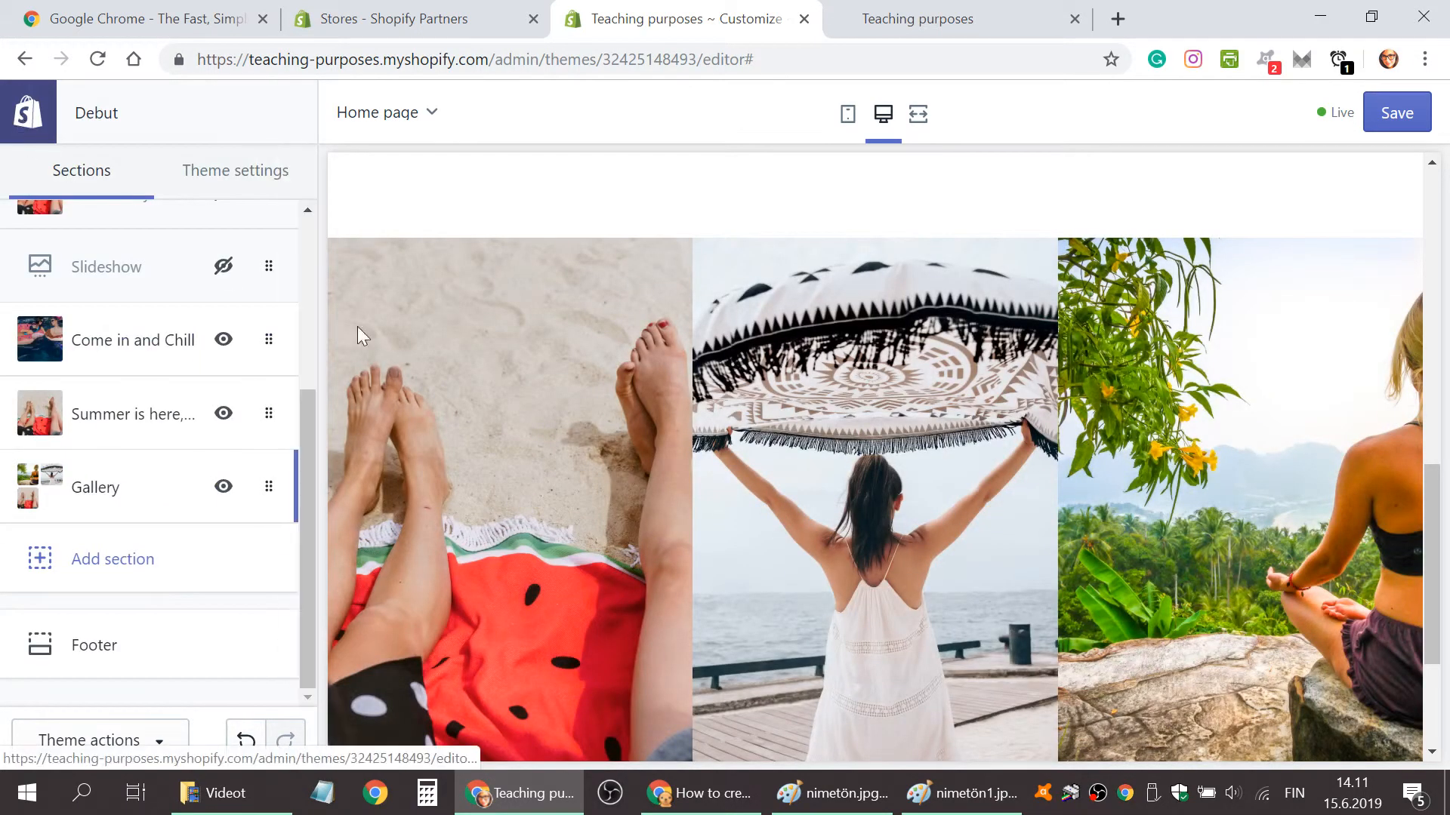
# Check the whole home page in the full-width preview and save the theme changes.
pyautogui.click(914, 117)
pyautogui.scroll(3, 1202, 479)
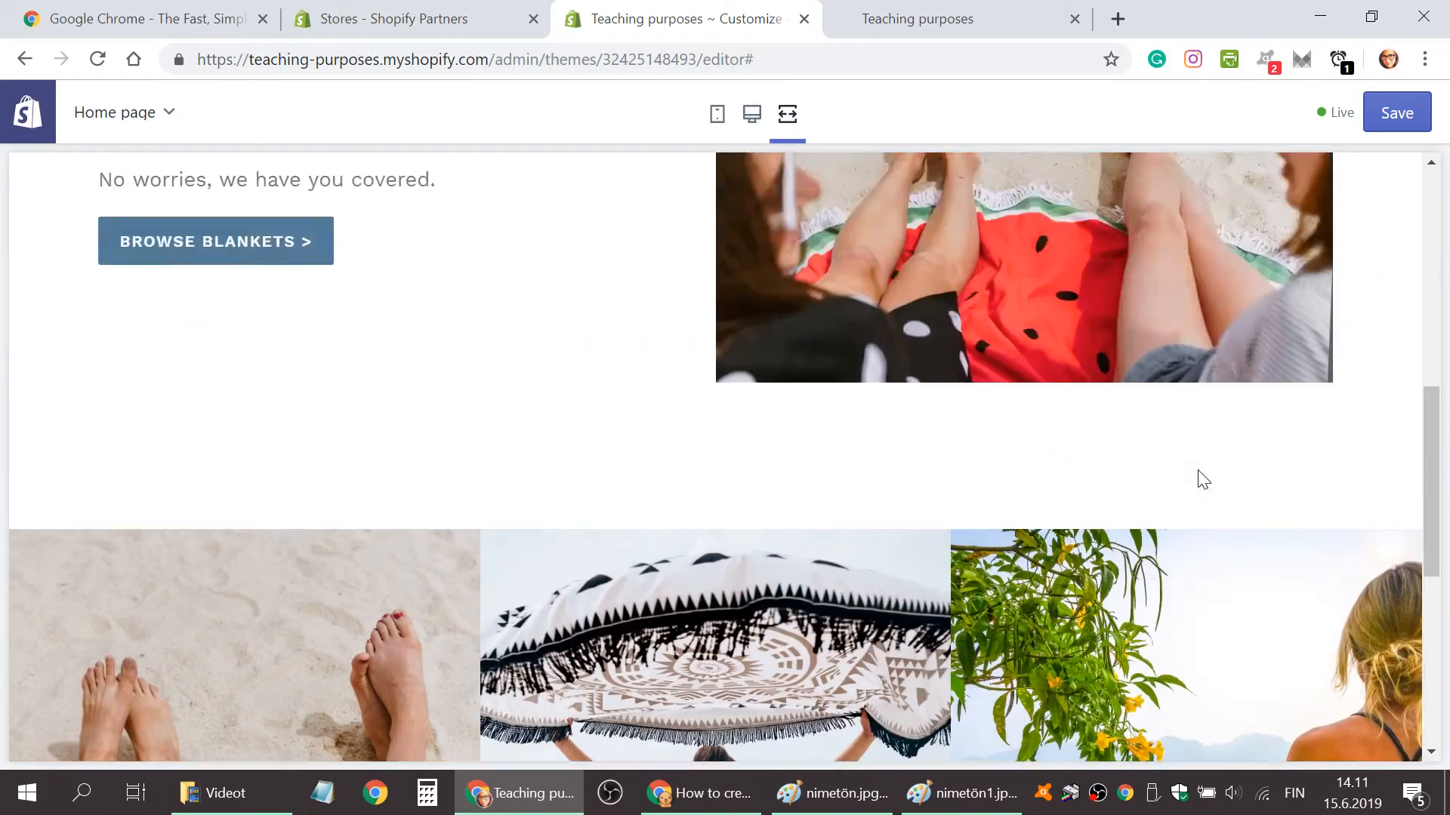
pyautogui.scroll(5, 1208, 477)
pyautogui.scroll(-1, 1163, 552)
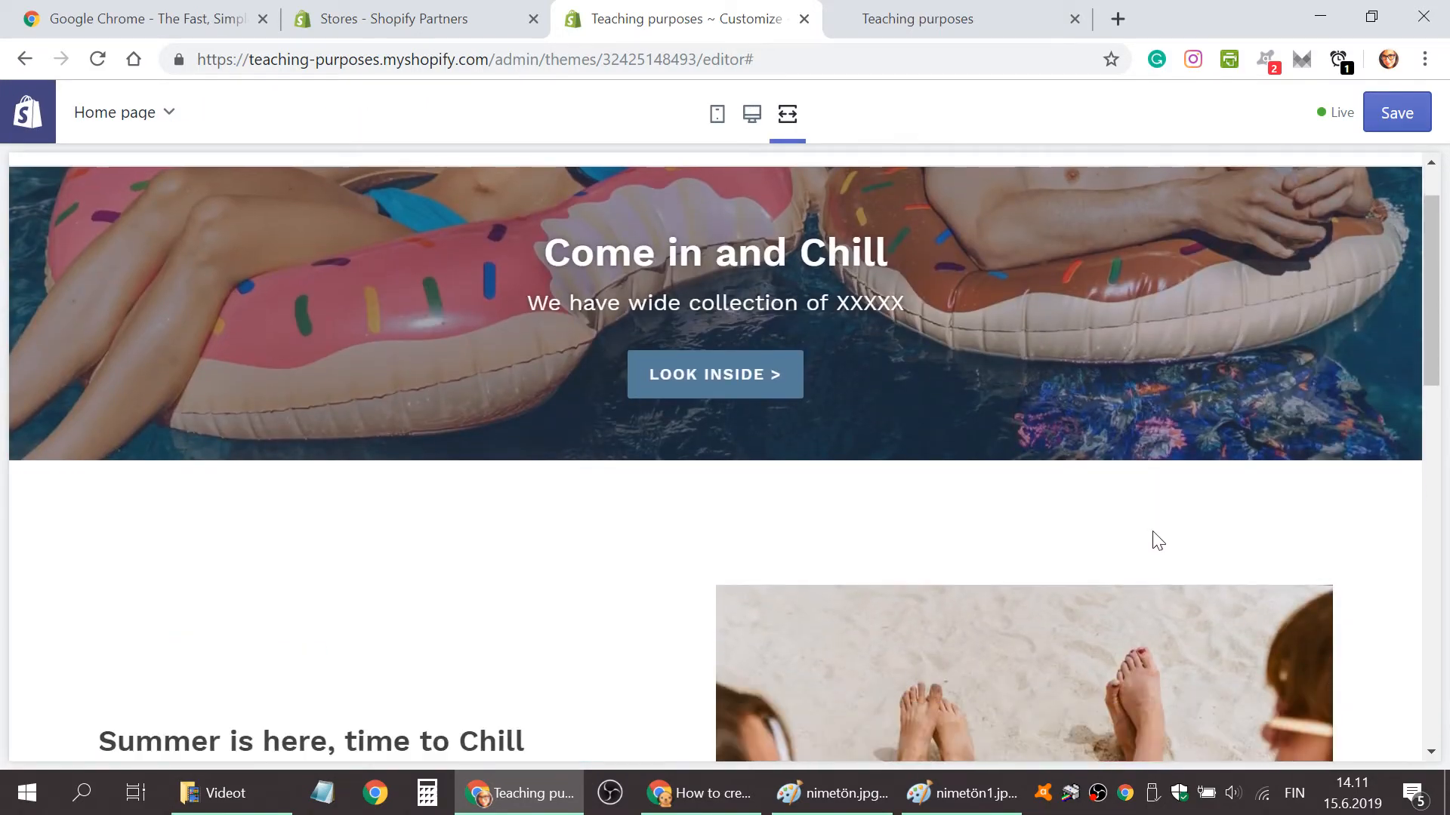
pyautogui.scroll(-15, 1158, 540)
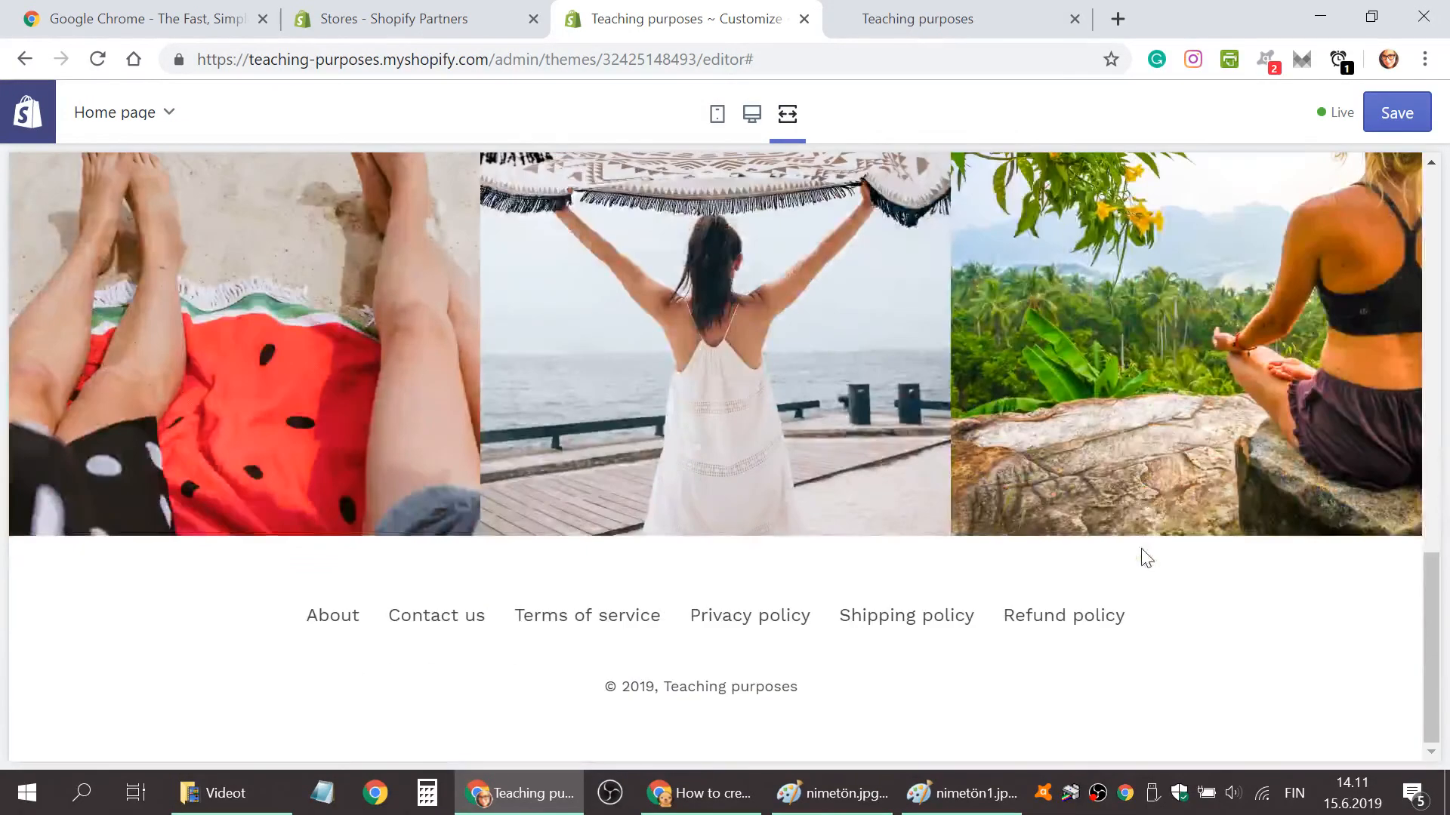
pyautogui.scroll(5, 1208, 664)
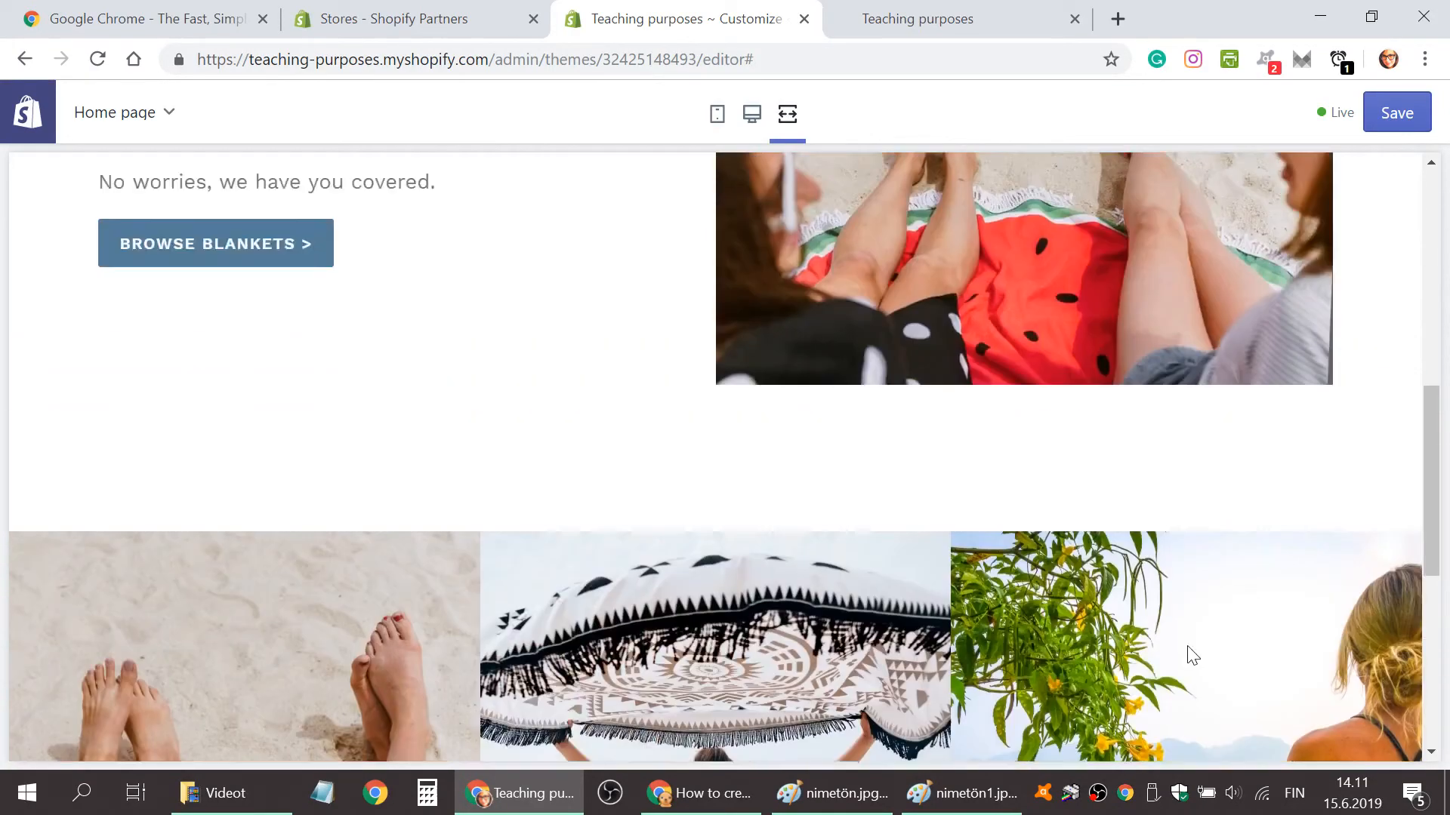
pyautogui.scroll(6, 1178, 646)
pyautogui.click(1398, 106)
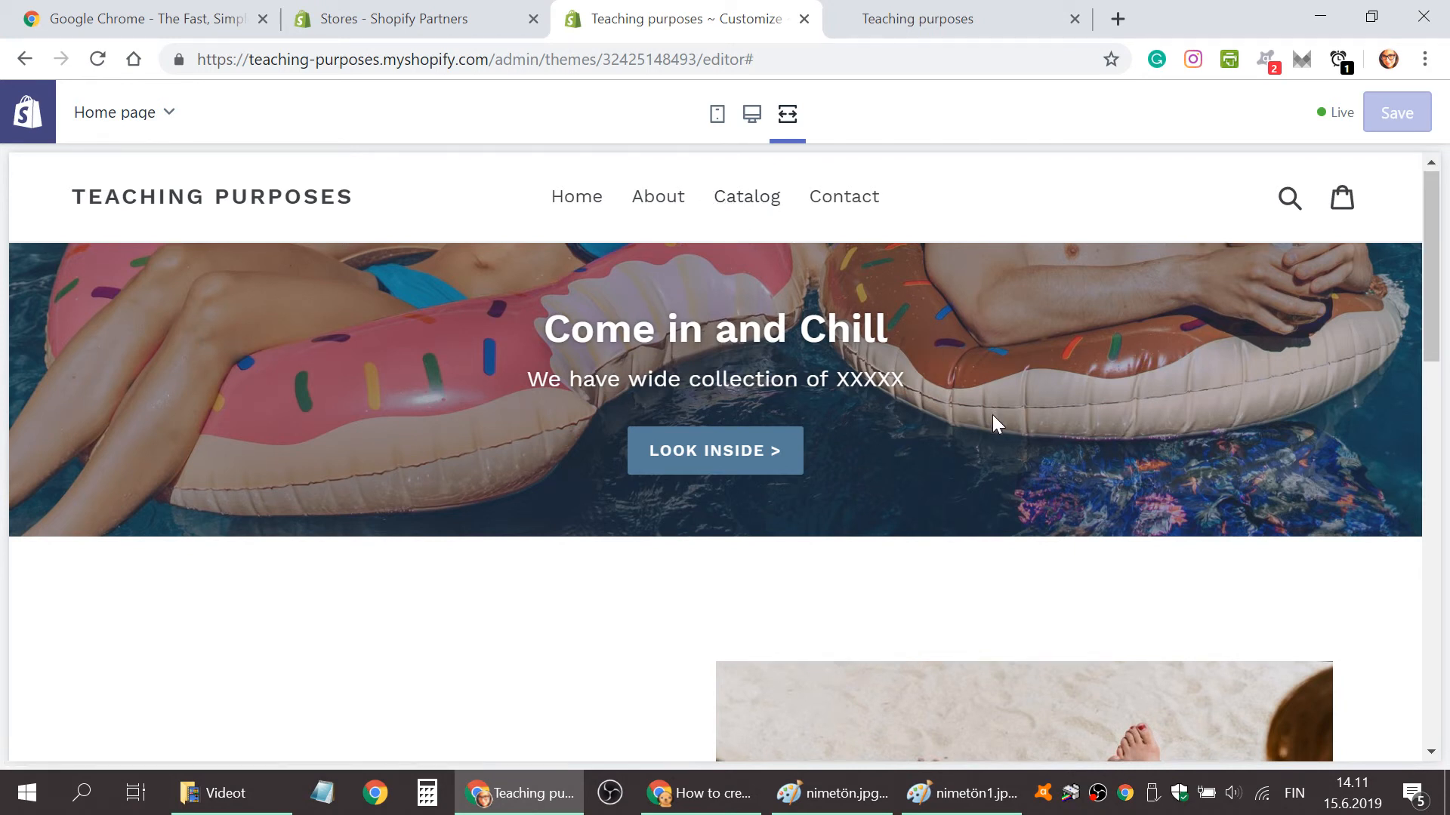
# Look over the saved home page from the banner down to the gallery and footer.
pyautogui.scroll(-15, 990, 414)
pyautogui.scroll(-2, 910, 391)
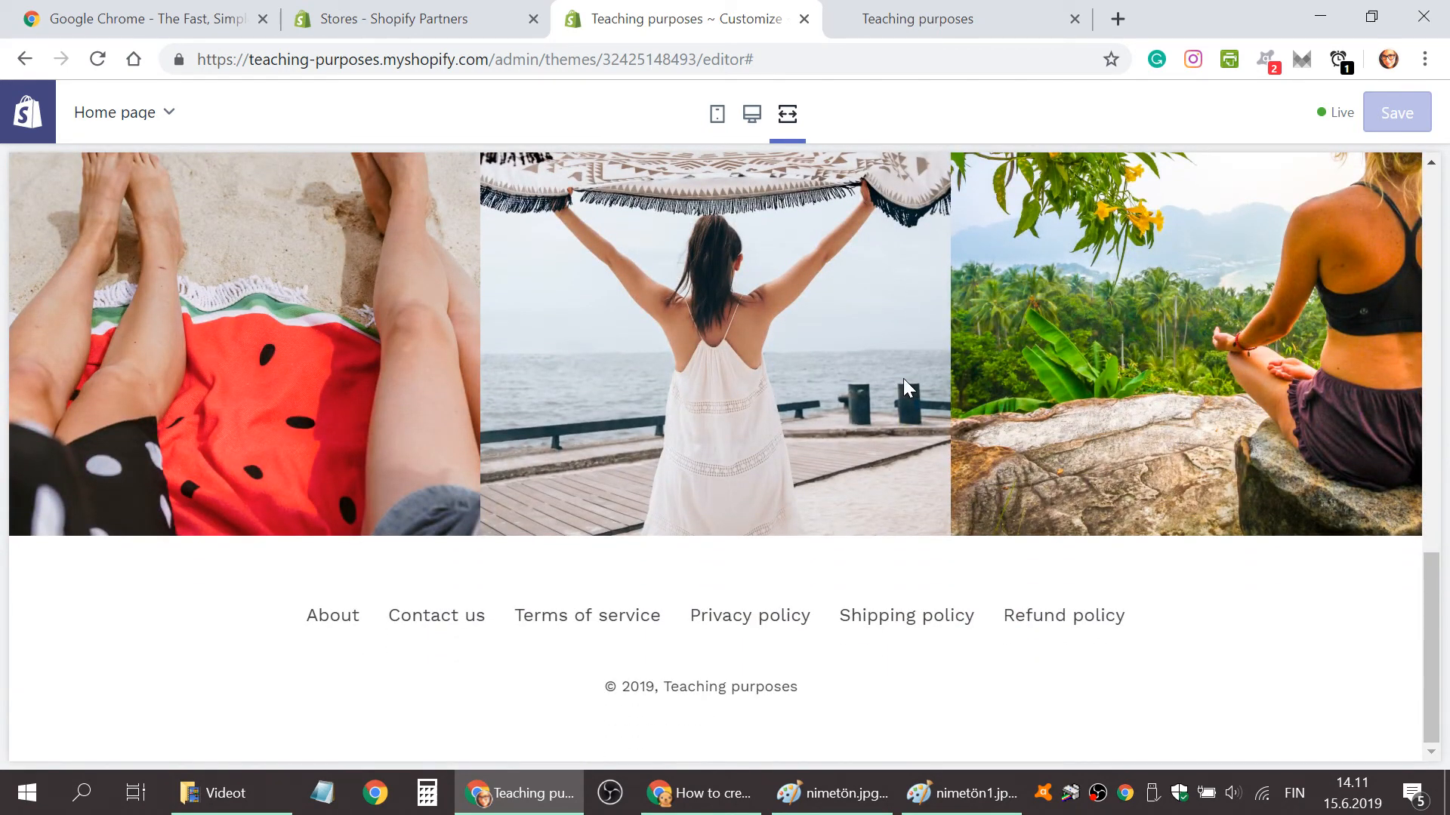
pyautogui.scroll(5, 917, 375)
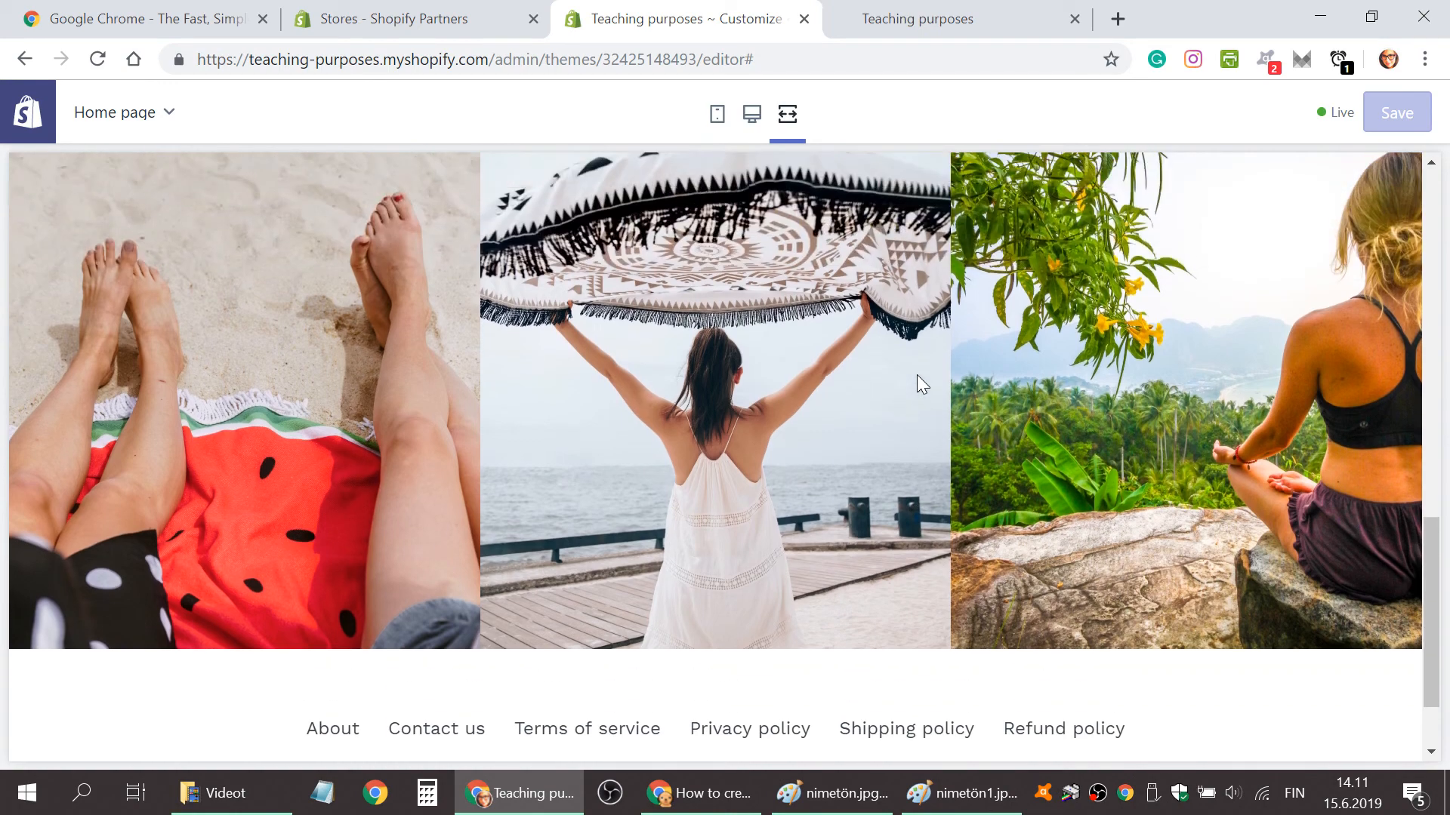
pyautogui.scroll(11, 959, 414)
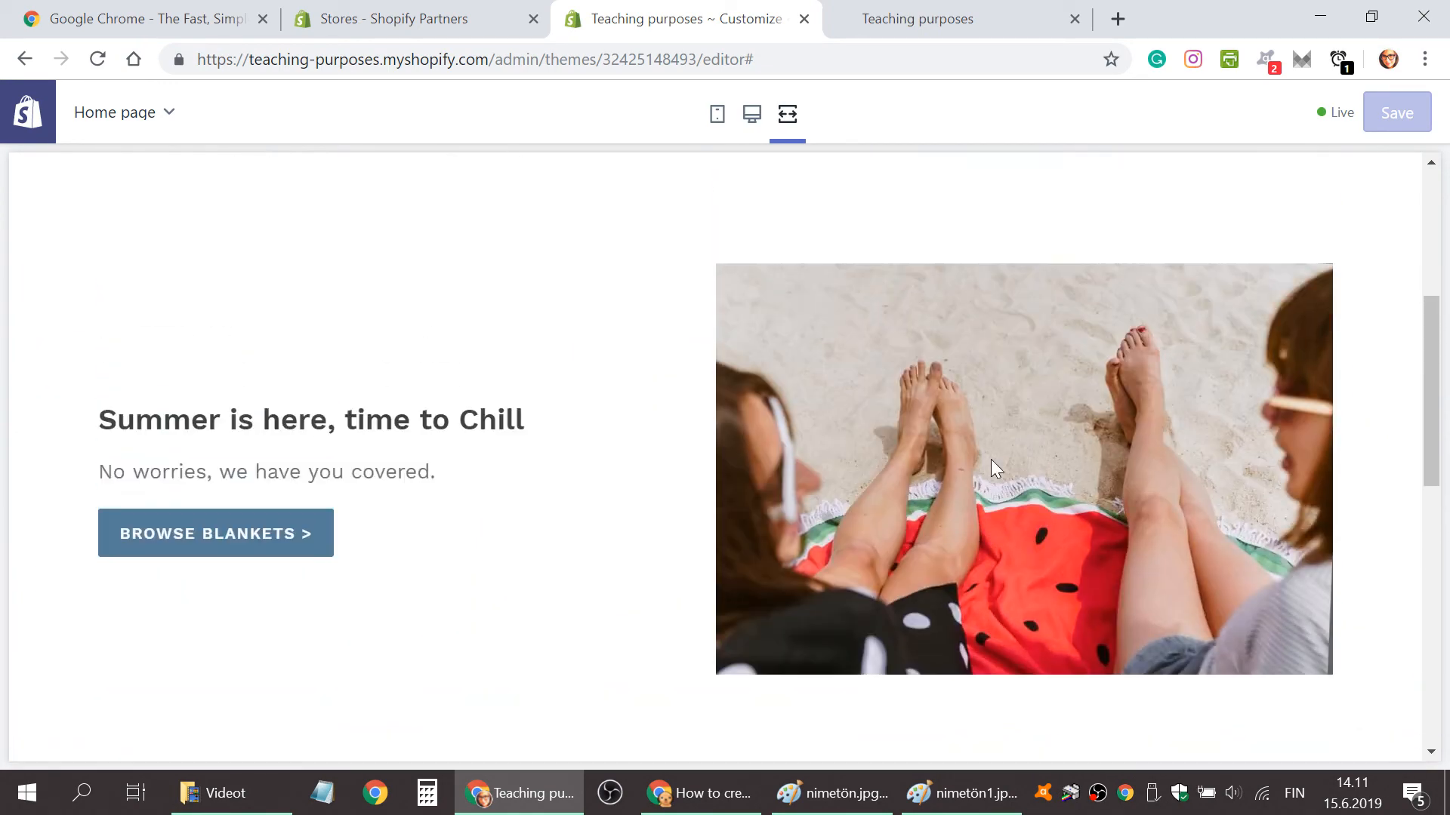
pyautogui.scroll(1, 992, 466)
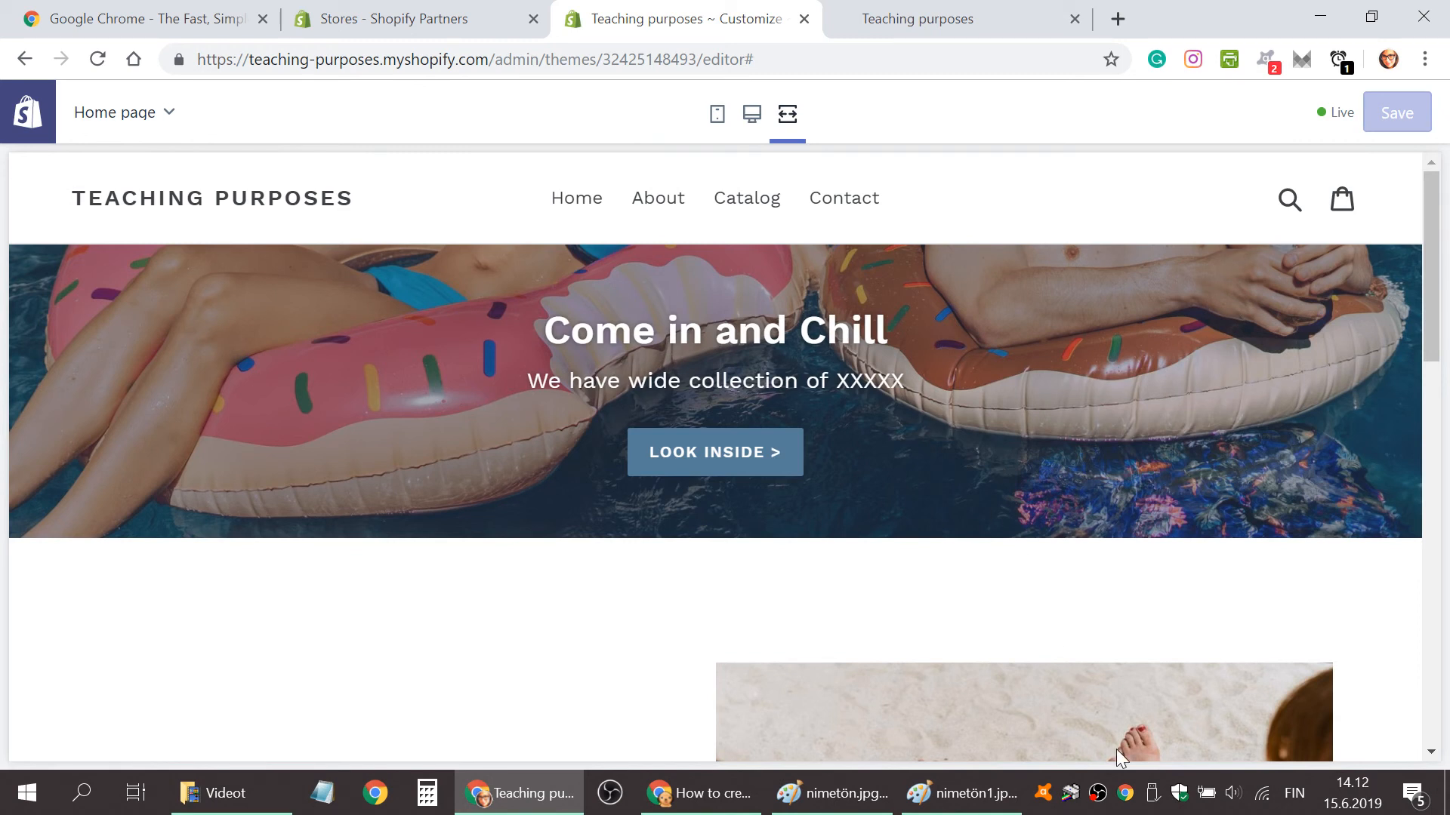
pyautogui.click(1098, 794)
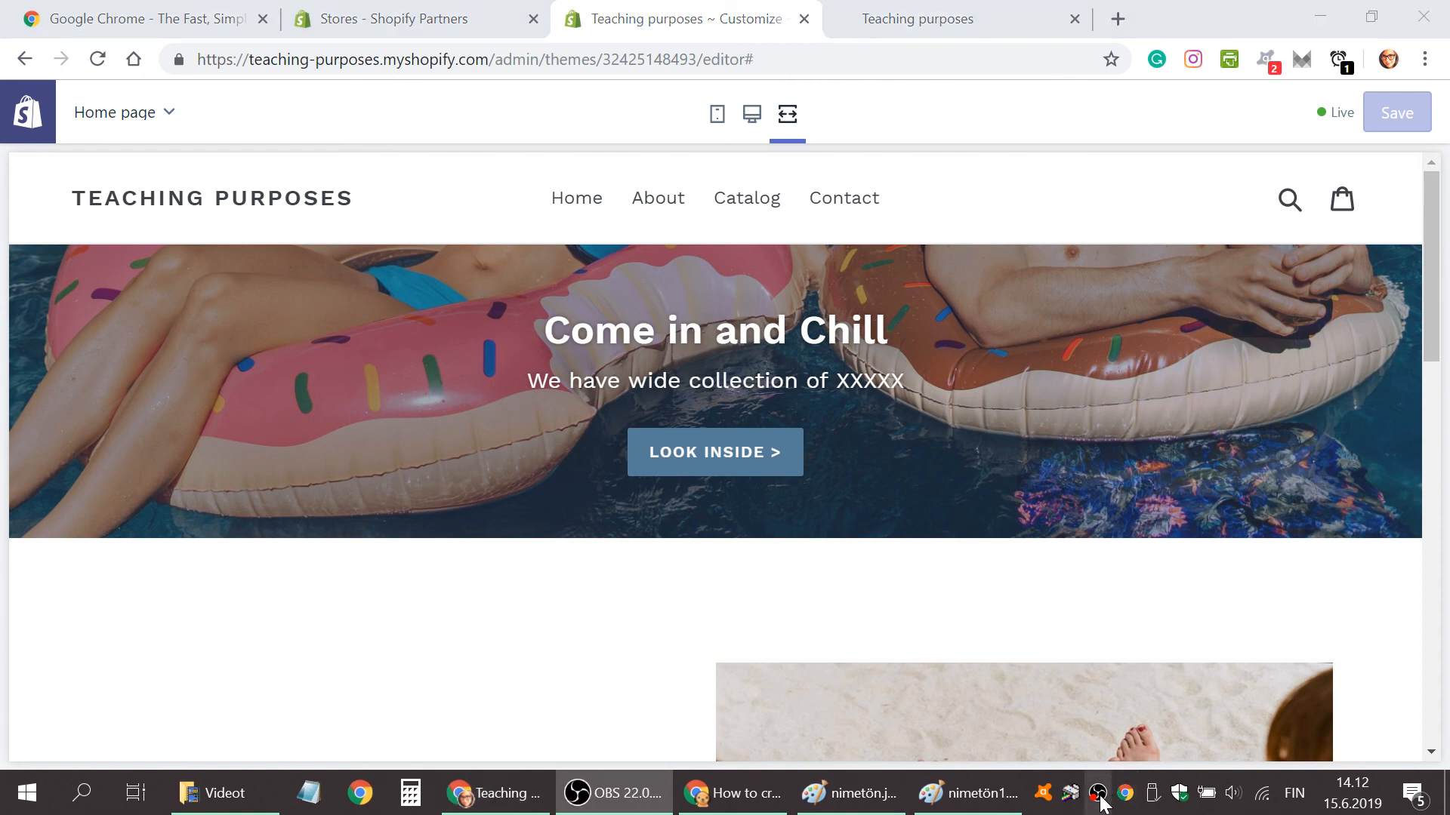